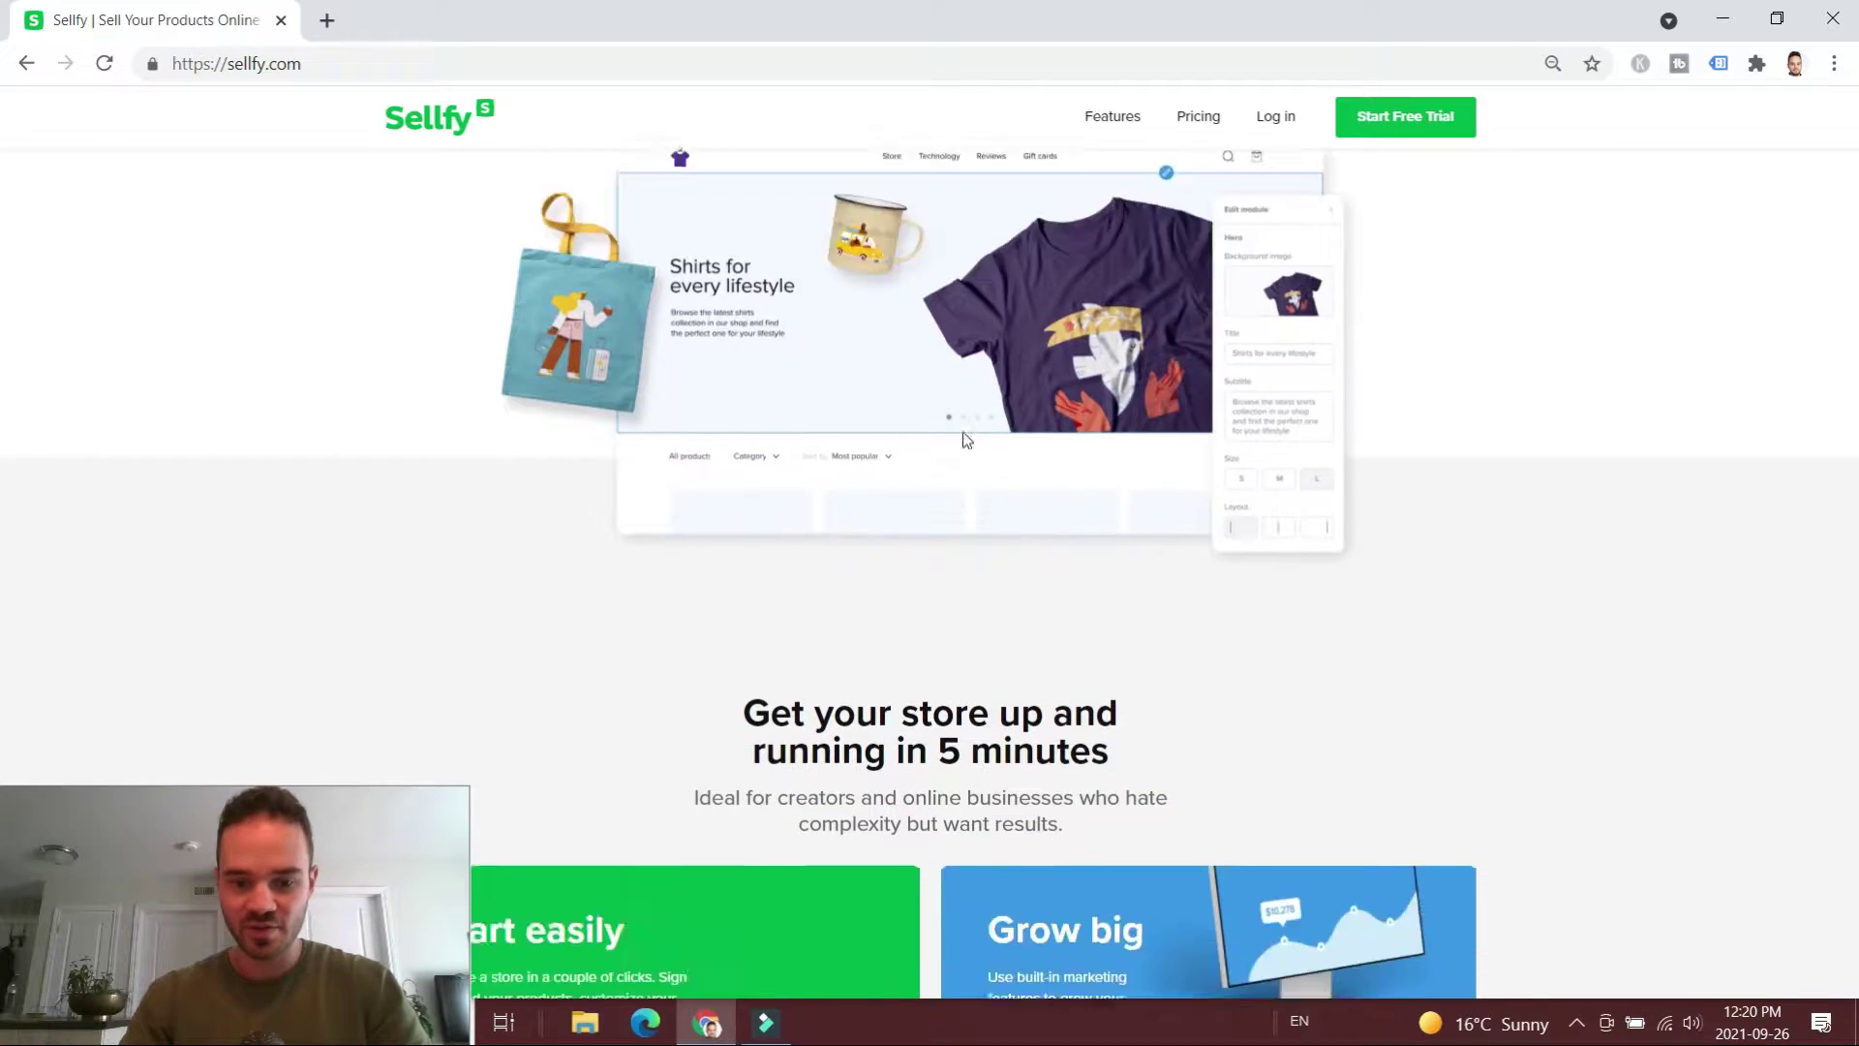
# - Look through the Sellfy home page's sections on quick setup, store features and the creator community
pyautogui.moveTo(1124, 605); pyautogui.dragTo(742, 591)
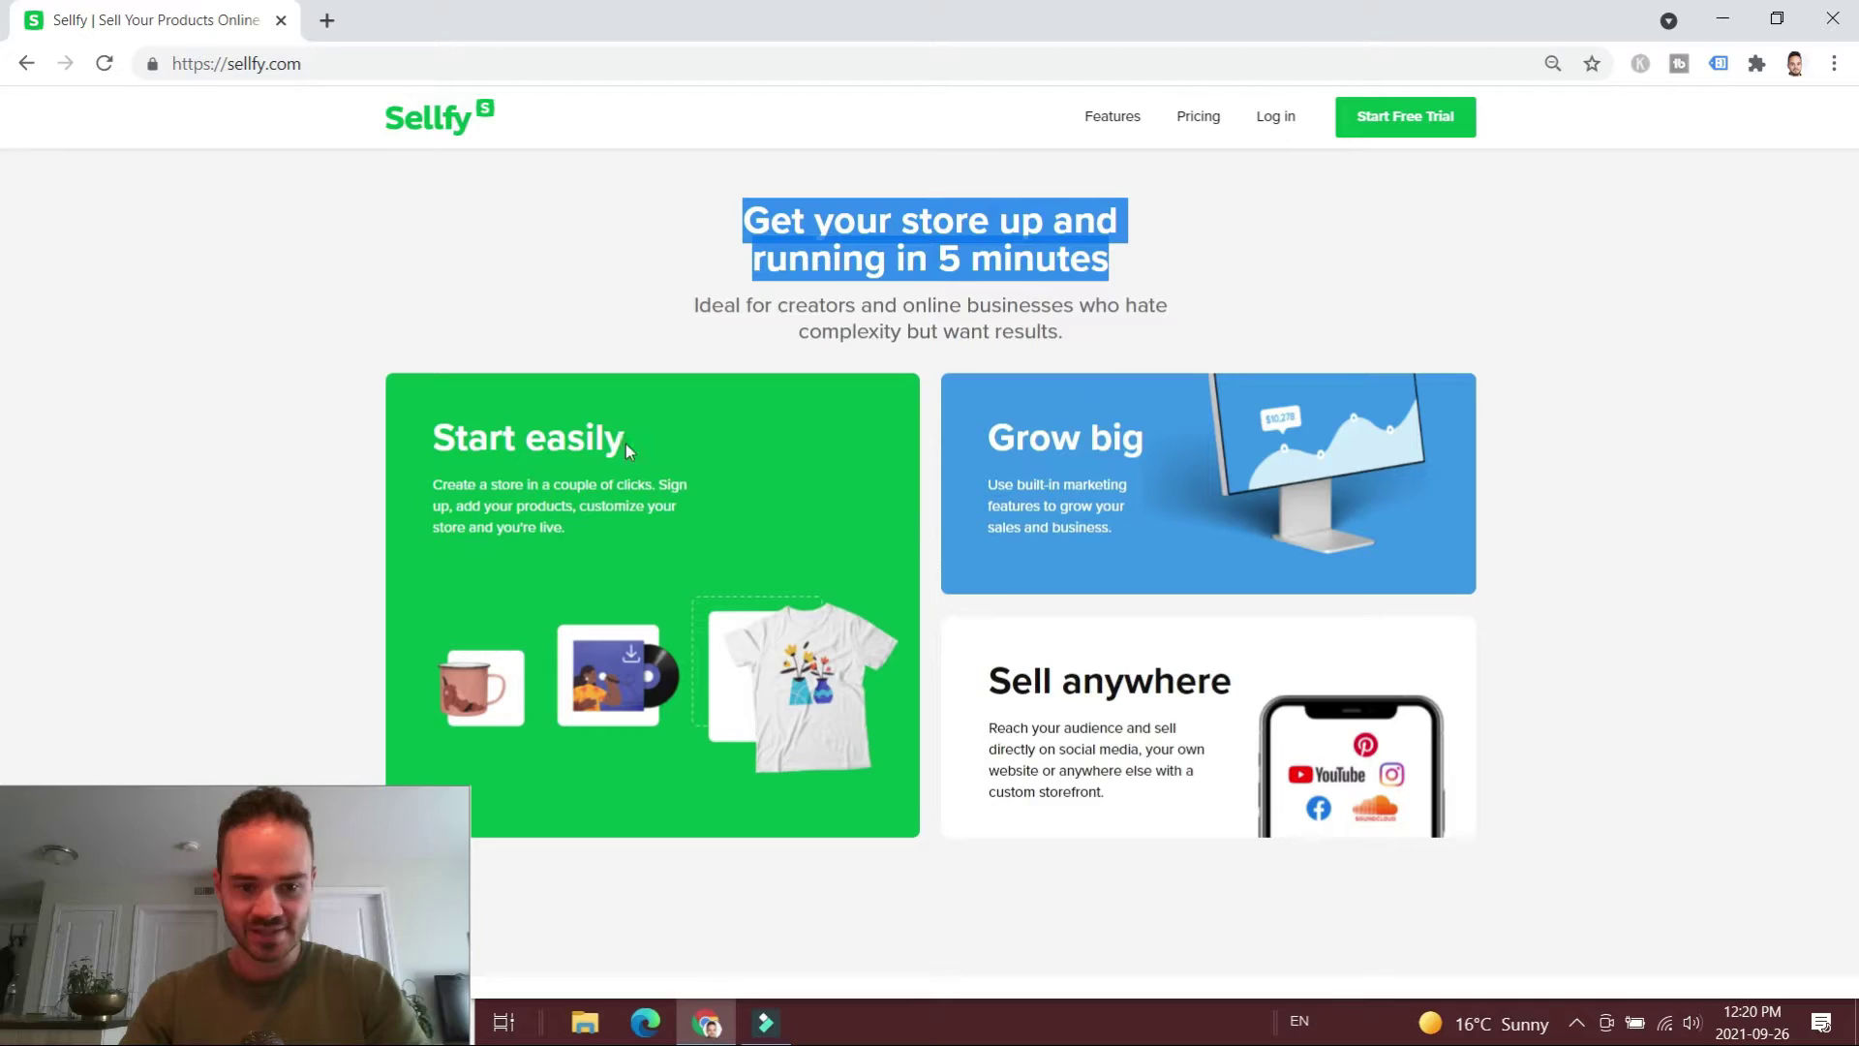
pyautogui.scroll(-2, 455, 736)
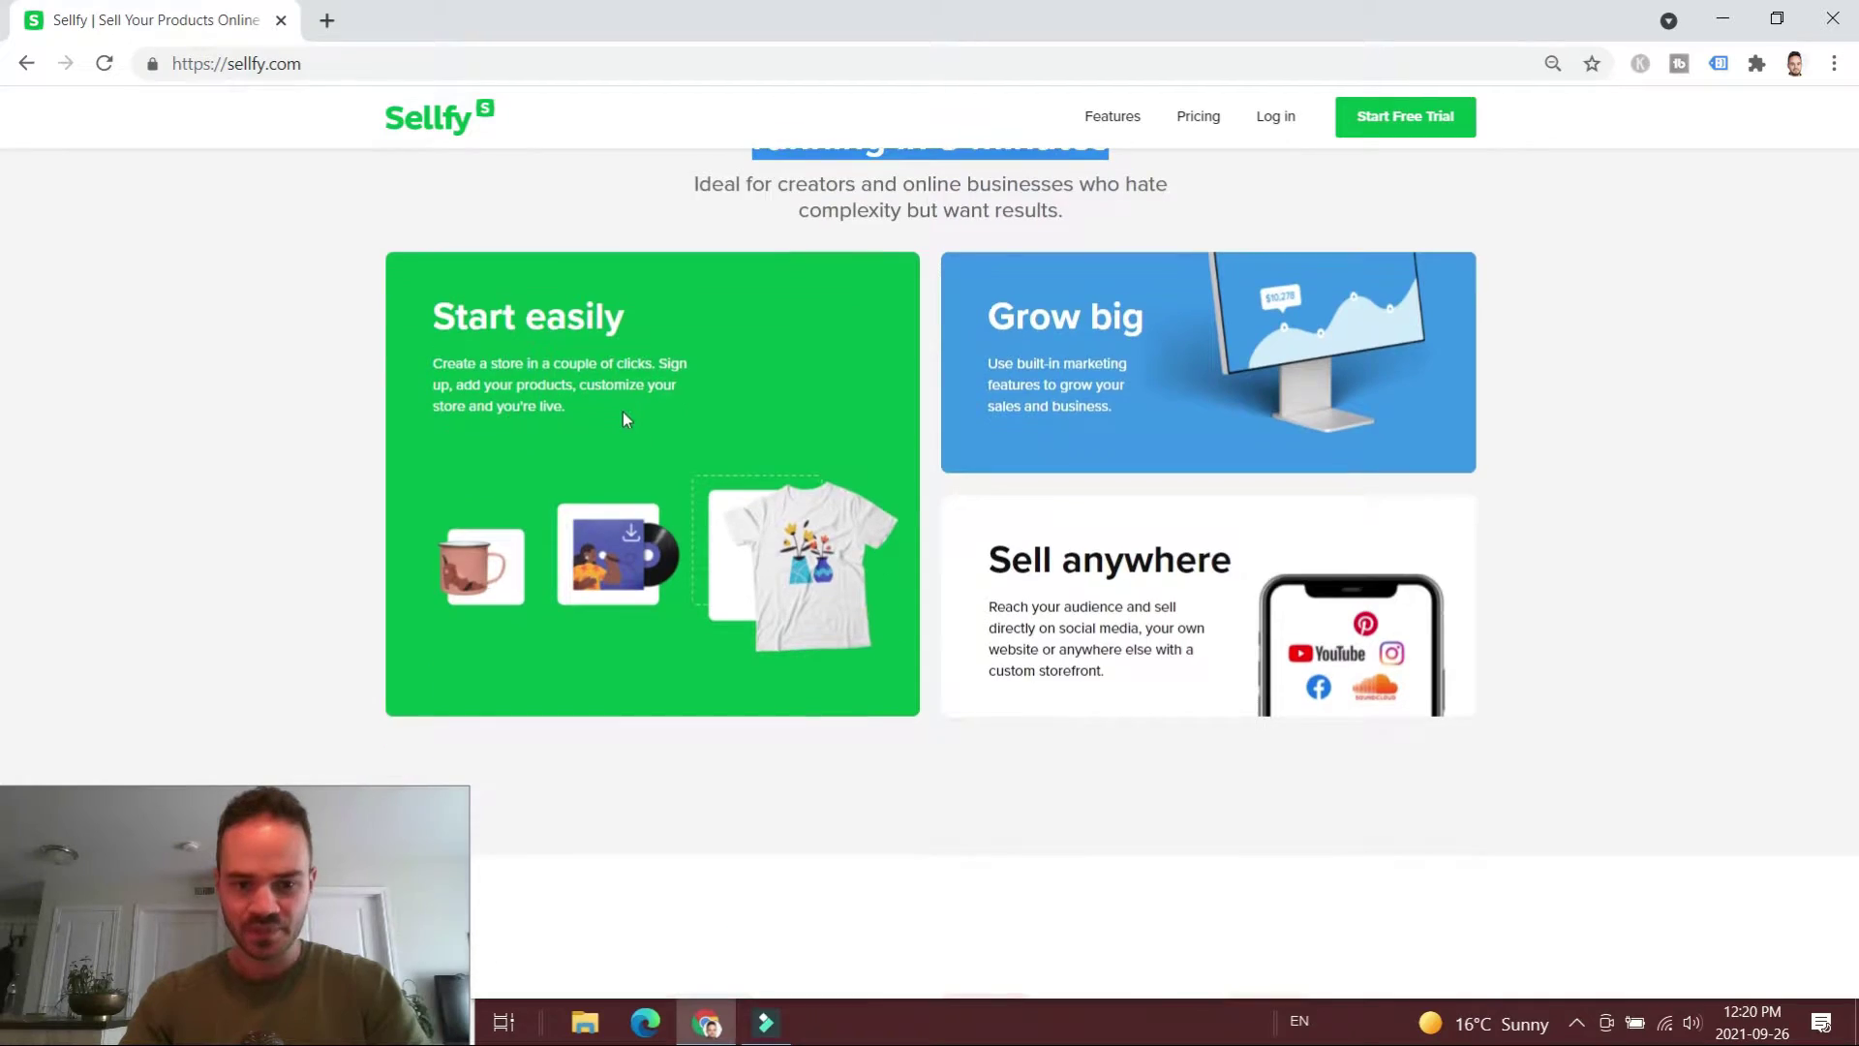
pyautogui.scroll(-5, 642, 405)
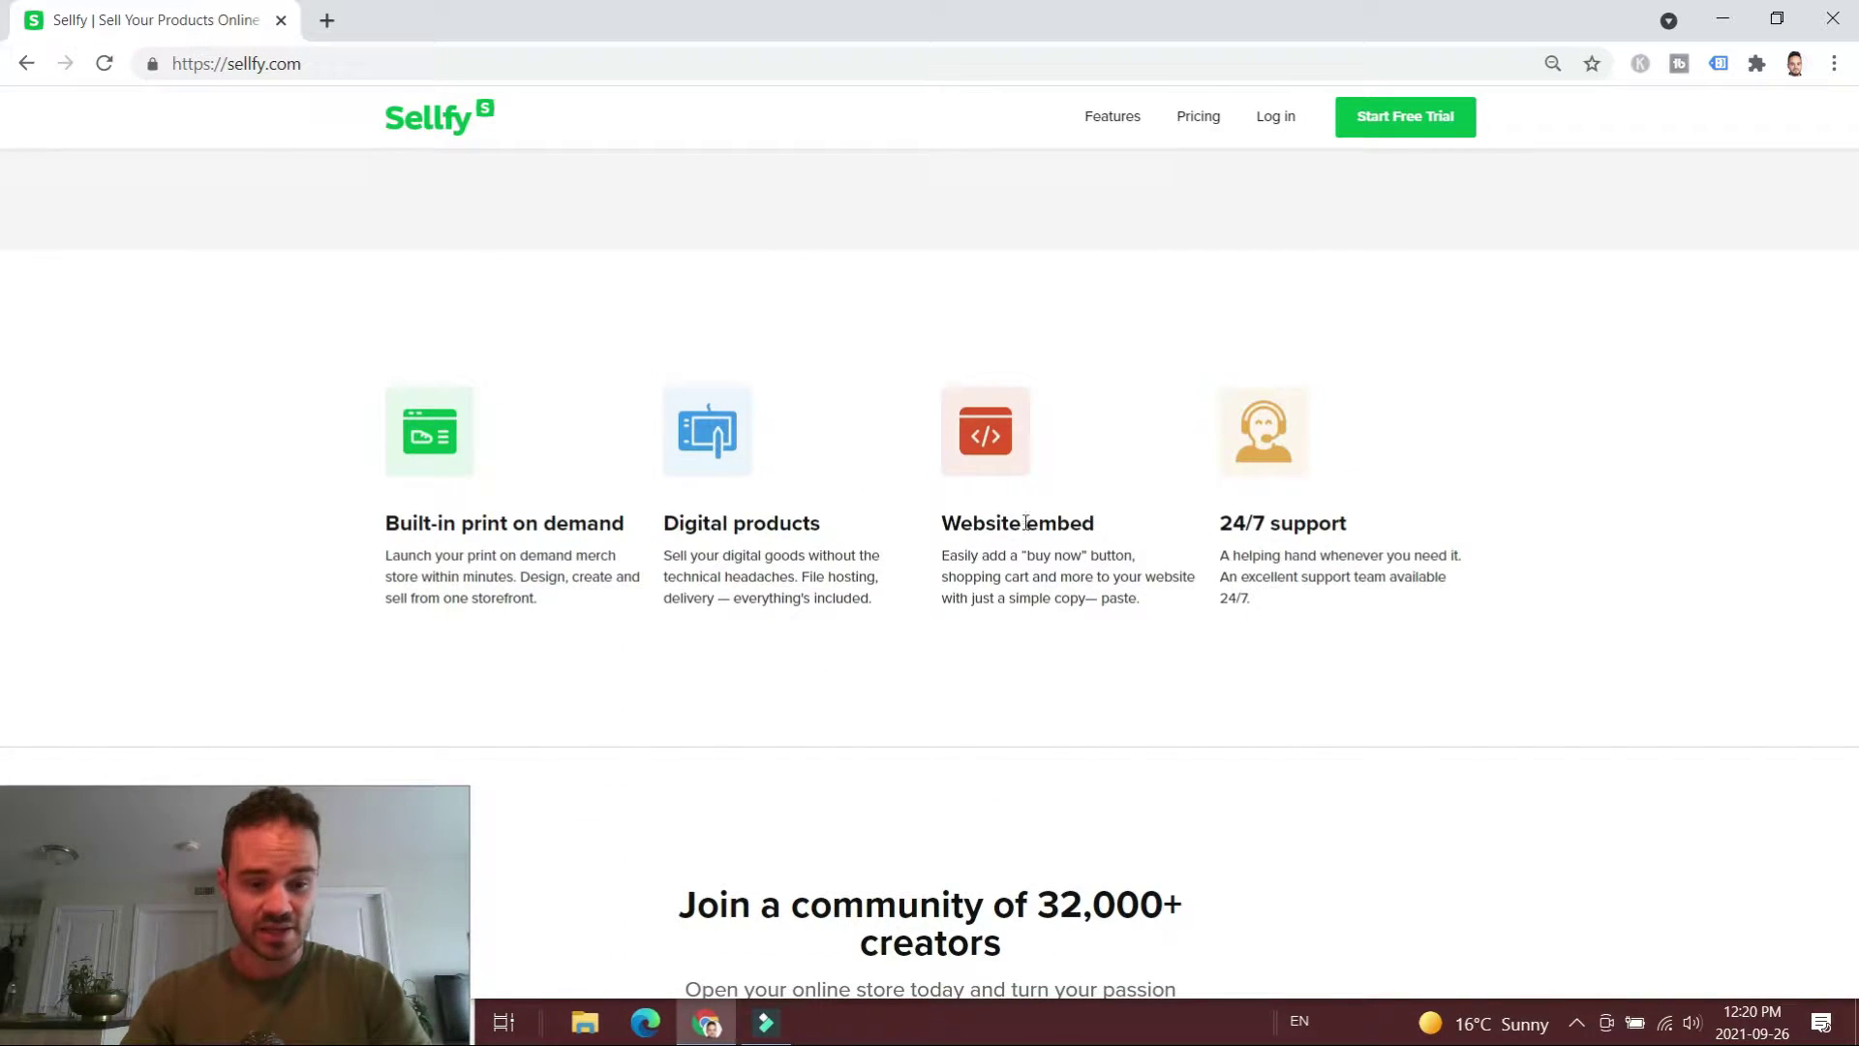
pyautogui.scroll(-7, 1323, 499)
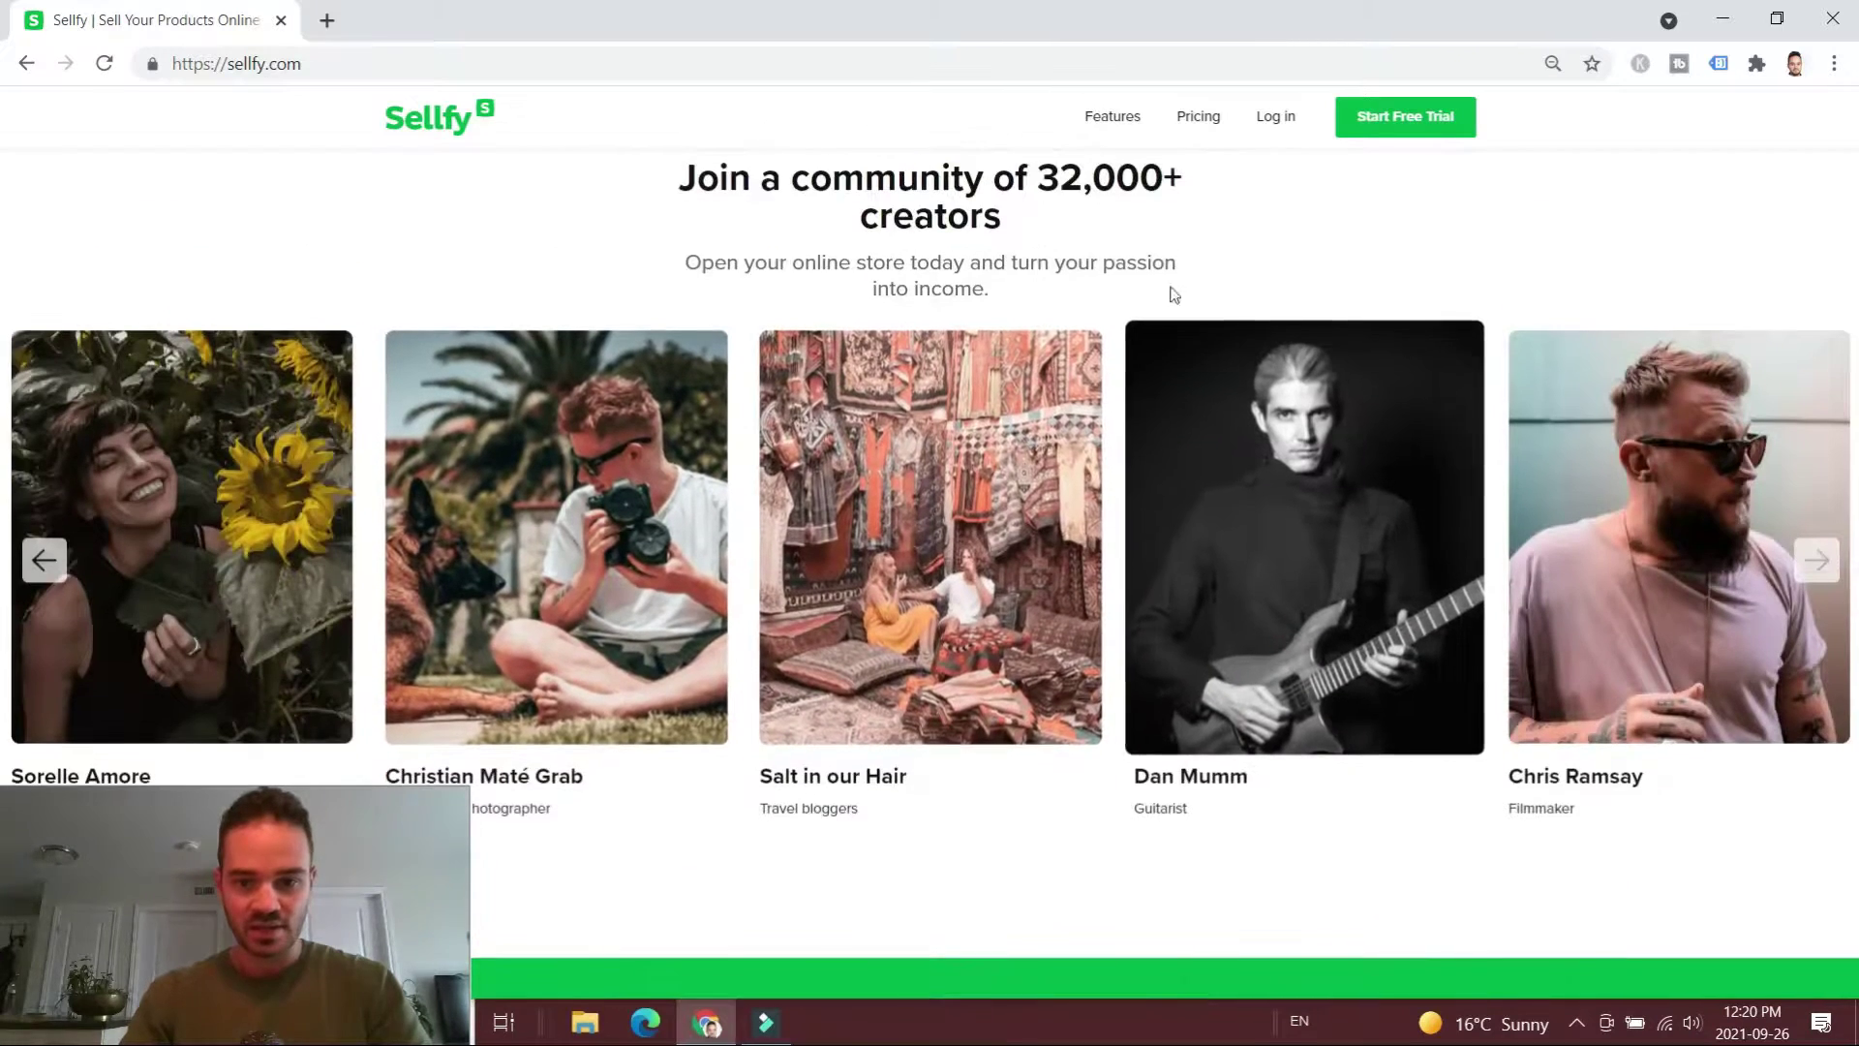
pyautogui.scroll(1, 1174, 294)
pyautogui.moveTo(1197, 303); pyautogui.dragTo(1037, 303)
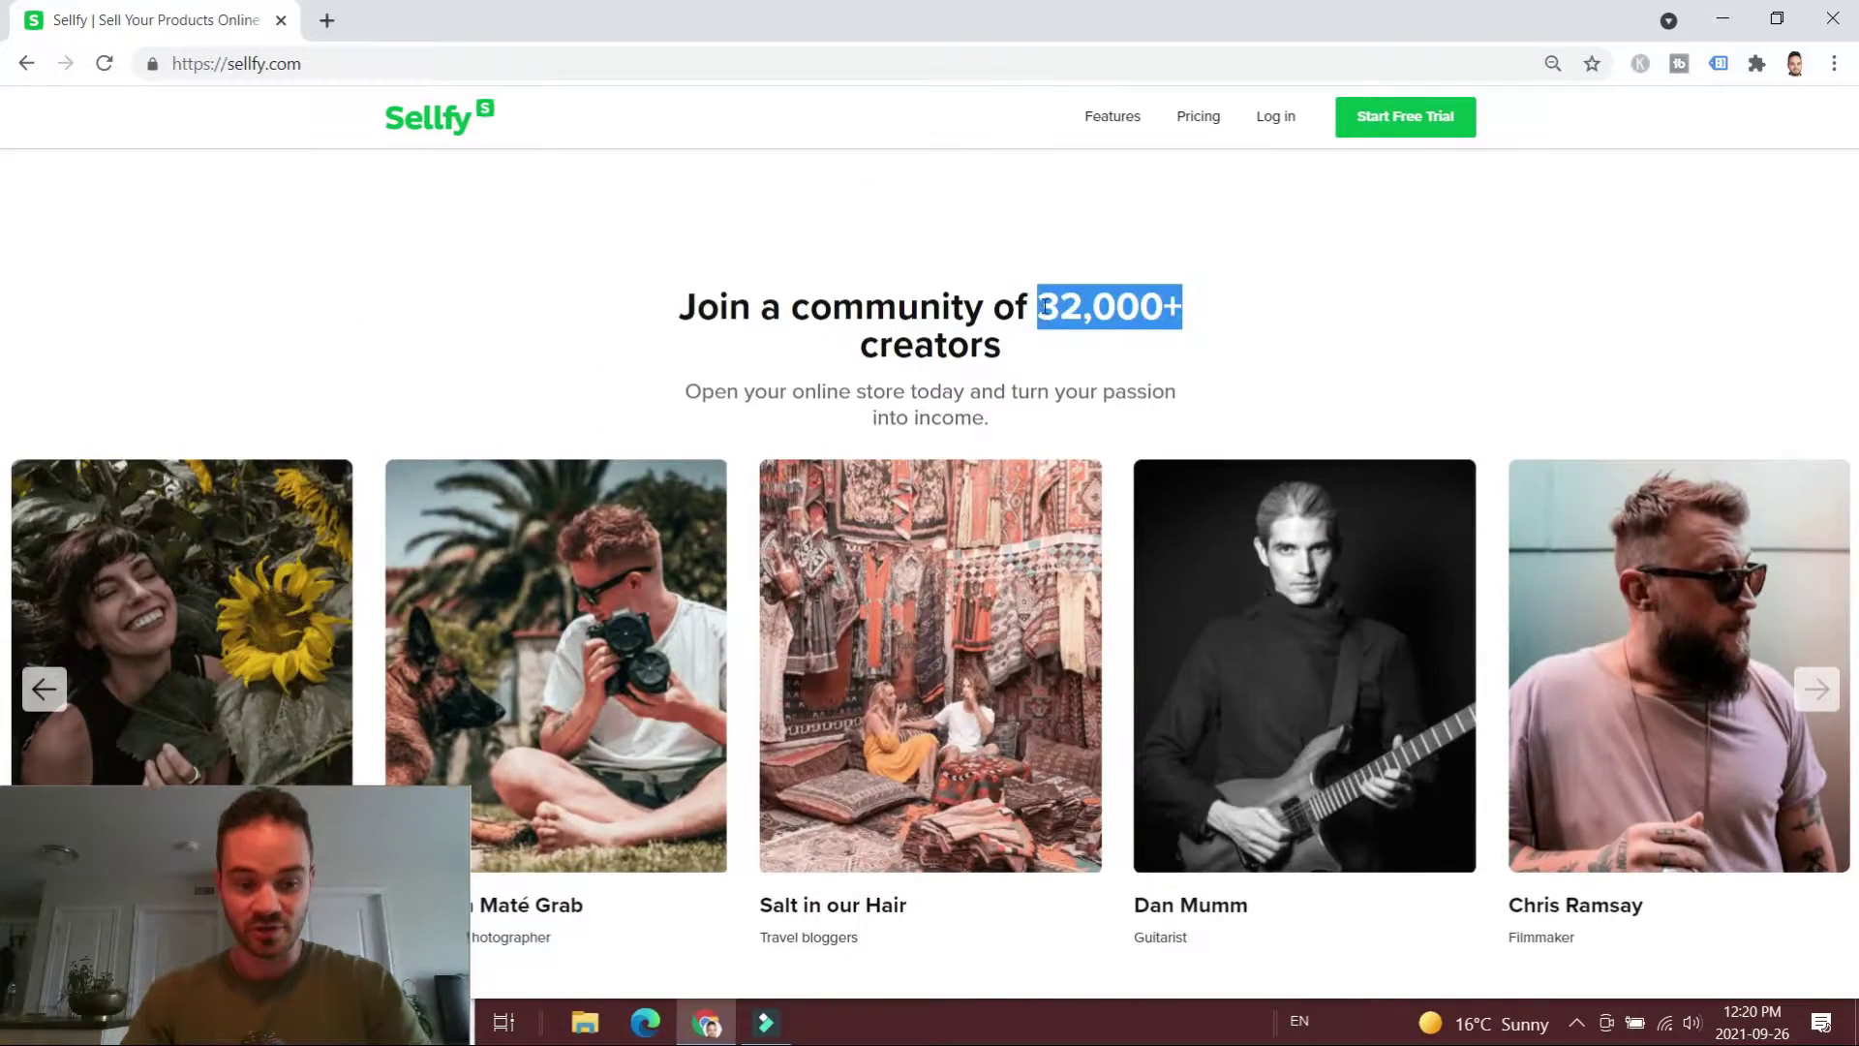
pyautogui.scroll(12, 1052, 314)
pyautogui.scroll(6, 1052, 314)
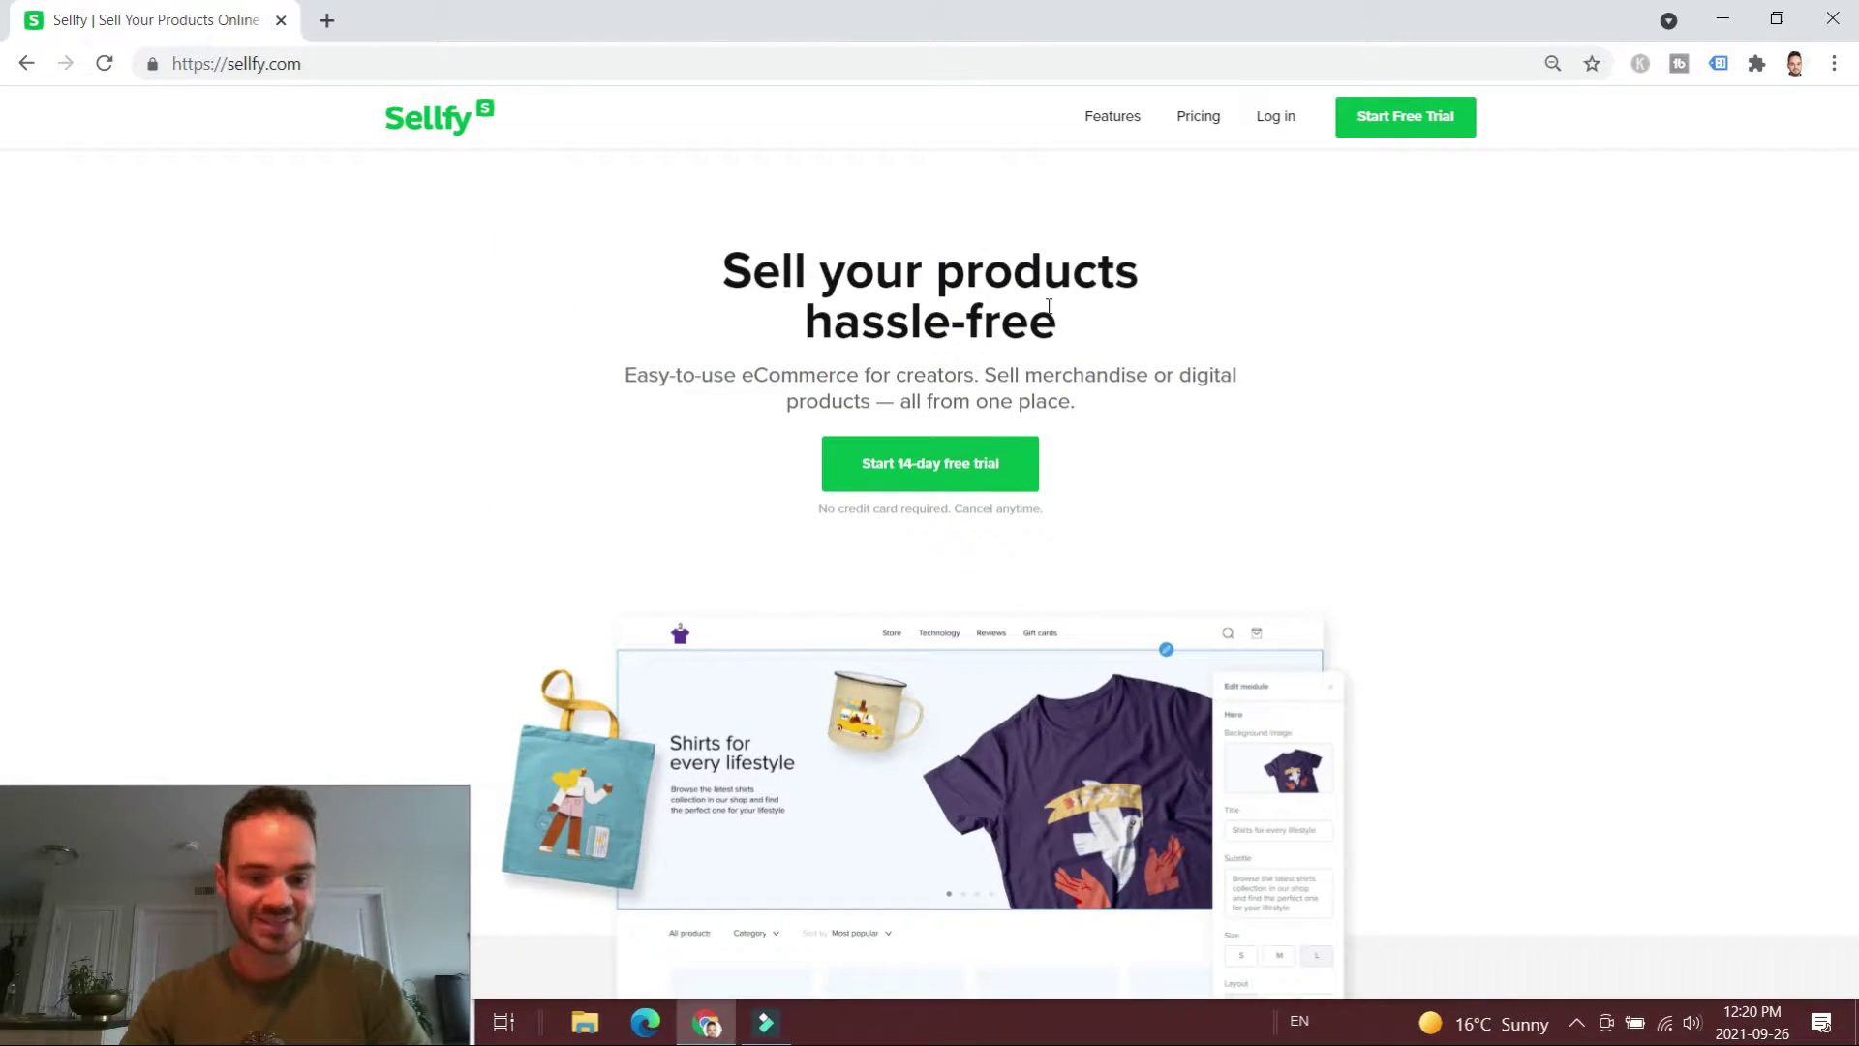
# - Start the 14-day free trial, choosing to create a Sellfy storefront and an audience size of less than 1000
pyautogui.click(1422, 120)
pyautogui.click(892, 570)
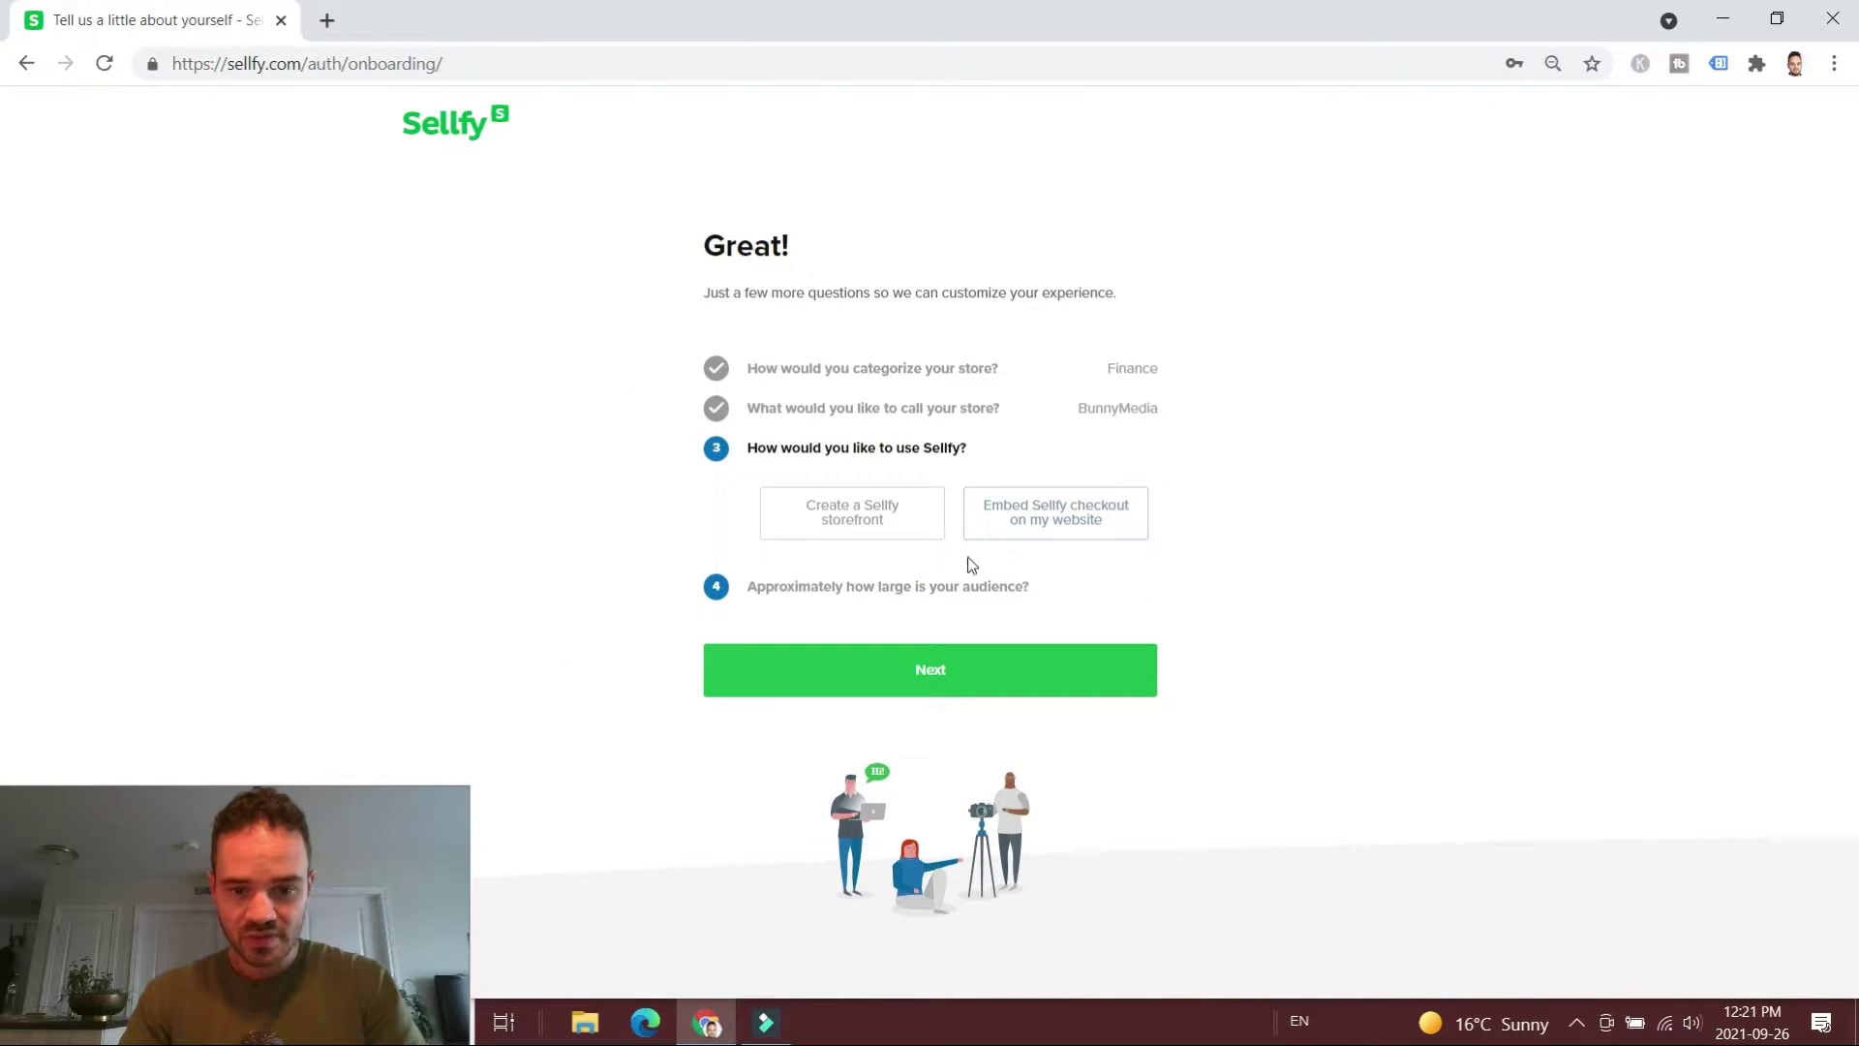
pyautogui.click(899, 525)
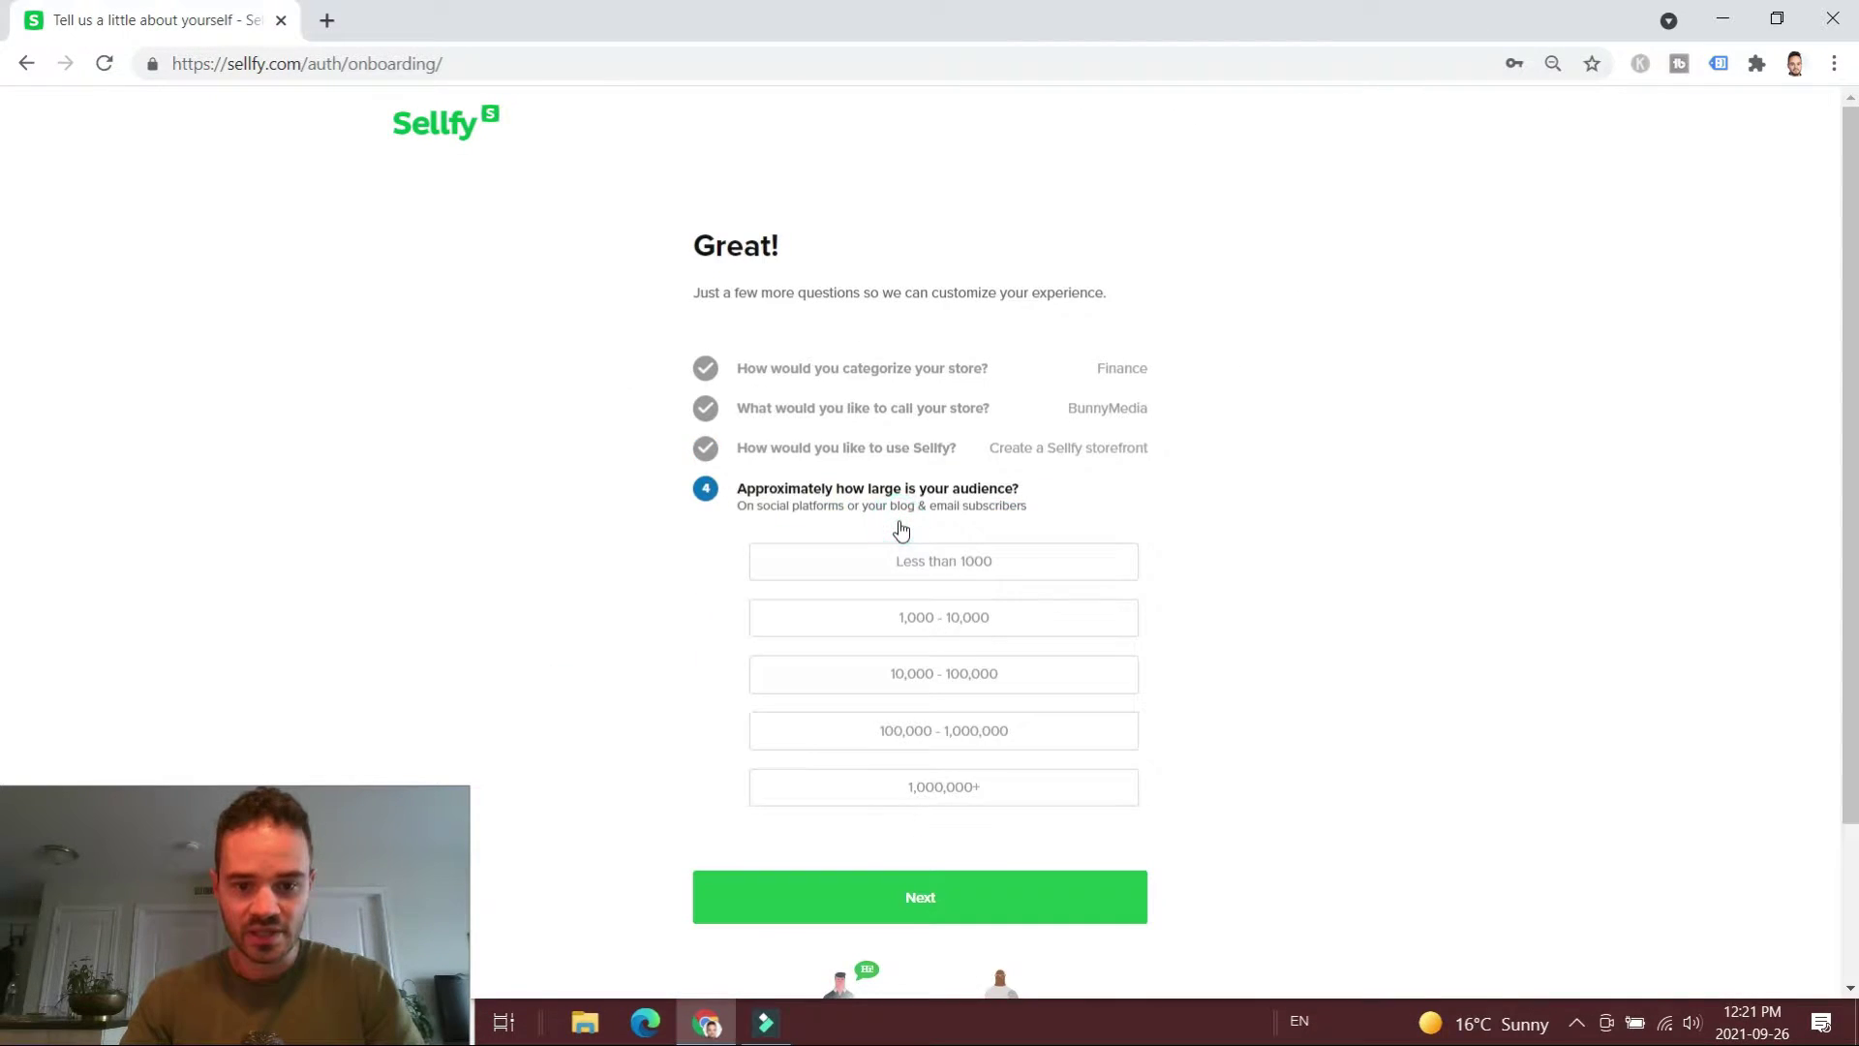
pyautogui.click(1025, 559)
pyautogui.click(955, 579)
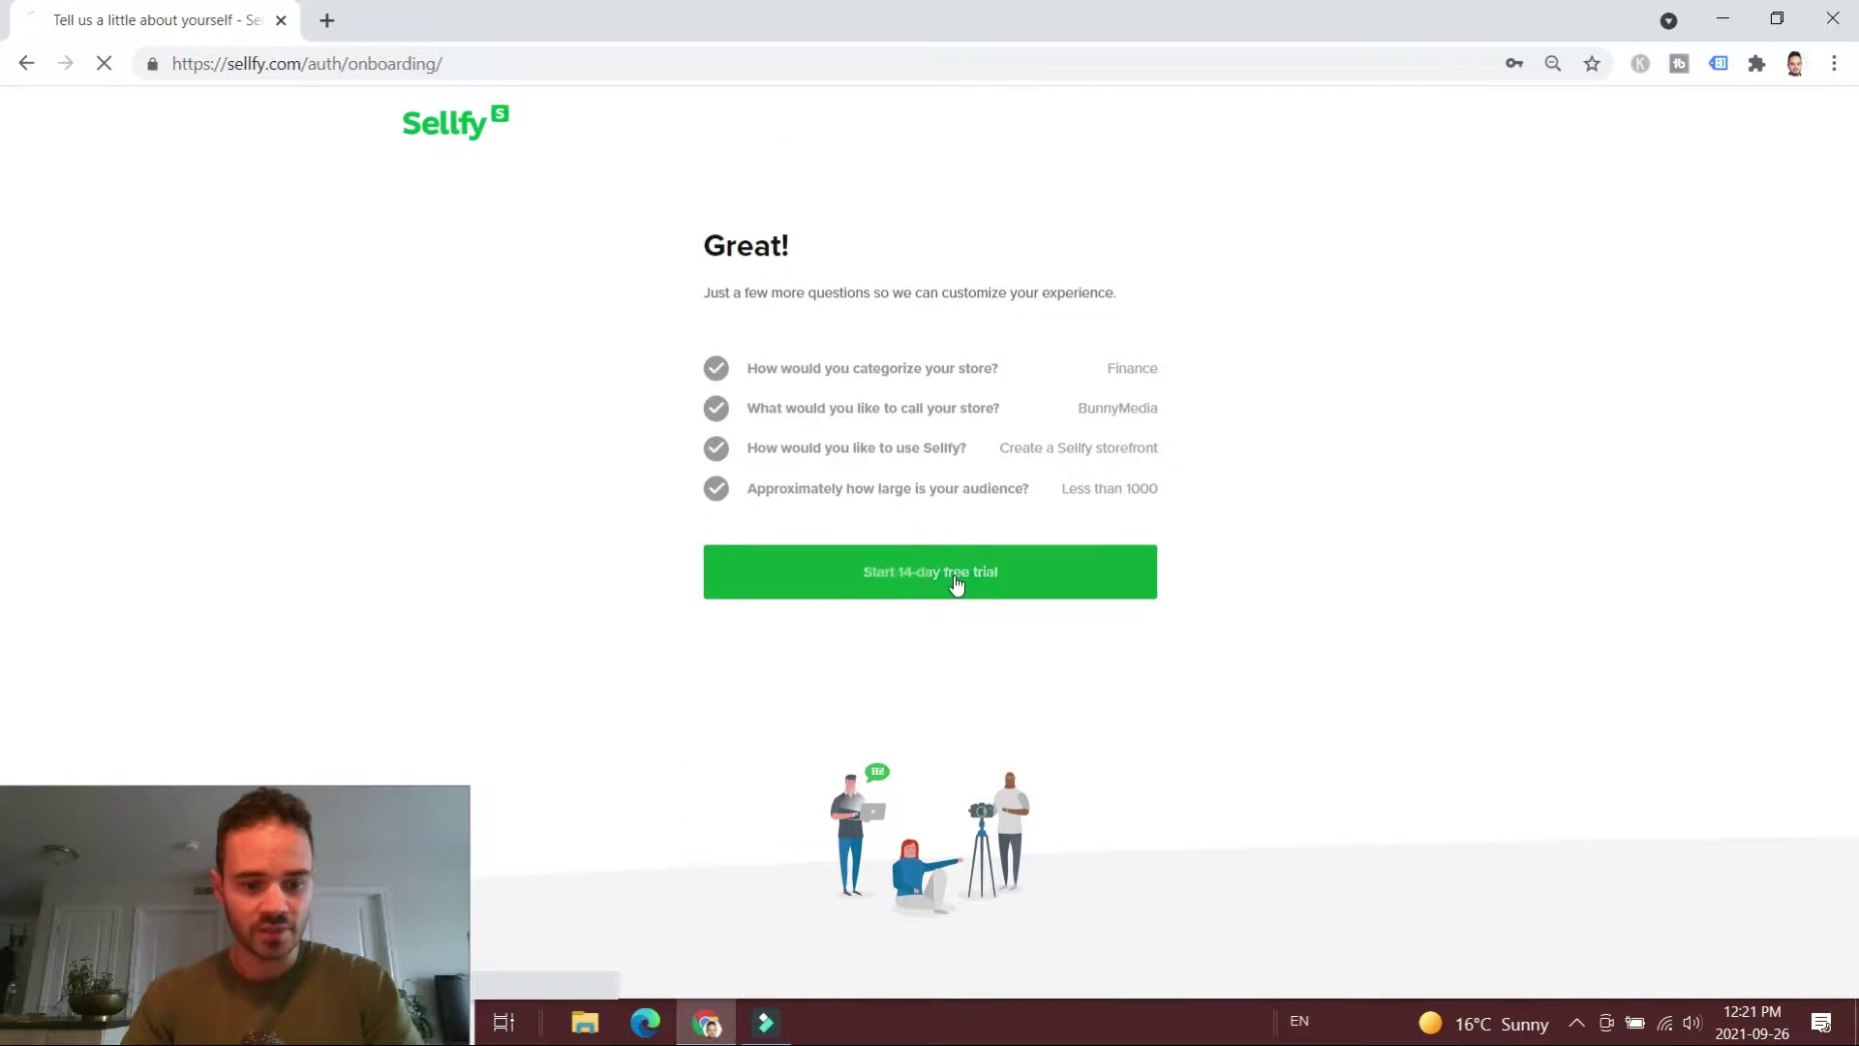
# - Start adding the store's first product and choose Print On Demand as its type
pyautogui.scroll(-2, 992, 377)
pyautogui.scroll(2, 993, 378)
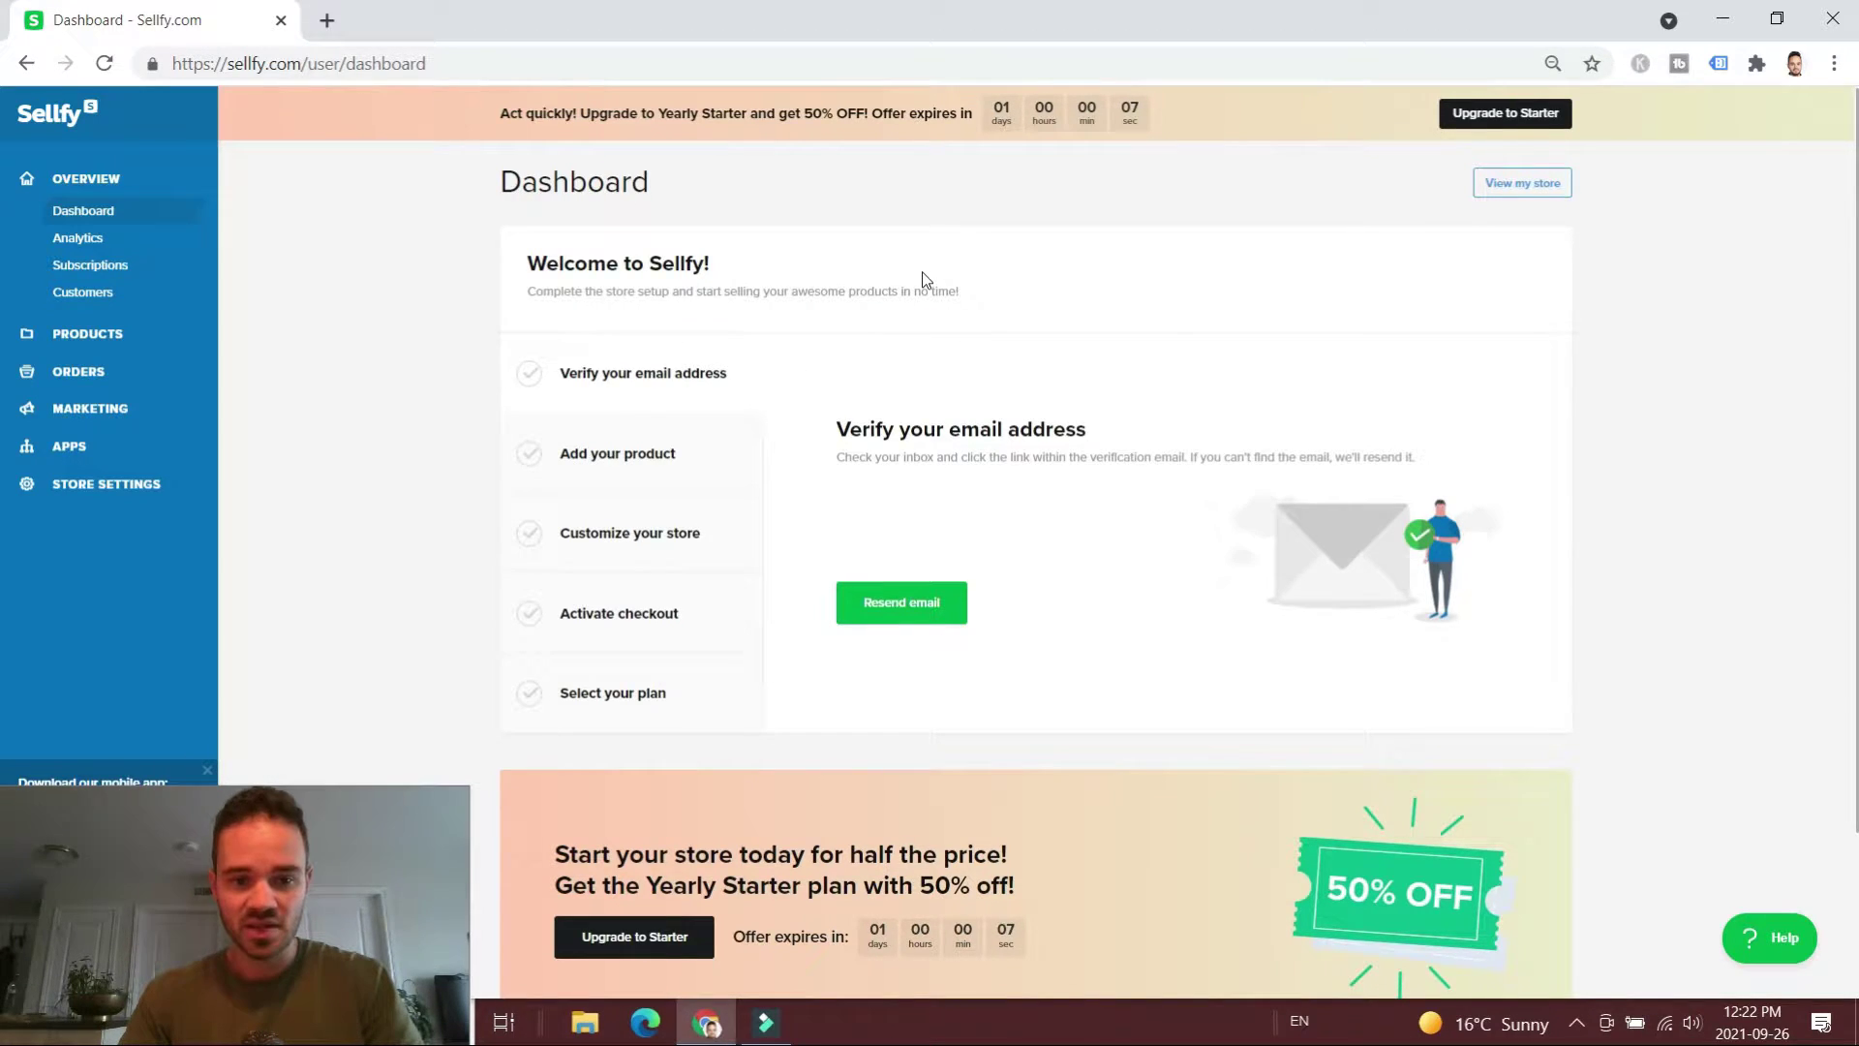
pyautogui.moveTo(1088, 429); pyautogui.dragTo(850, 429)
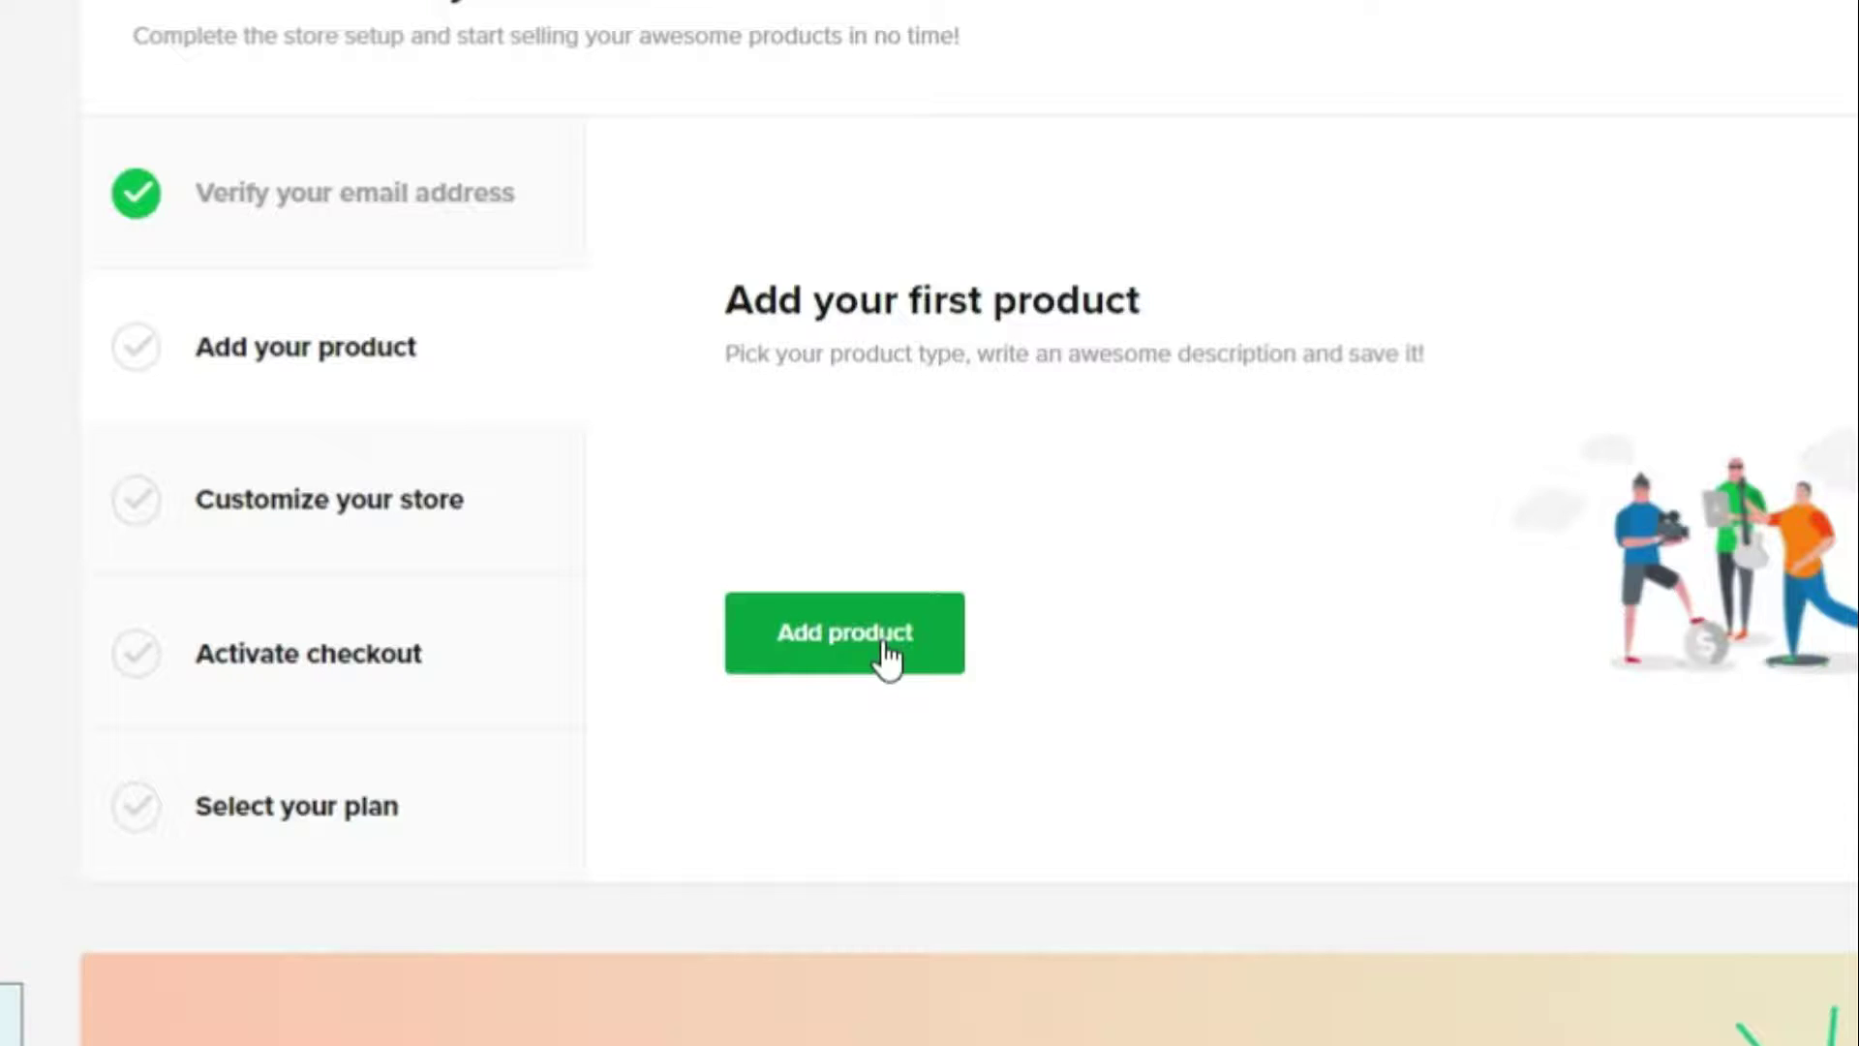
pyautogui.click(915, 613)
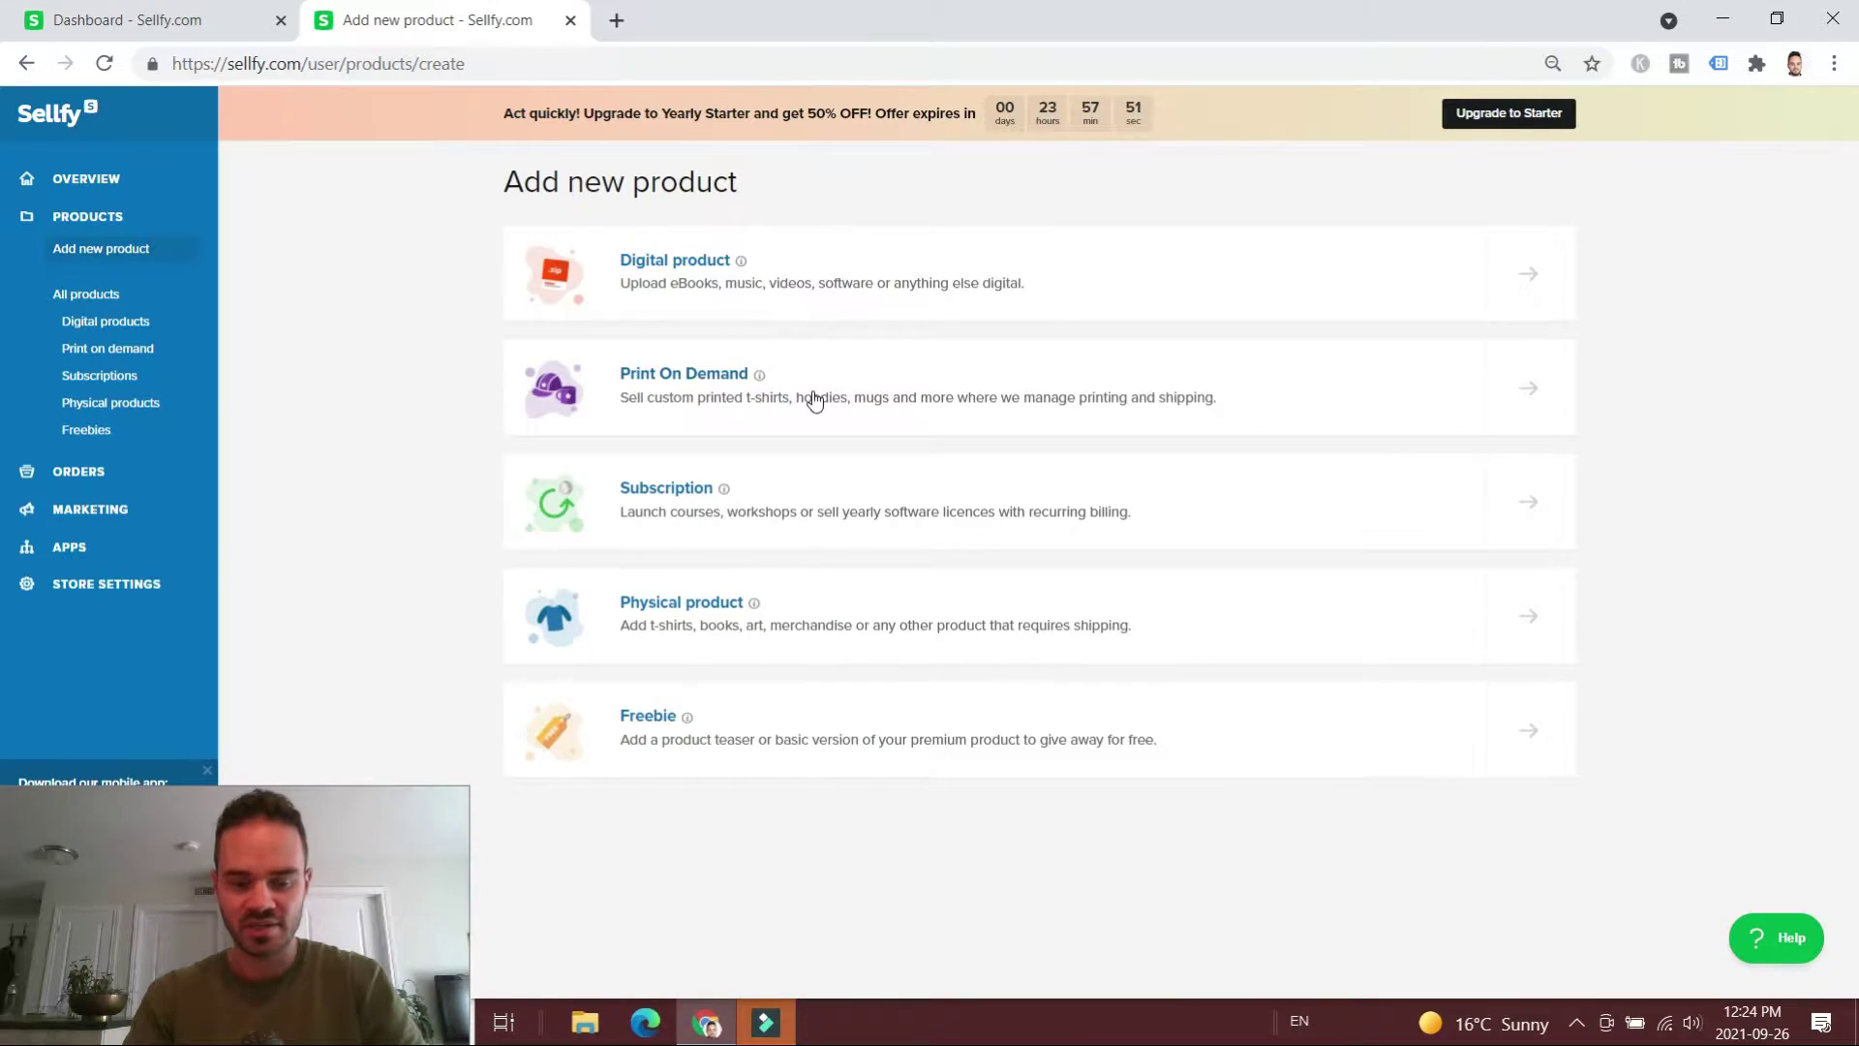
pyautogui.click(816, 401)
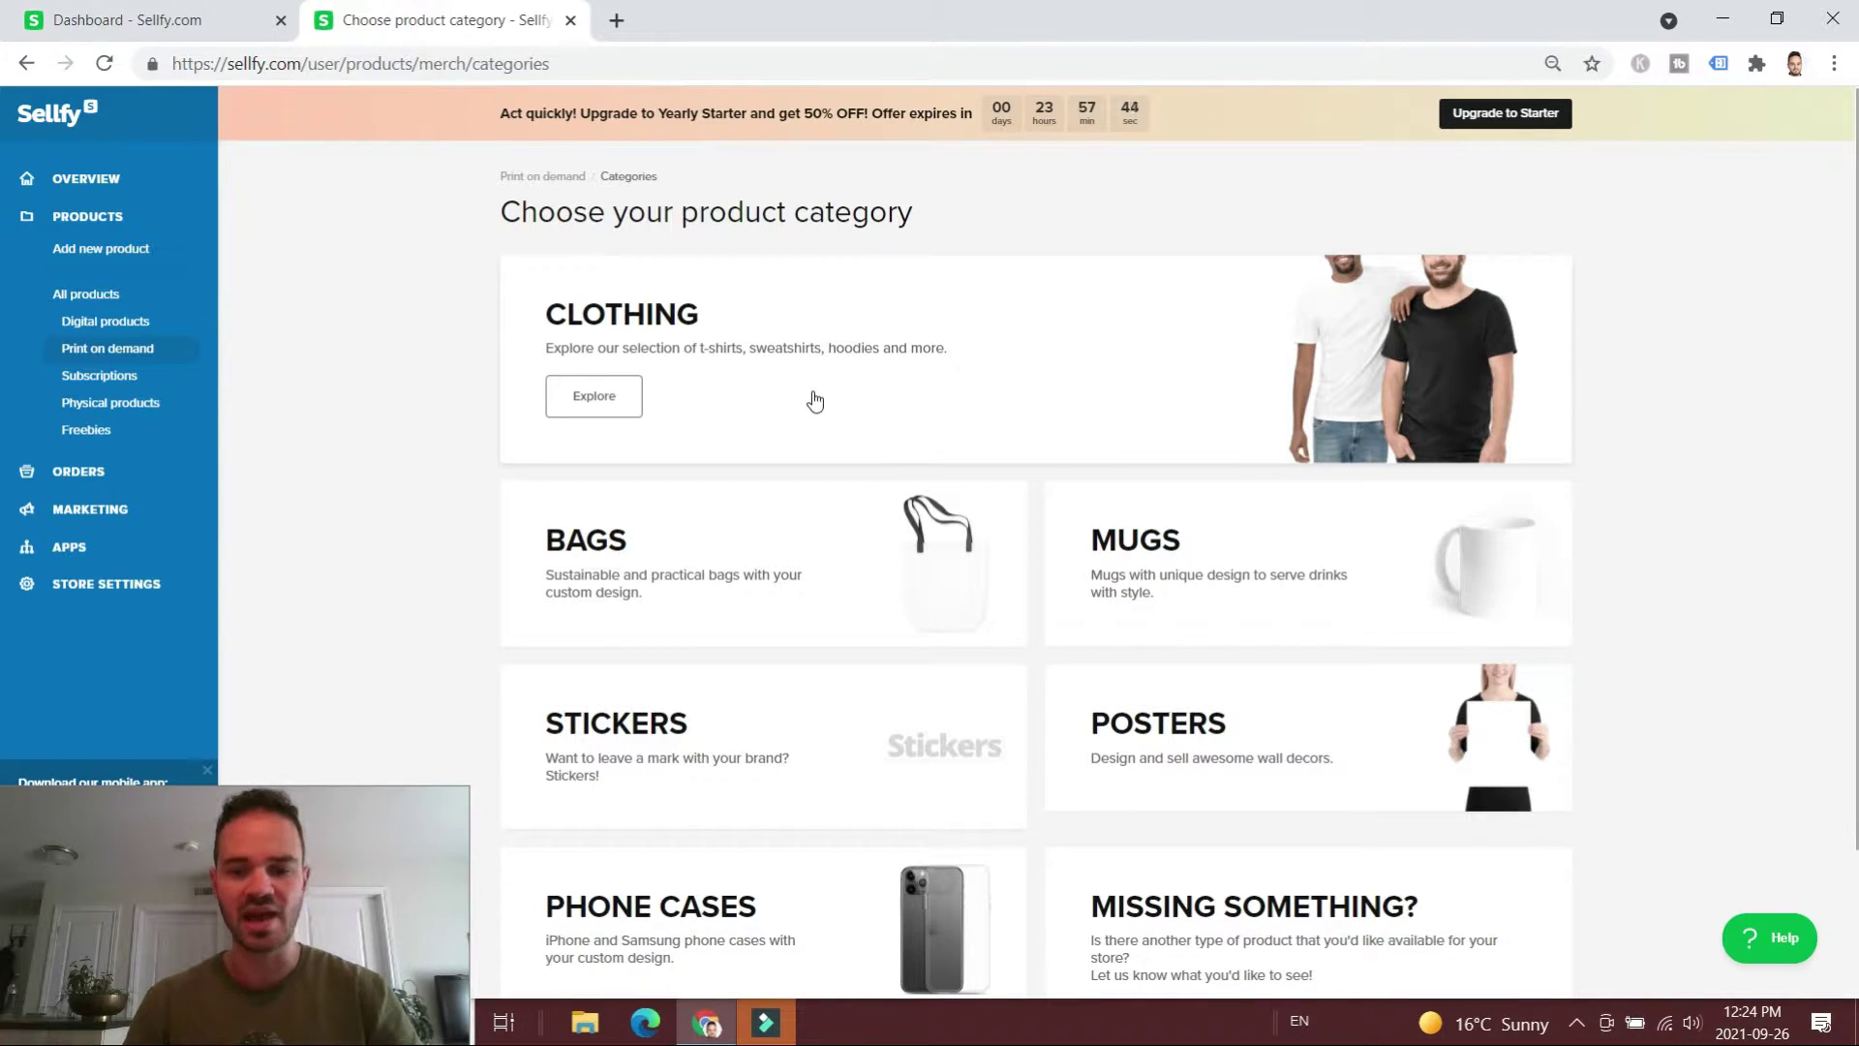
# - Examine the print-on-demand product categories and the range of clothing items on offer
pyautogui.scroll(-2, 963, 455)
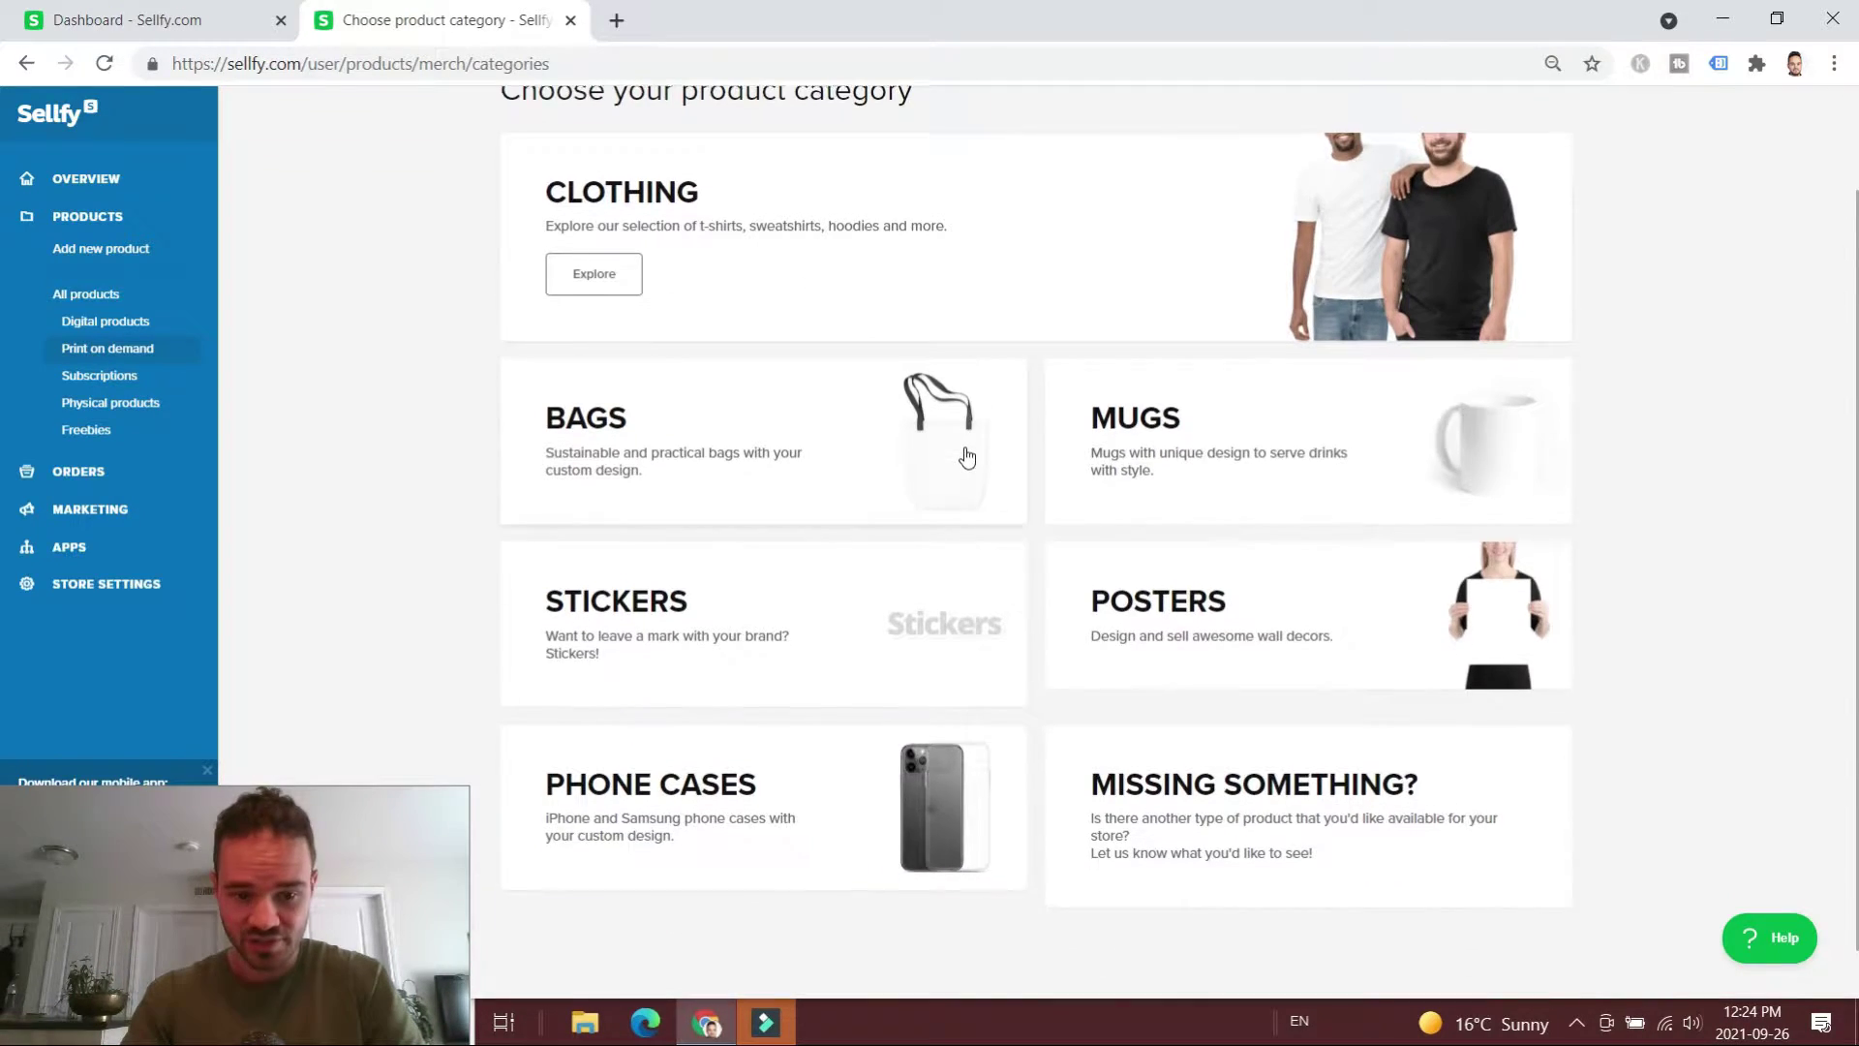
pyautogui.scroll(2, 964, 448)
pyautogui.scroll(-1, 768, 392)
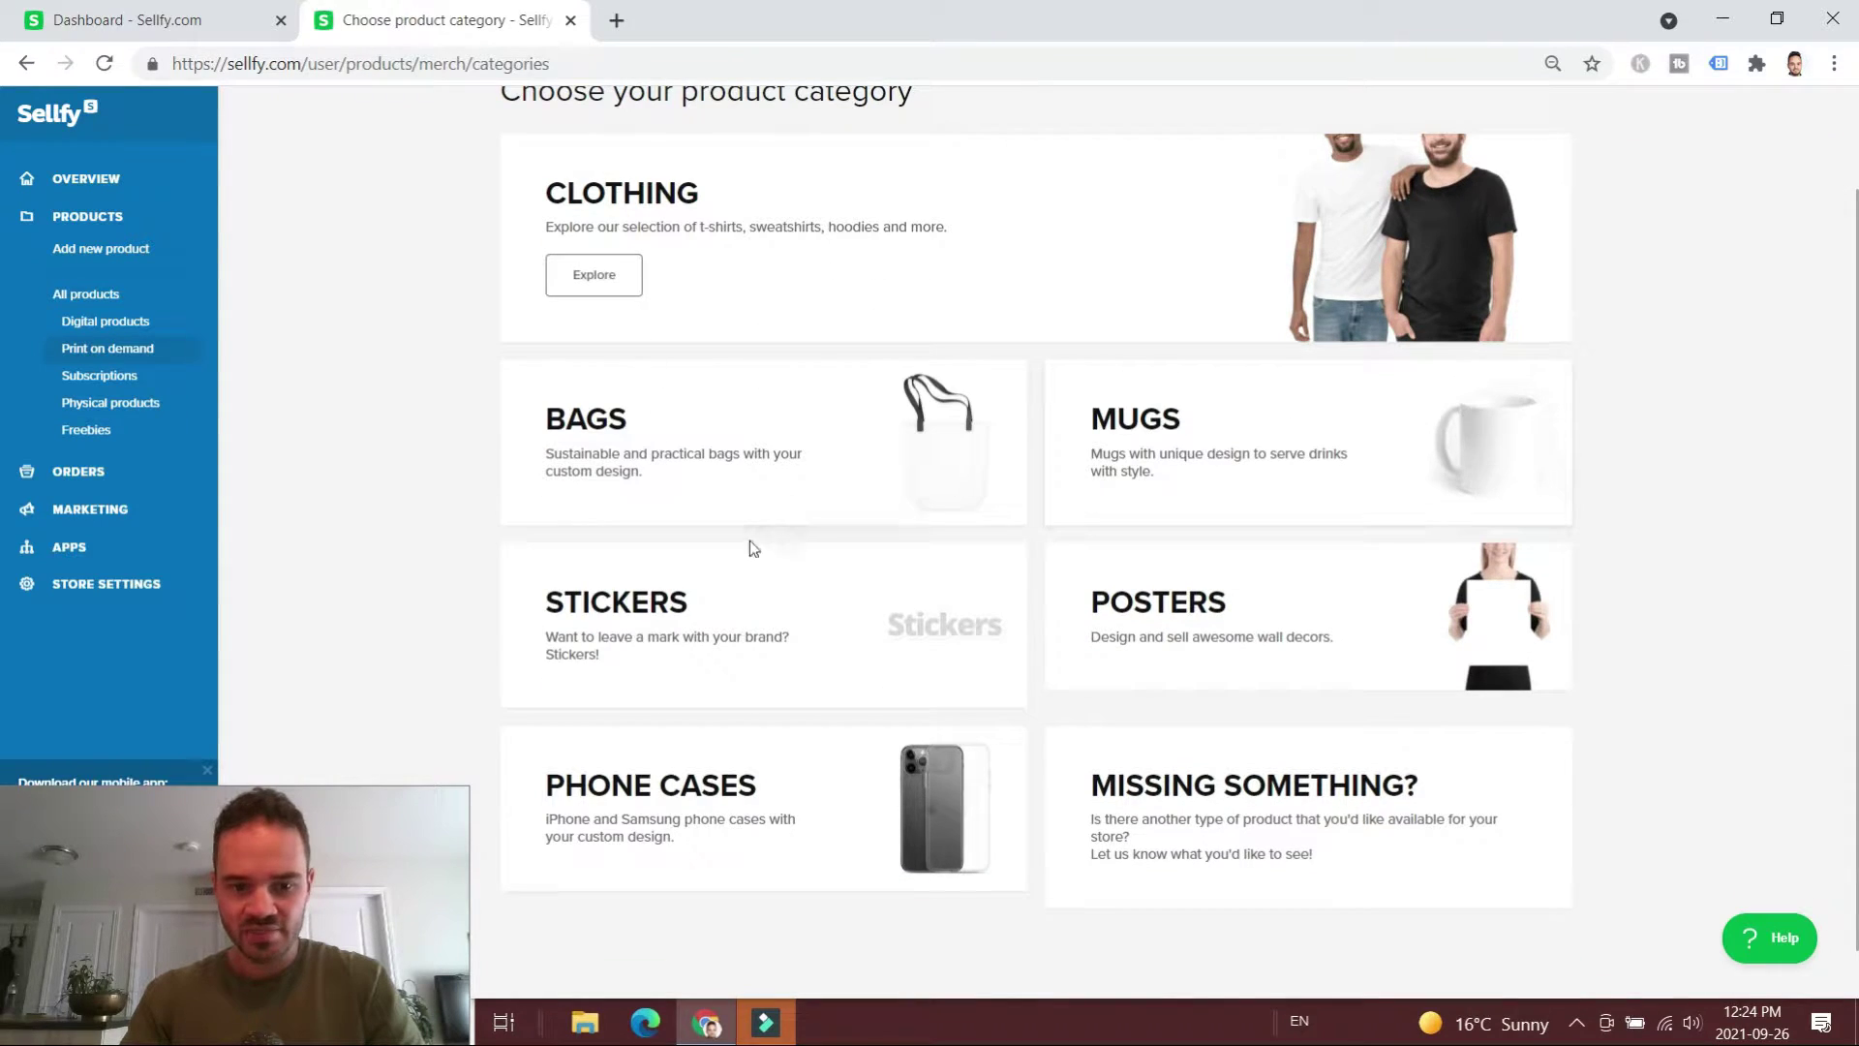
pyautogui.scroll(-1, 1062, 759)
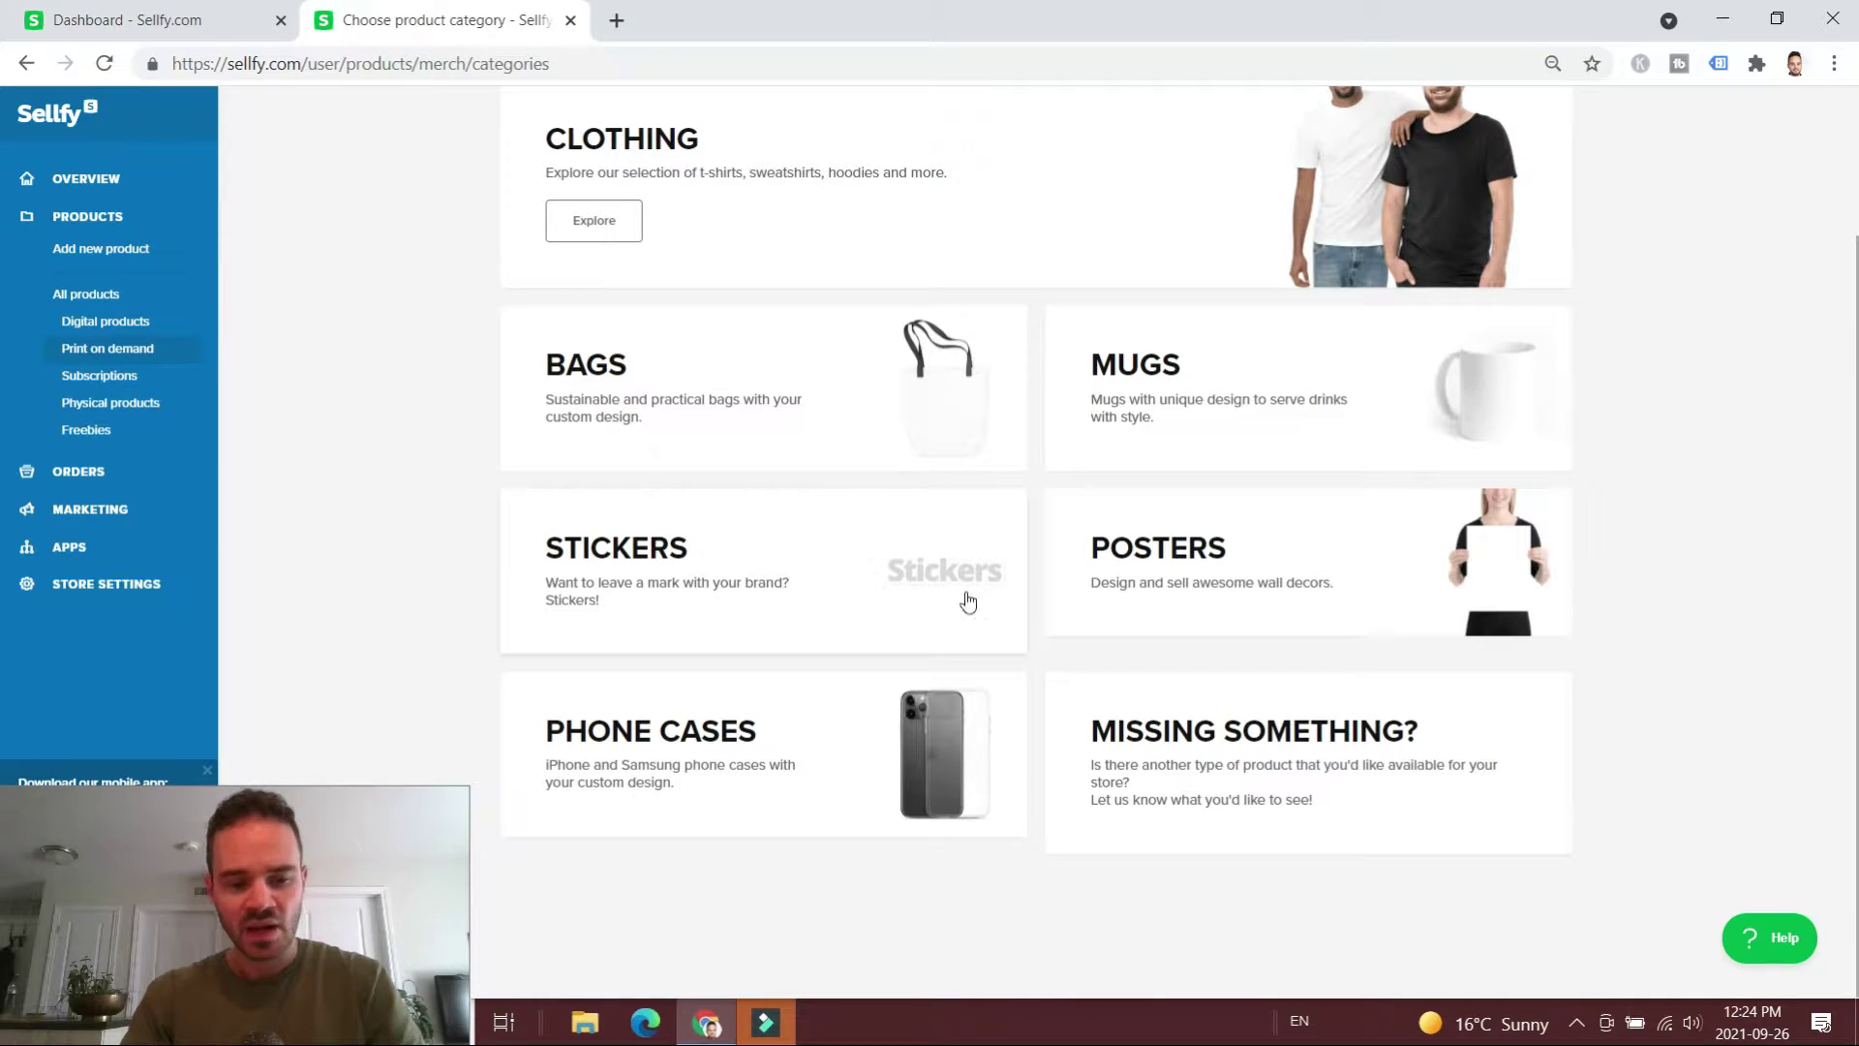
pyautogui.scroll(2, 817, 527)
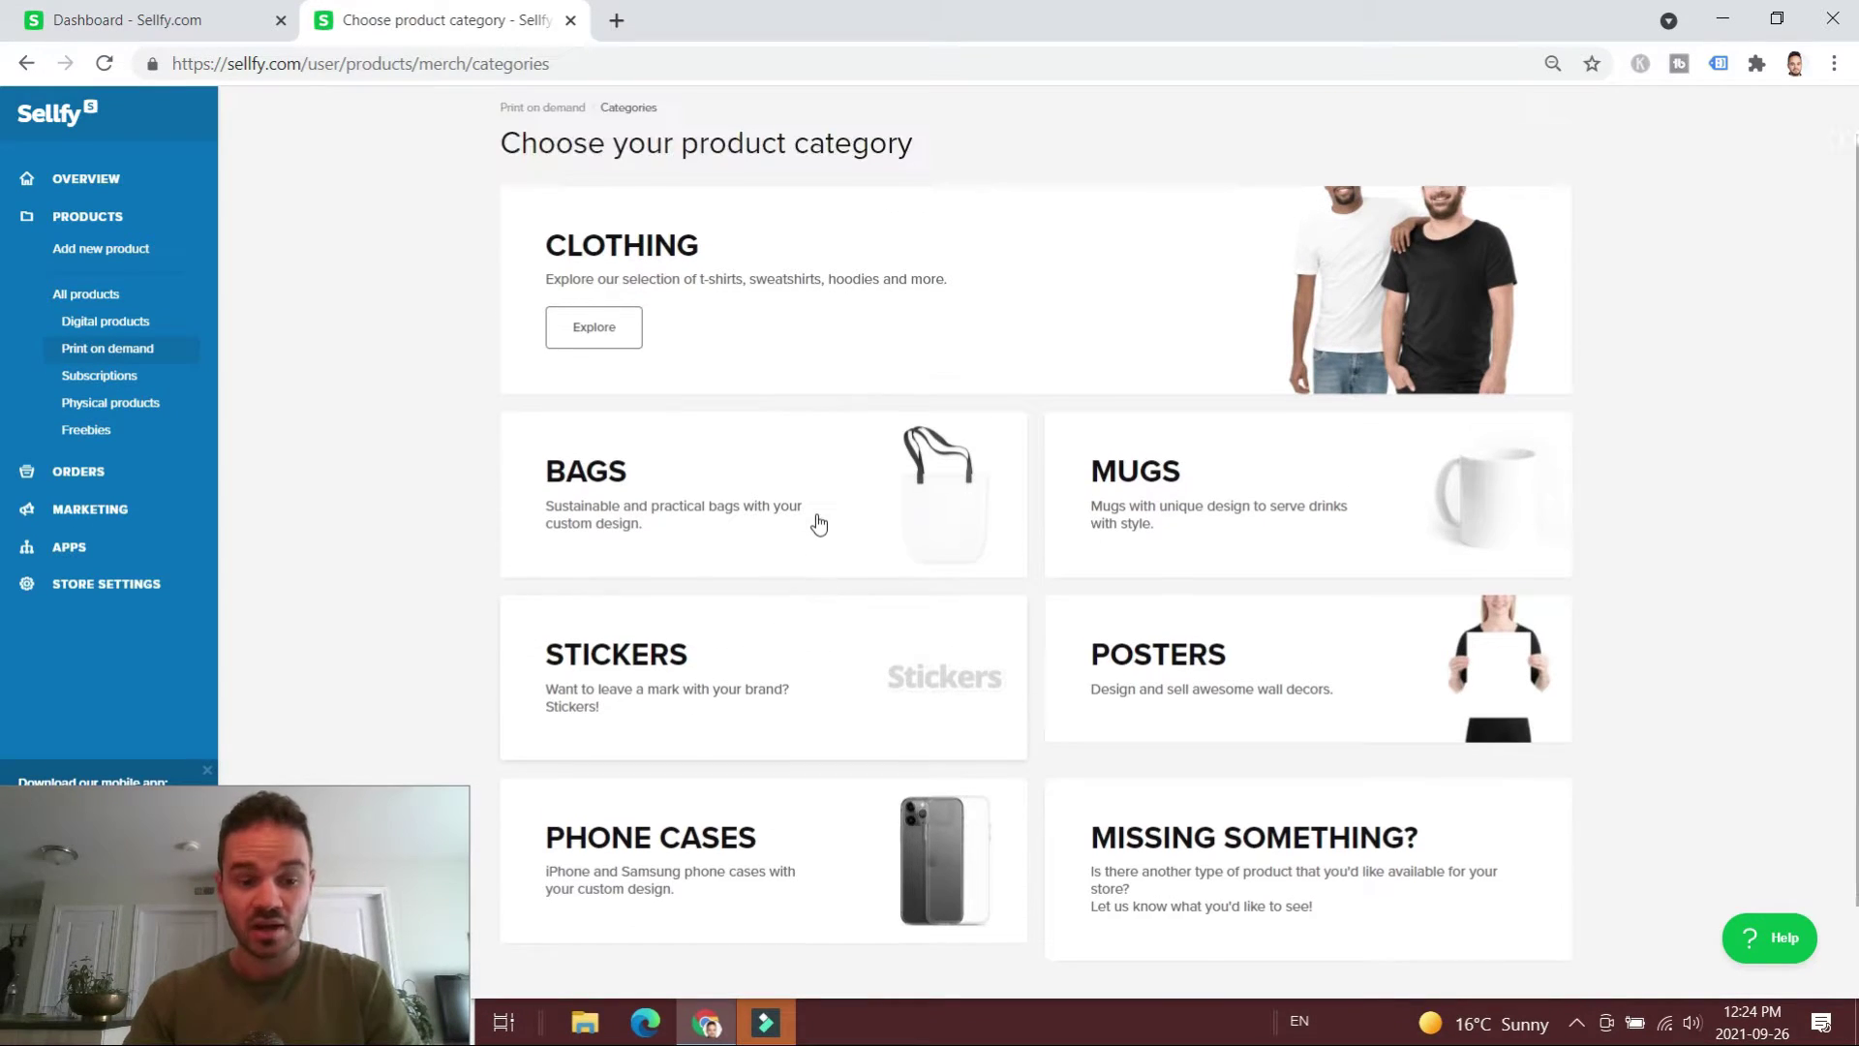
pyautogui.scroll(-2, 823, 526)
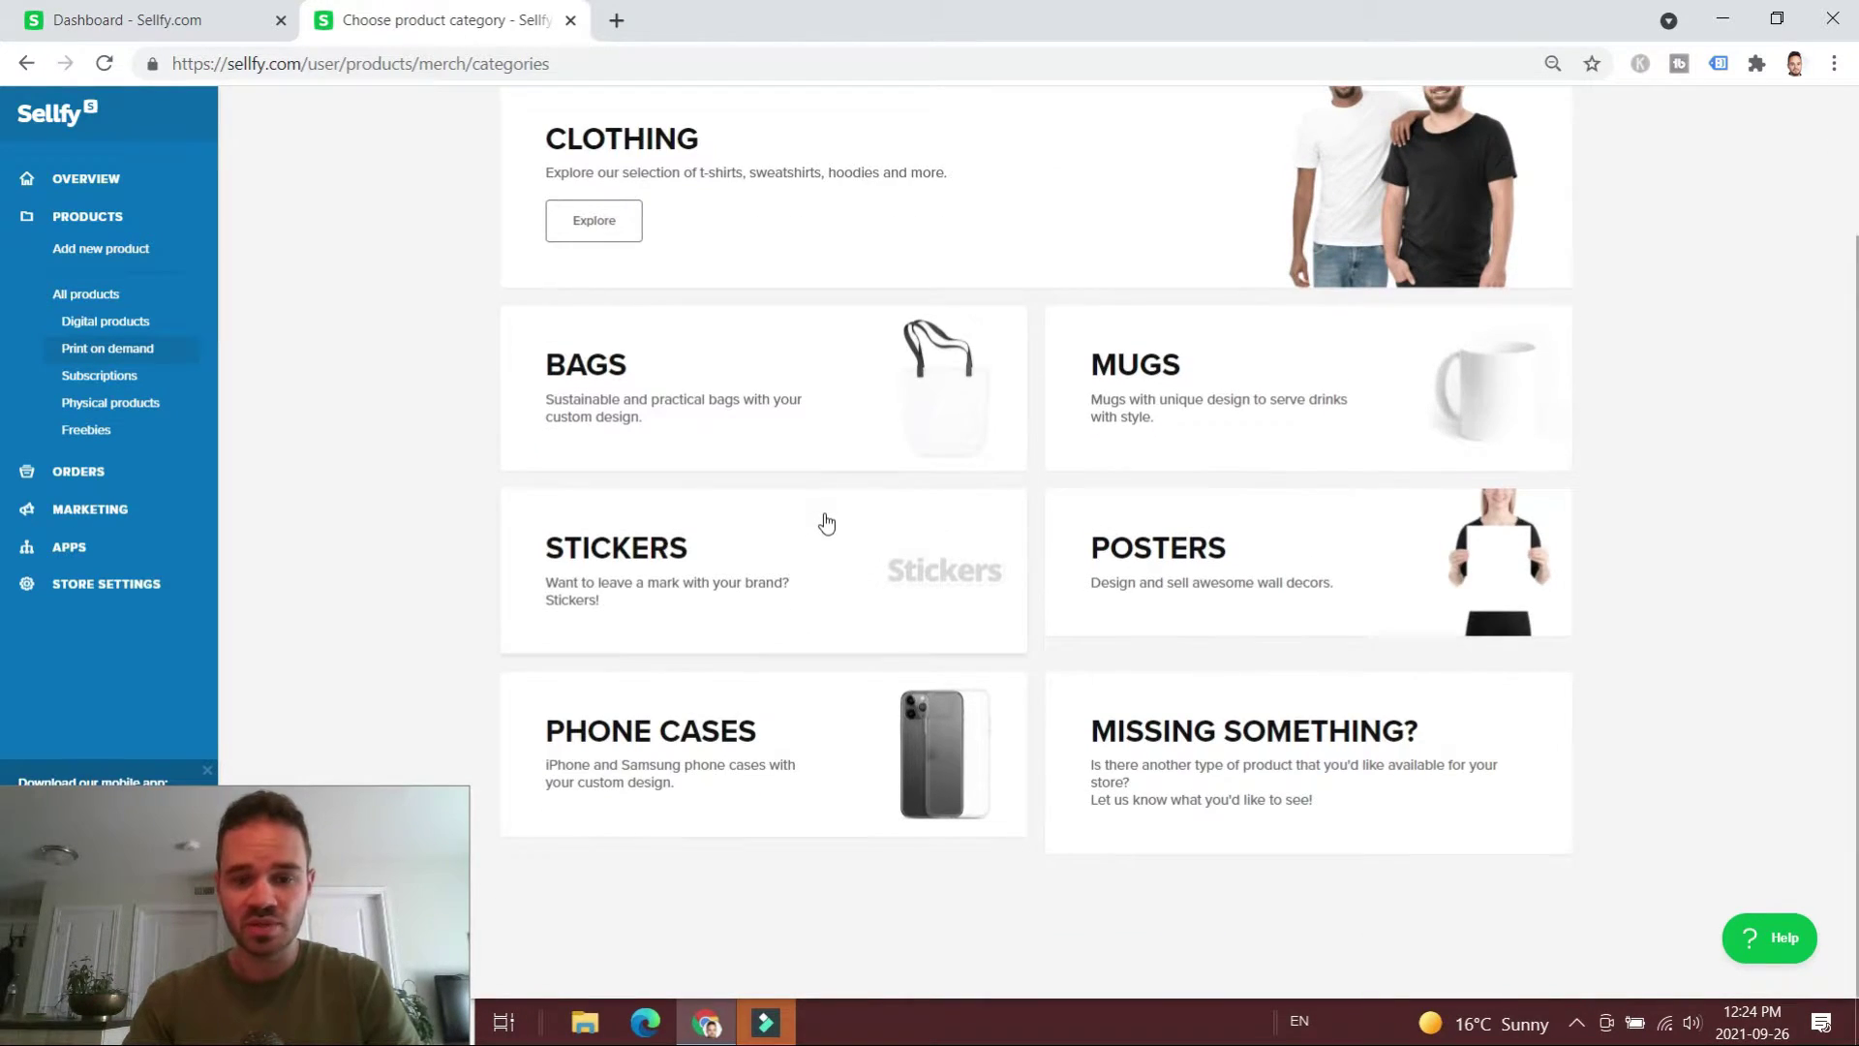
pyautogui.click(1454, 387)
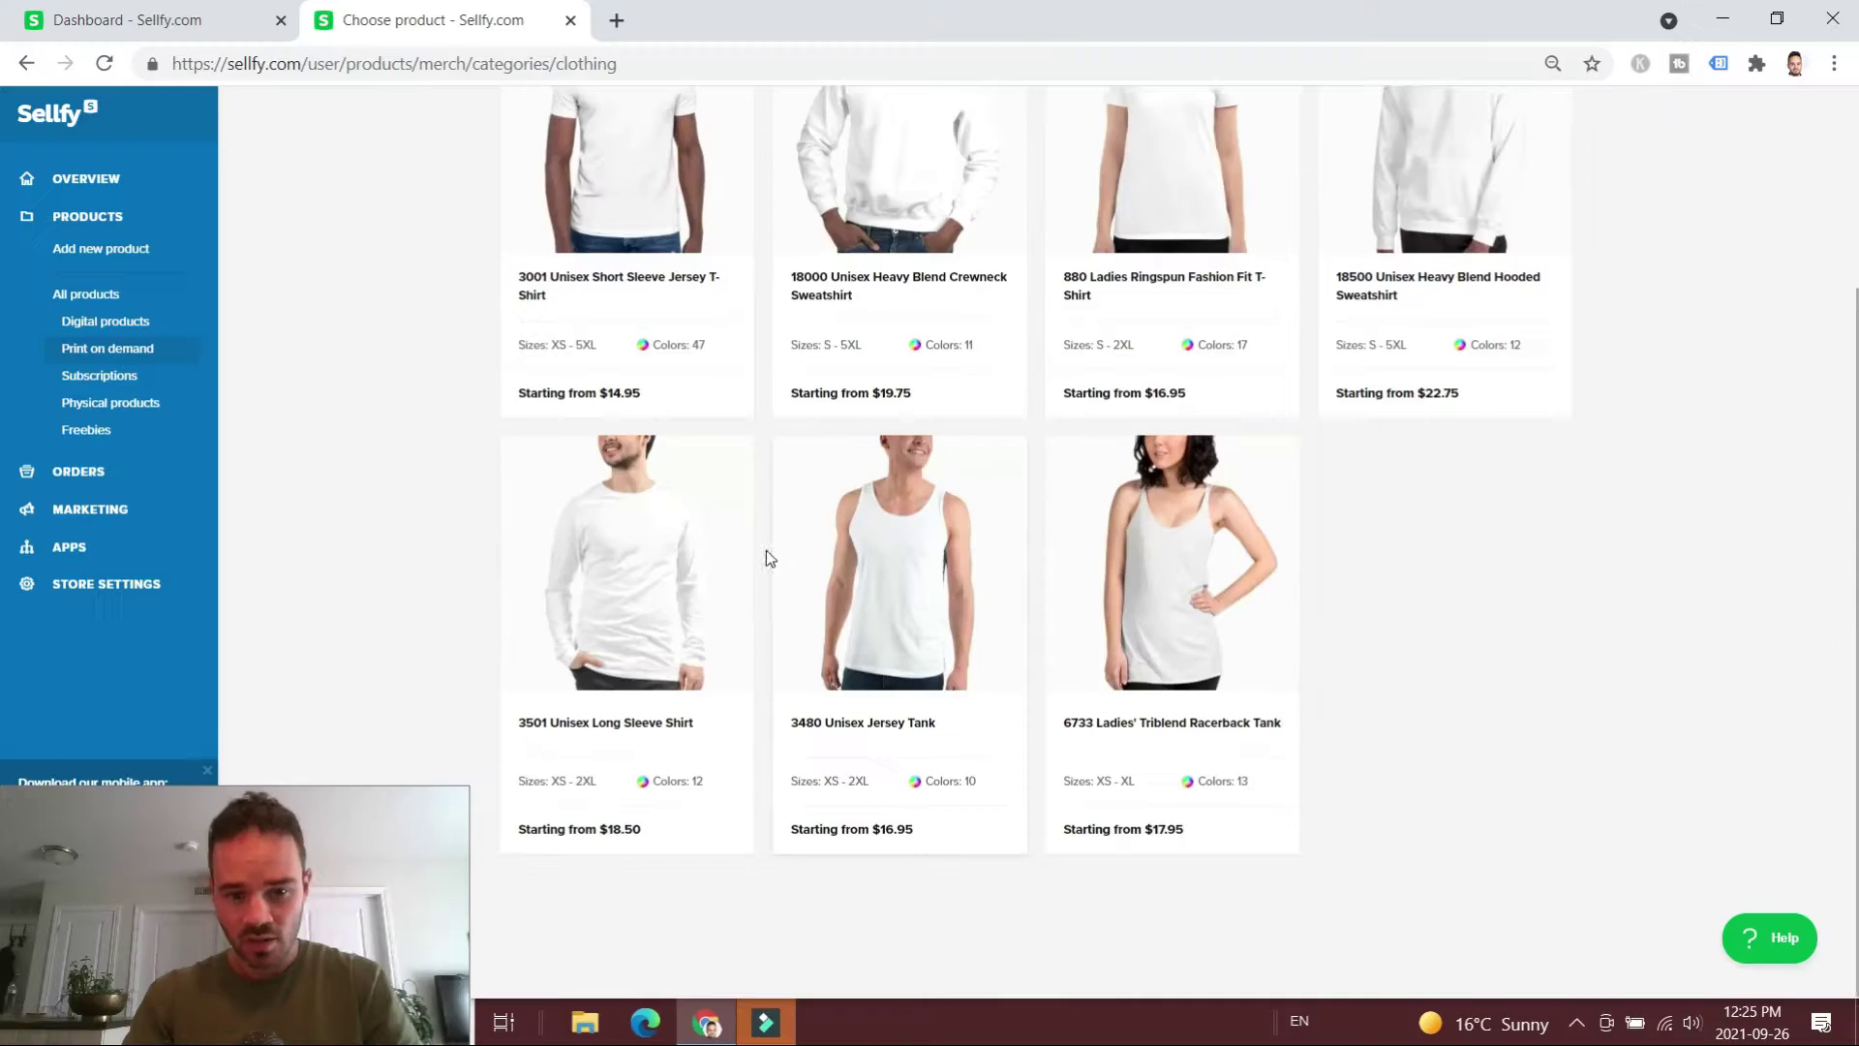
pyautogui.scroll(3, 768, 556)
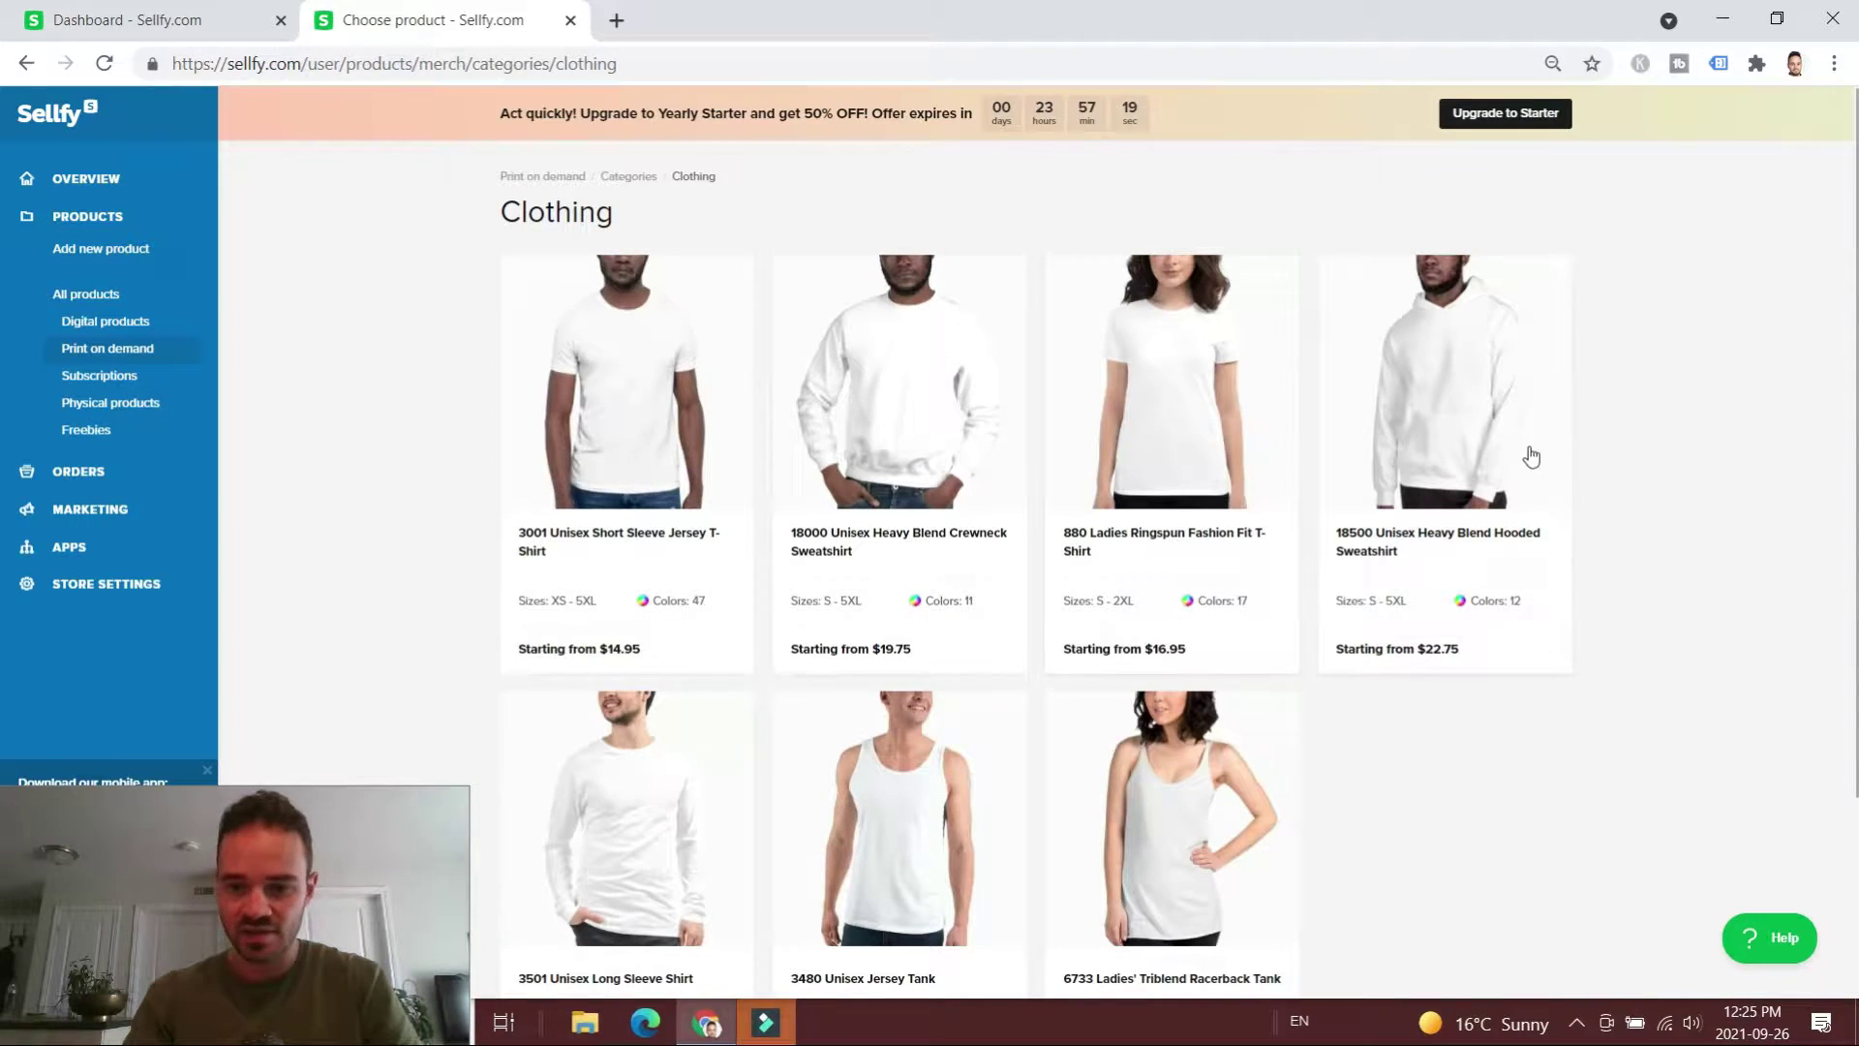
pyautogui.scroll(-1, 639, 457)
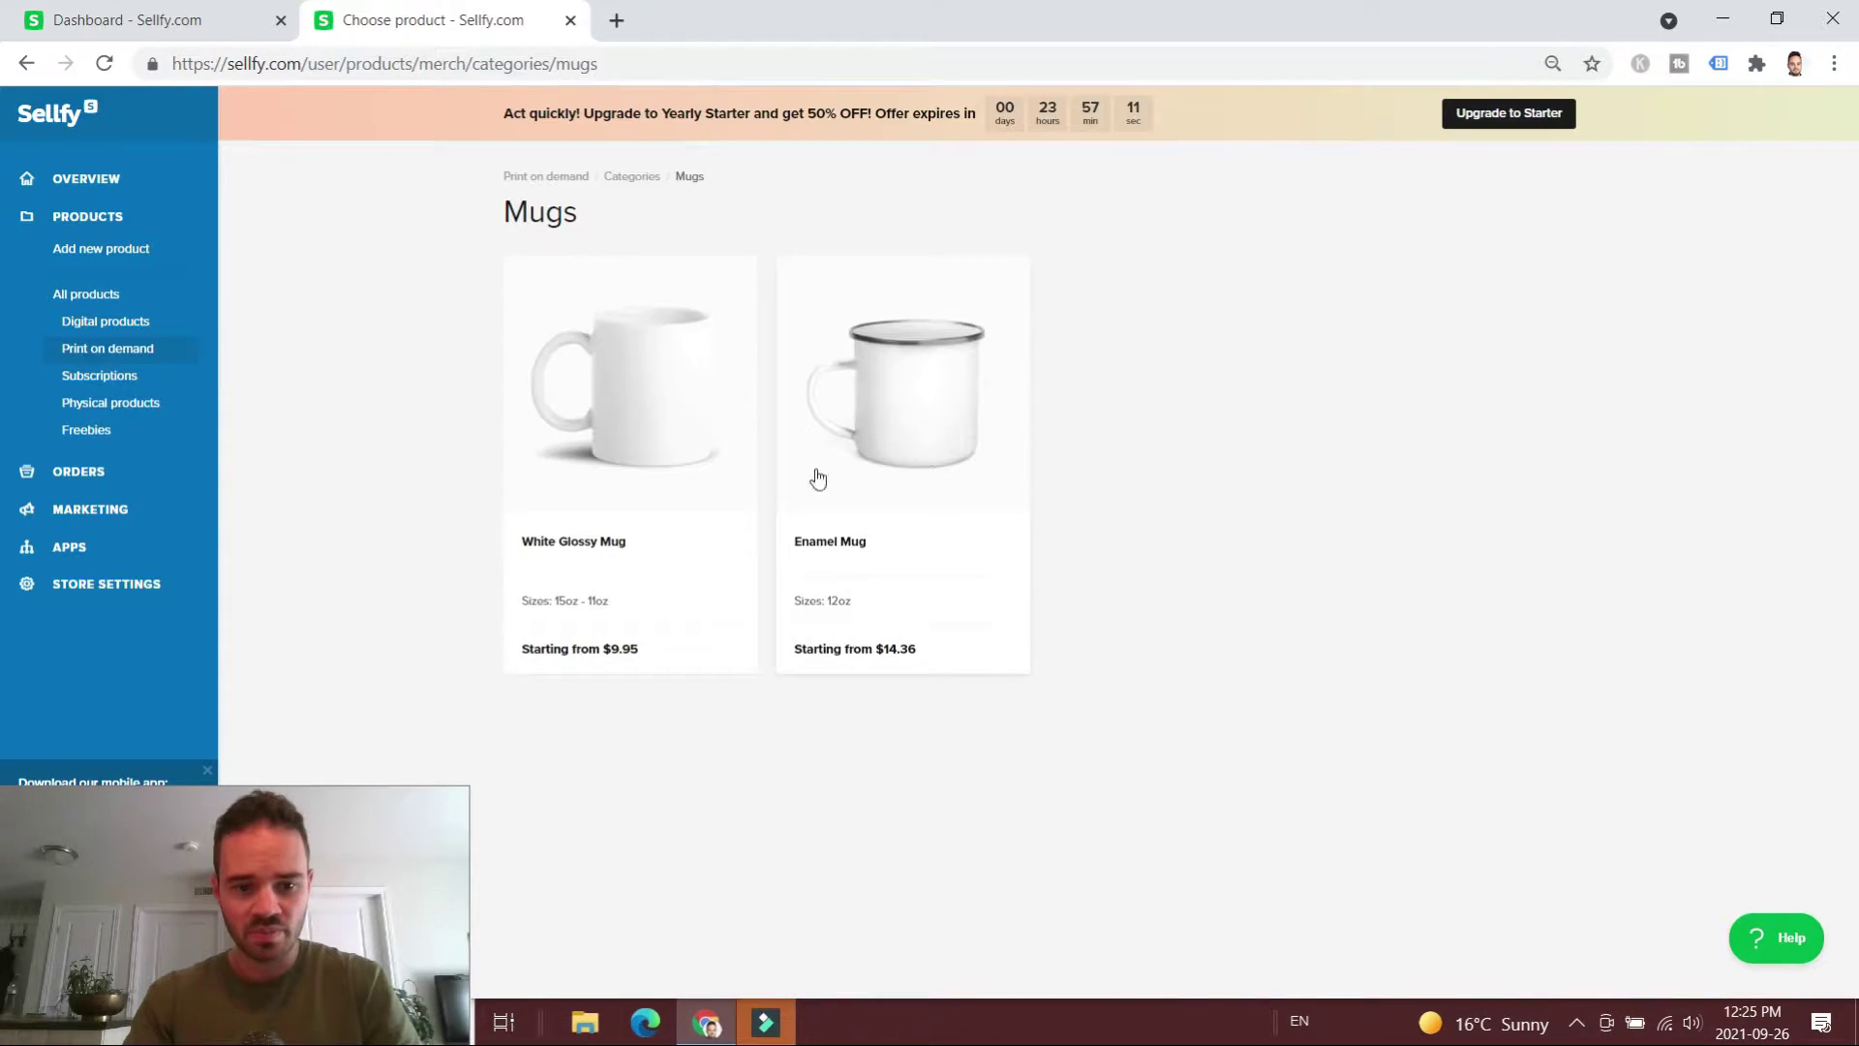
# - Choose the White Glossy Mug and enlarge the Spongebob graphic to nearly fill the area between the mug's two side guides
pyautogui.click(608, 402)
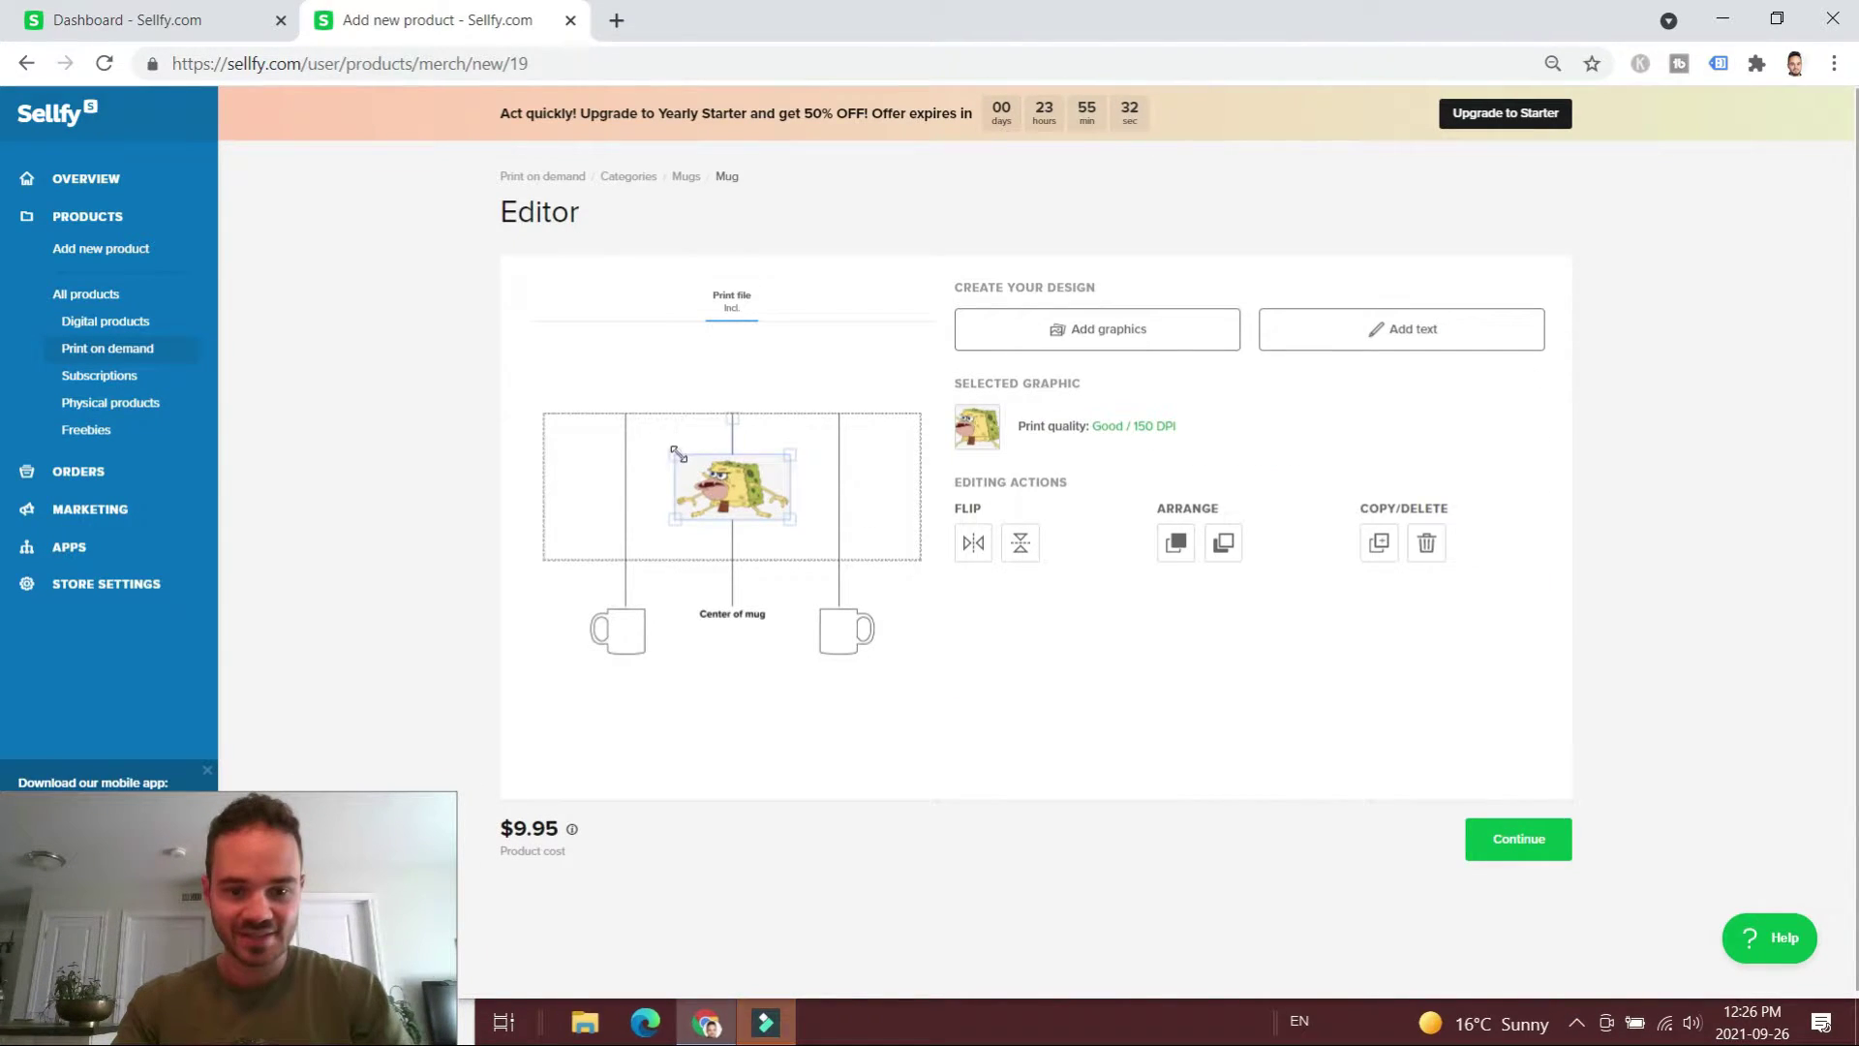
pyautogui.moveTo(678, 453); pyautogui.dragTo(639, 414)
pyautogui.moveTo(1018, 426); pyautogui.dragTo(1166, 427)
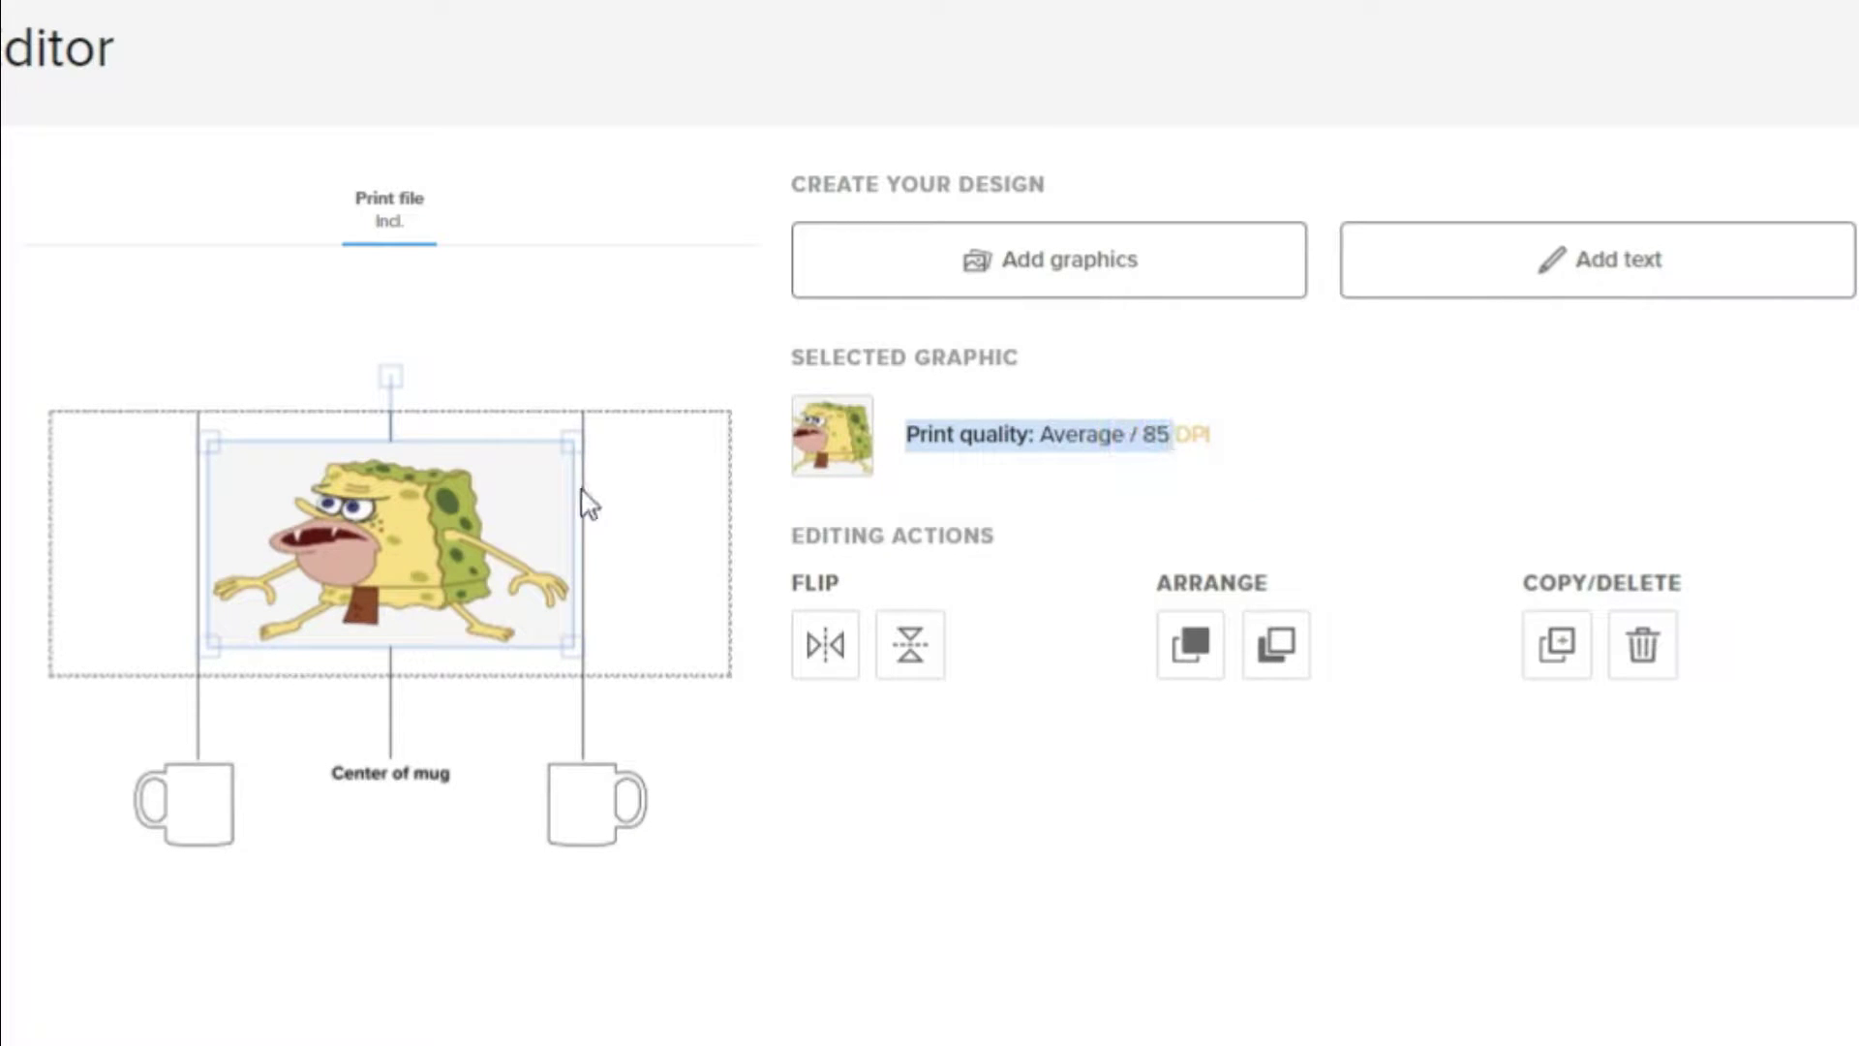
# - Name the product "Spongebob Mug" and enter the description "This is a caveman Spongebob mug."
pyautogui.click(891, 765)
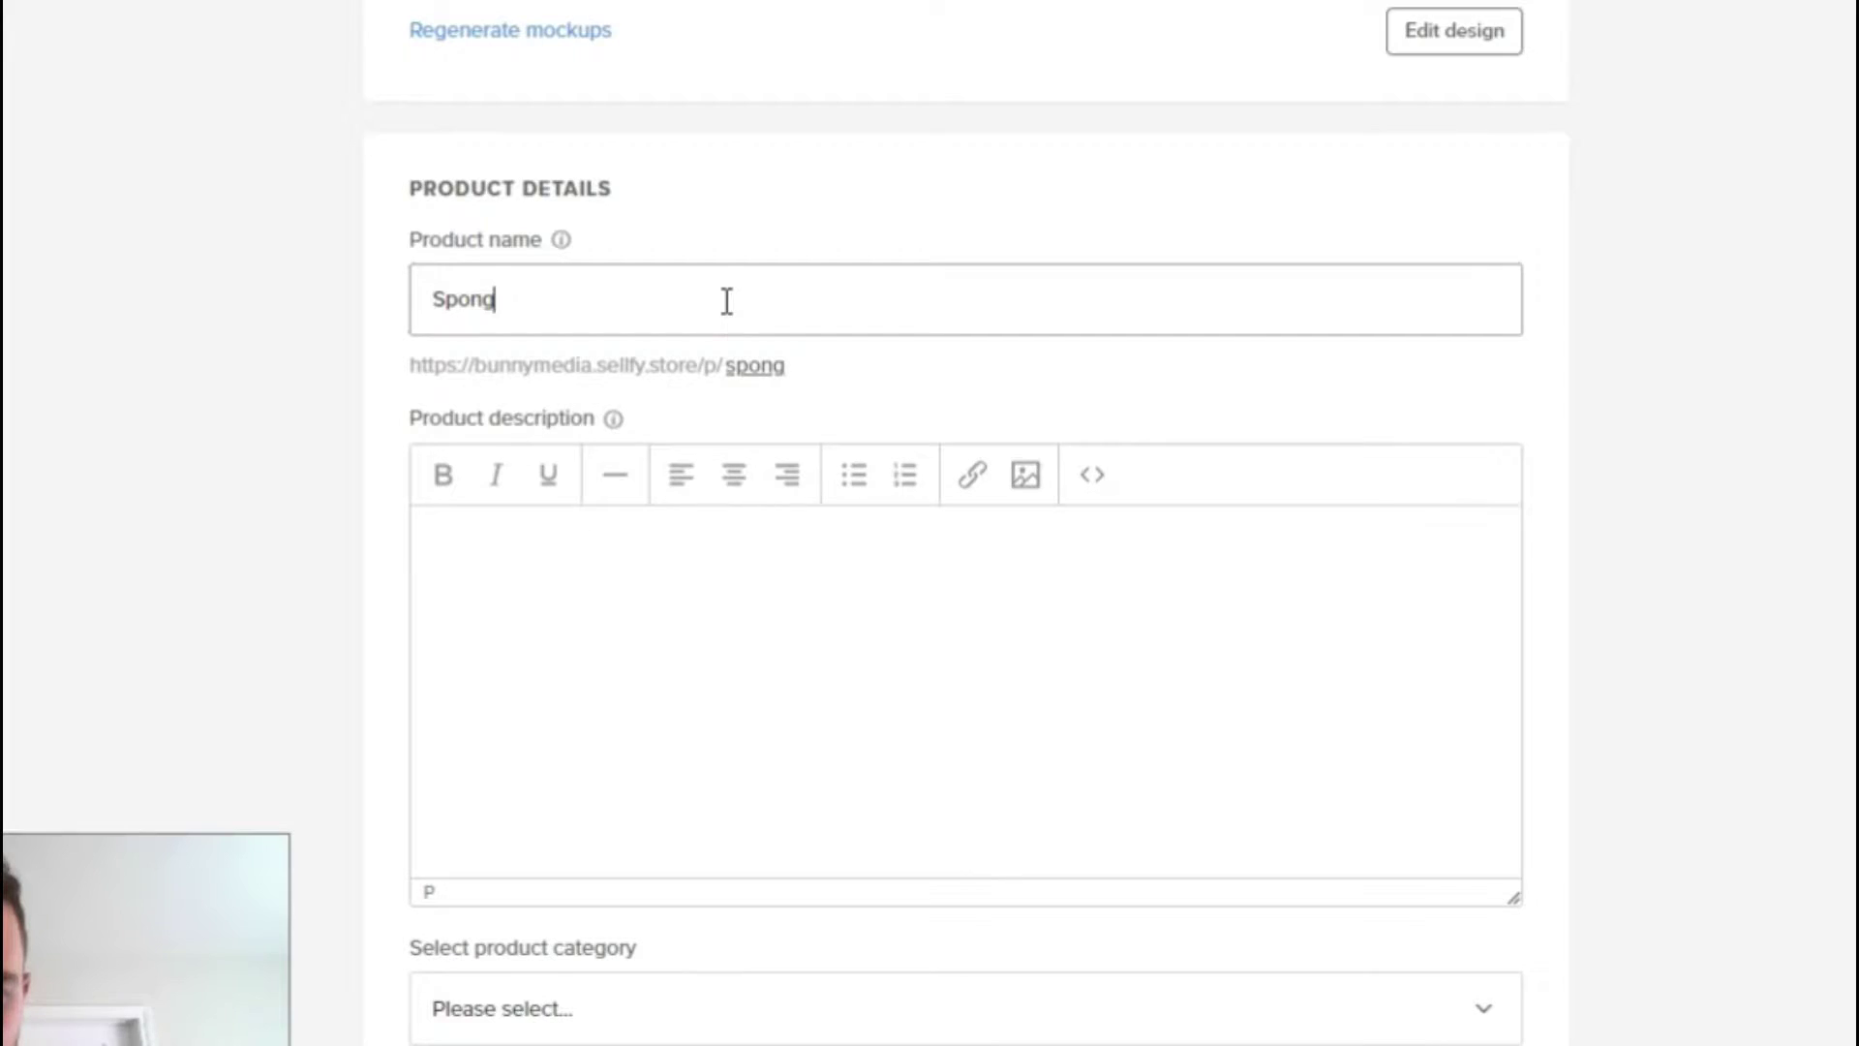
pyautogui.write('ebob Mug')
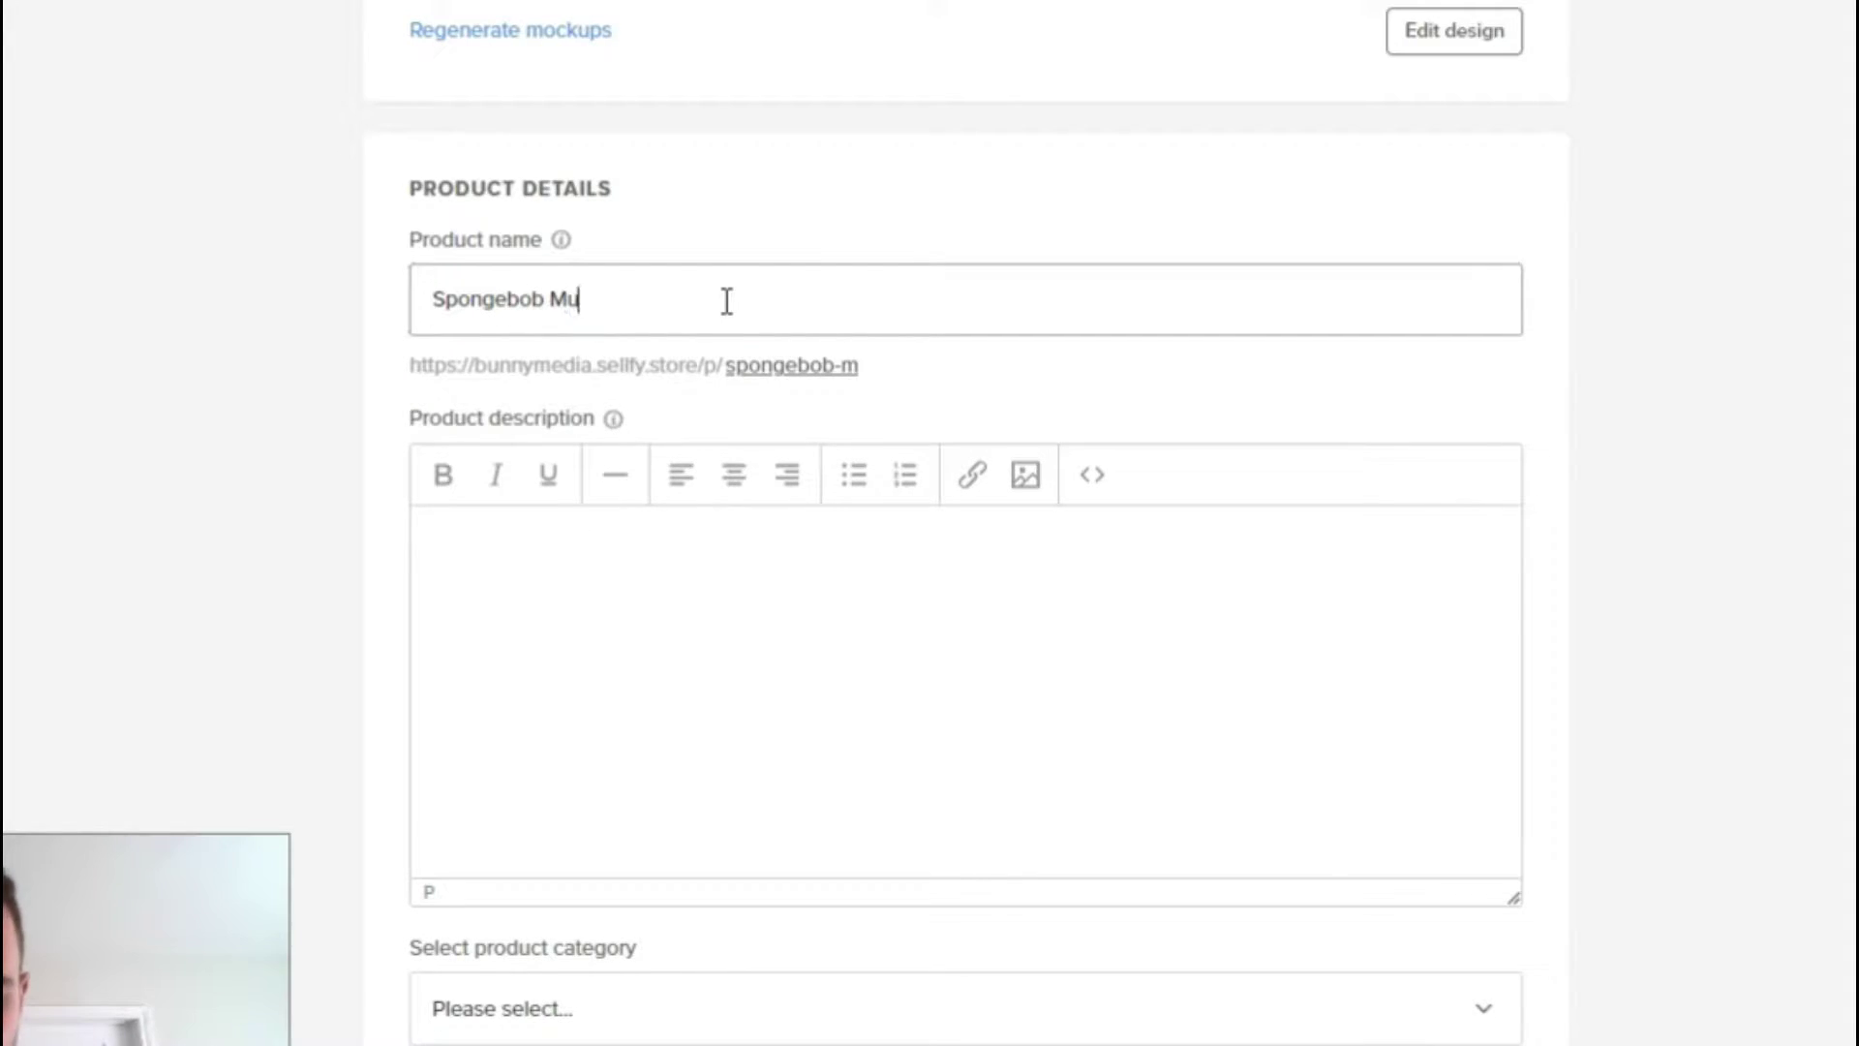
pyautogui.click(839, 598)
pyautogui.scroll(-1, 839, 597)
pyautogui.write('T')
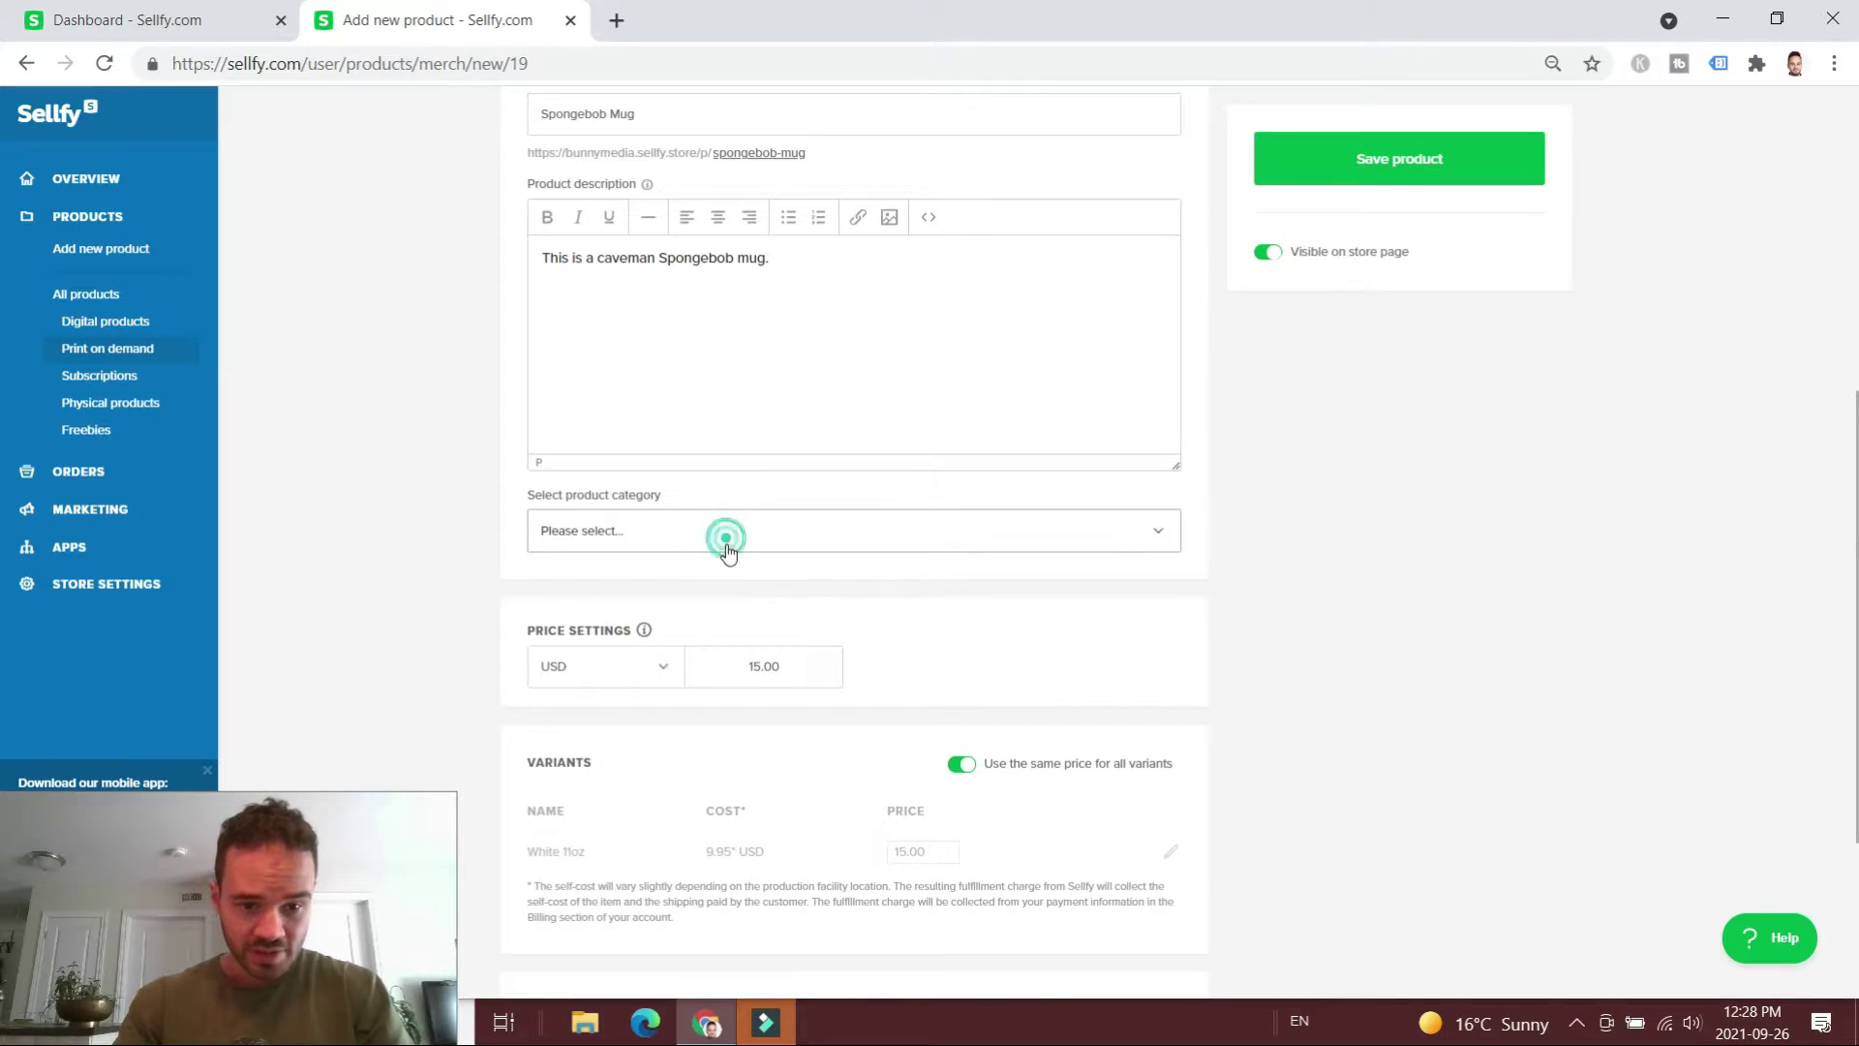
# - Create a new product category titled "Mugs" with the slug "caveman-spongebob-mug" and assign it to the mug
pyautogui.click(727, 539)
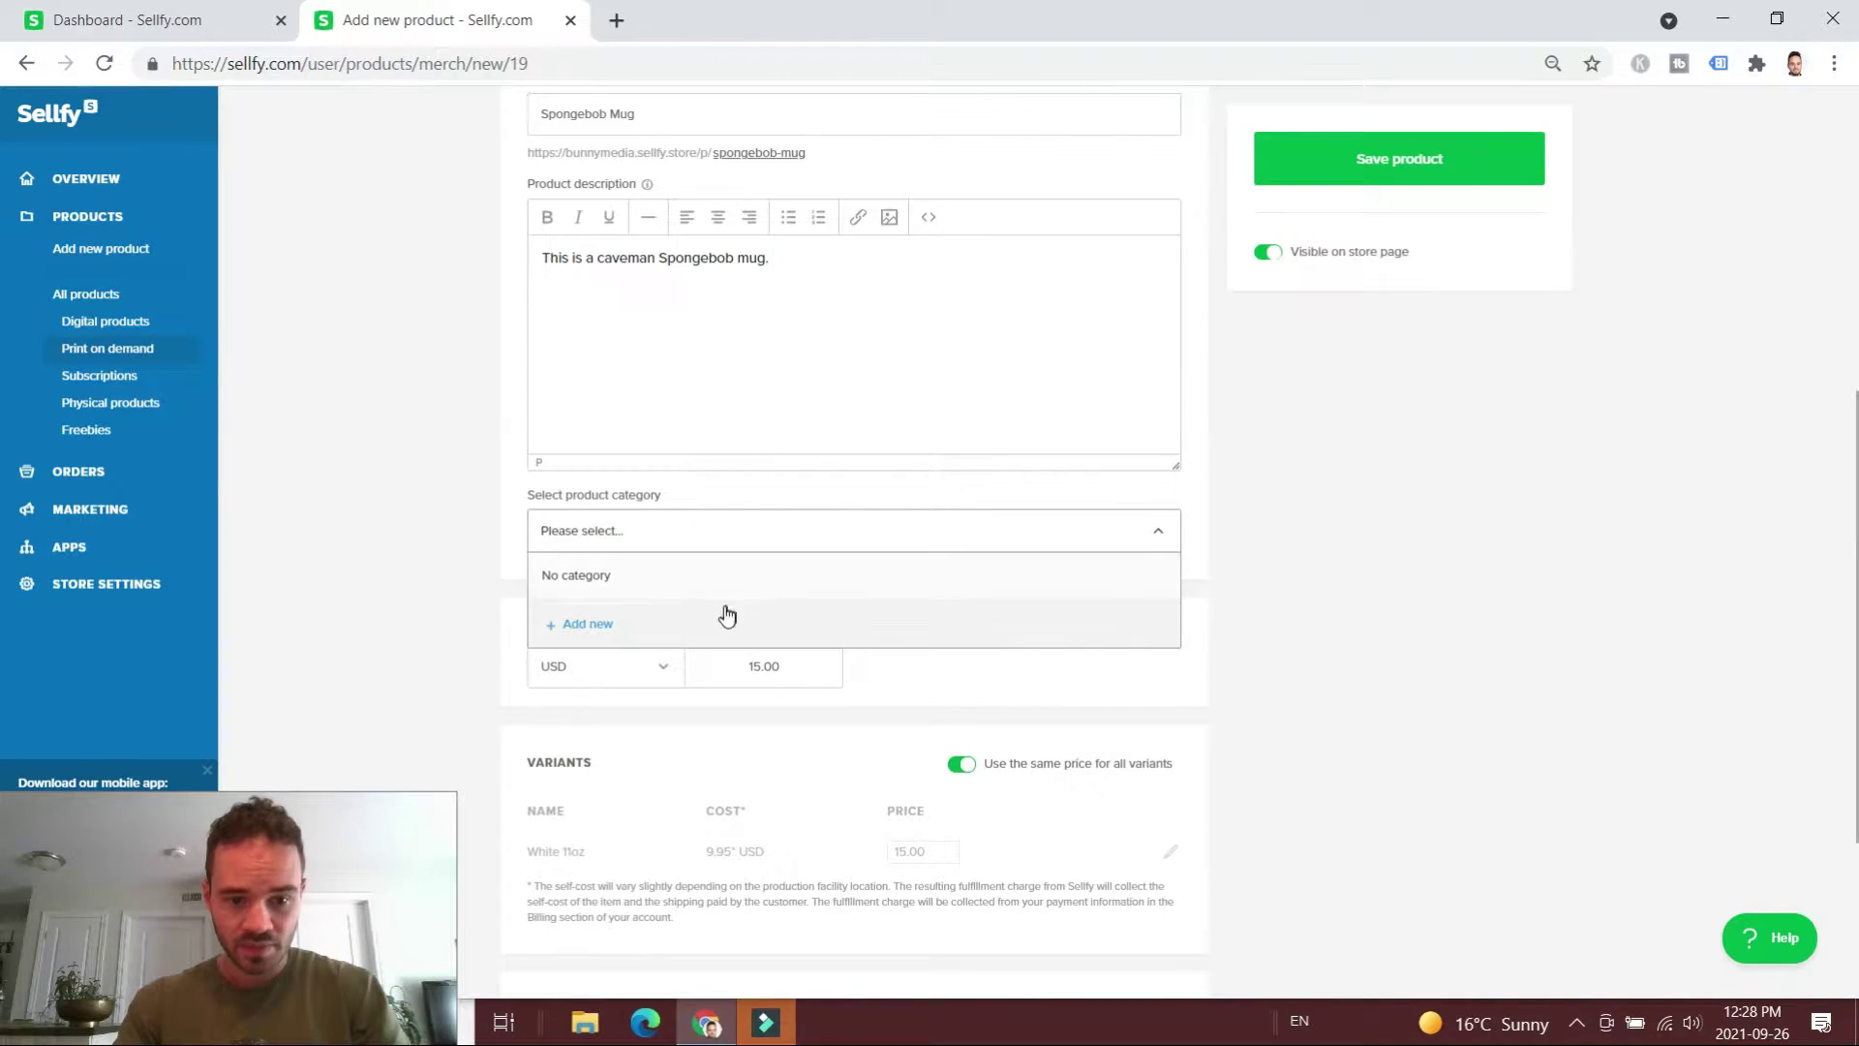
pyautogui.click(724, 614)
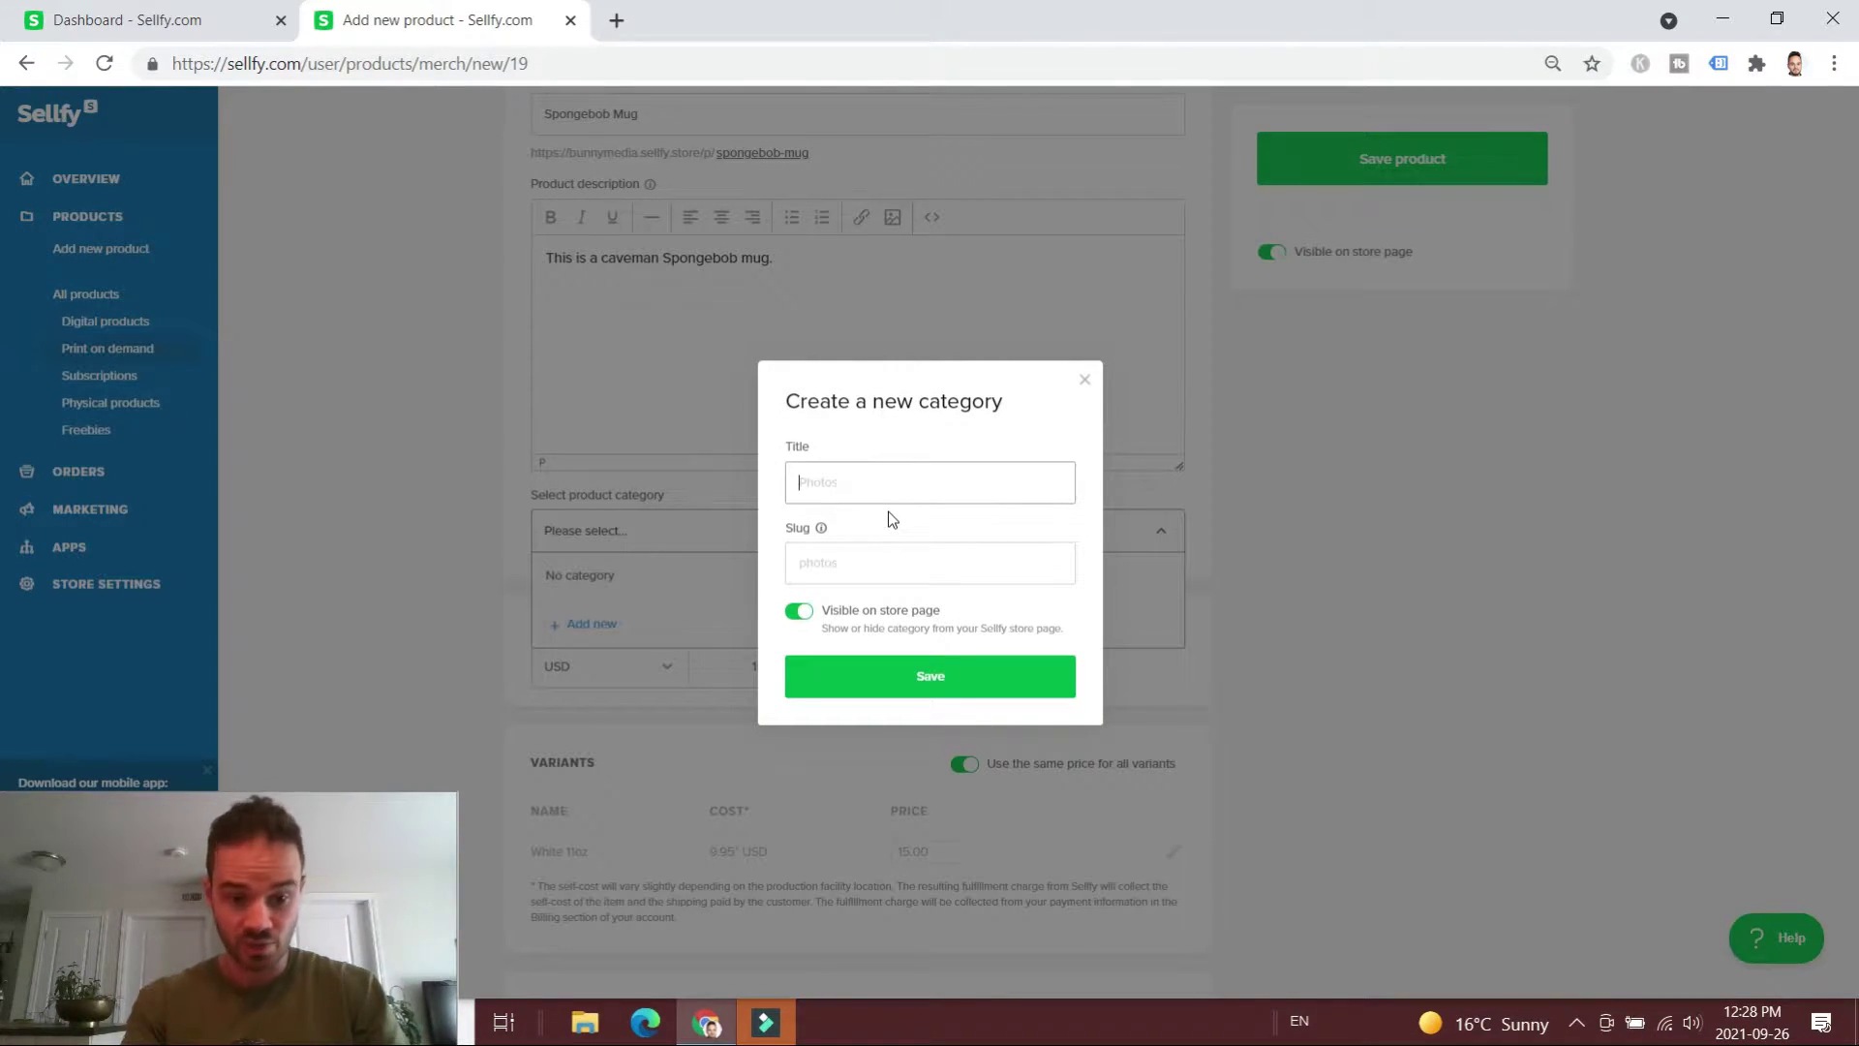
pyautogui.write('Mug')
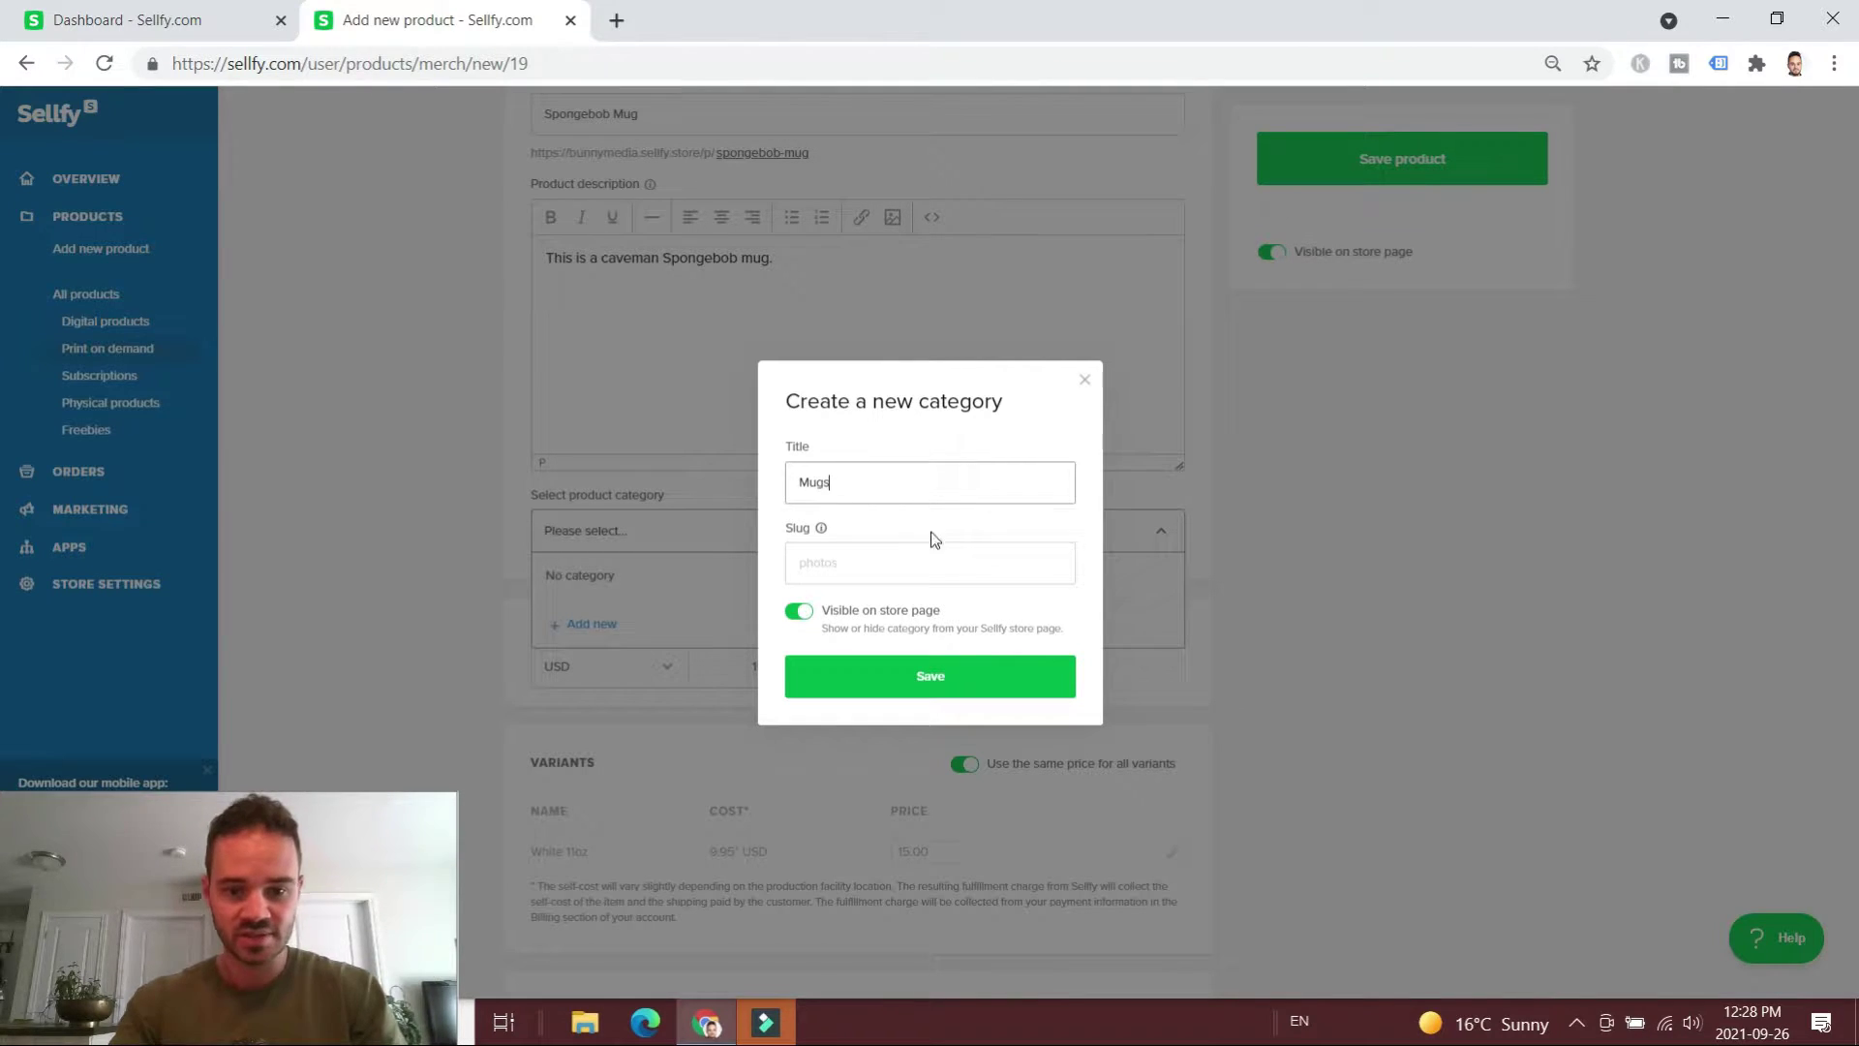
pyautogui.write('s')
pyautogui.click(910, 560)
pyautogui.write('caveman-spongeb')
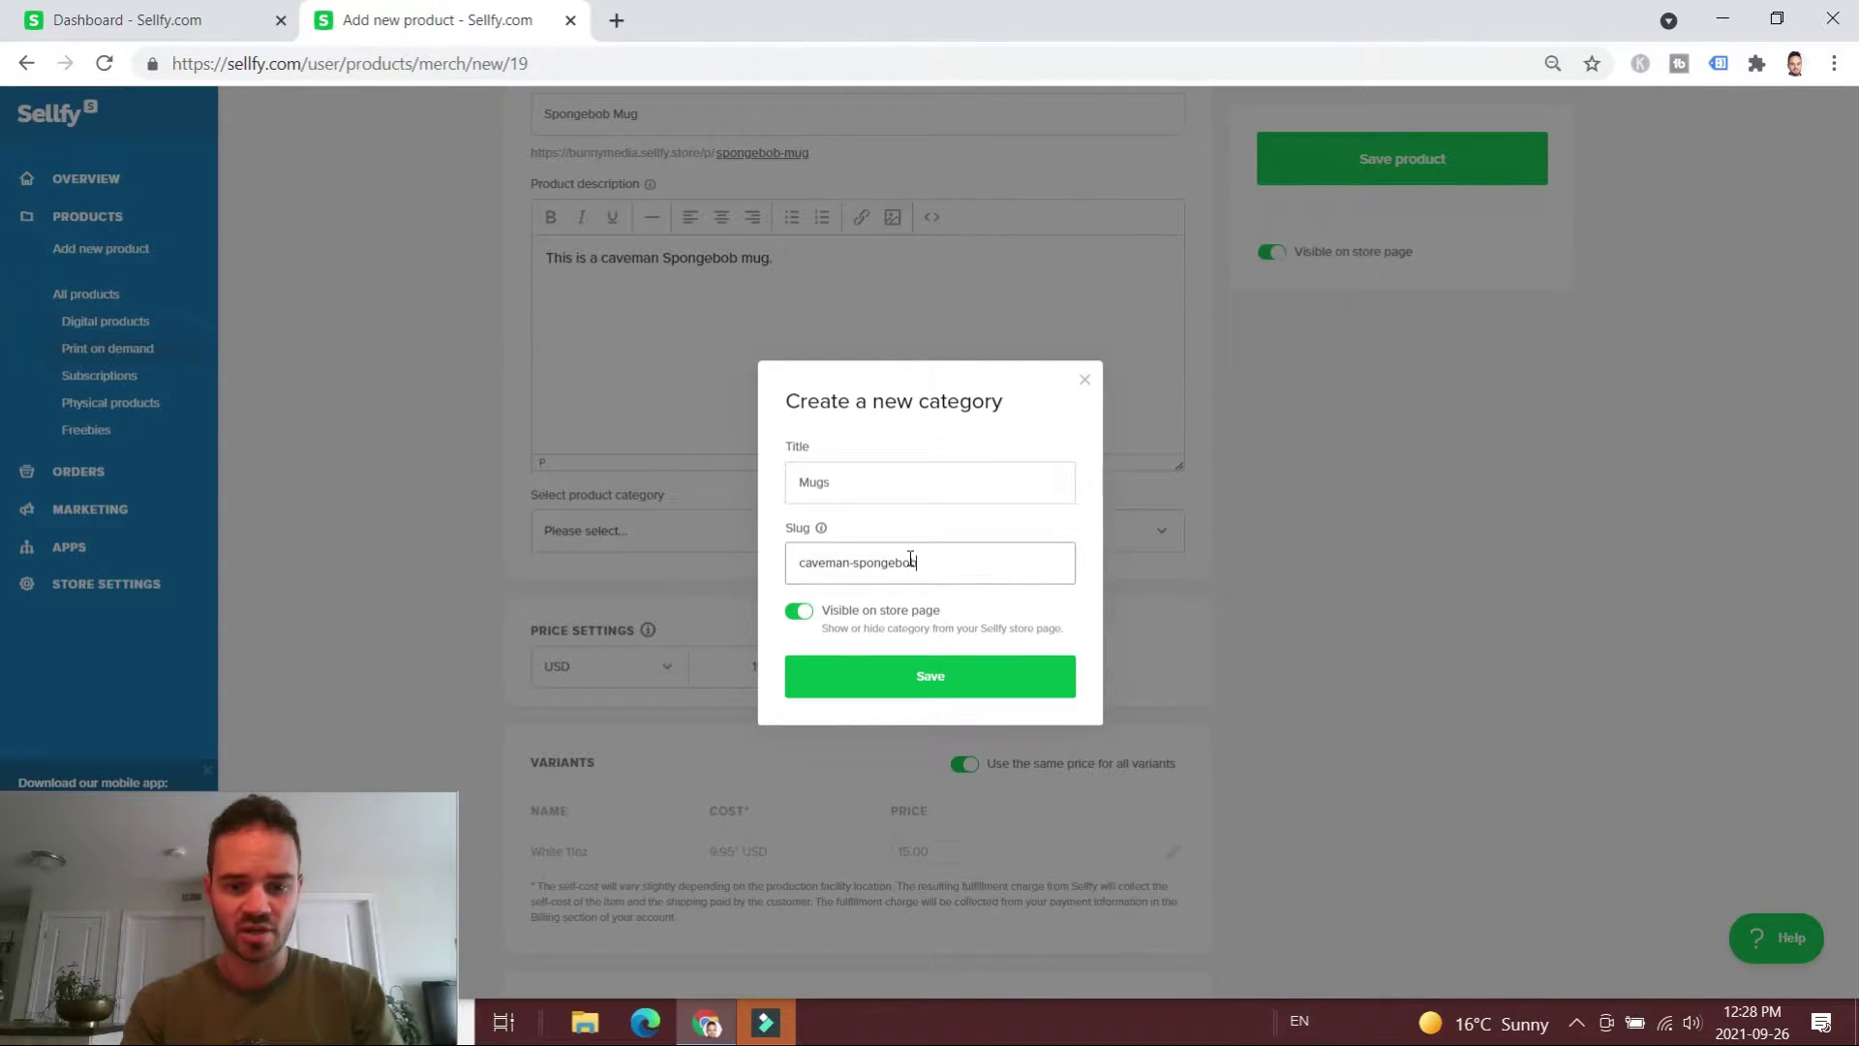
pyautogui.write('ob-mug')
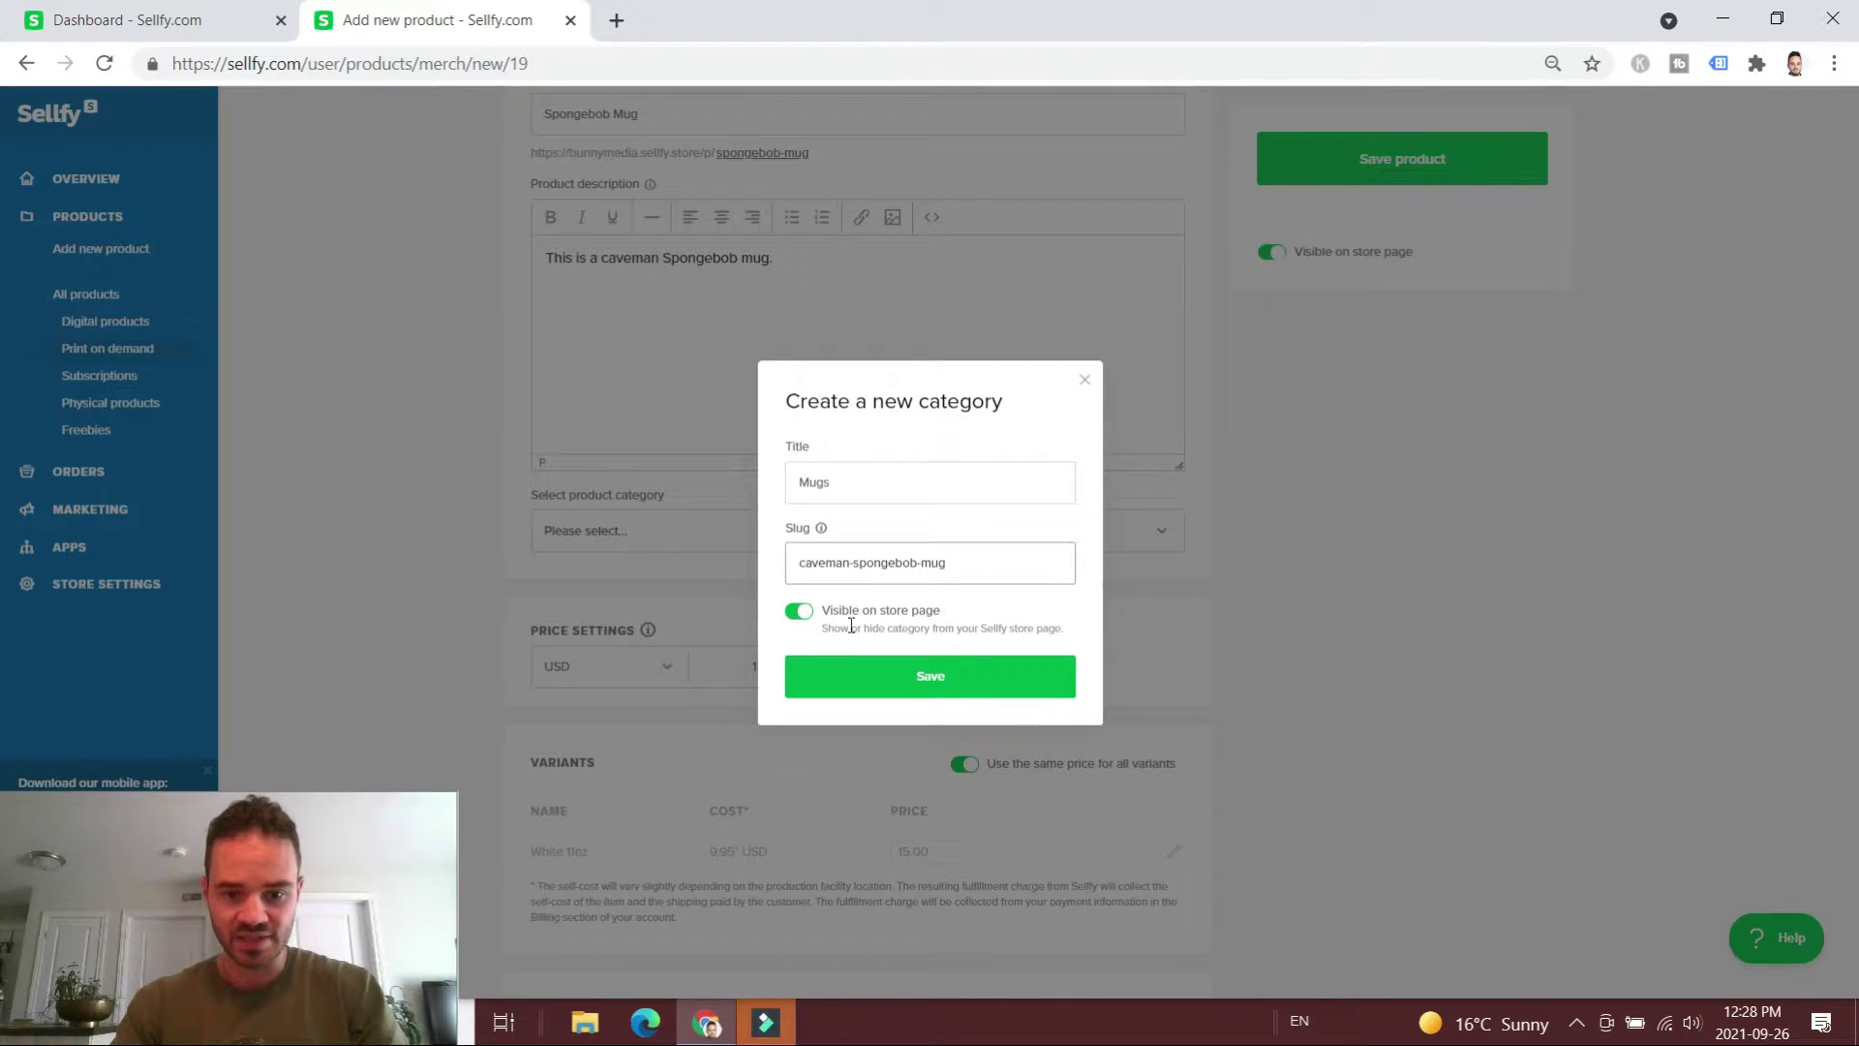
pyautogui.click(870, 675)
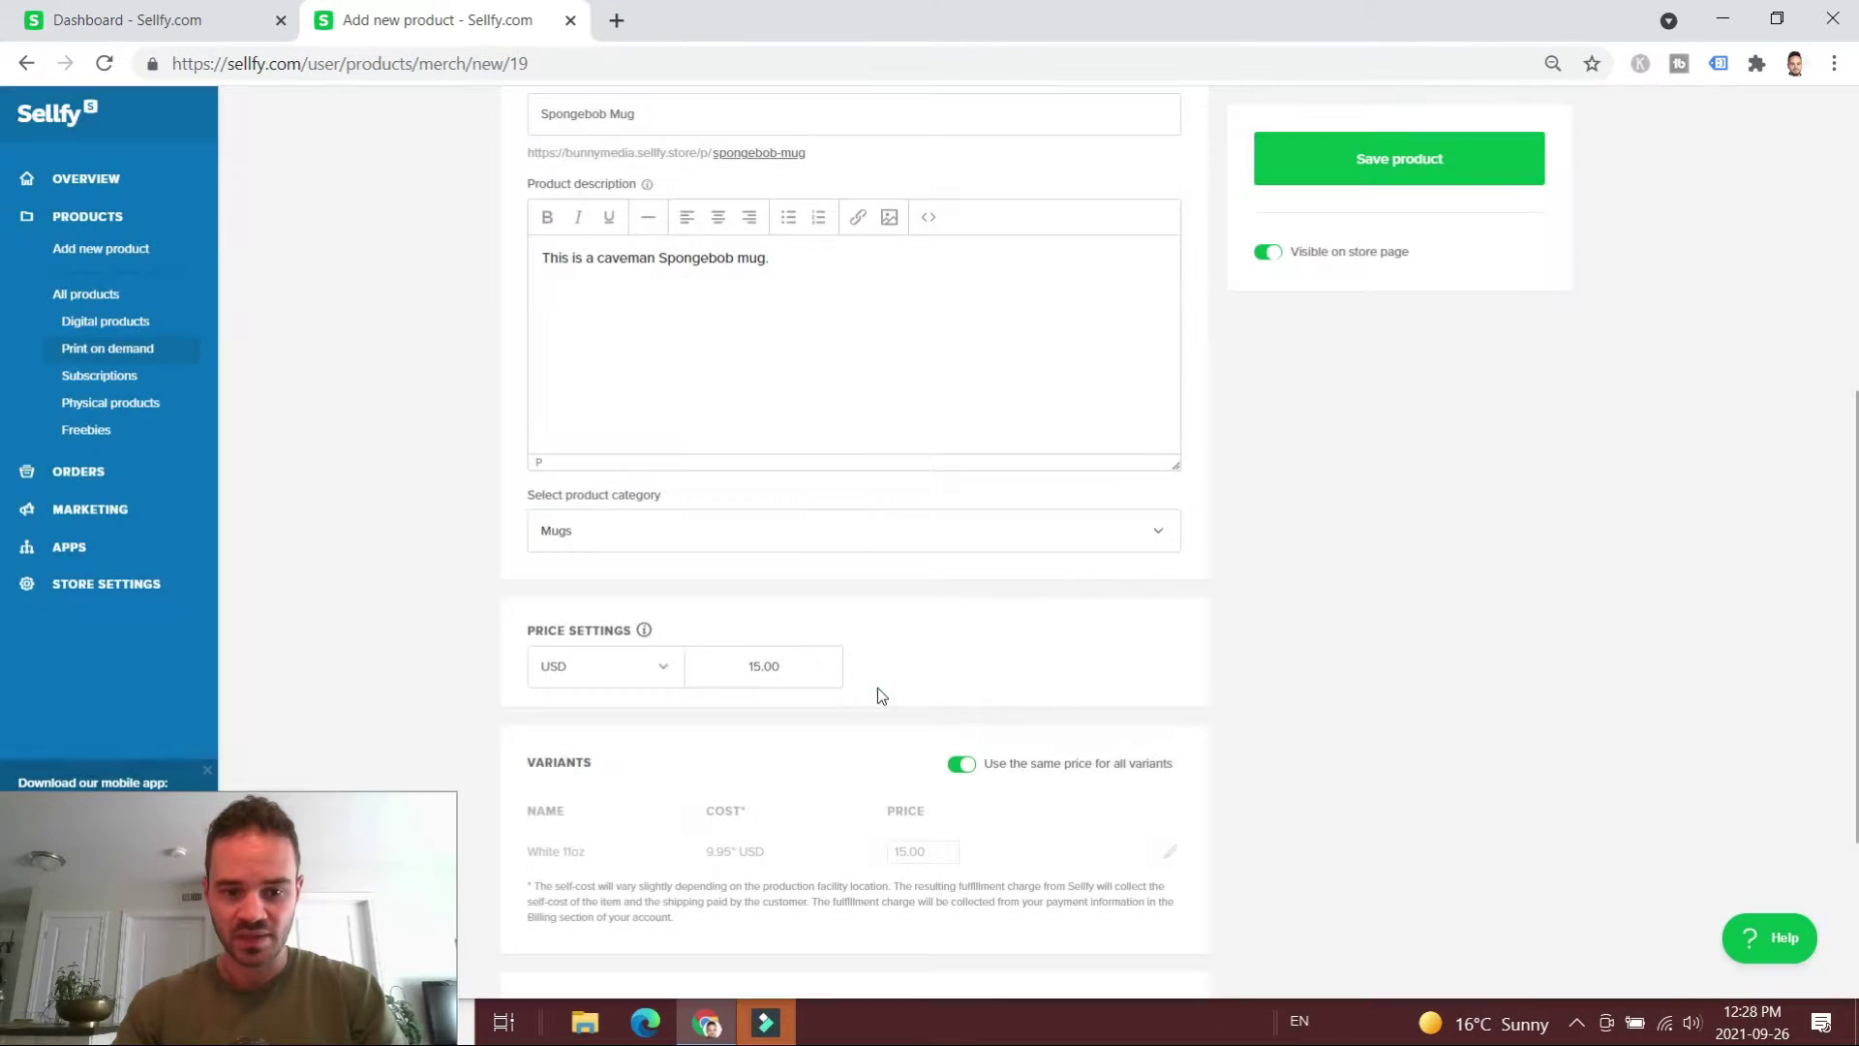
# - Compare the White 11oz variant's cost with its selling price and review the remaining product settings
pyautogui.moveTo(800, 849); pyautogui.dragTo(714, 849)
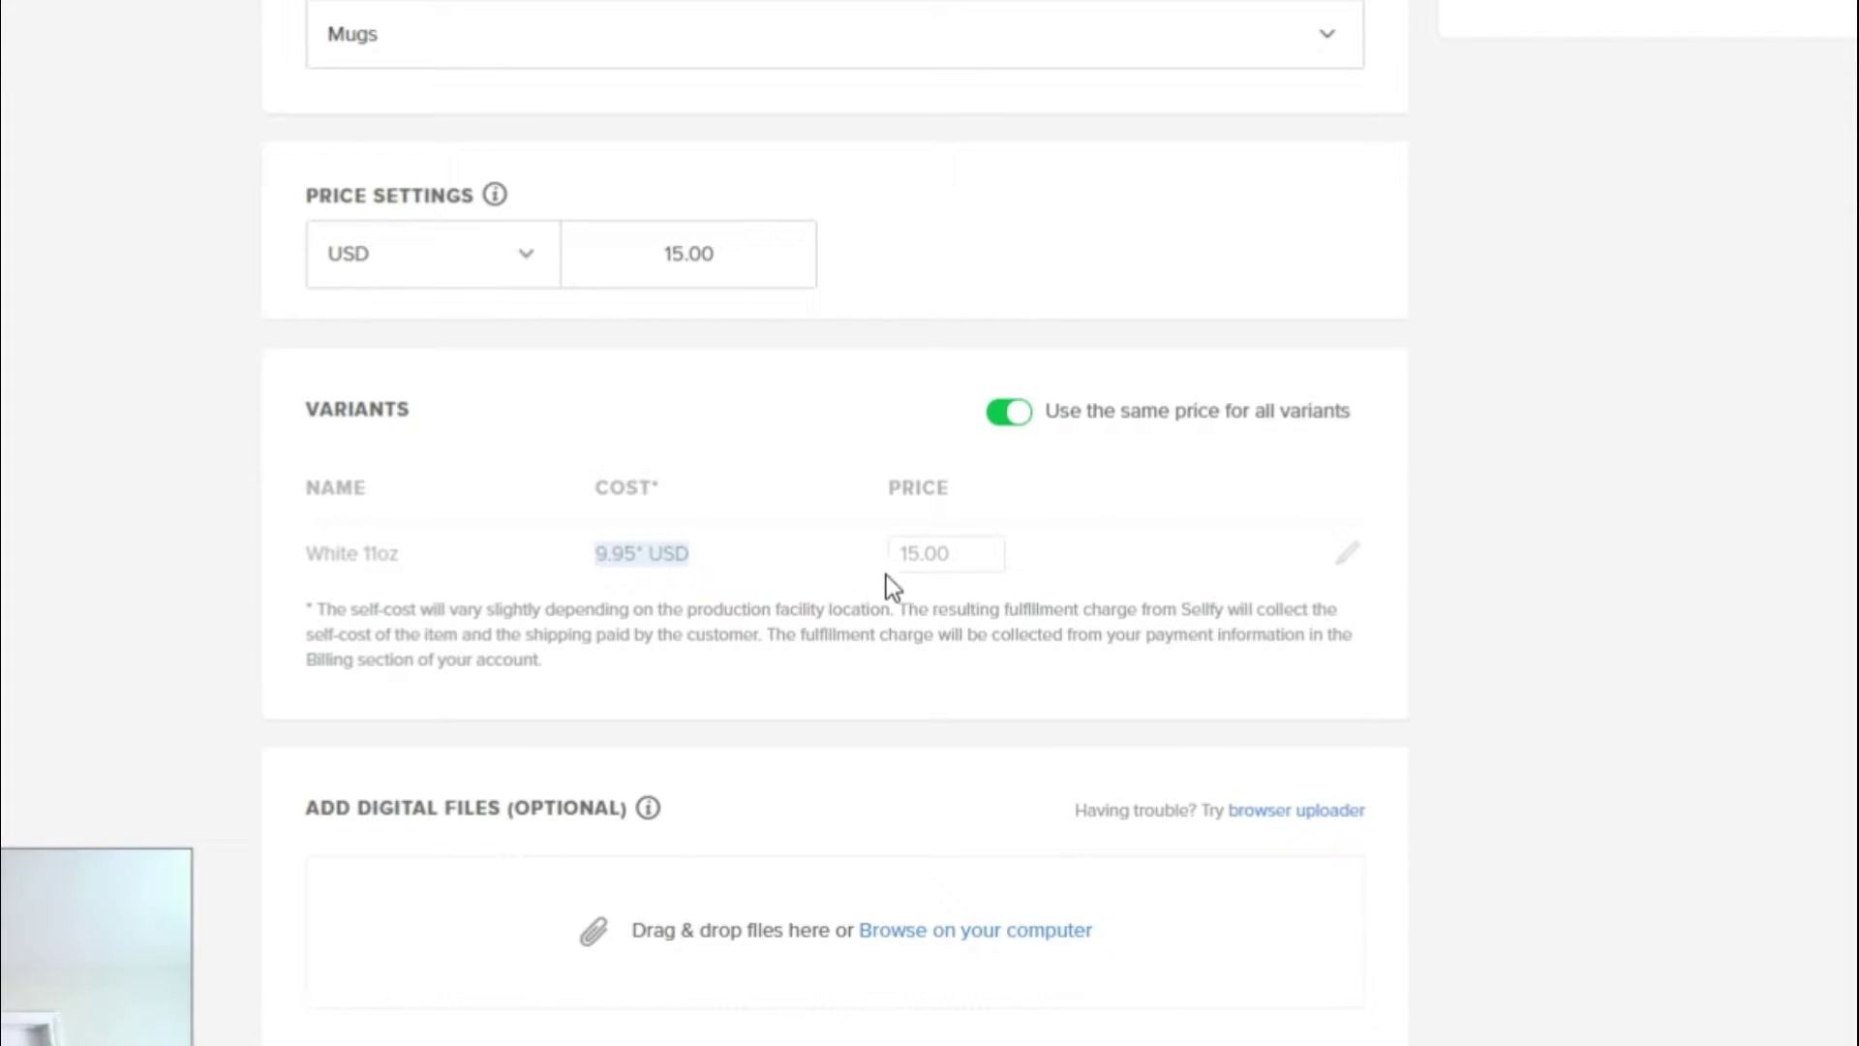
pyautogui.moveTo(976, 569); pyautogui.dragTo(885, 564)
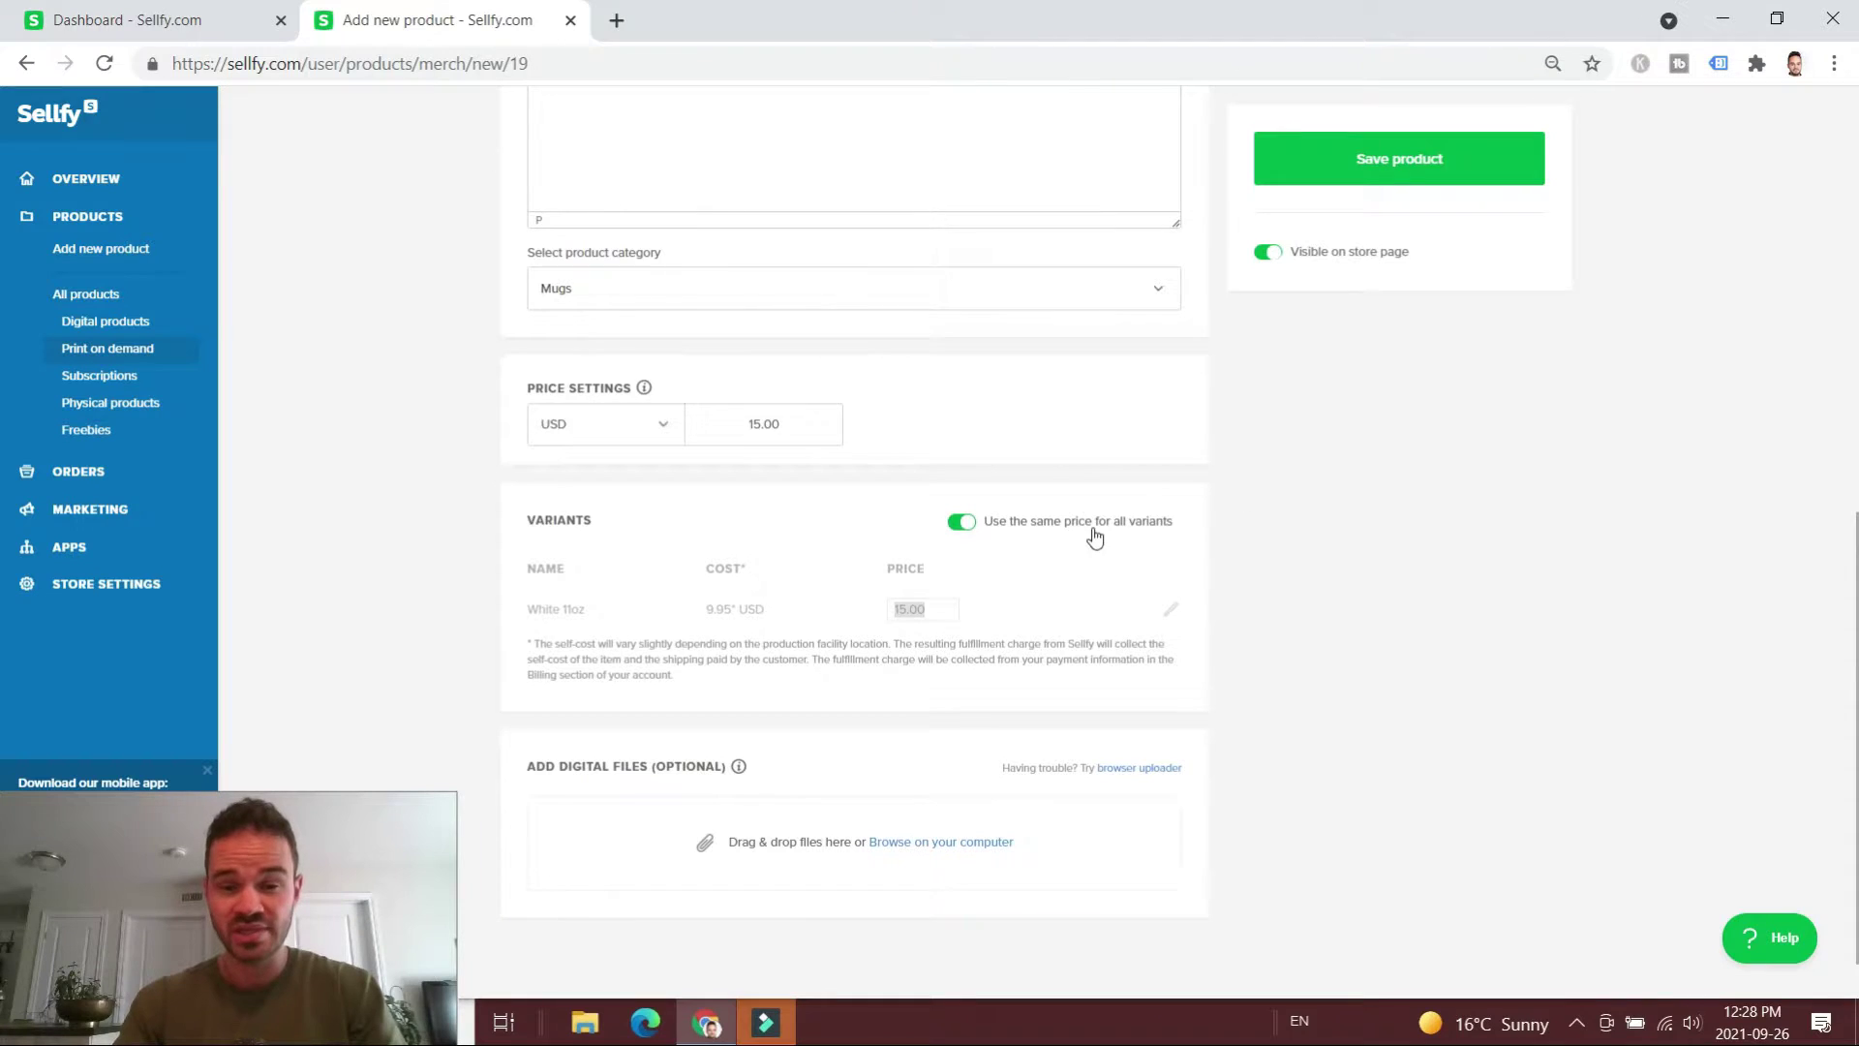
pyautogui.scroll(-1, 1109, 528)
pyautogui.scroll(6, 944, 683)
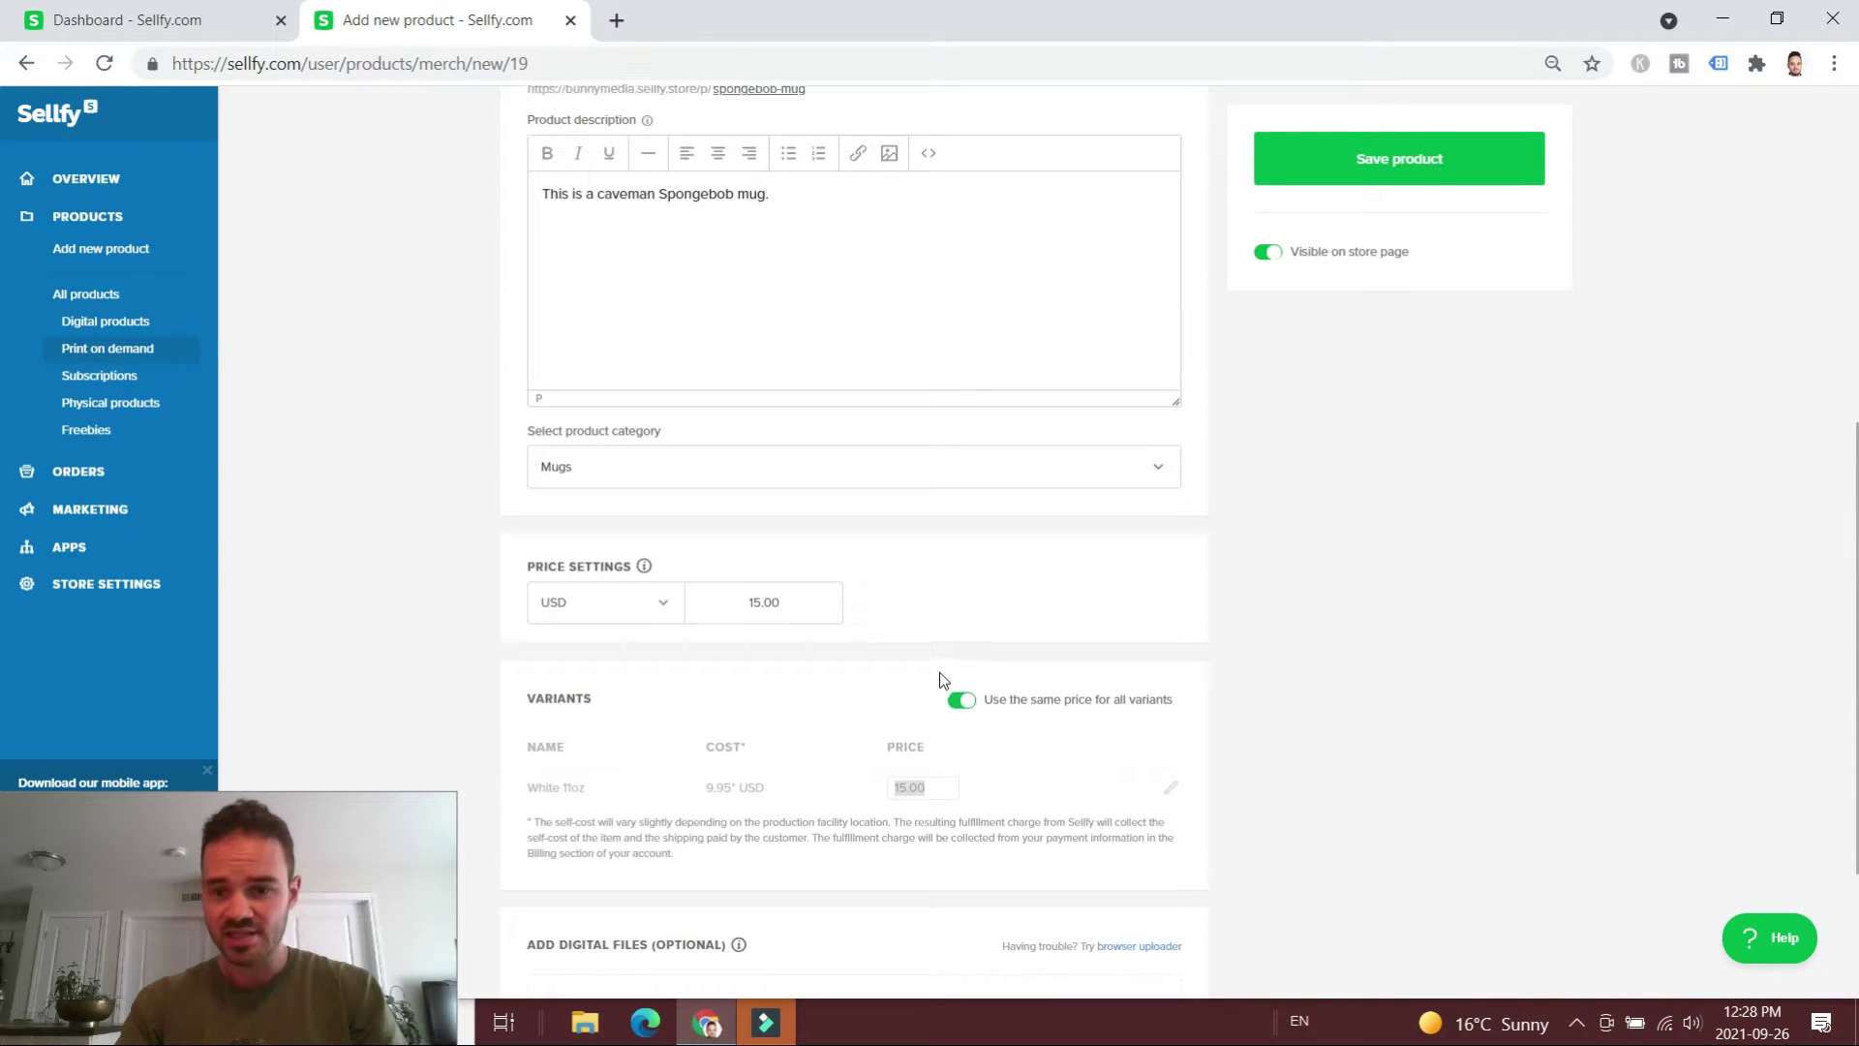
# - Open the store customizer and look over the default home page
pyautogui.scroll(3, 945, 668)
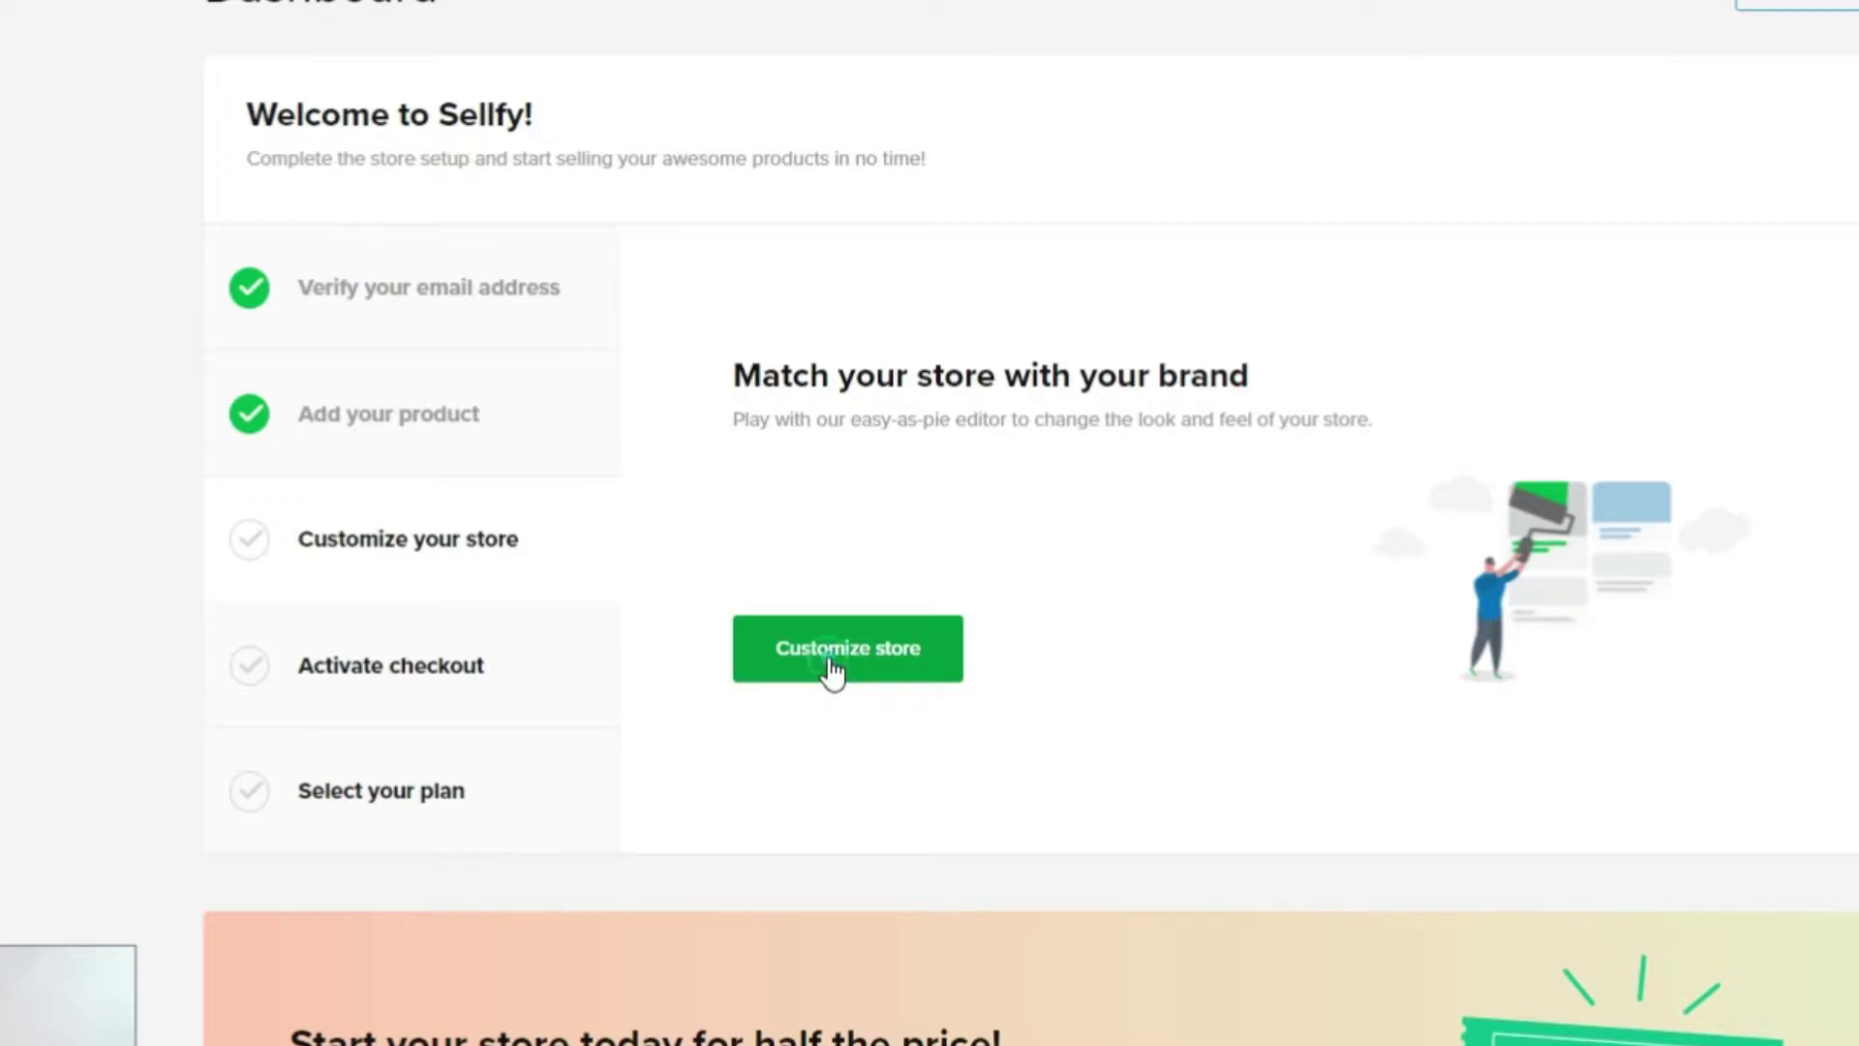
pyautogui.click(899, 612)
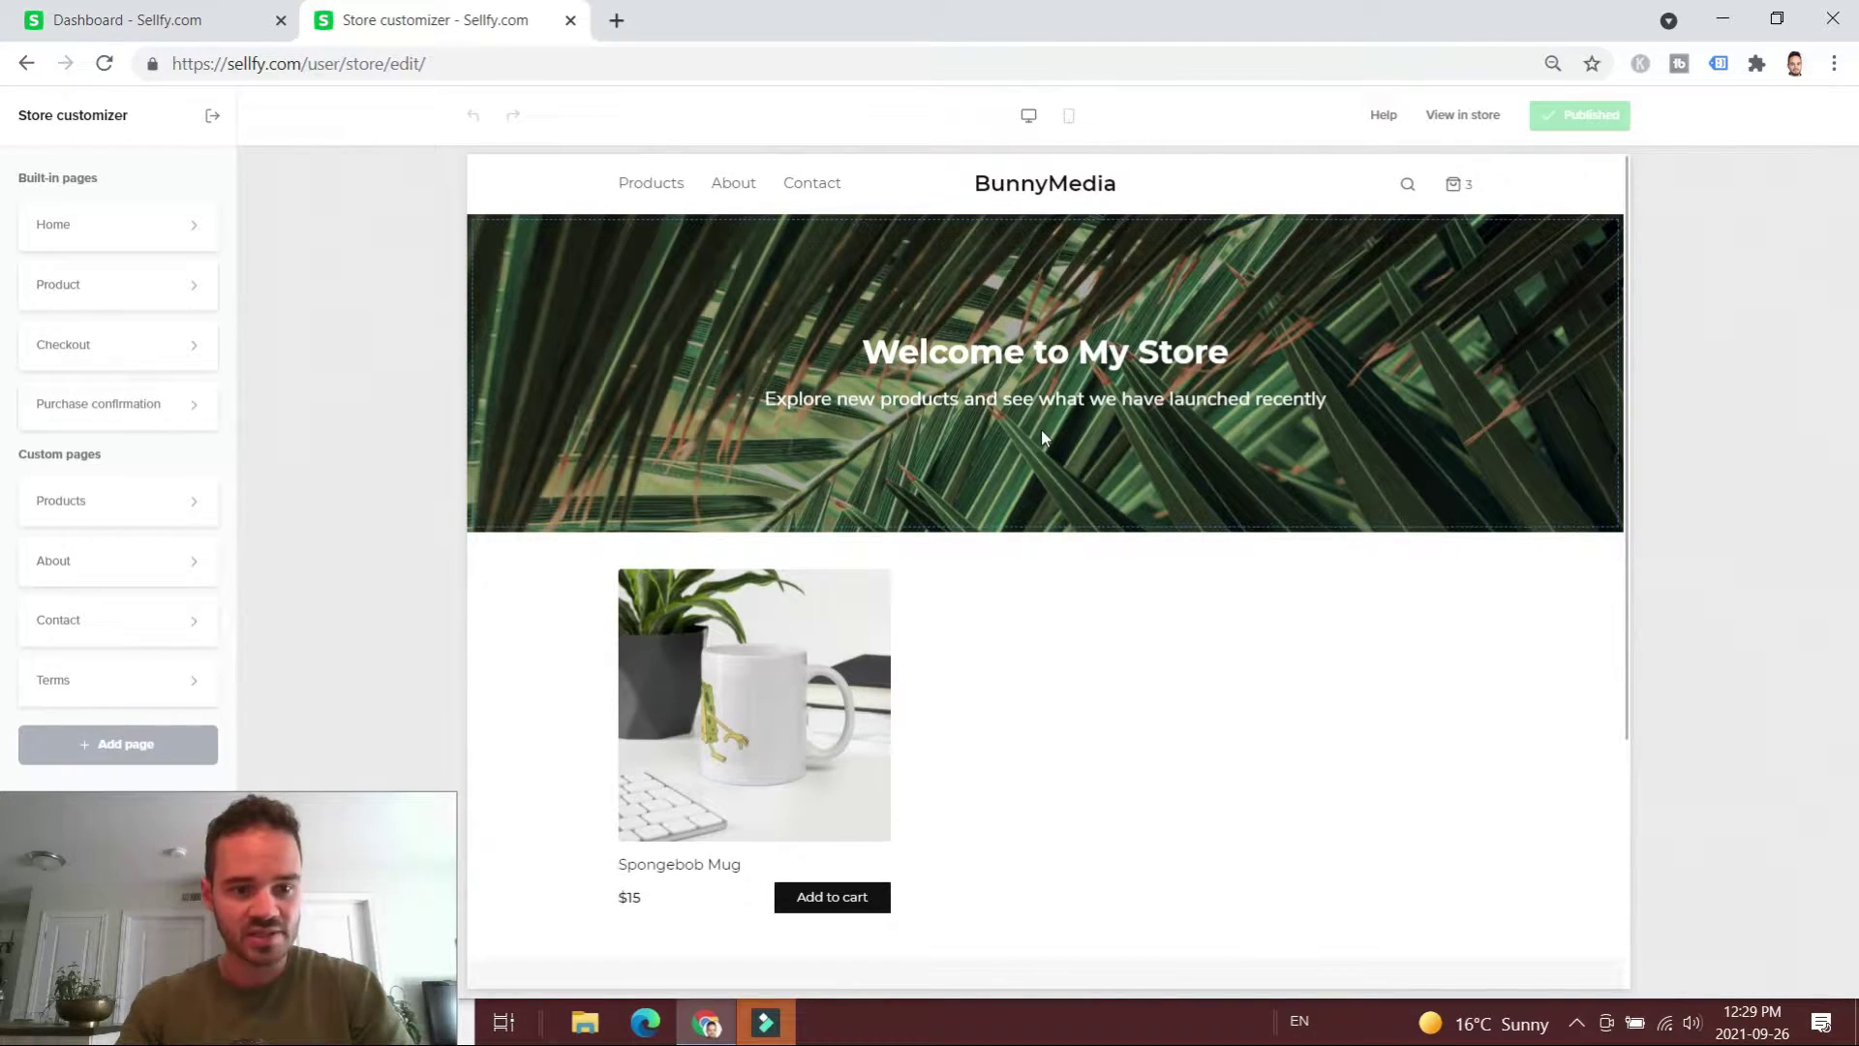
pyautogui.scroll(-4, 1042, 434)
pyautogui.scroll(4, 990, 447)
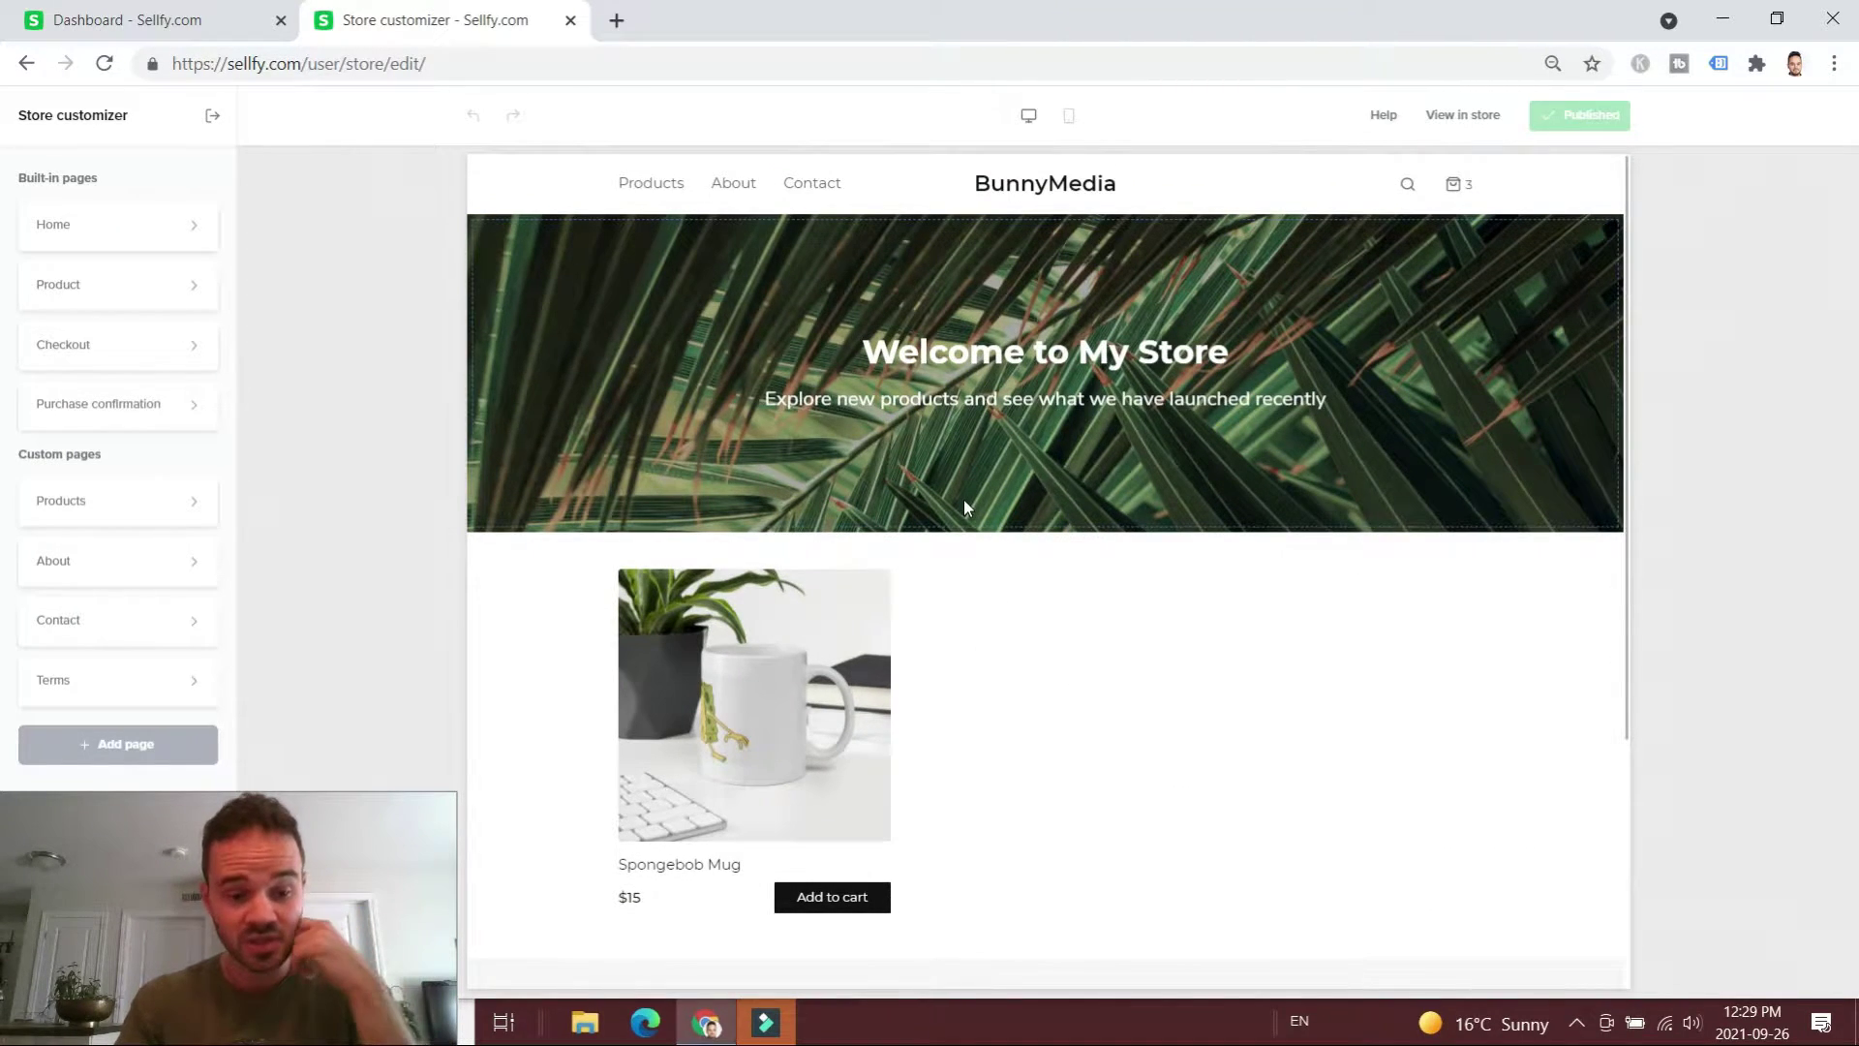
pyautogui.scroll(-3, 1187, 470)
pyautogui.scroll(3, 1107, 468)
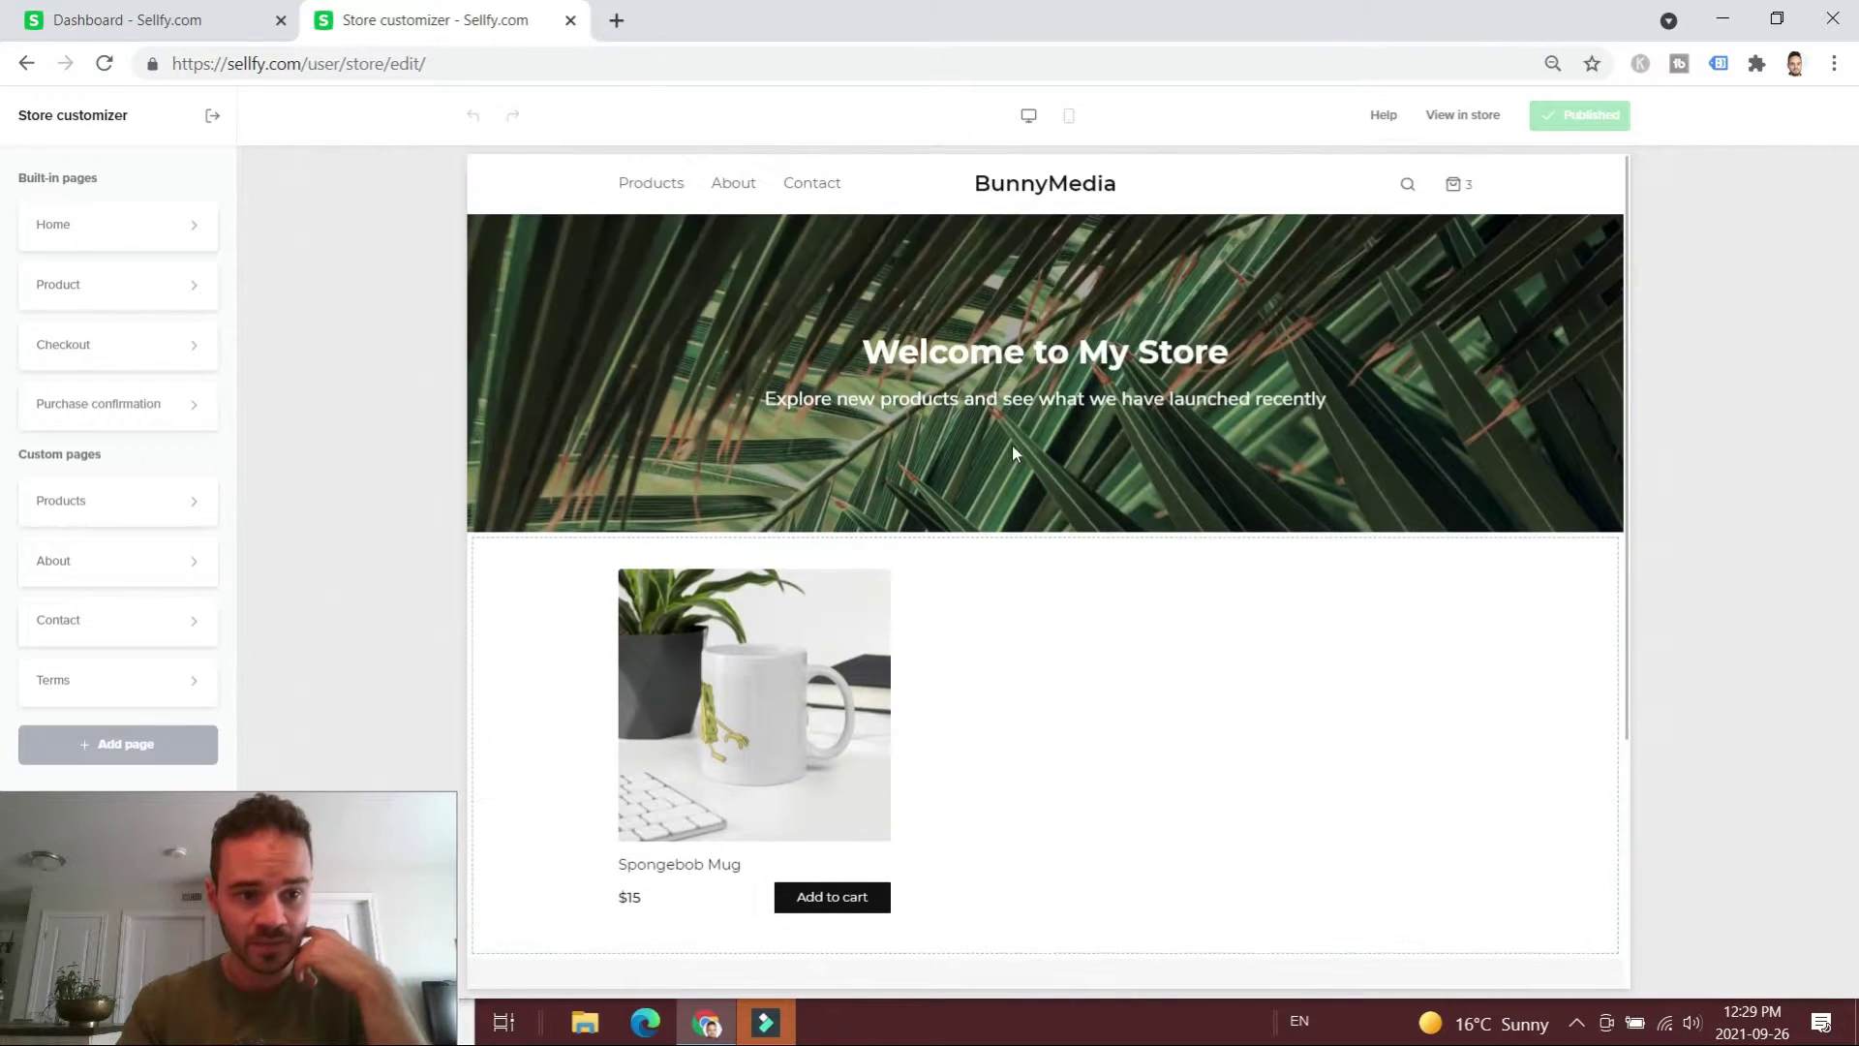
# - Edit the Home page's hero block, replacing its background with the Bikini Bottom image and its title with "Welcome To Bikini Bottom!"
pyautogui.click(124, 226)
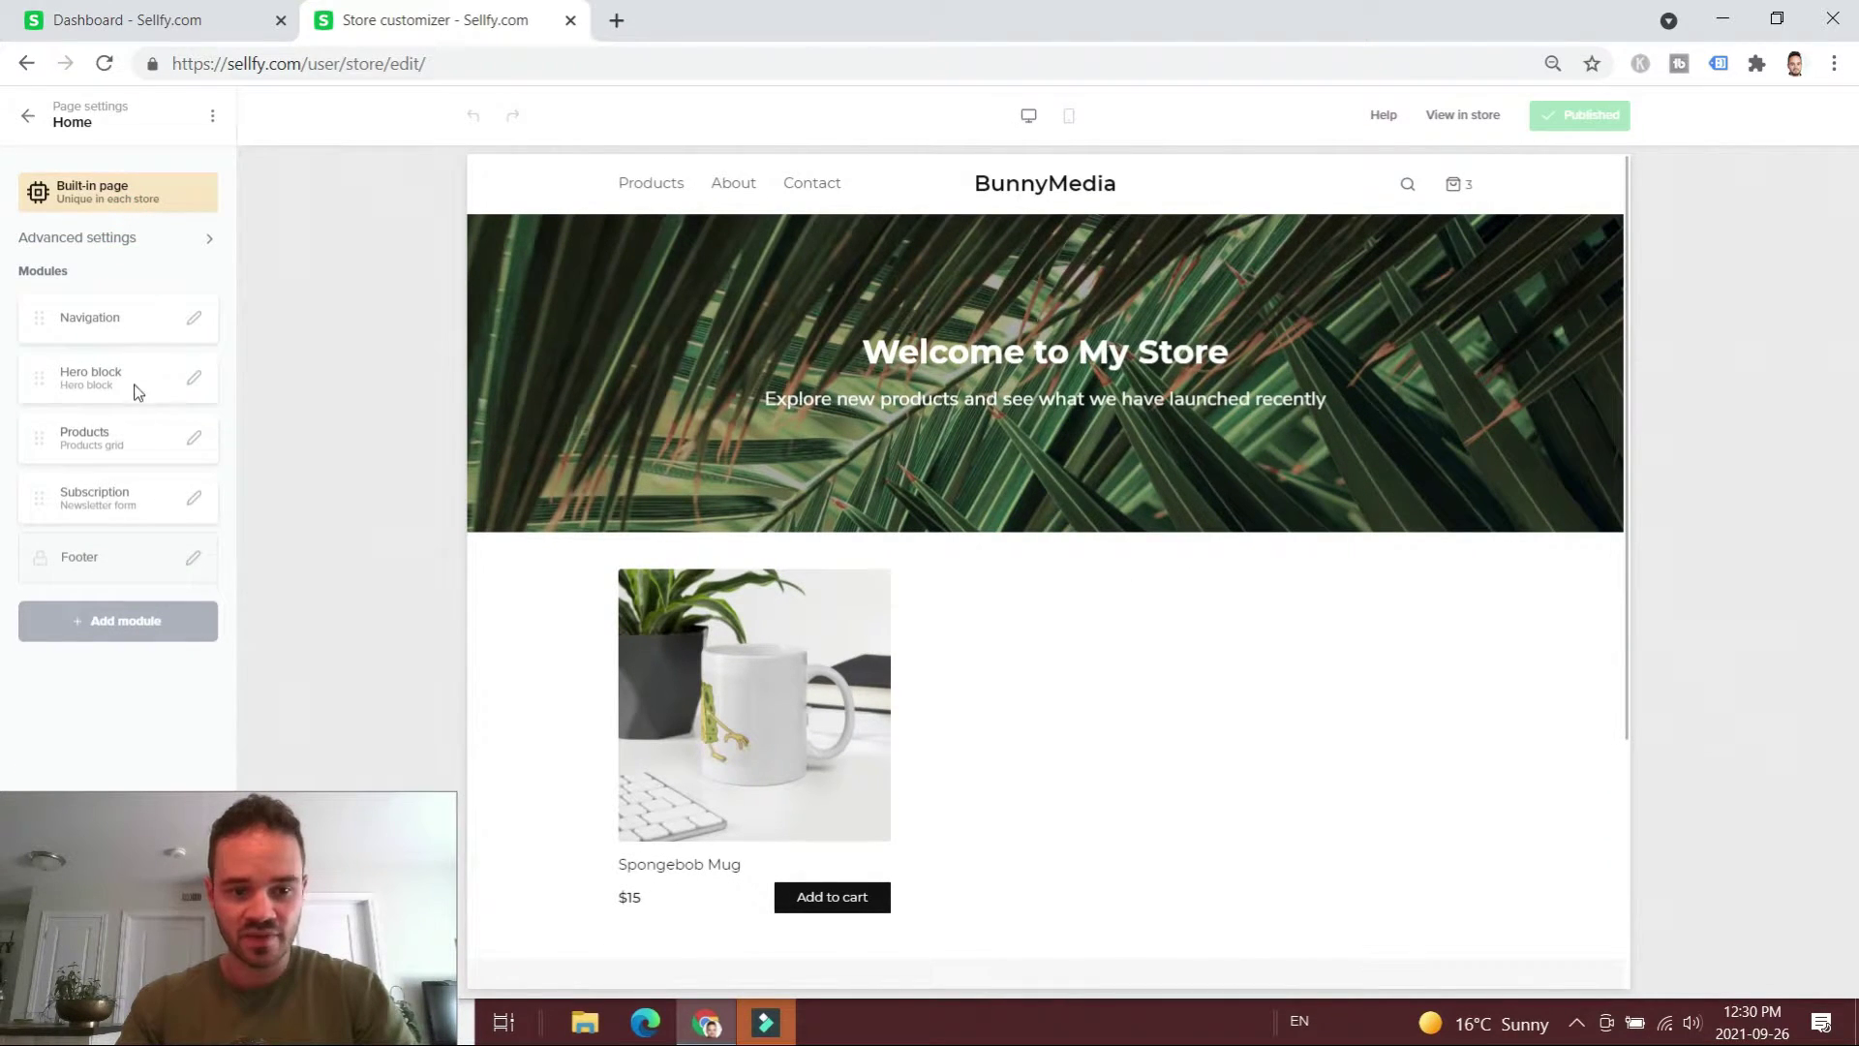
pyautogui.click(657, 311)
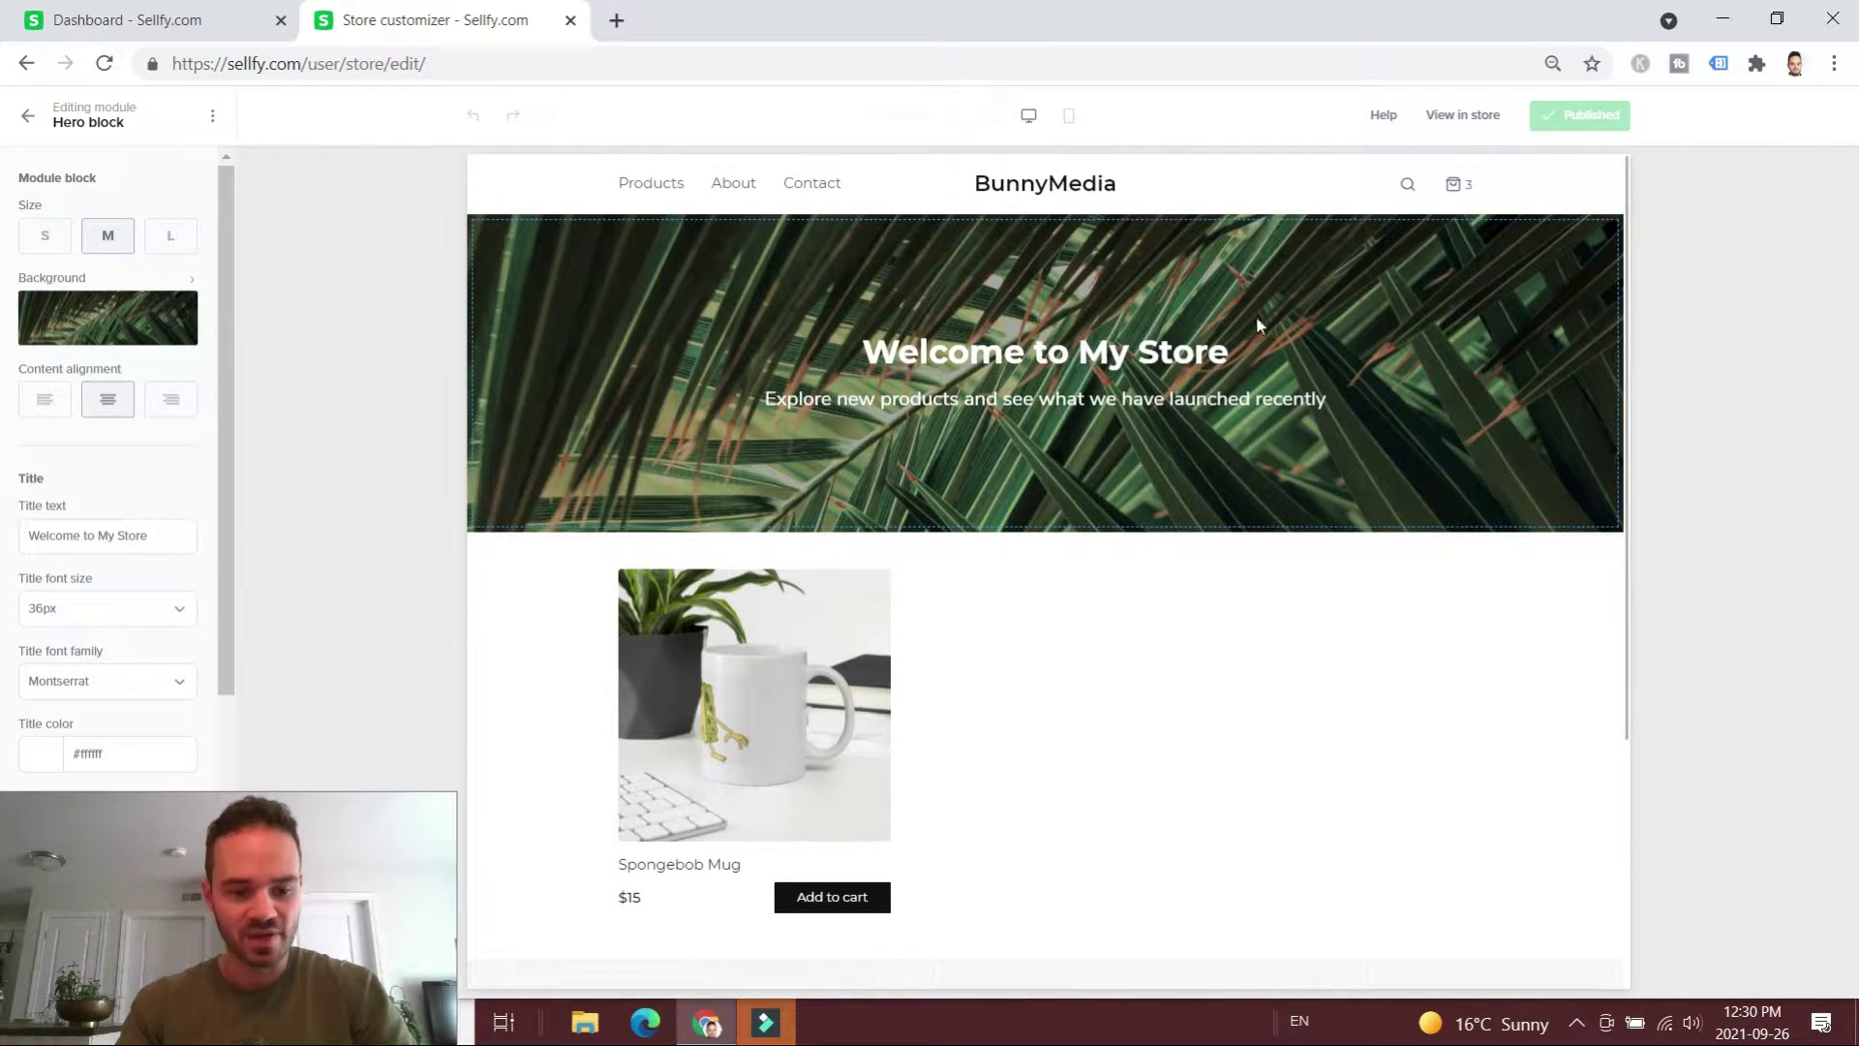
pyautogui.scroll(-1, 1152, 385)
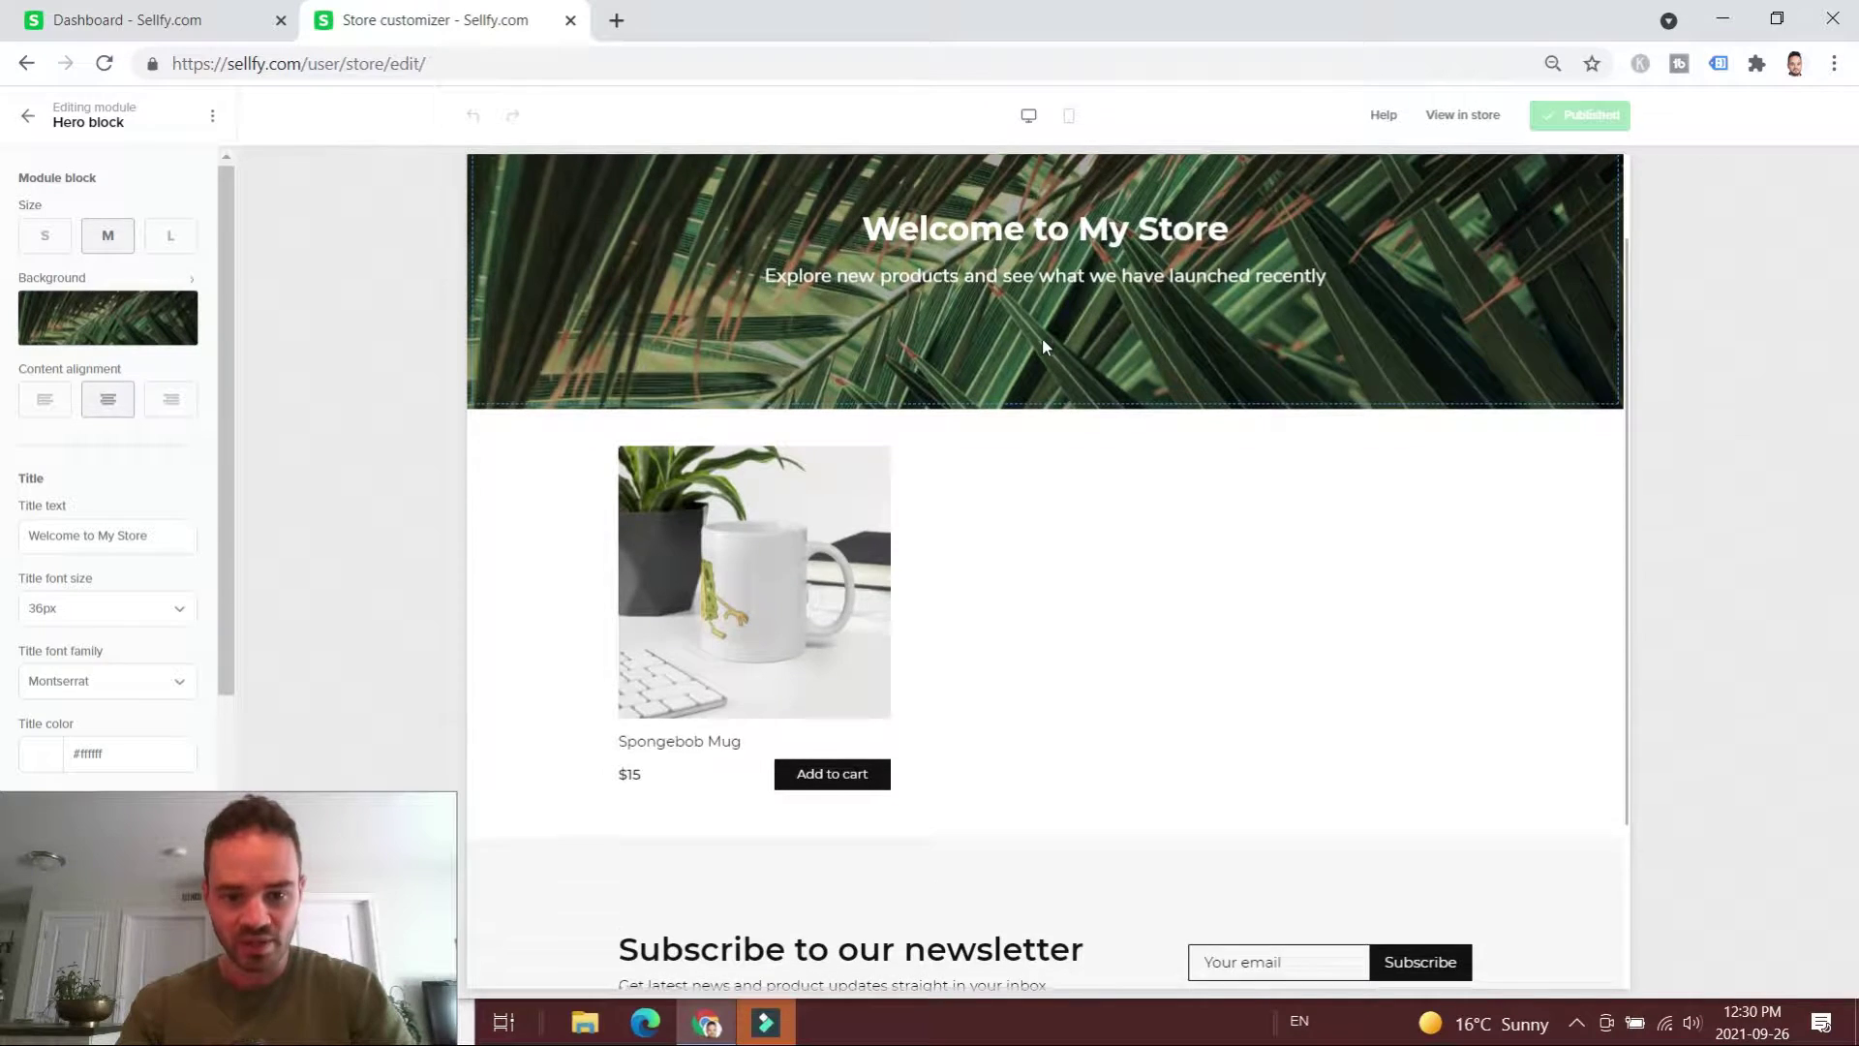
pyautogui.click(147, 316)
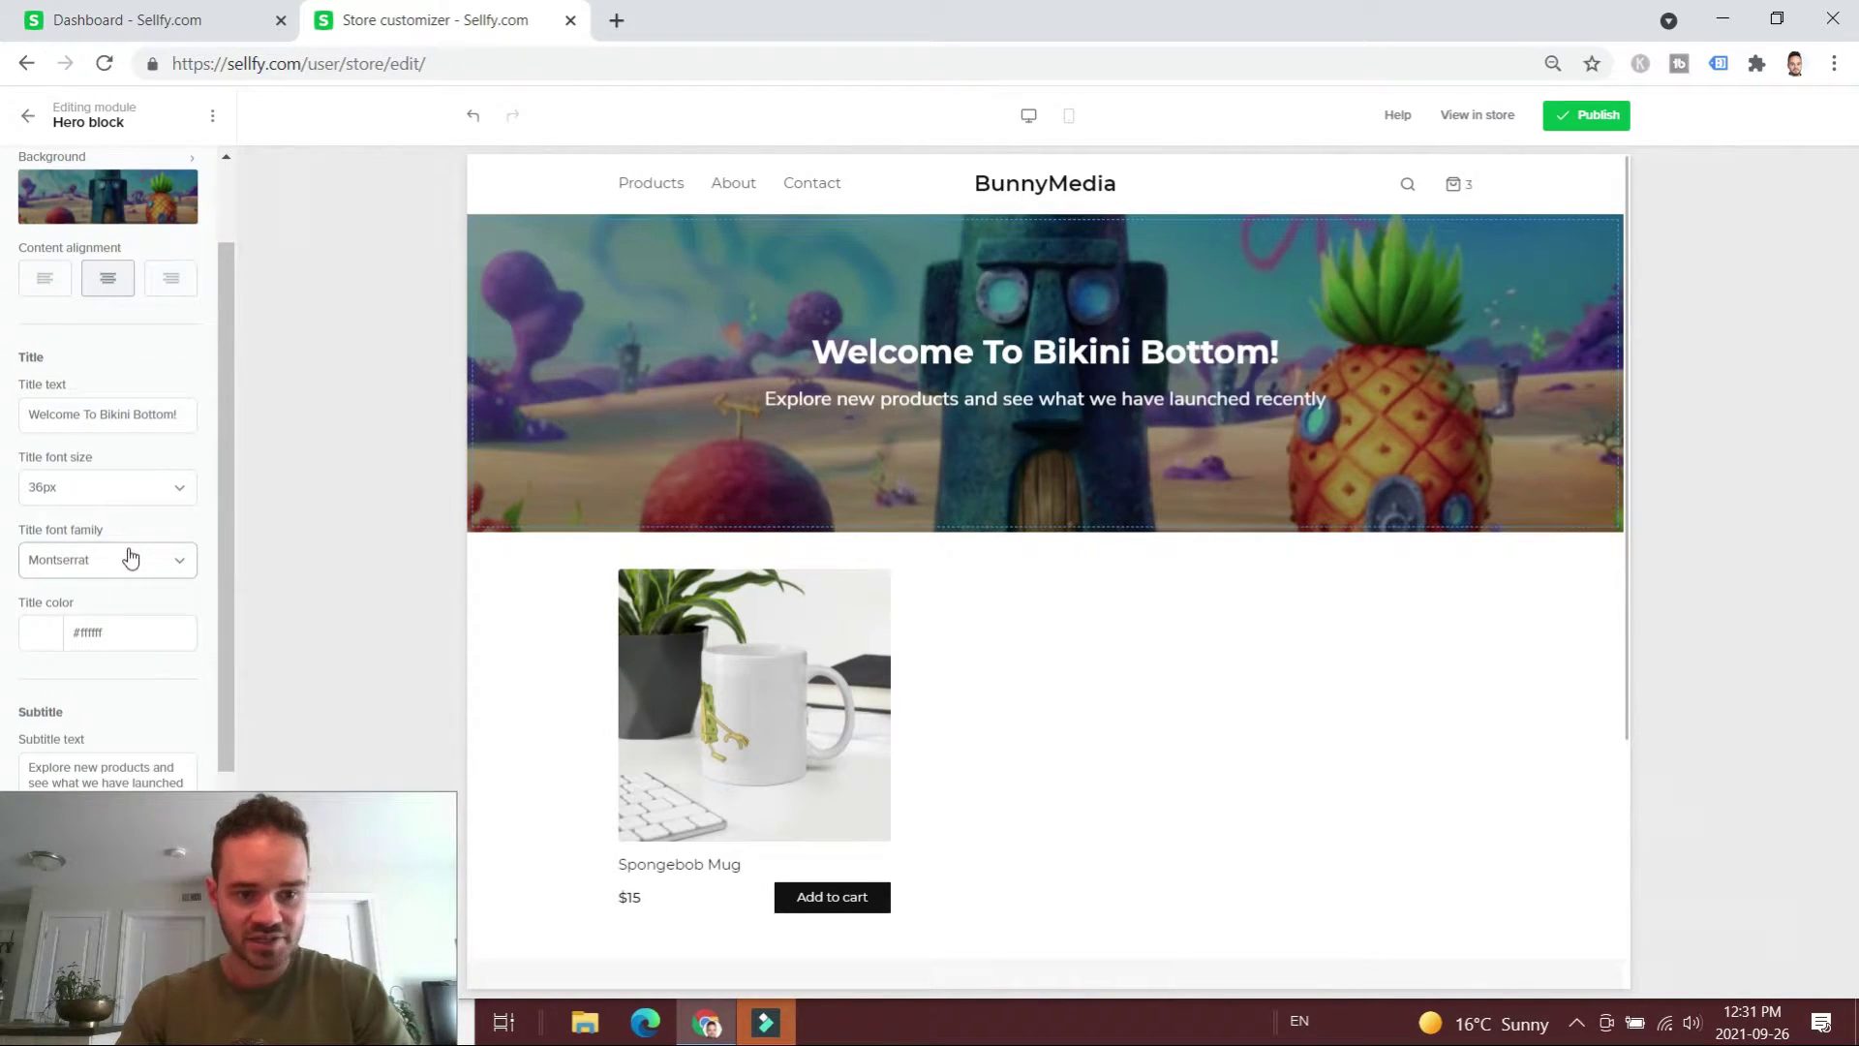
# - Set the hero block's subtitle to "Explore our Spongebob-themed merchandise!"
pyautogui.scroll(-1, 134, 533)
pyautogui.scroll(-1, 158, 448)
pyautogui.scroll(-1, 146, 388)
pyautogui.moveTo(116, 506); pyautogui.dragTo(11, 473)
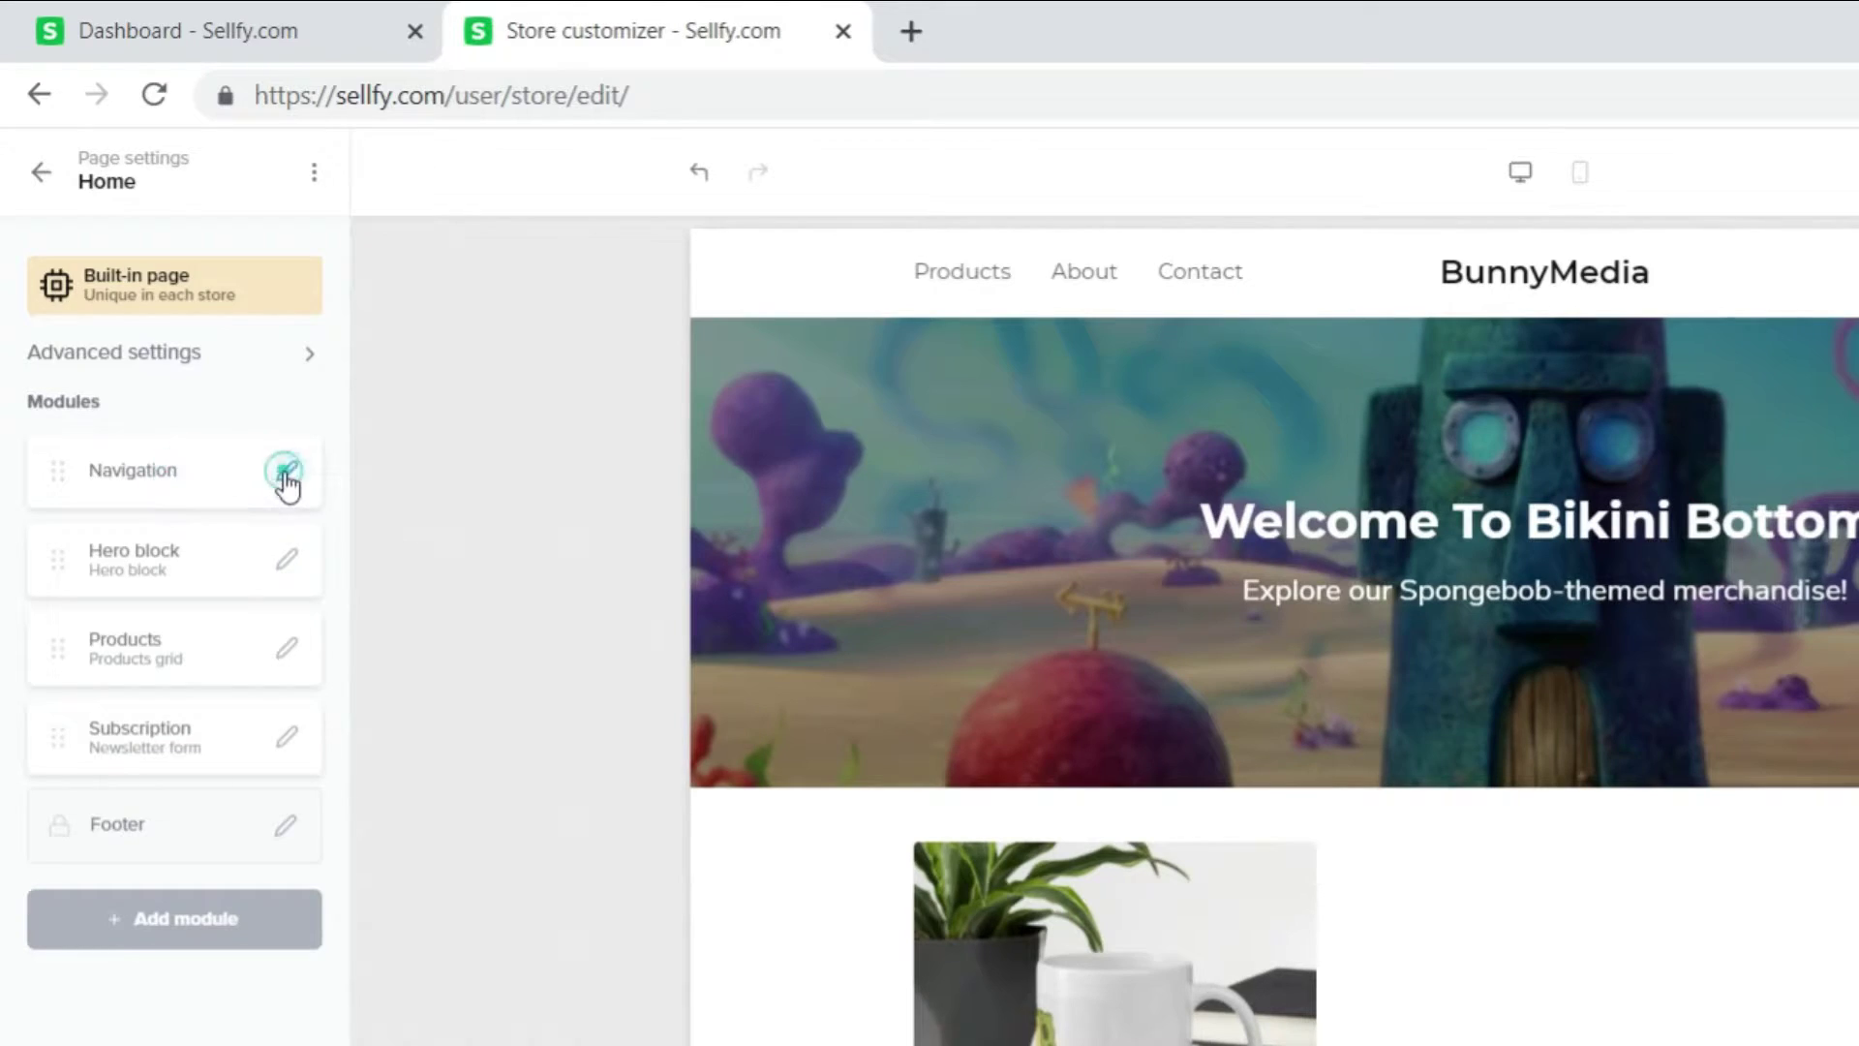
# - Left-align the store name in the navigation module and add a category link titled "Mugs" pointing to the Mugs category
pyautogui.click(284, 484)
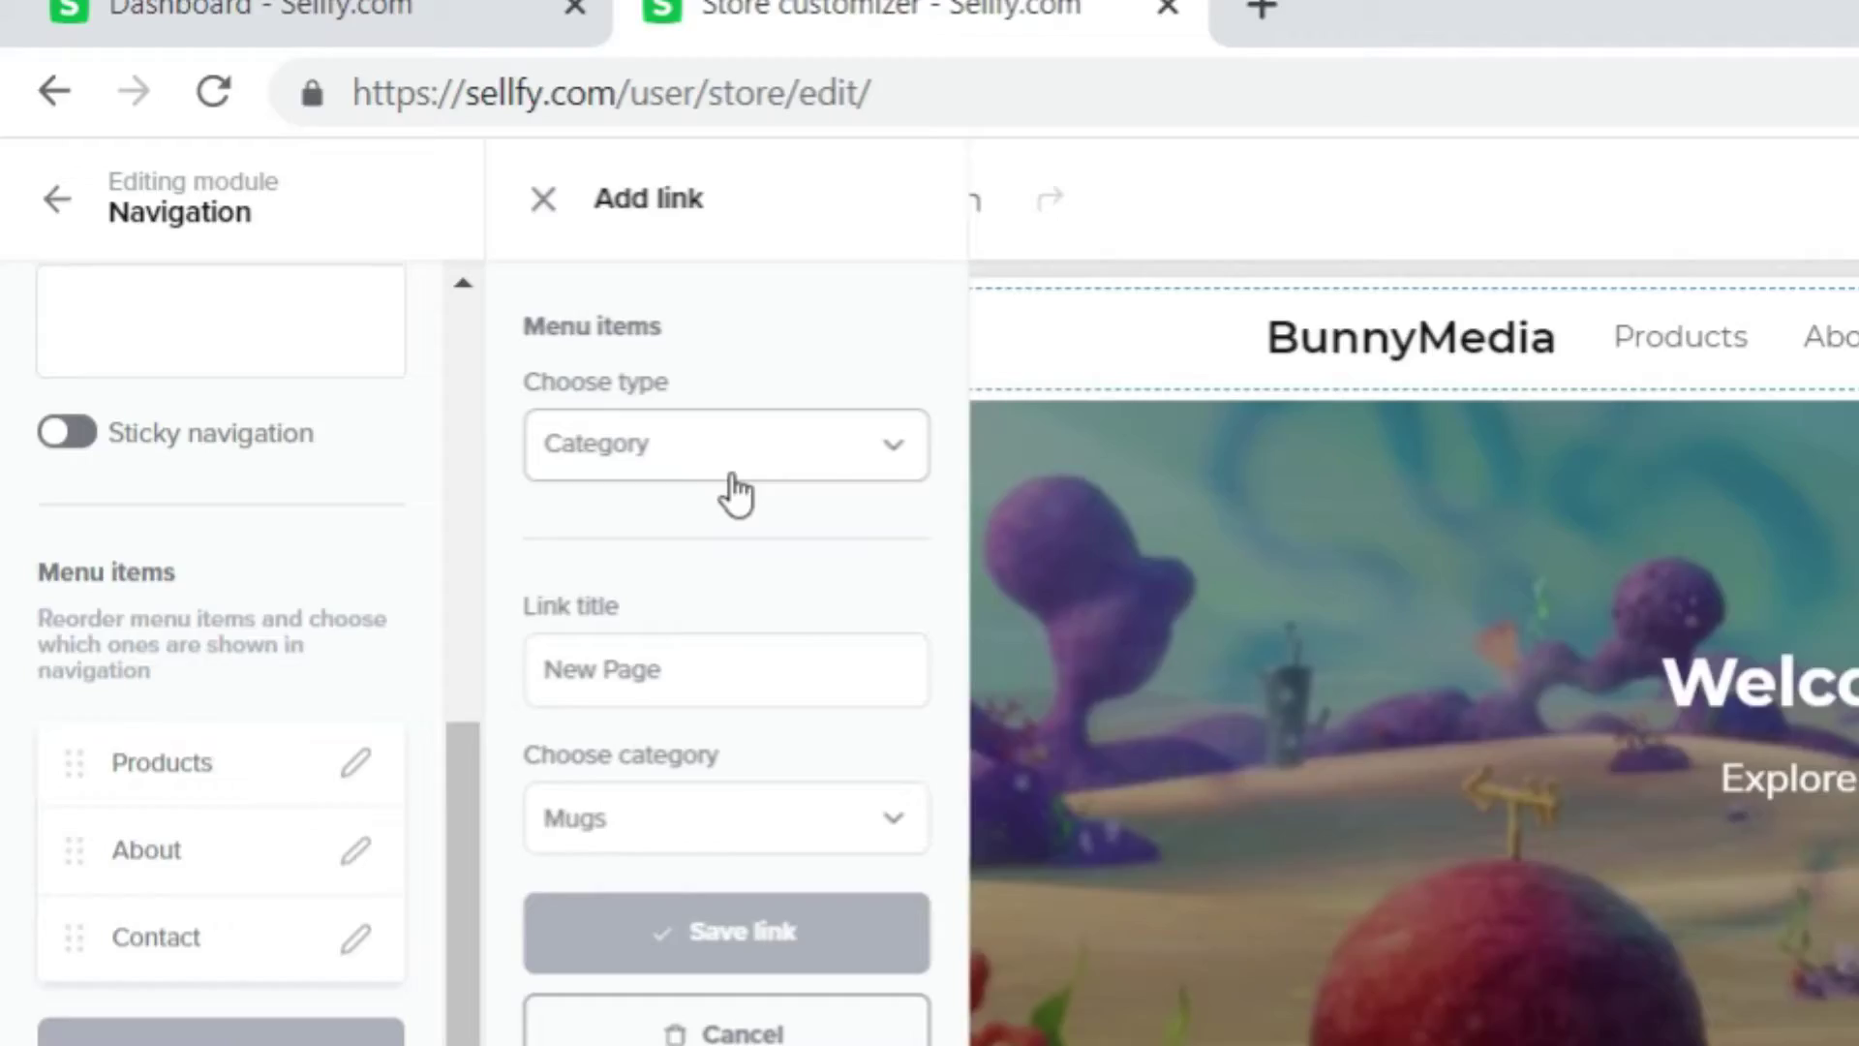
pyautogui.click(358, 230)
pyautogui.click(688, 635)
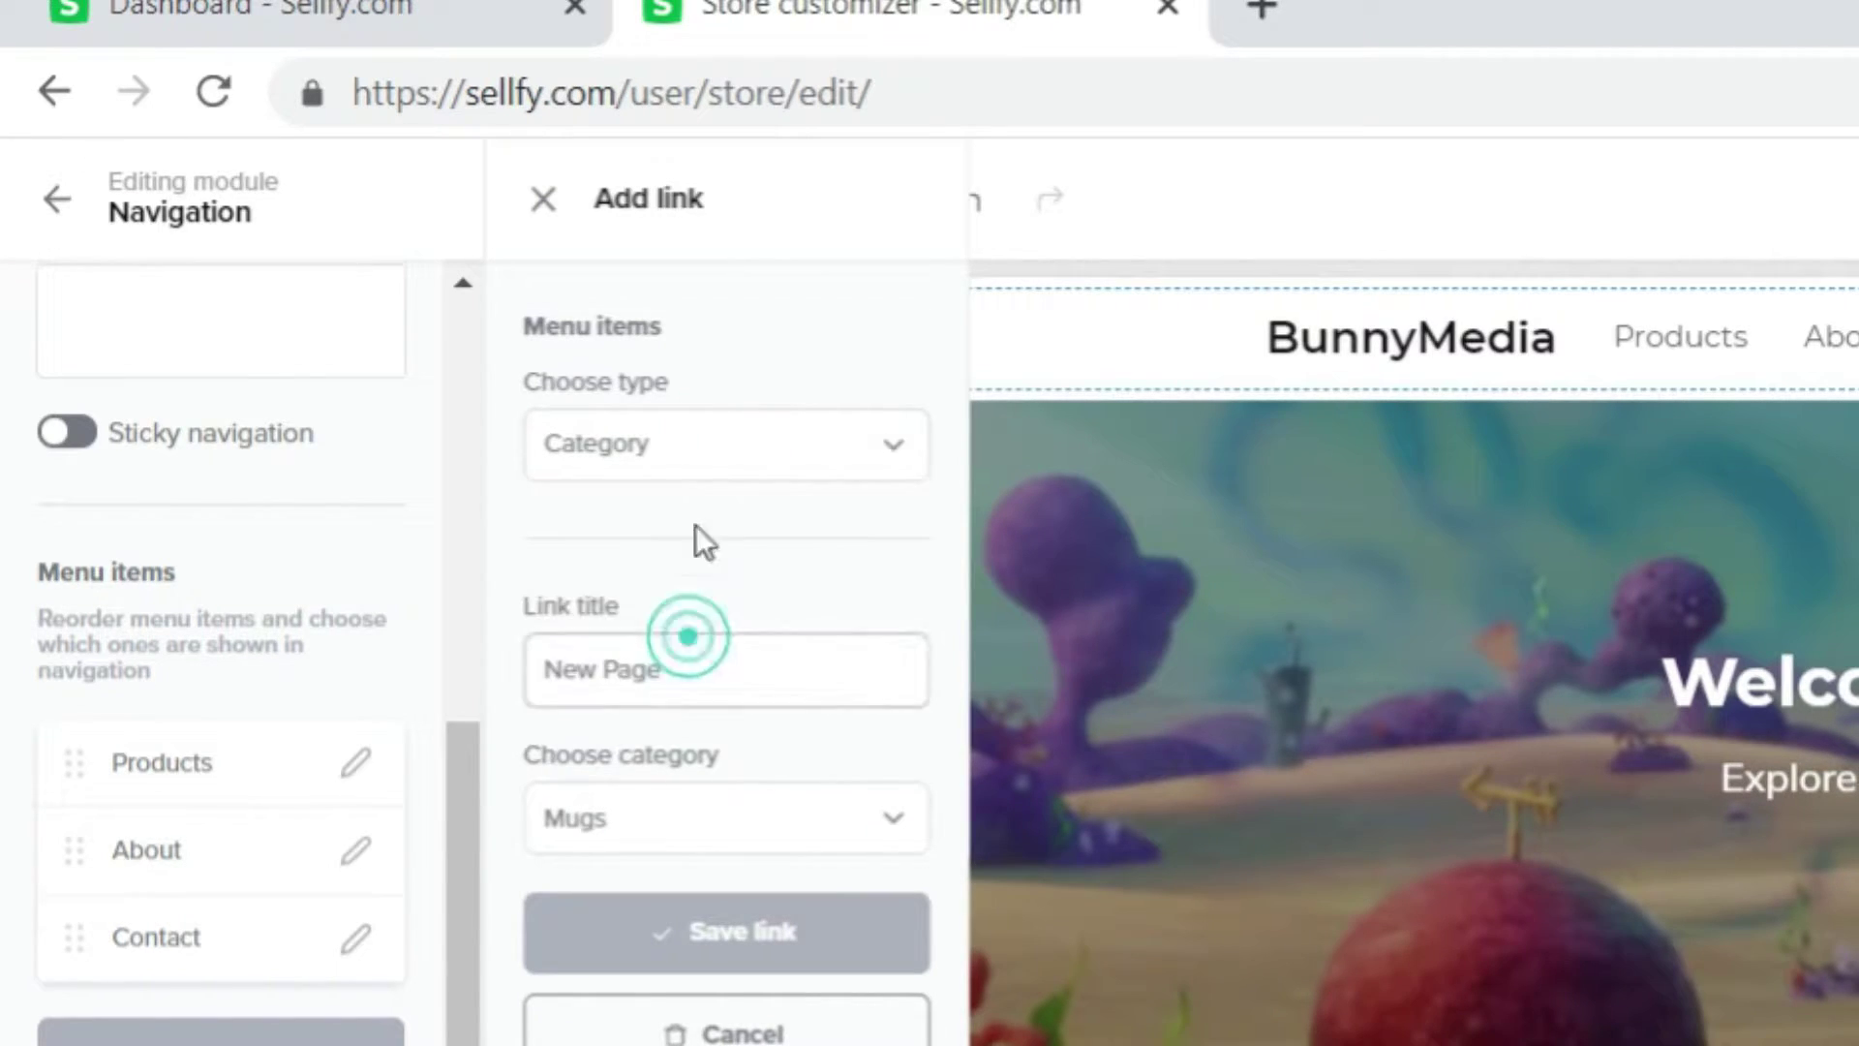
pyautogui.click(759, 630)
pyautogui.hotkey('ctrl', 'a')
pyautogui.write('Mugs')
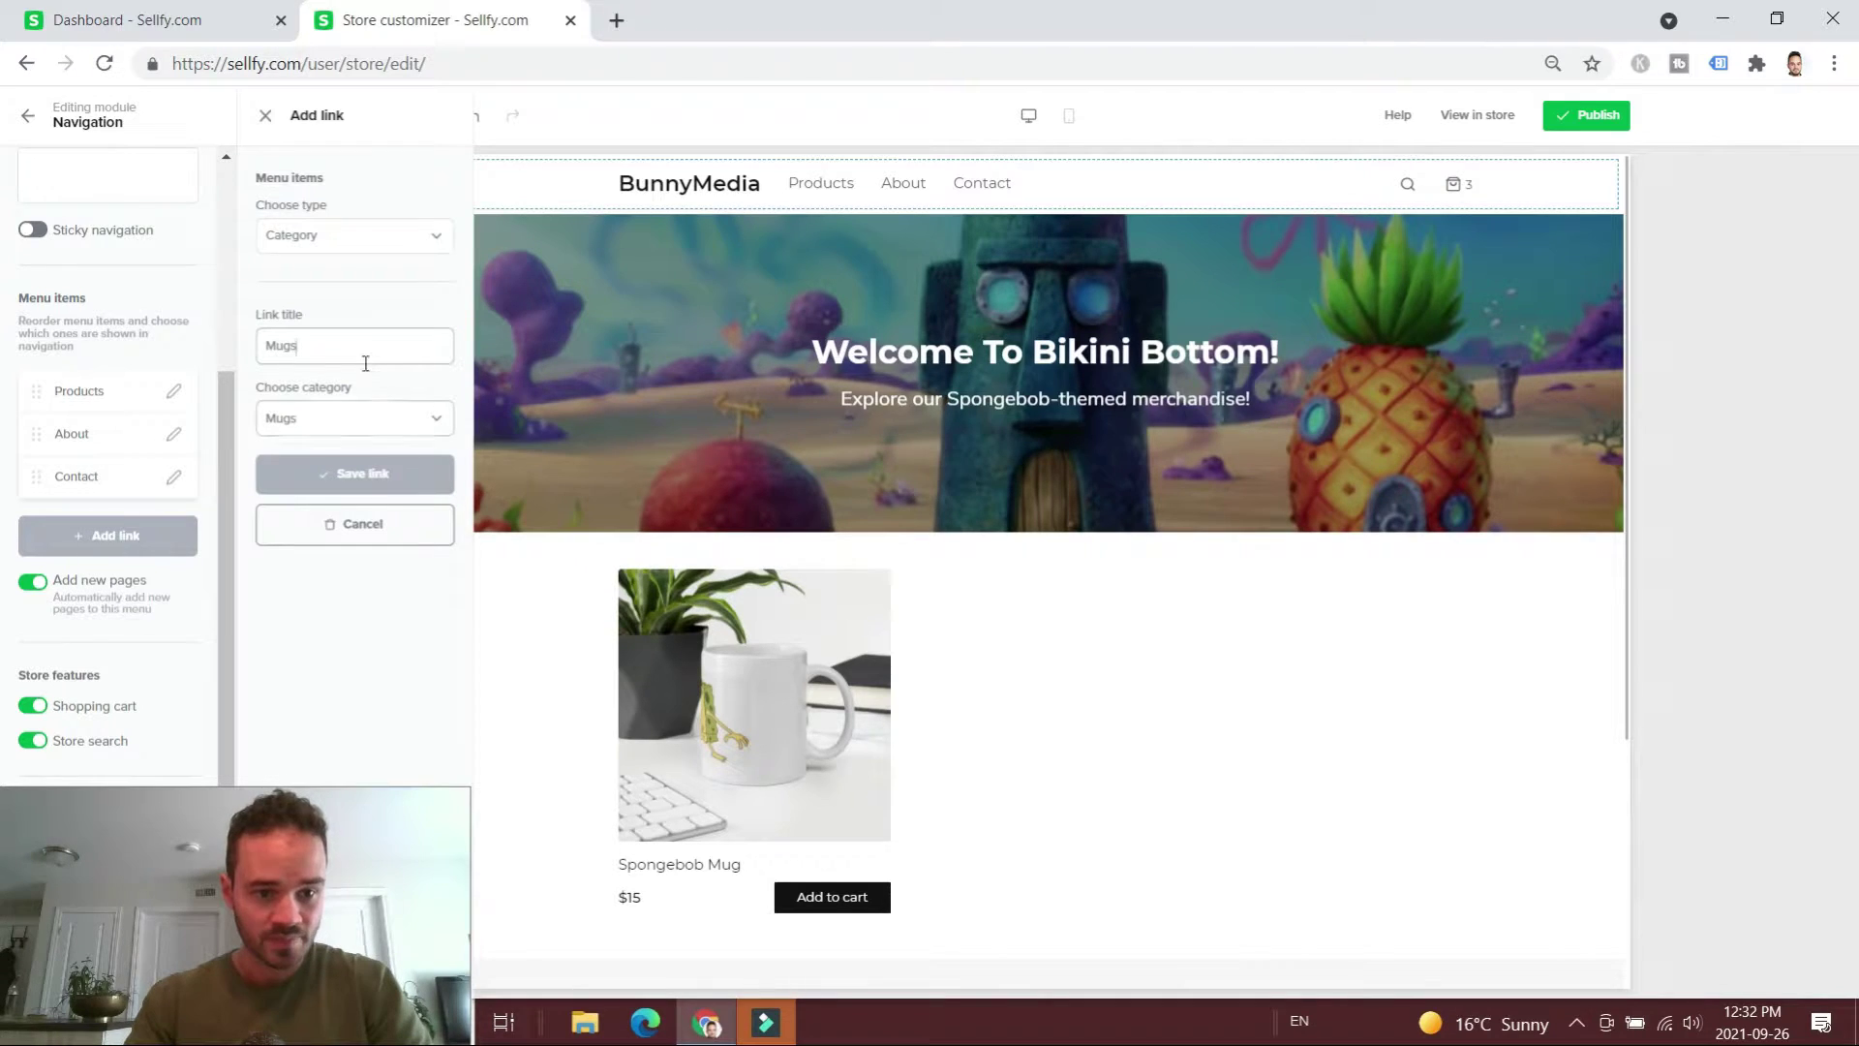
pyautogui.click(380, 475)
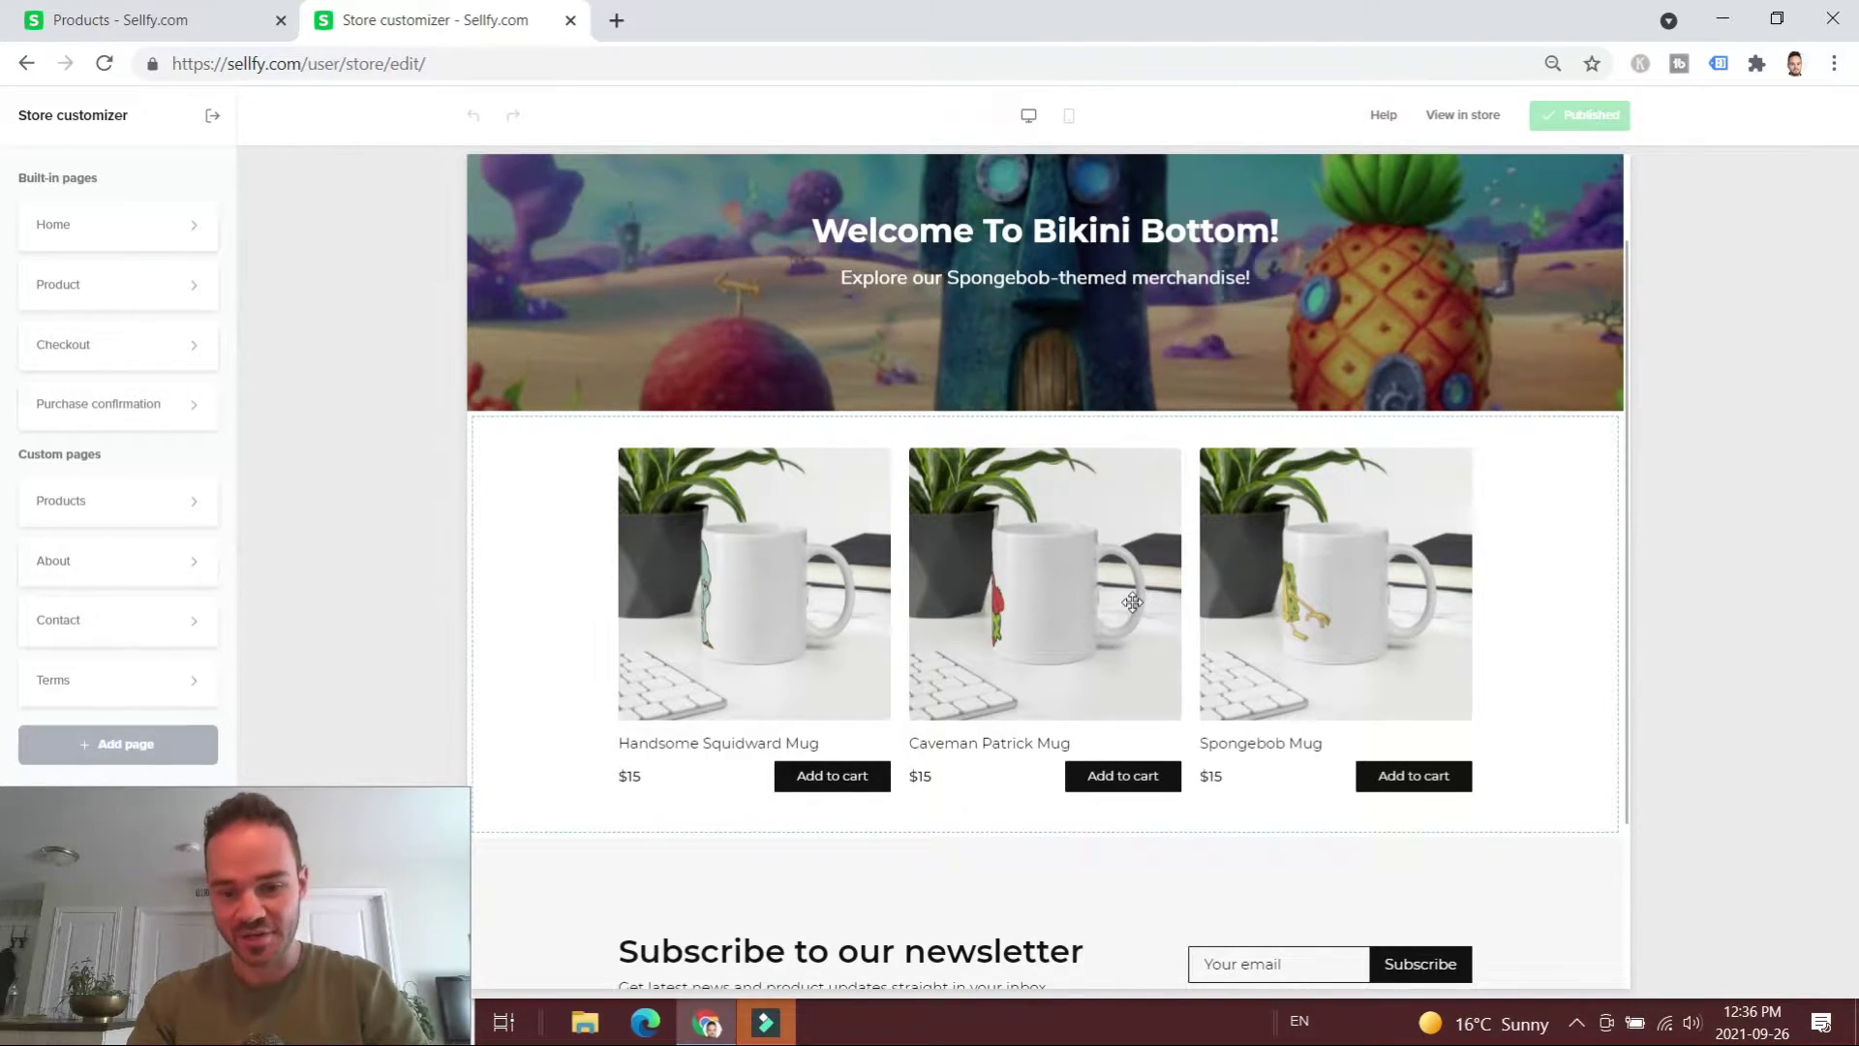
# - Reorder the home page's product cards to Spongebob Mug, Caveman Patrick Mug, Handsome Squidward Mug
pyautogui.scroll(-1, 1132, 603)
pyautogui.moveTo(930, 463); pyautogui.dragTo(642, 484)
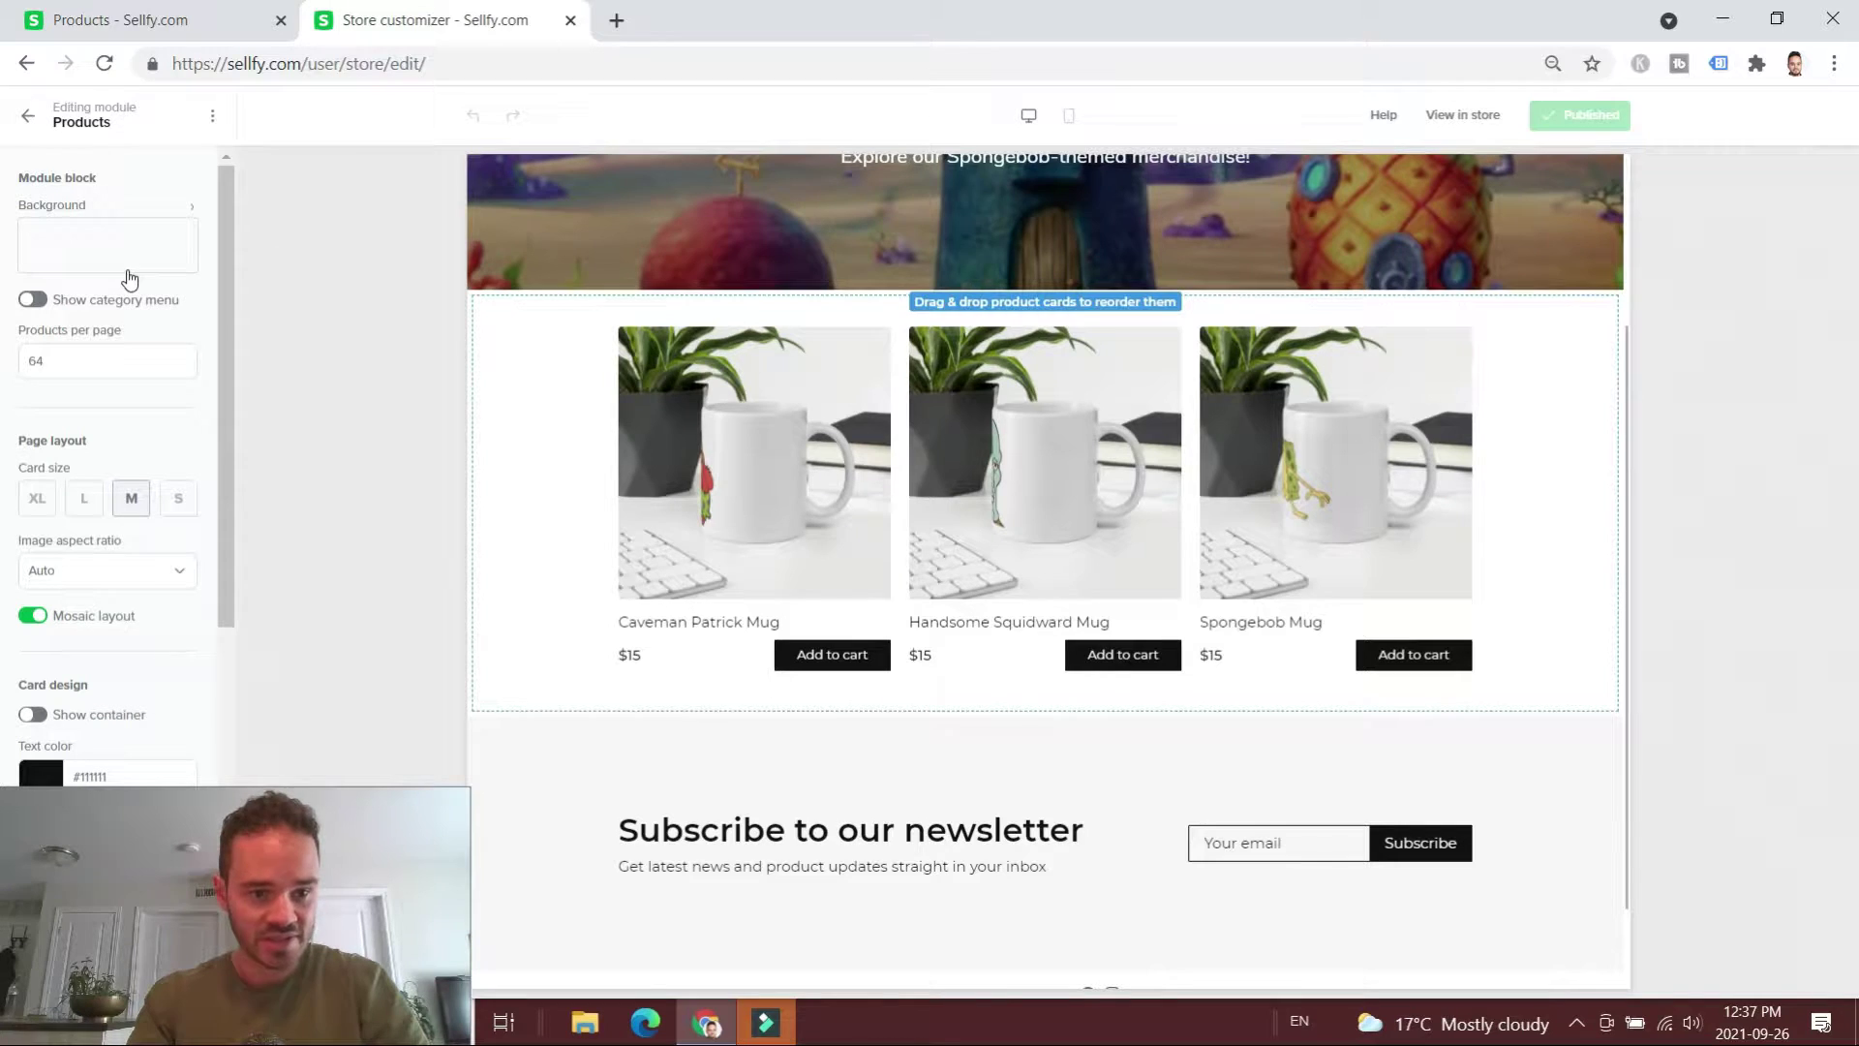
pyautogui.scroll(-1, 862, 490)
pyautogui.scroll(1, 1065, 432)
pyautogui.moveTo(1065, 433); pyautogui.dragTo(494, 493)
pyautogui.moveTo(1380, 443); pyautogui.dragTo(757, 514)
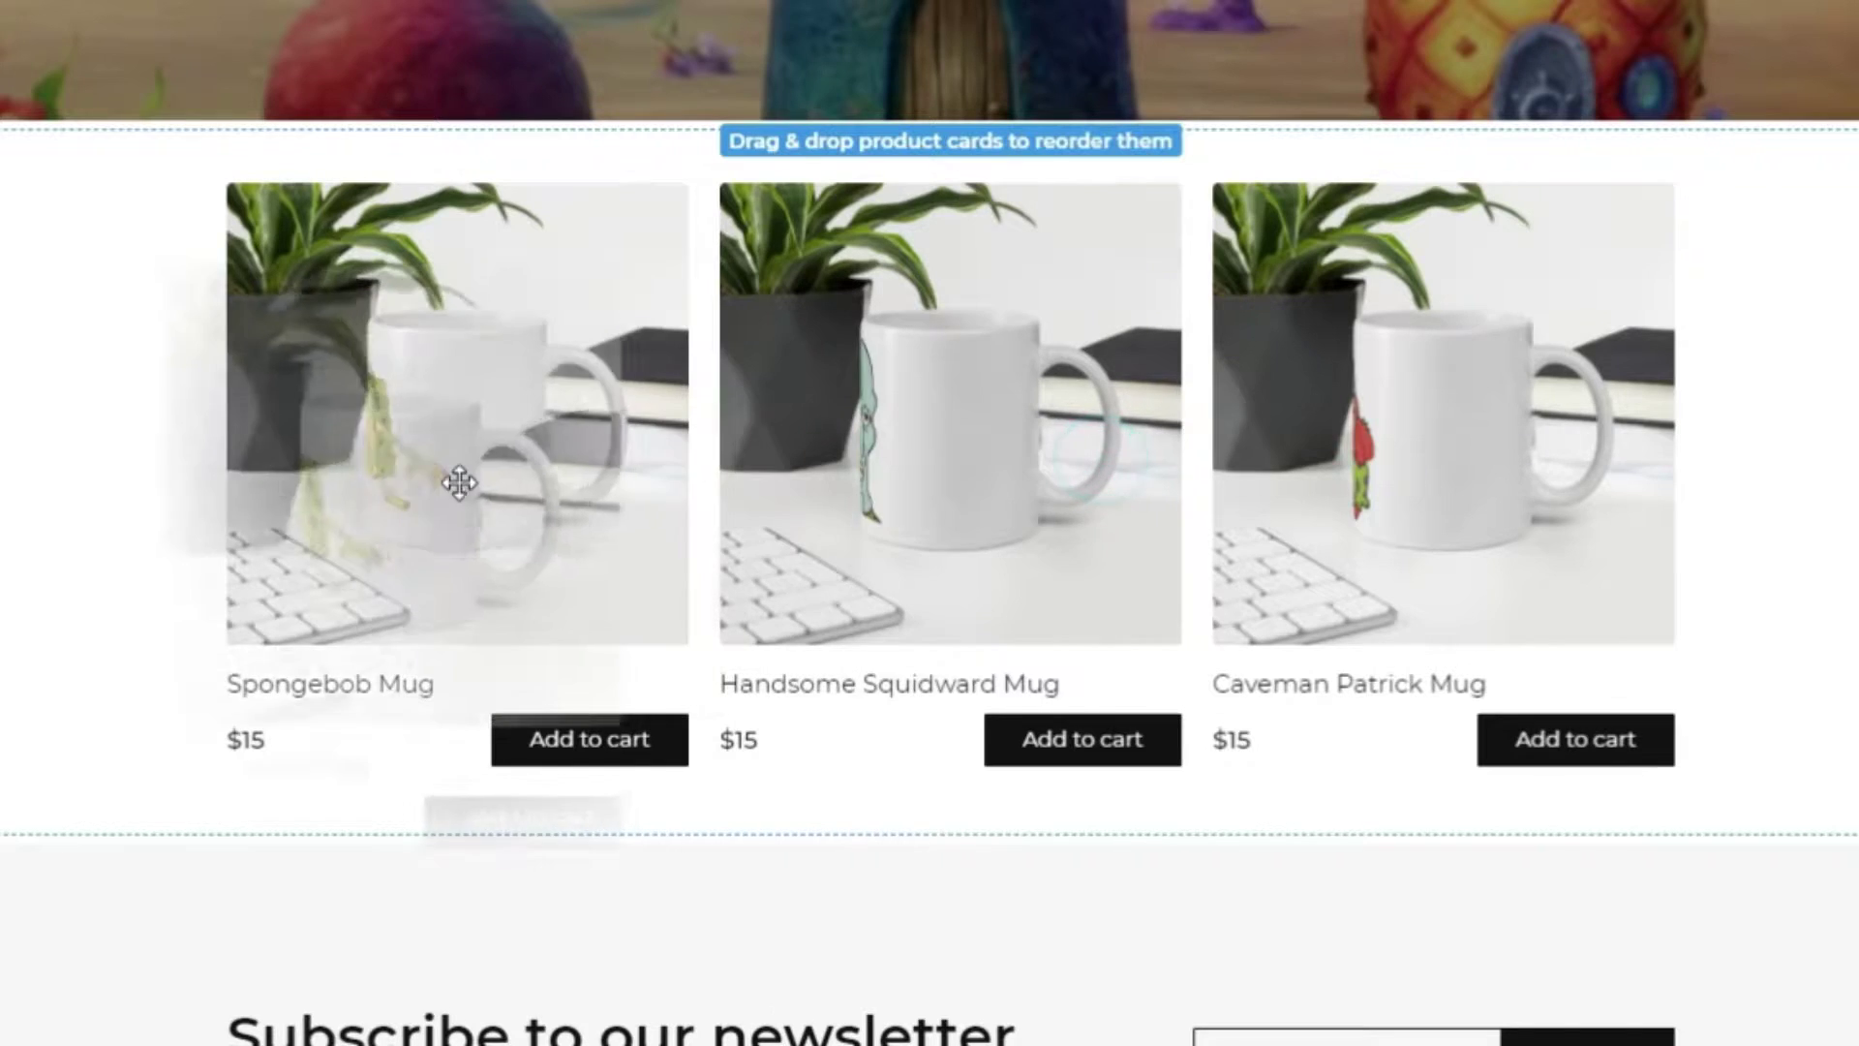
pyautogui.moveTo(459, 482); pyautogui.dragTo(459, 482)
pyautogui.moveTo(1443, 445); pyautogui.dragTo(969, 450)
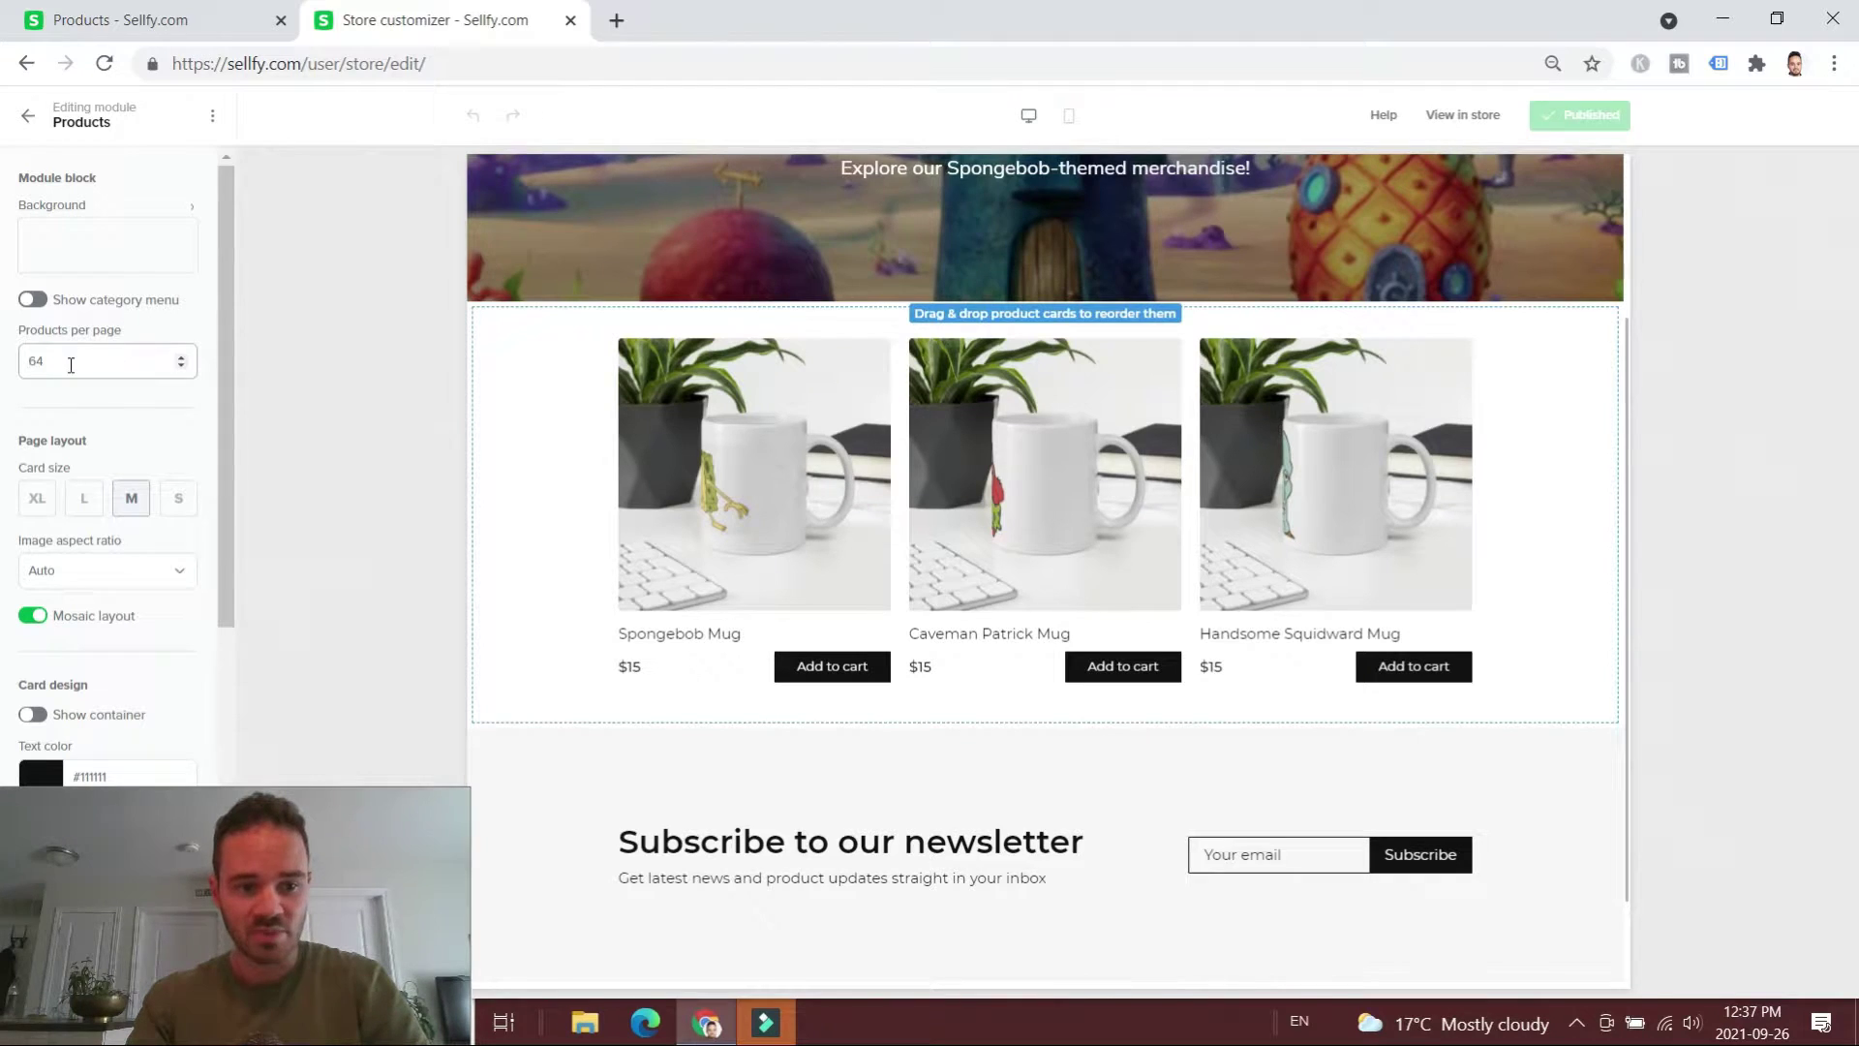
# - Check the product grid's image aspect ratio setting, try card size L and return it to M
pyautogui.scroll(-1, 87, 360)
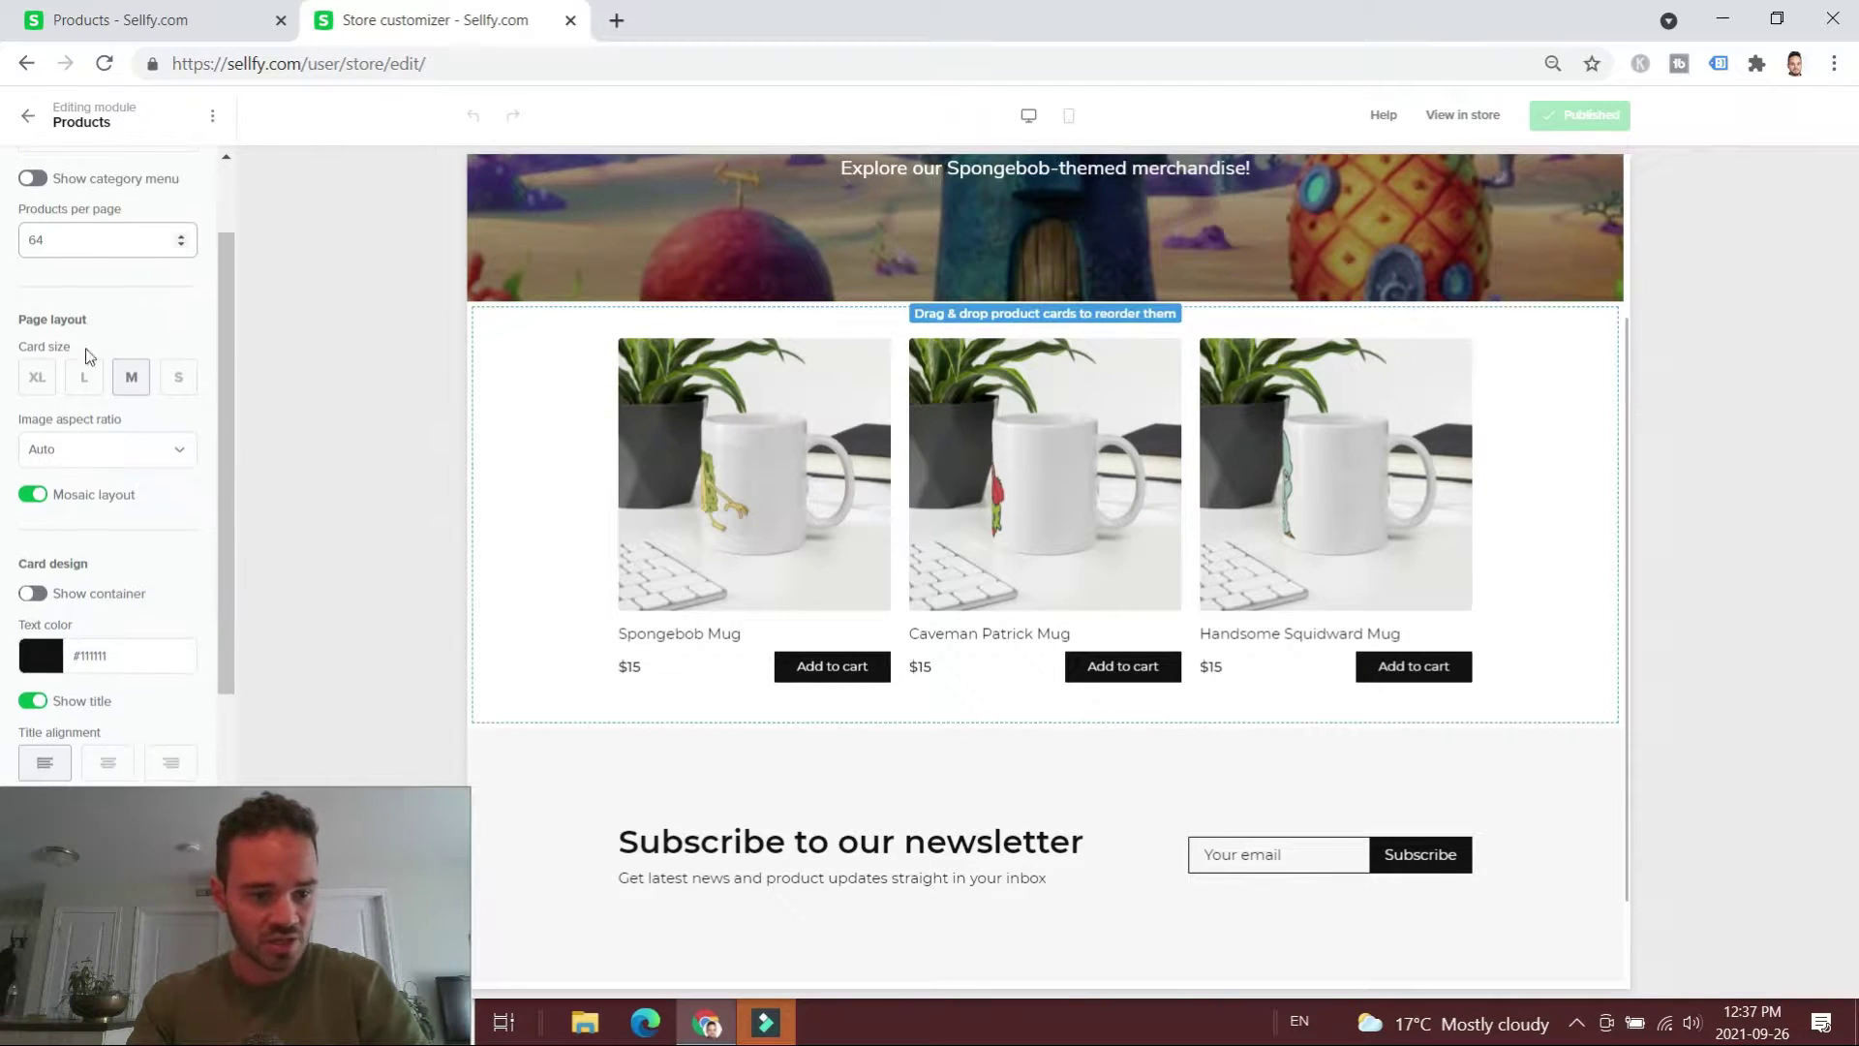
pyautogui.click(139, 453)
pyautogui.click(138, 481)
pyautogui.scroll(-1, 109, 412)
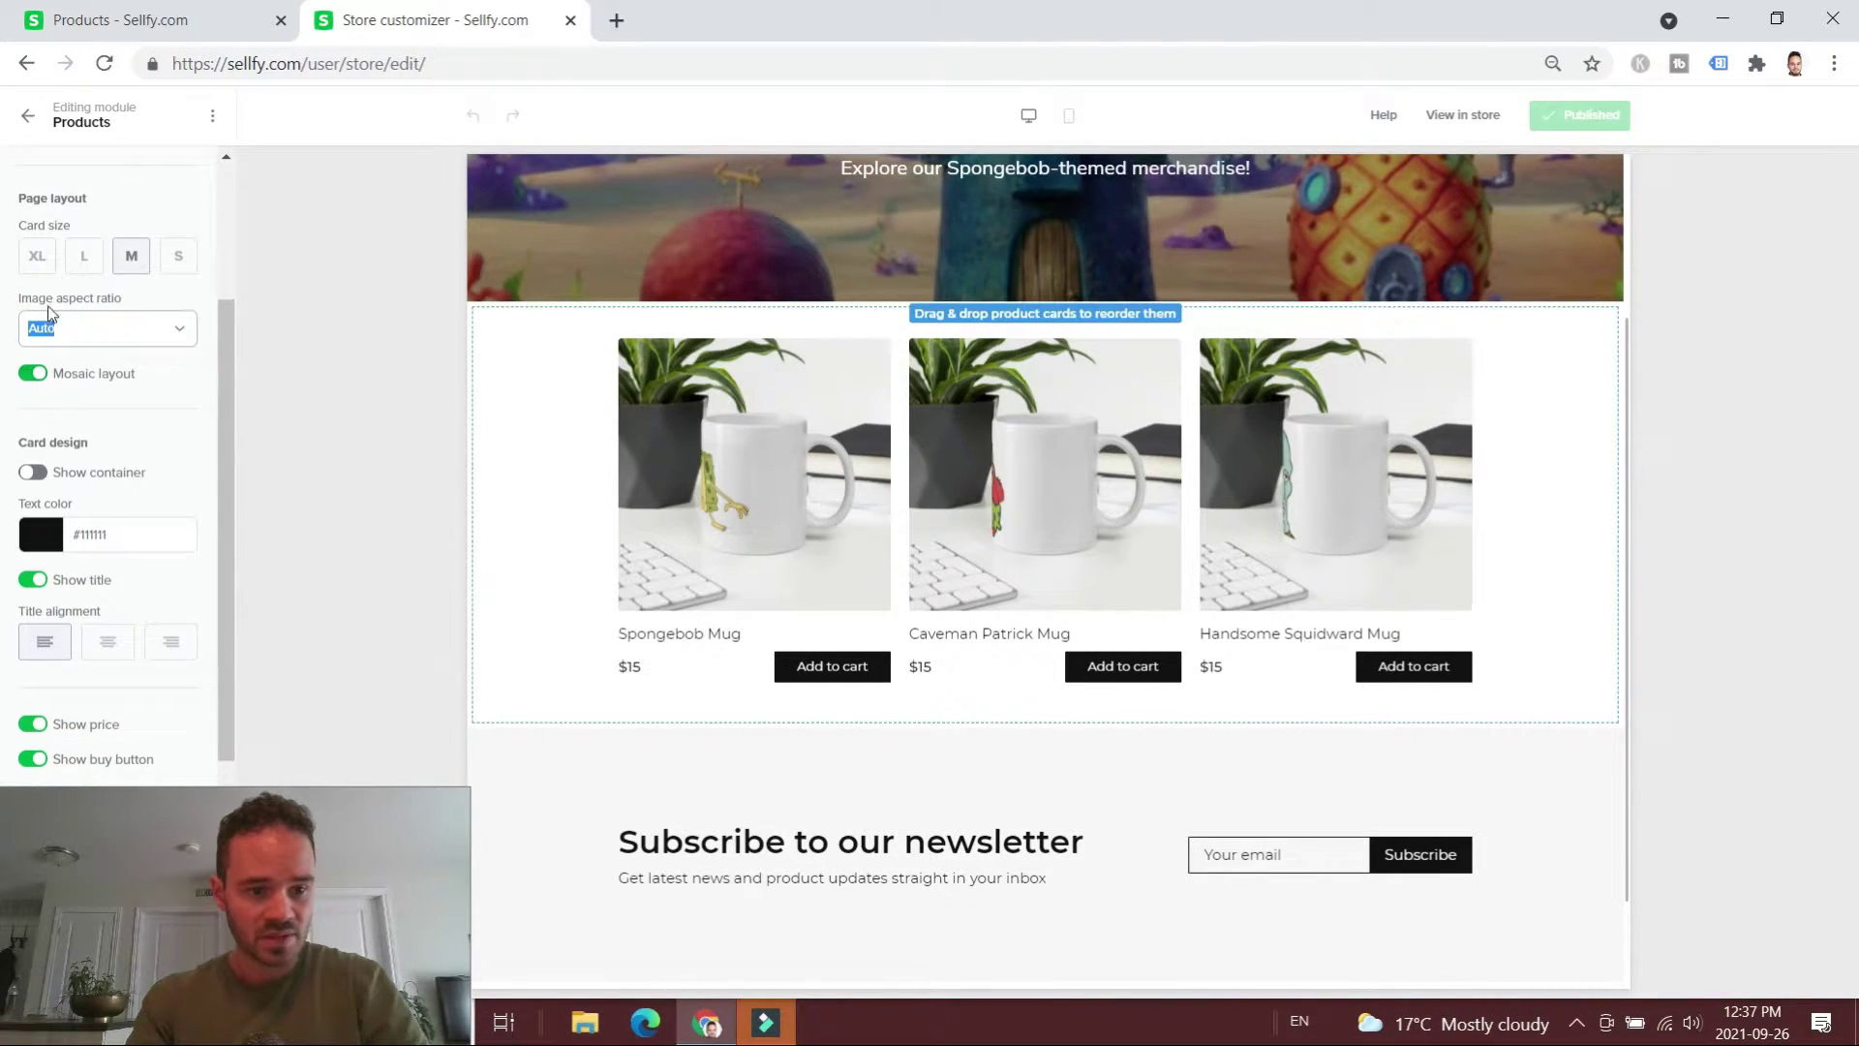
pyautogui.click(88, 257)
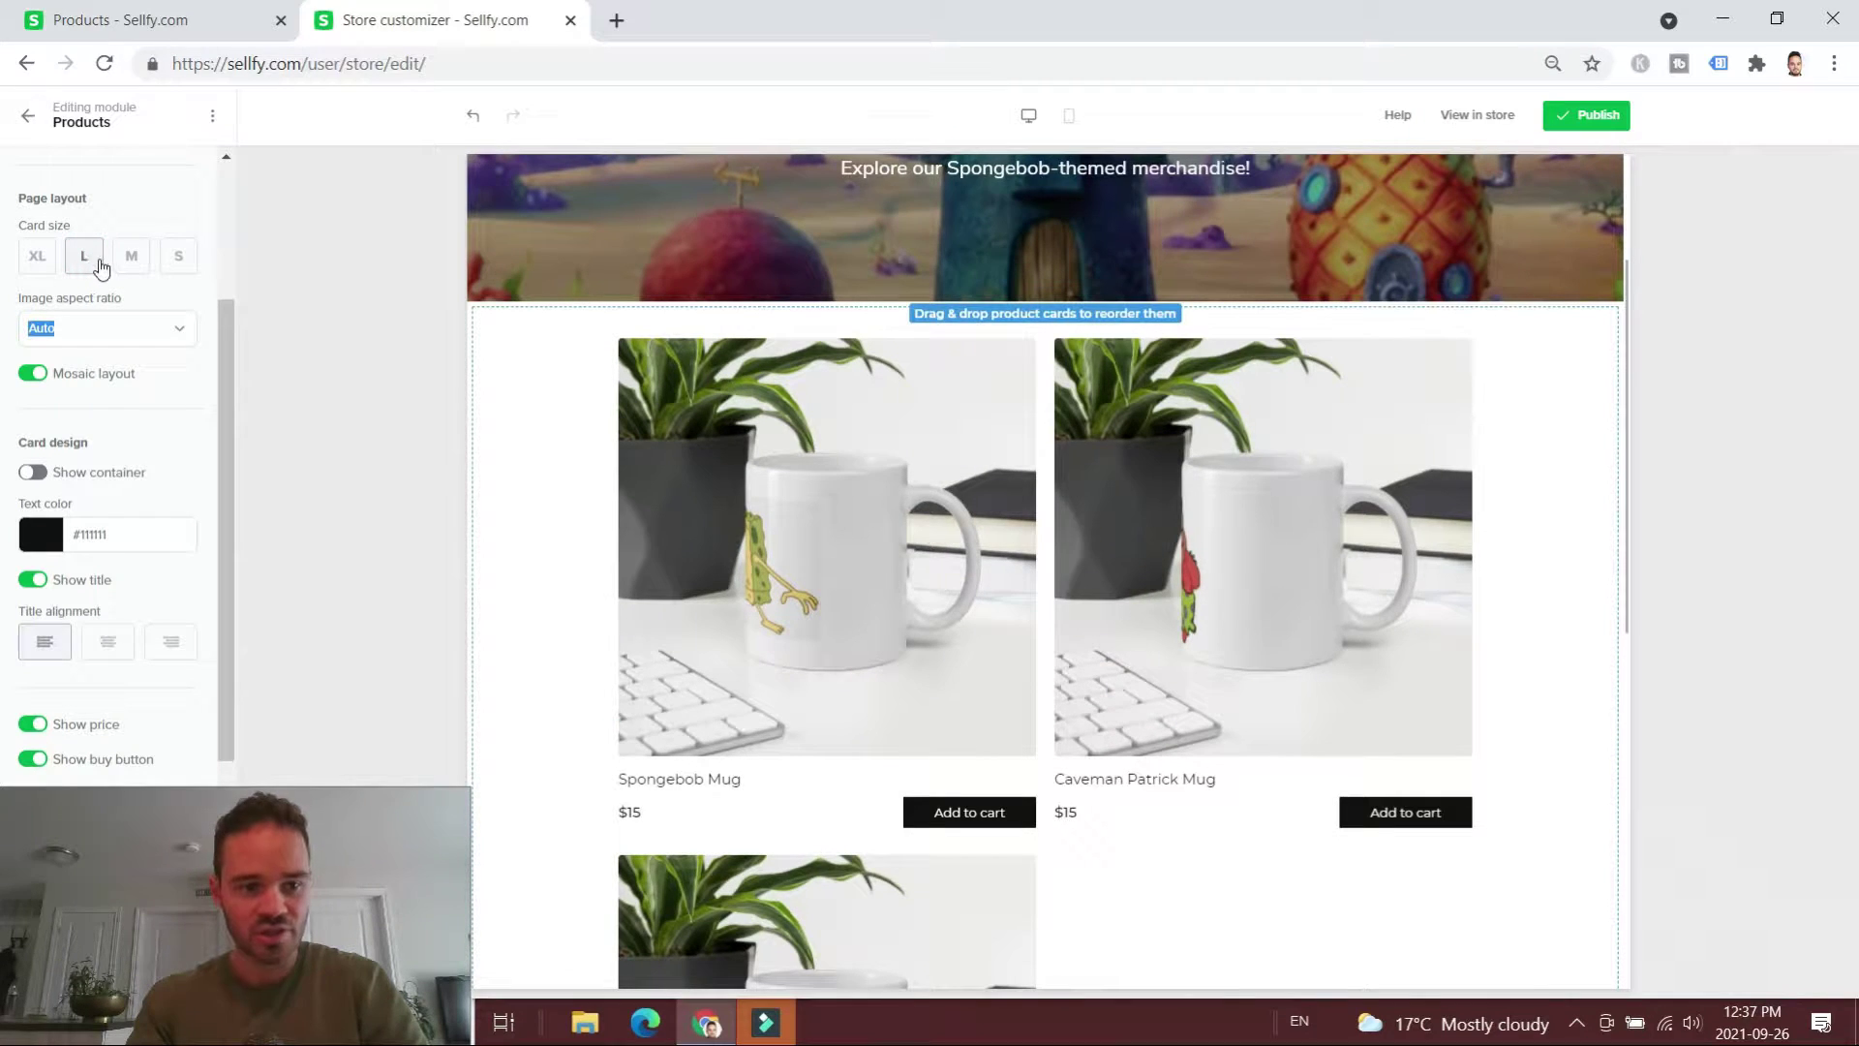
pyautogui.click(135, 271)
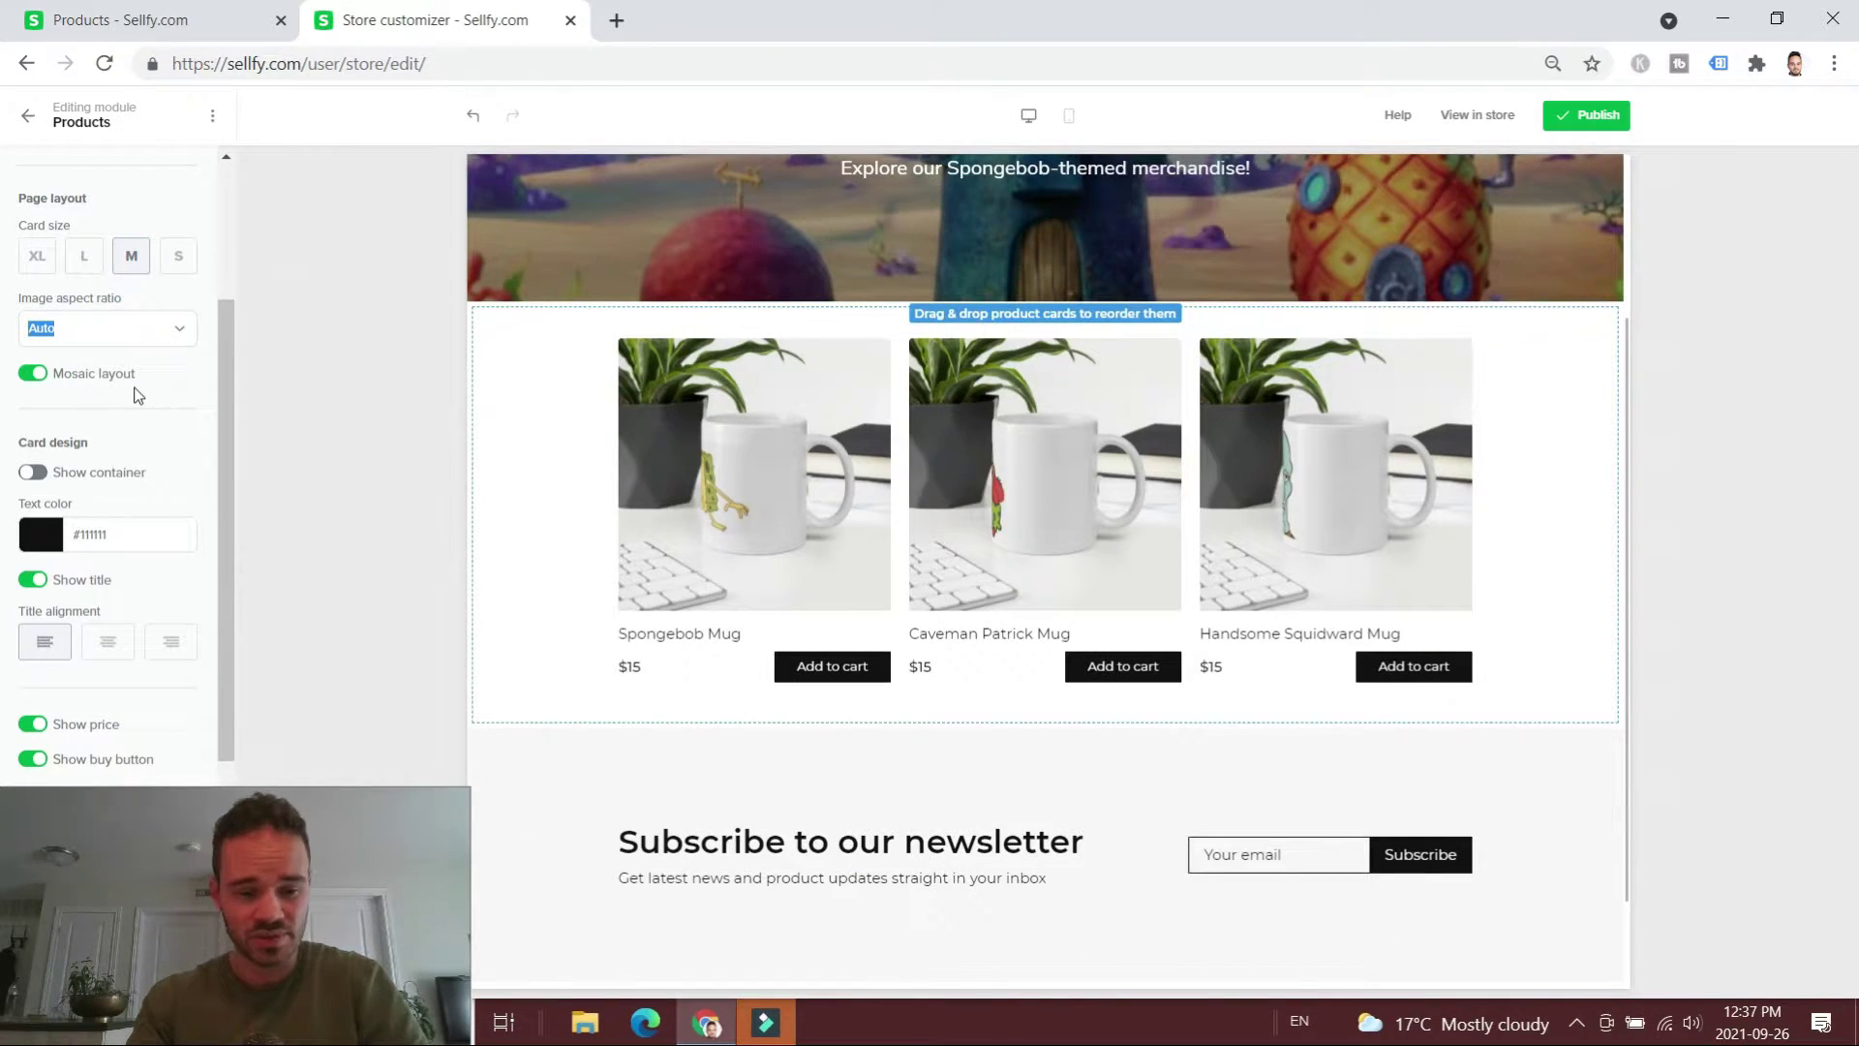
# - Preview the product grid with card sizes XL and L and restore size M
pyautogui.click(22, 257)
pyautogui.scroll(-10, 1097, 562)
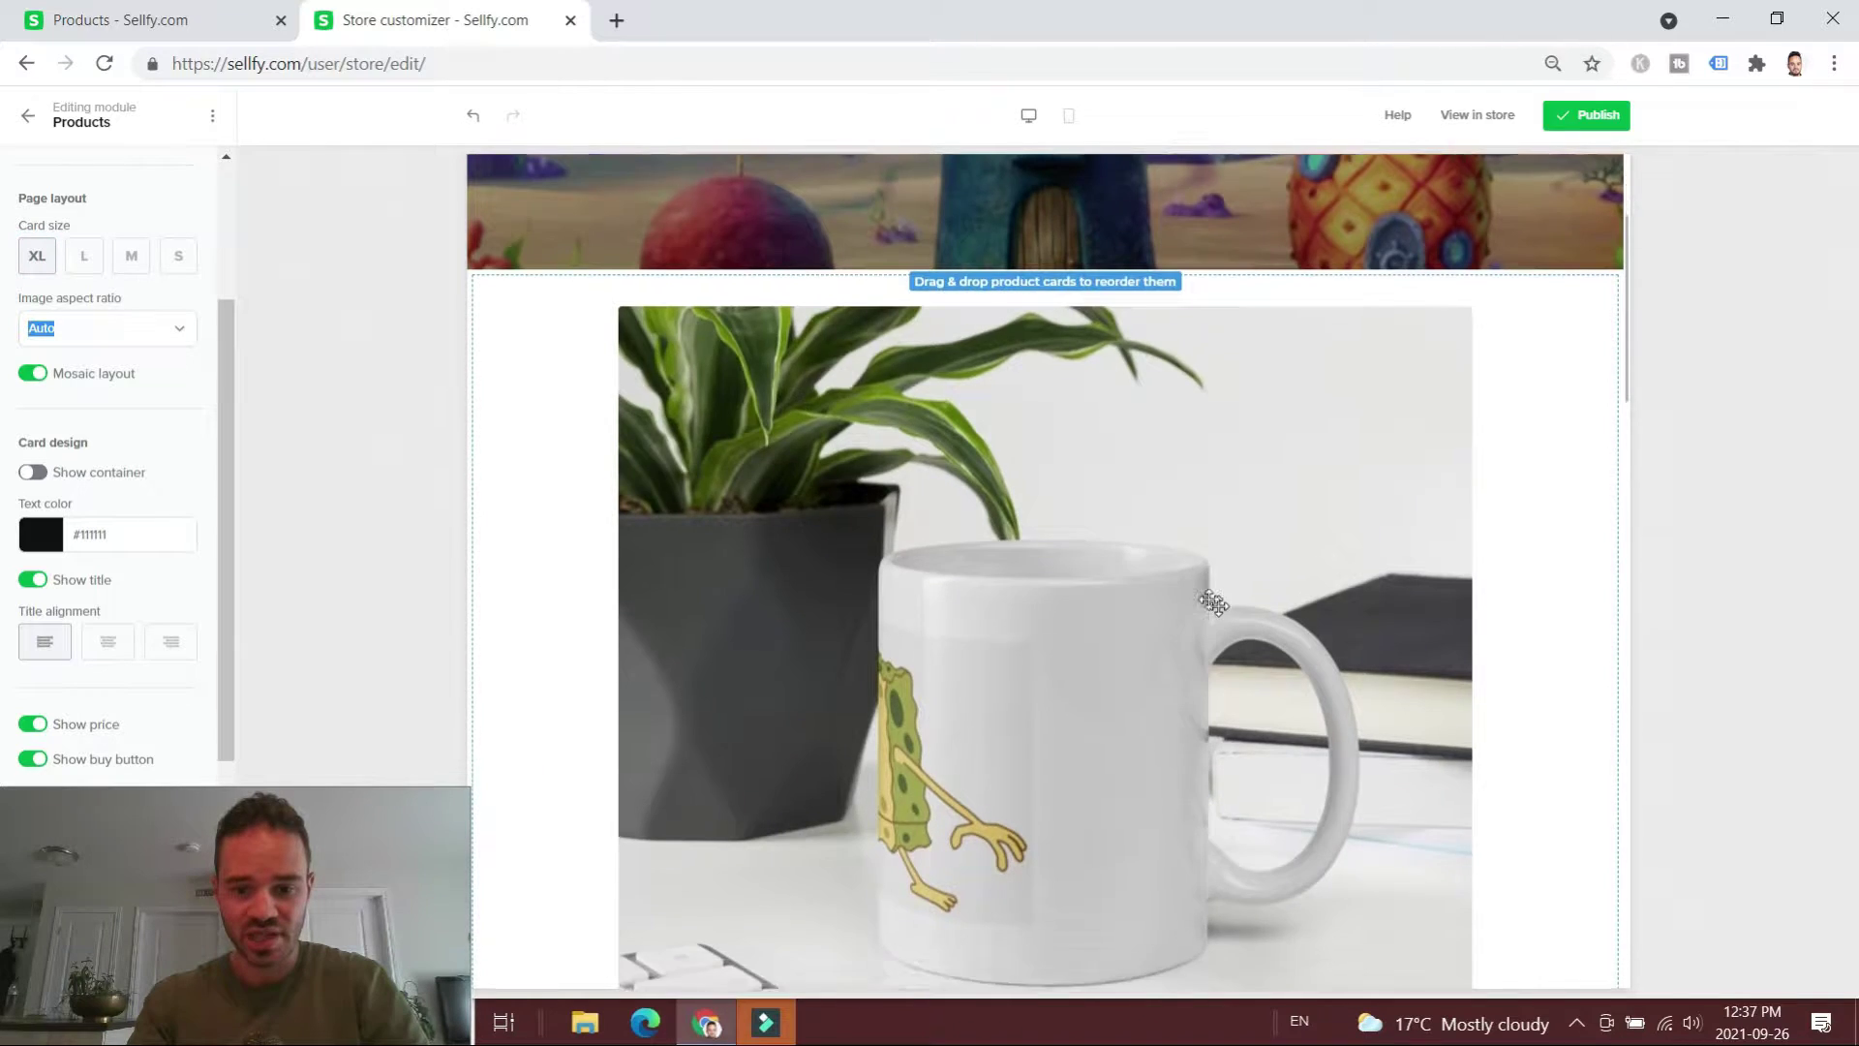
pyautogui.scroll(-6, 1097, 563)
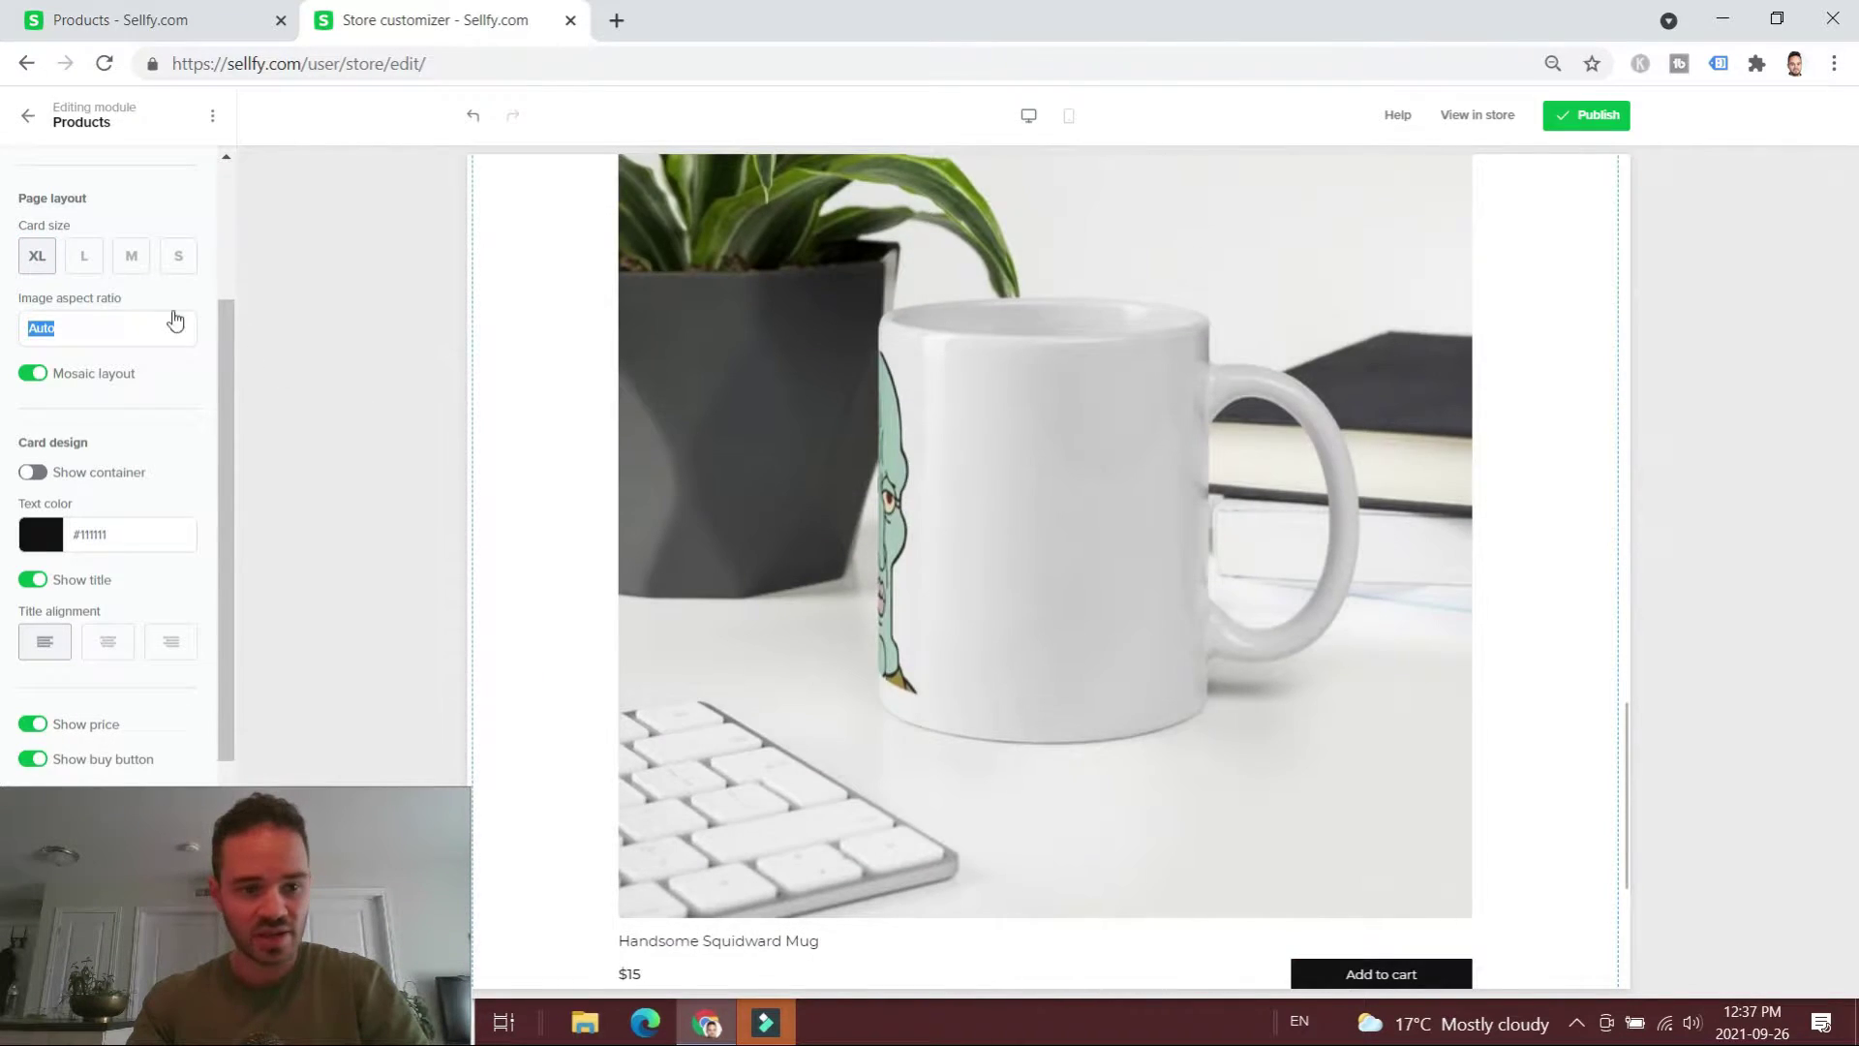
pyautogui.click(84, 257)
pyautogui.scroll(3, 796, 342)
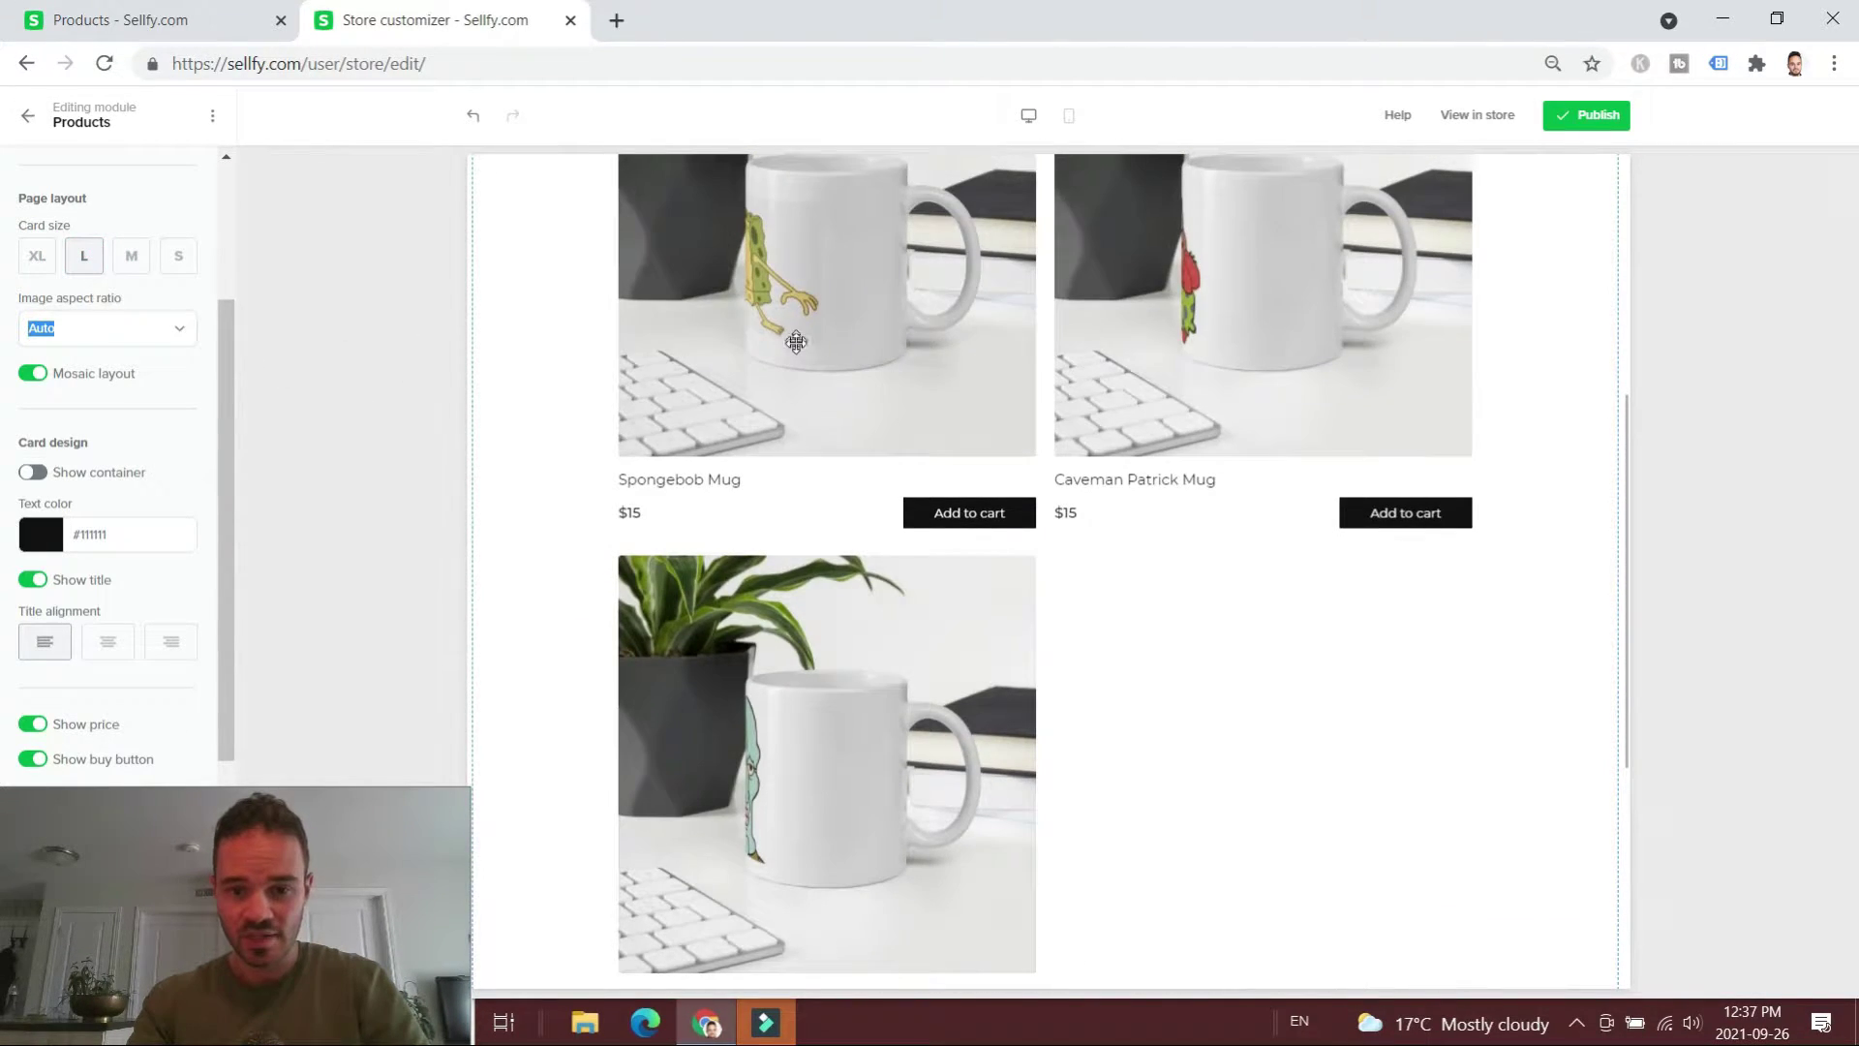
pyautogui.scroll(4, 730, 689)
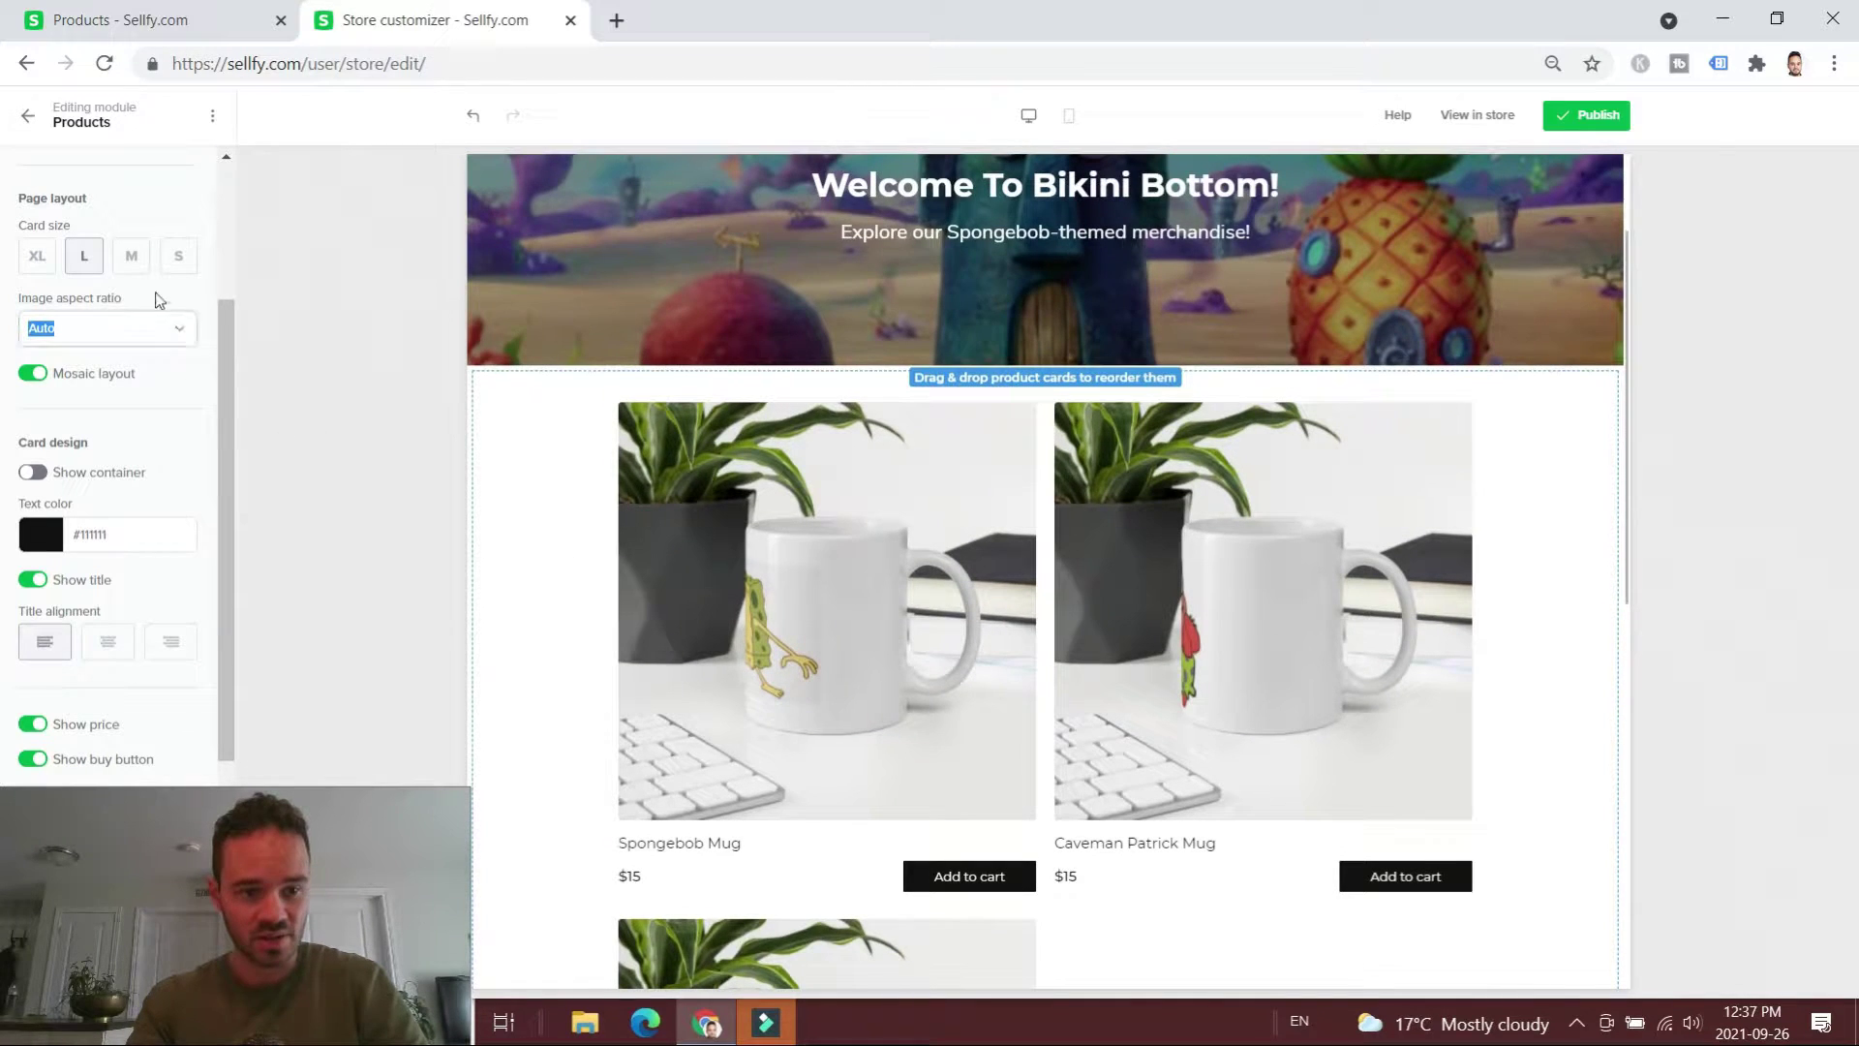
pyautogui.click(132, 257)
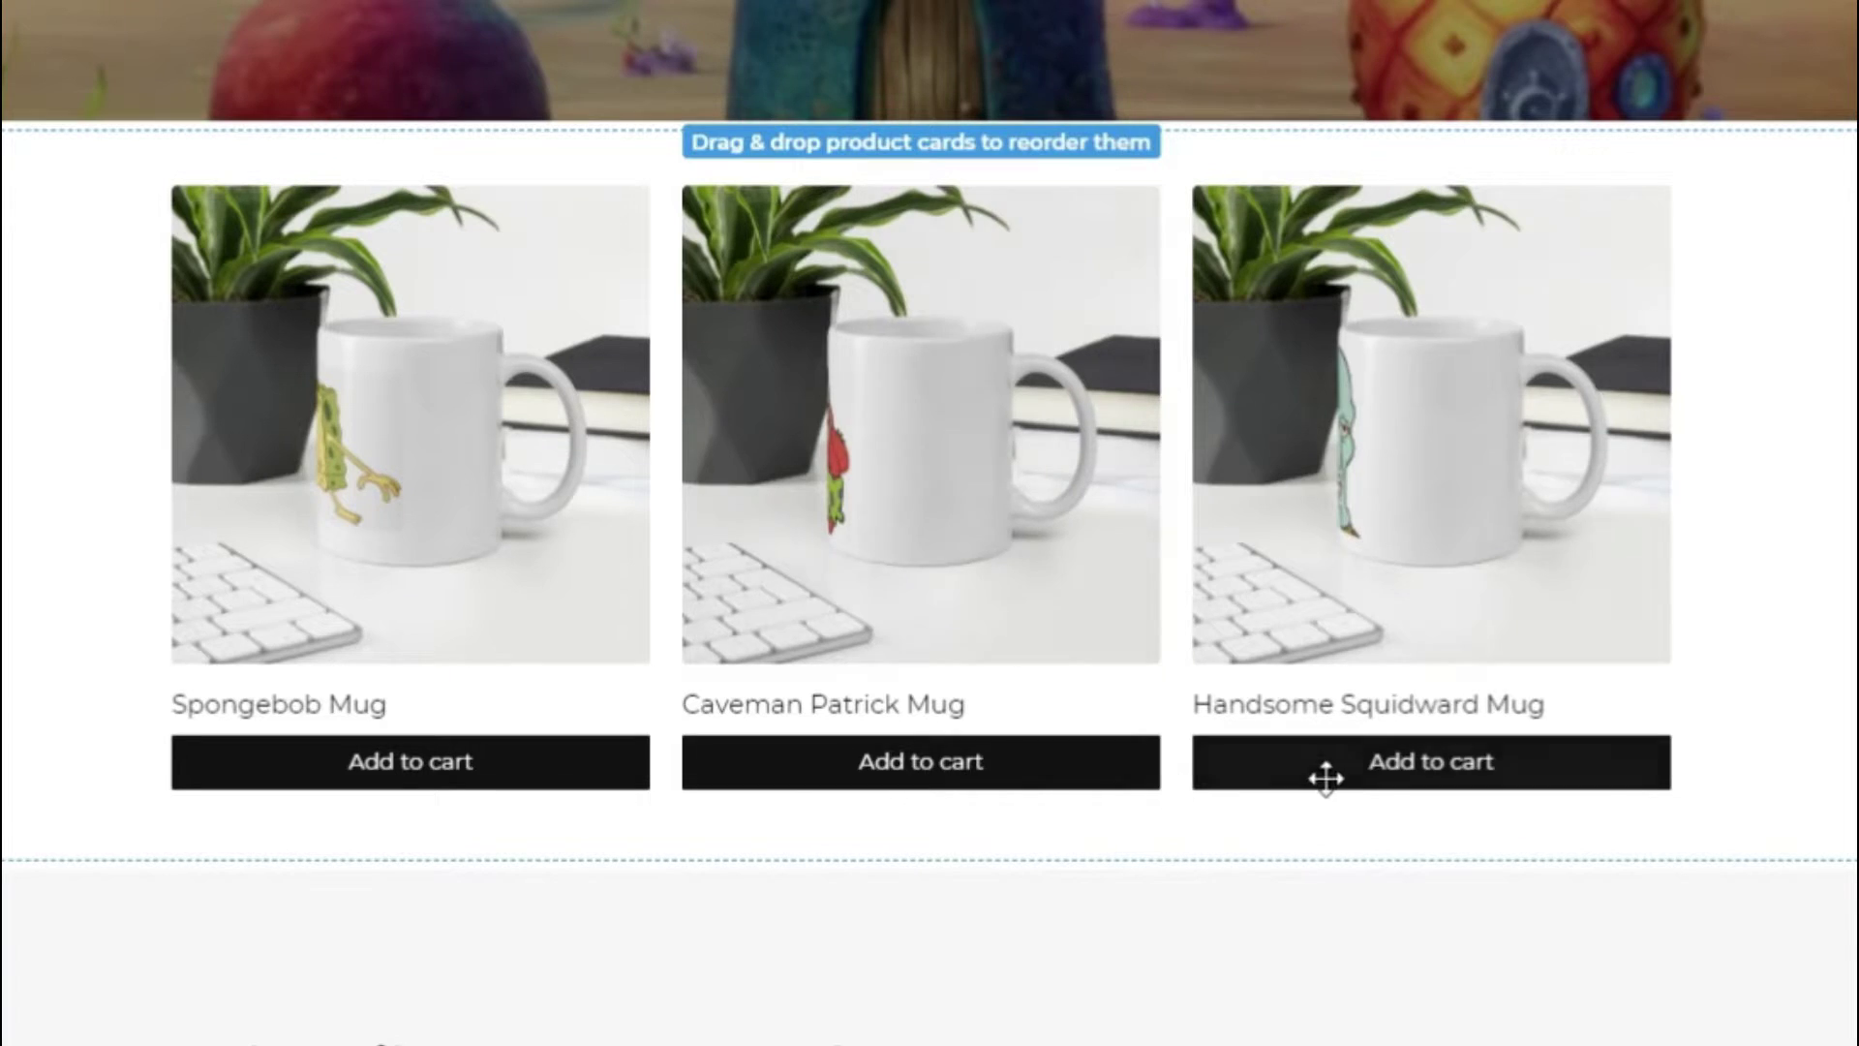
# - Move the Handsome Squidward Mug ahead of the Caveman Patrick Mug and review the footer and newsletter subscription modules
pyautogui.moveTo(1431, 762); pyautogui.dragTo(921, 761)
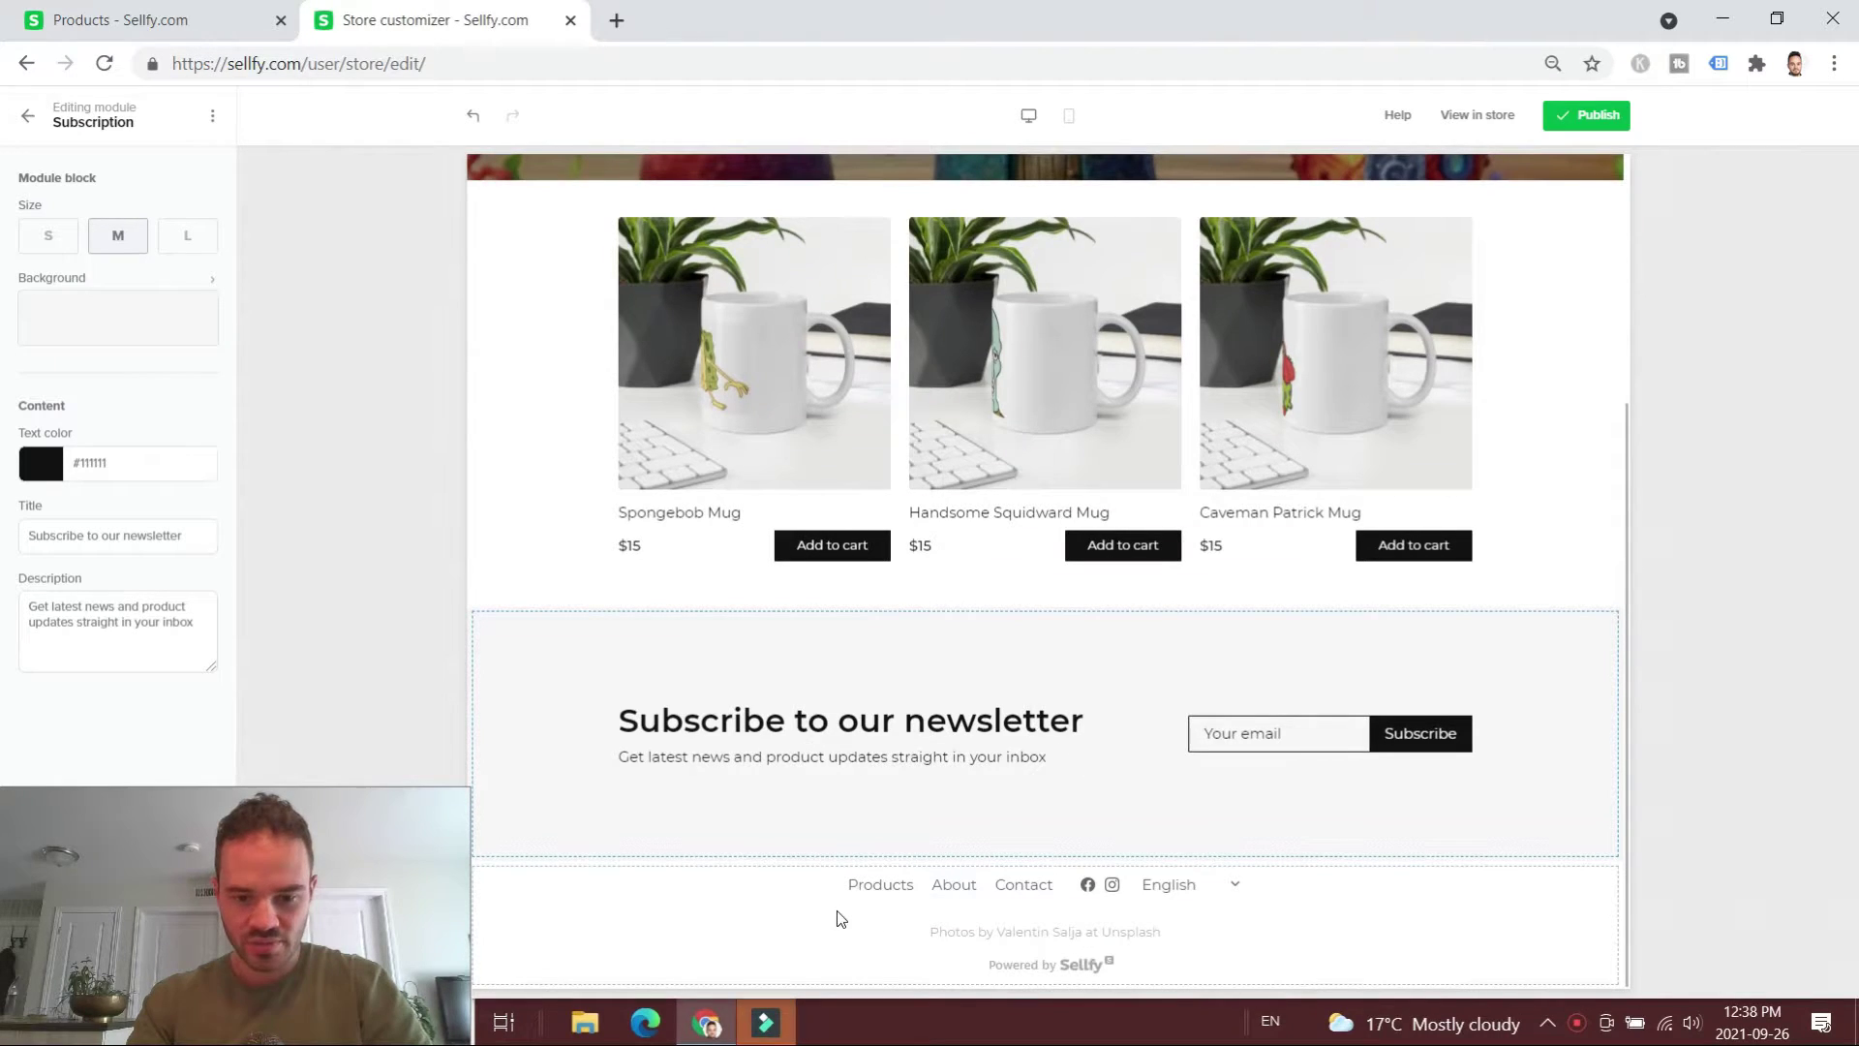
pyautogui.click(824, 918)
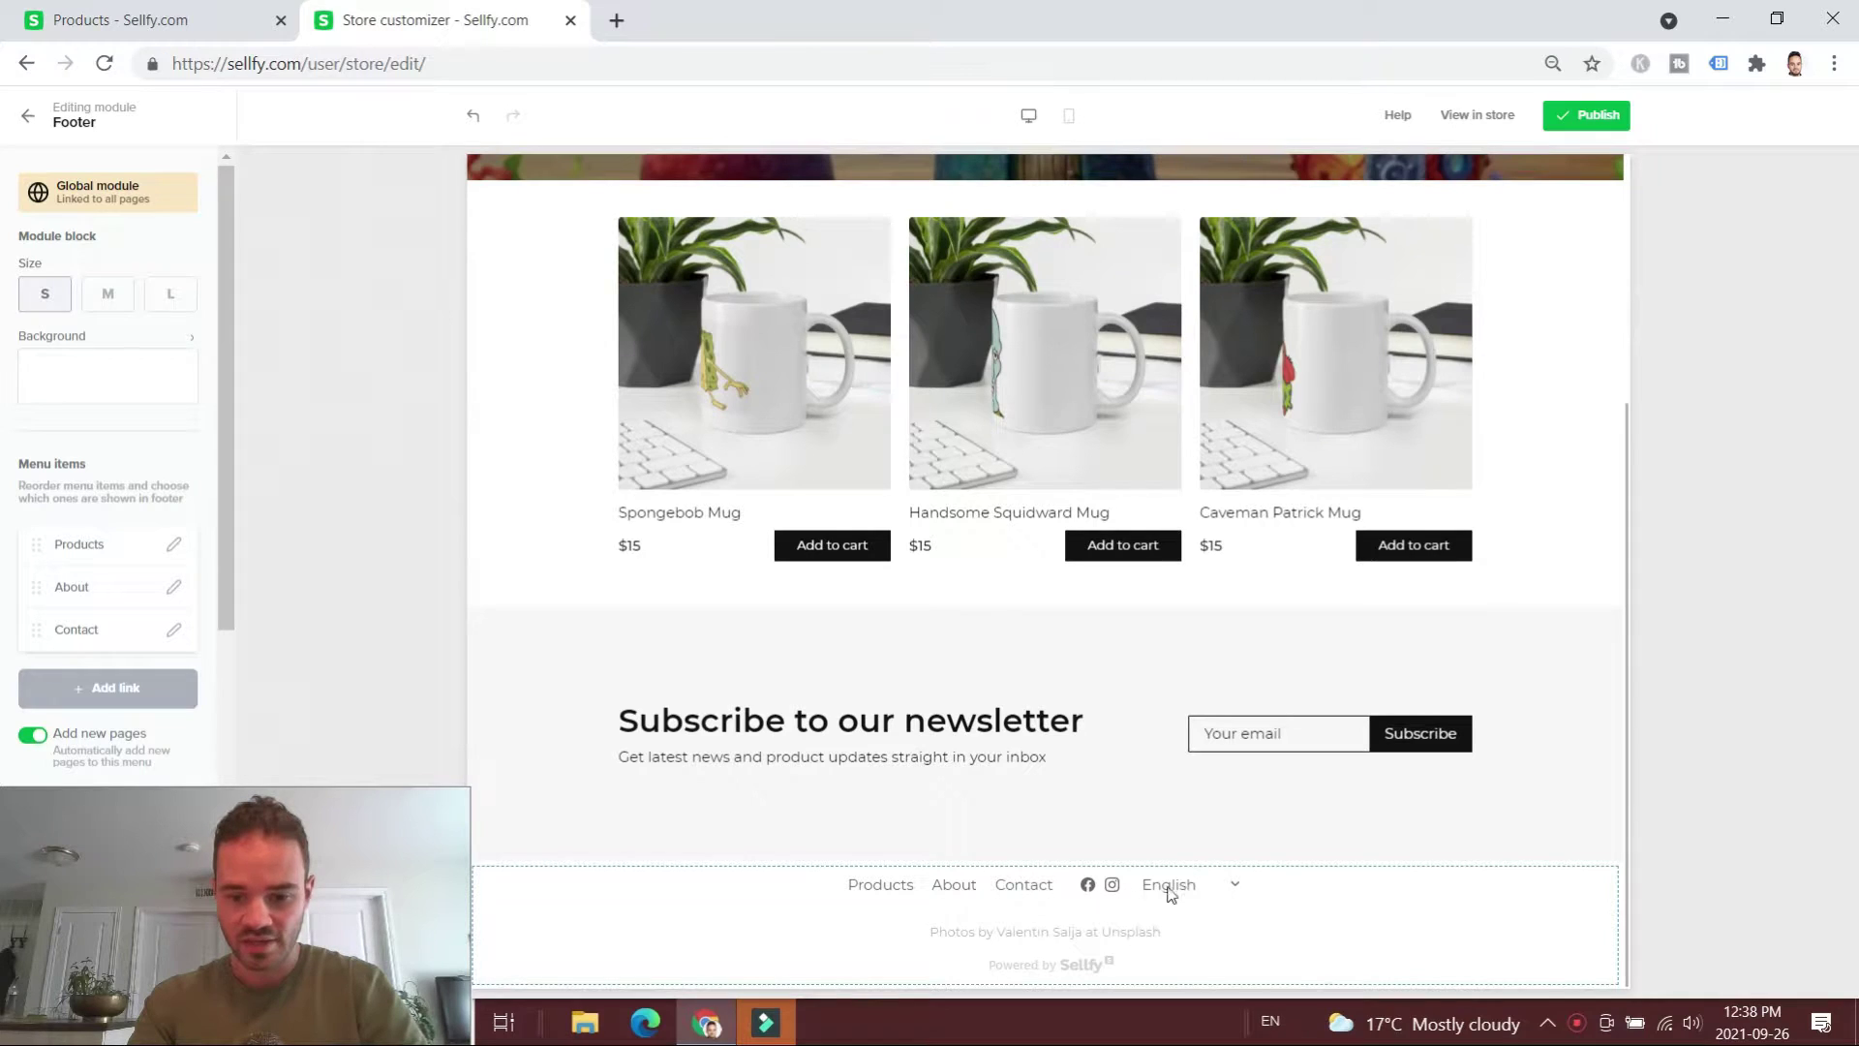
pyautogui.click(889, 772)
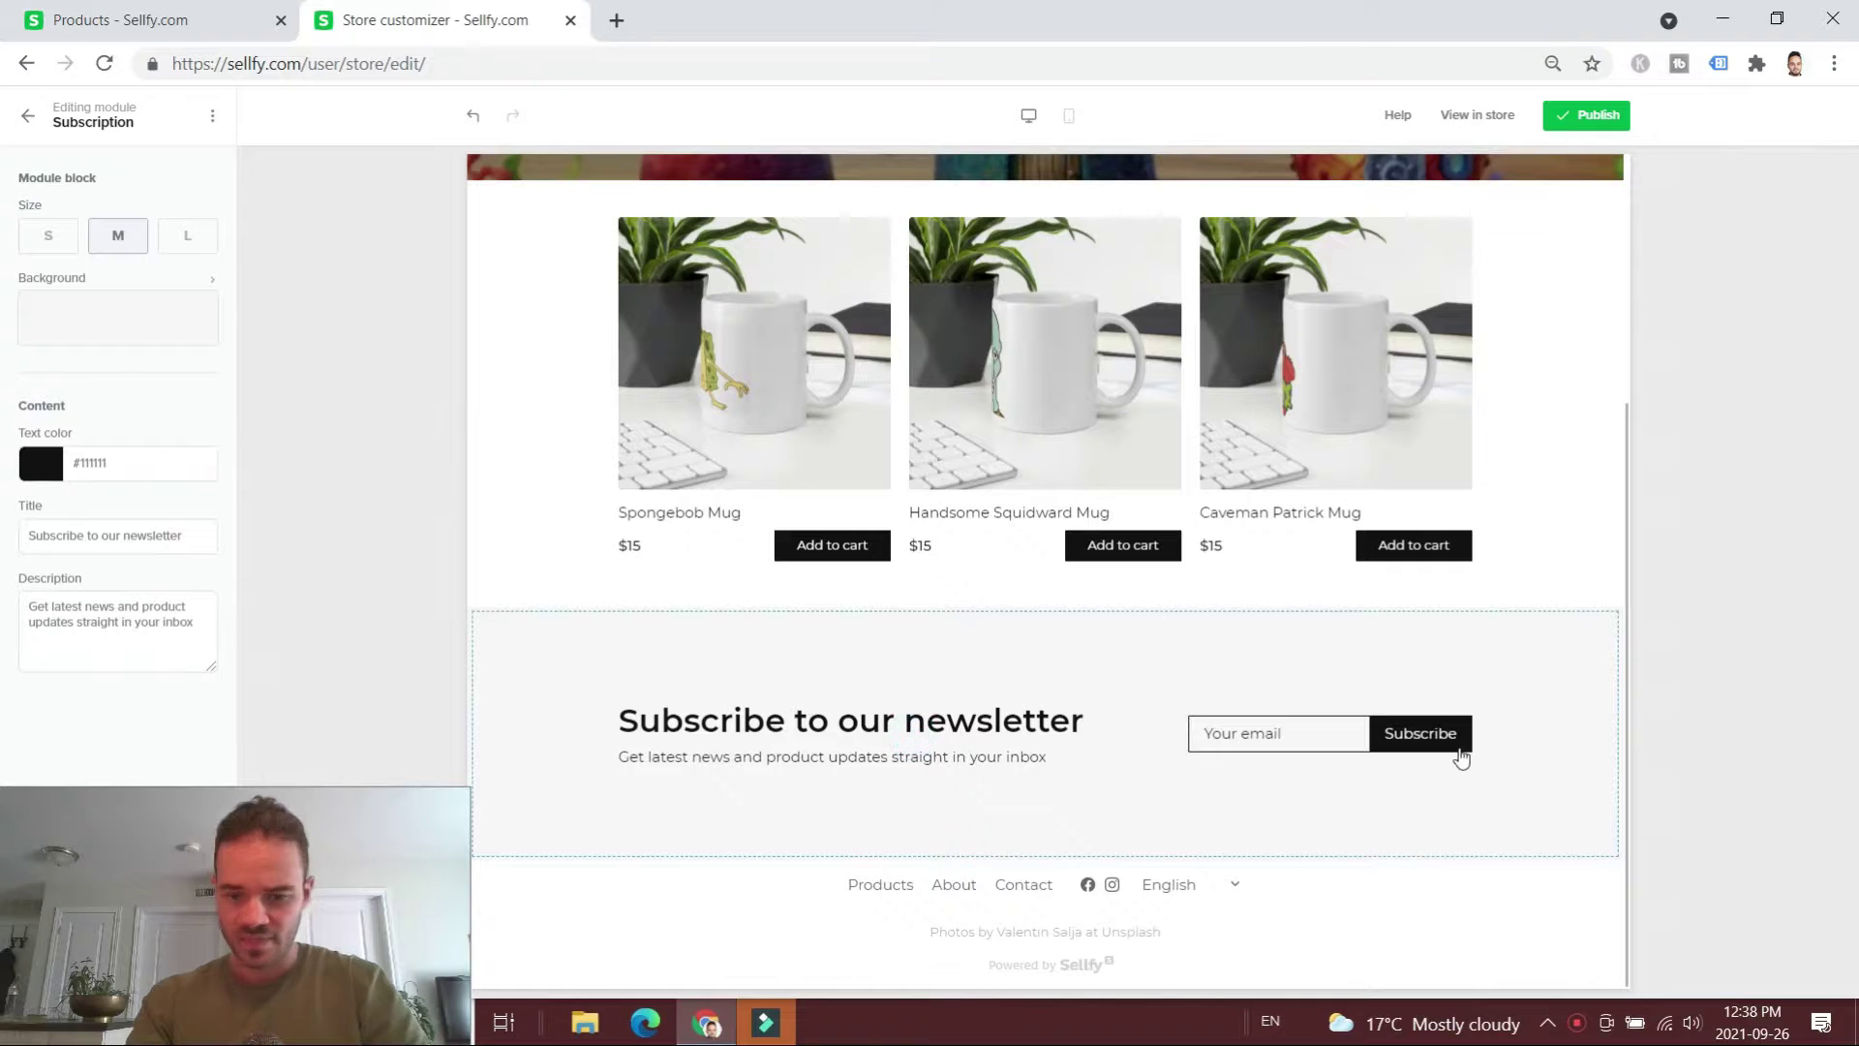
pyautogui.press('Escape')
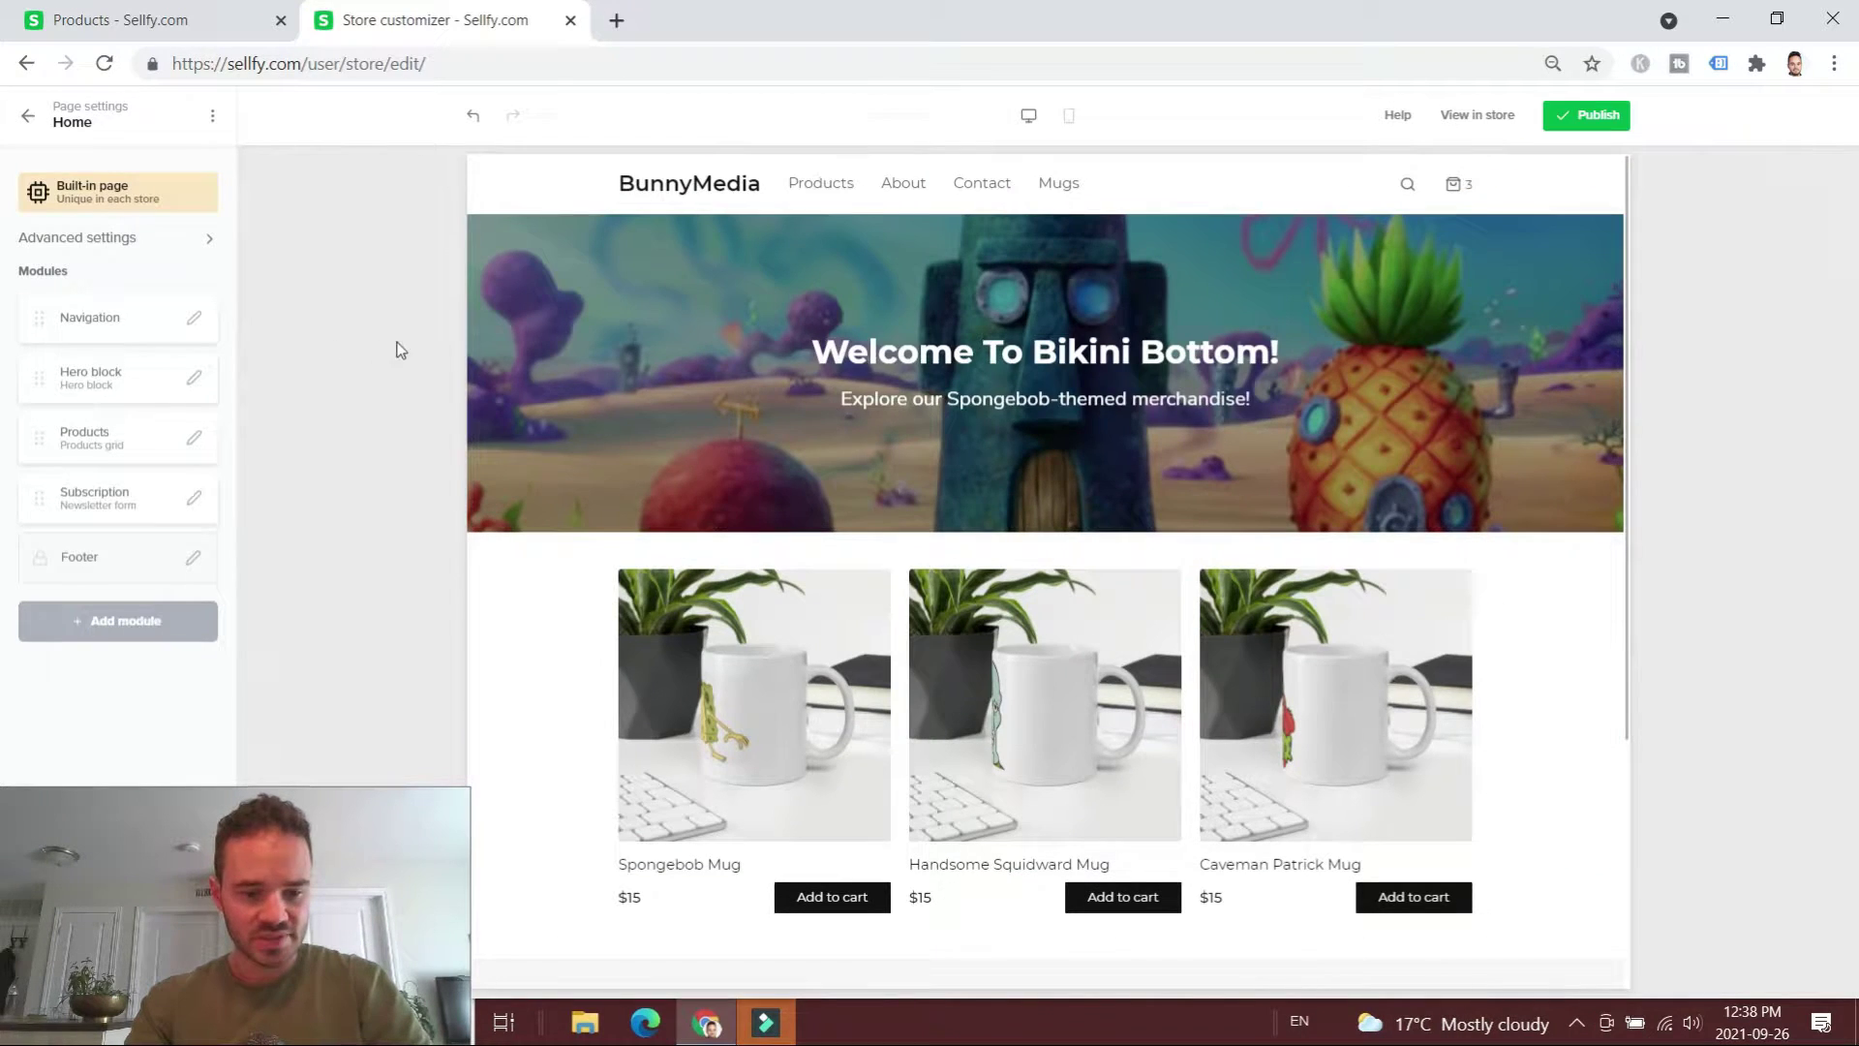
pyautogui.scroll(-3, 1041, 534)
pyautogui.click(644, 460)
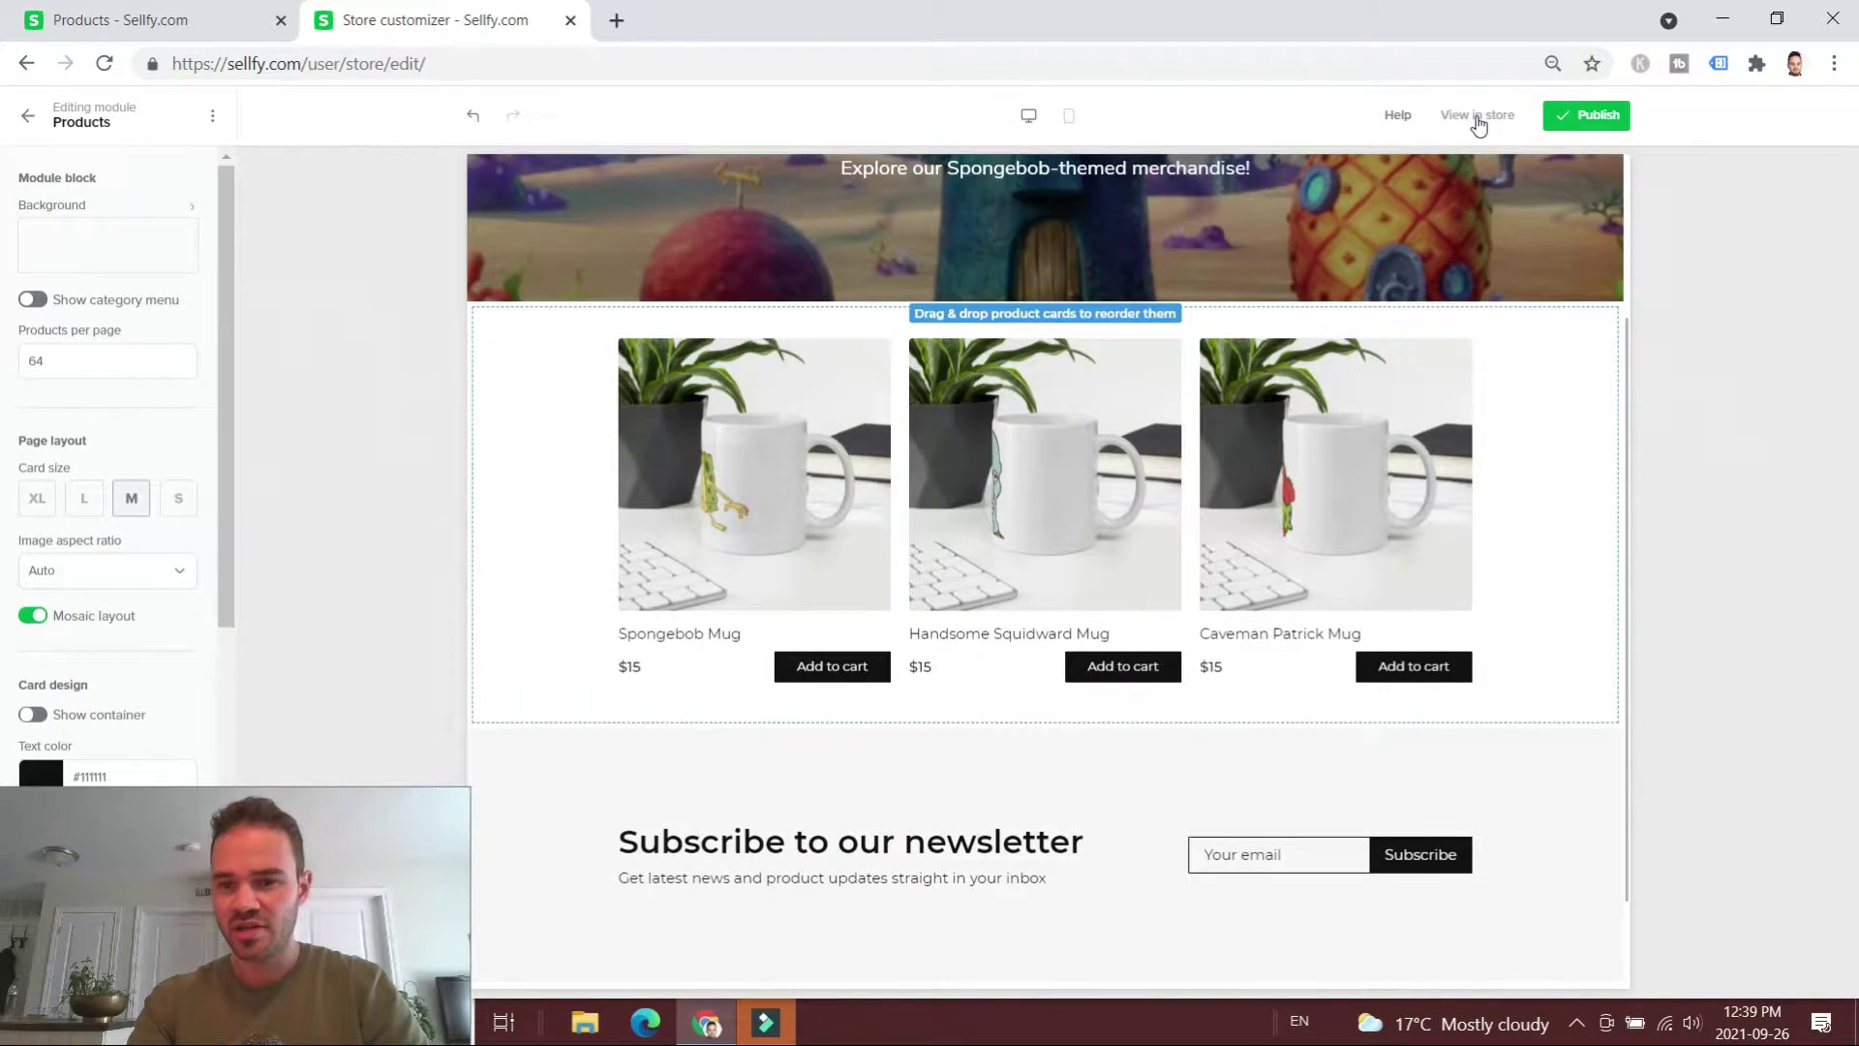
# - View the live store and look over its home page and product listing
pyautogui.click(1476, 115)
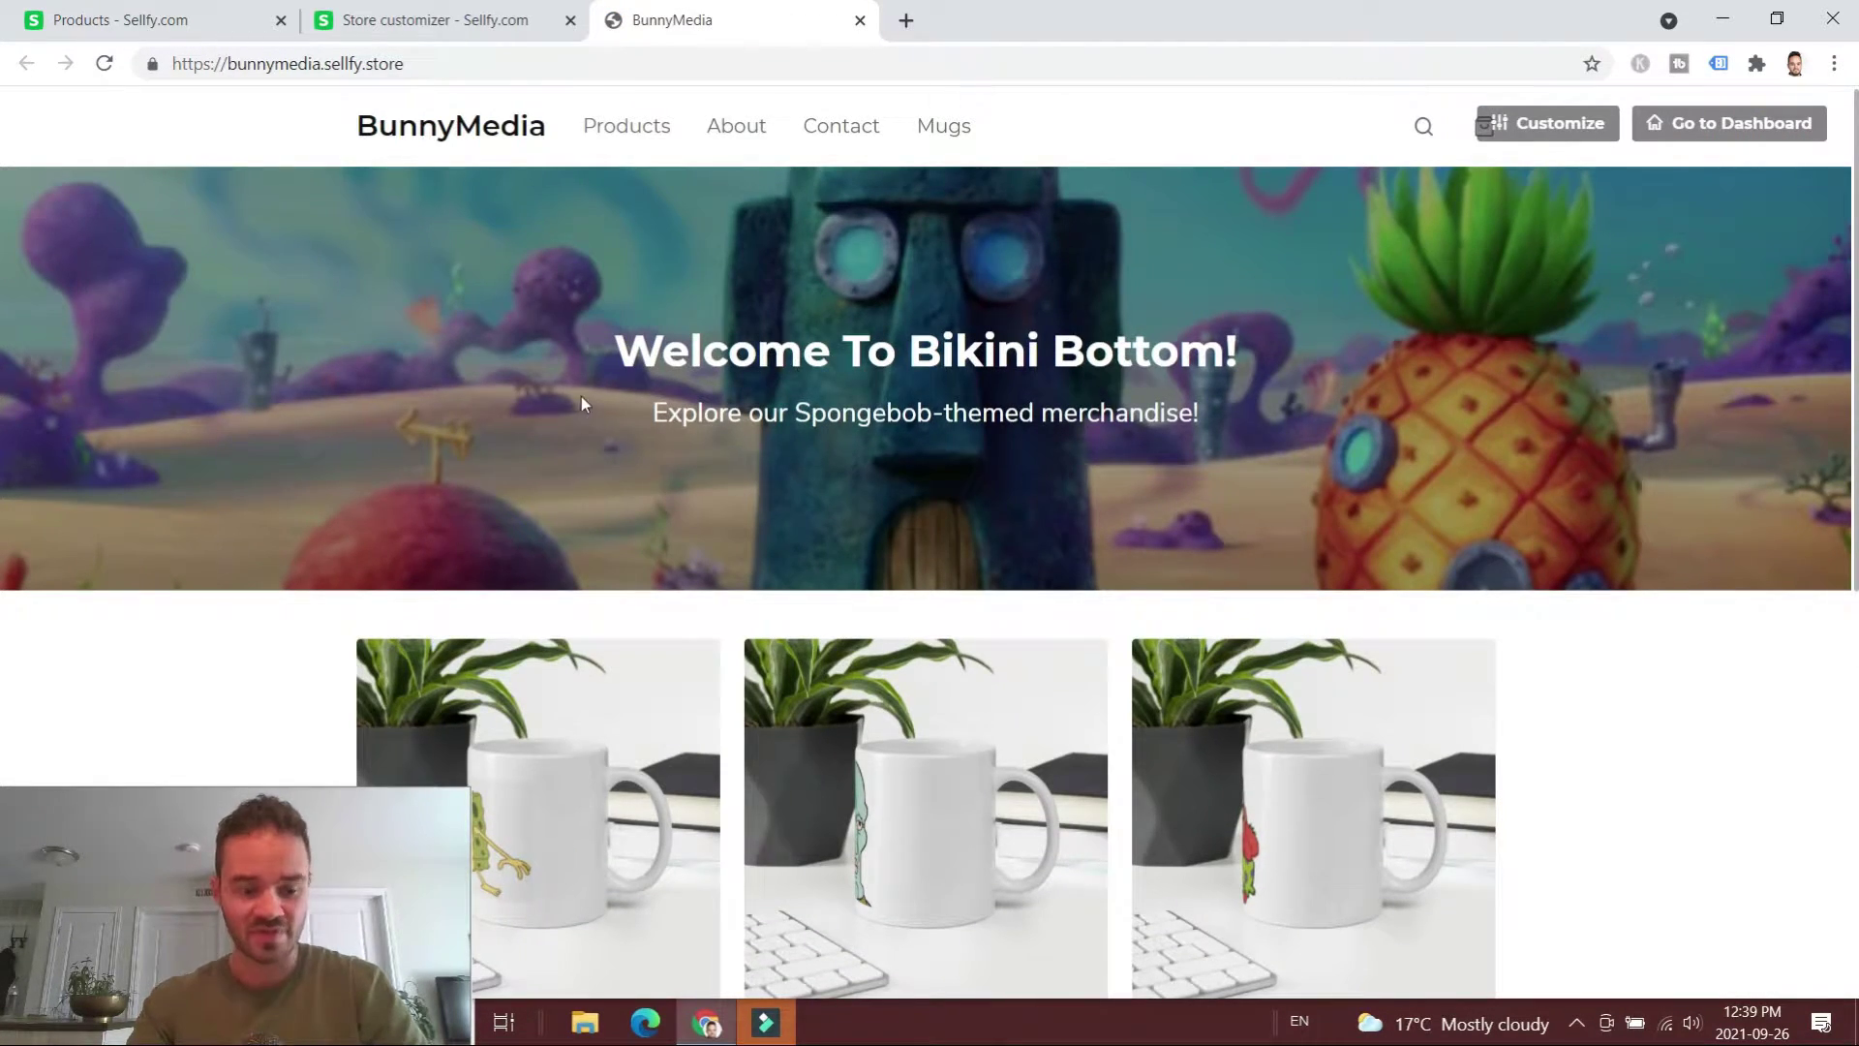
pyautogui.scroll(-3, 582, 403)
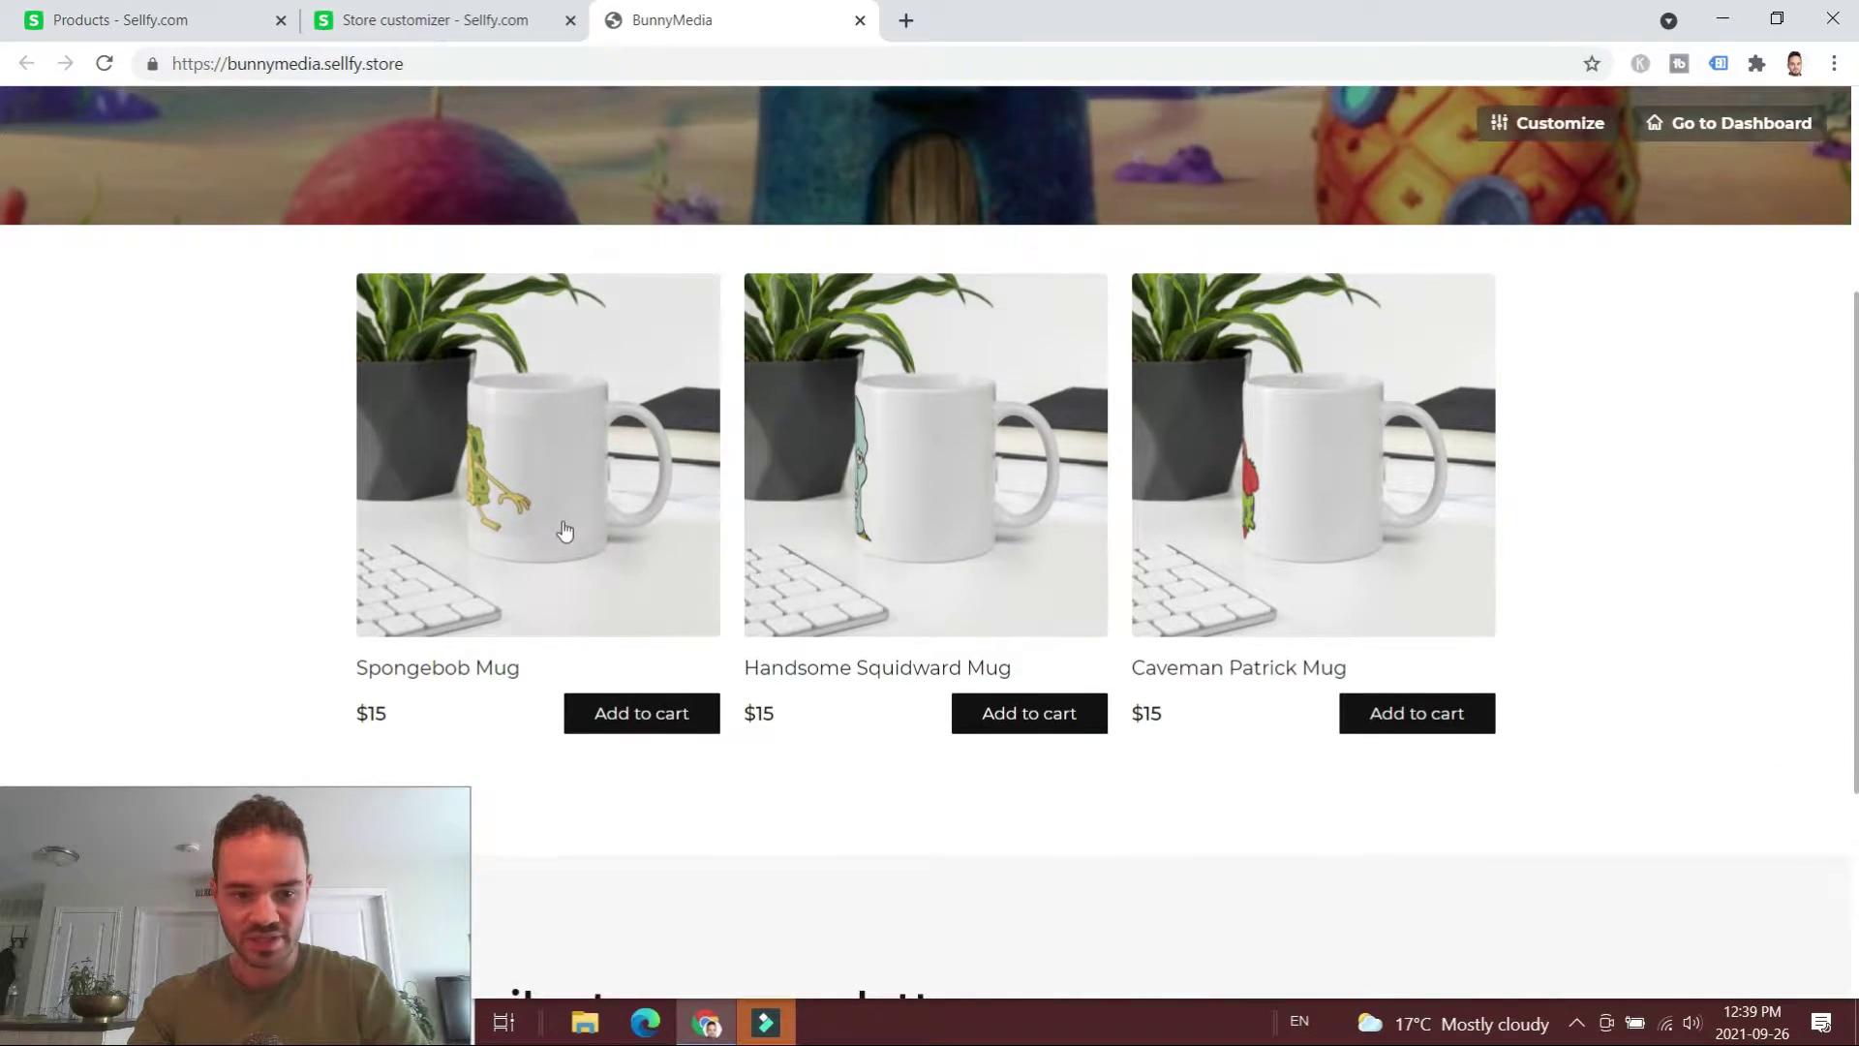
pyautogui.scroll(-3, 565, 536)
# - Open the Spongebob Mug's product page in the live store and browse its mockup images
pyautogui.click(543, 289)
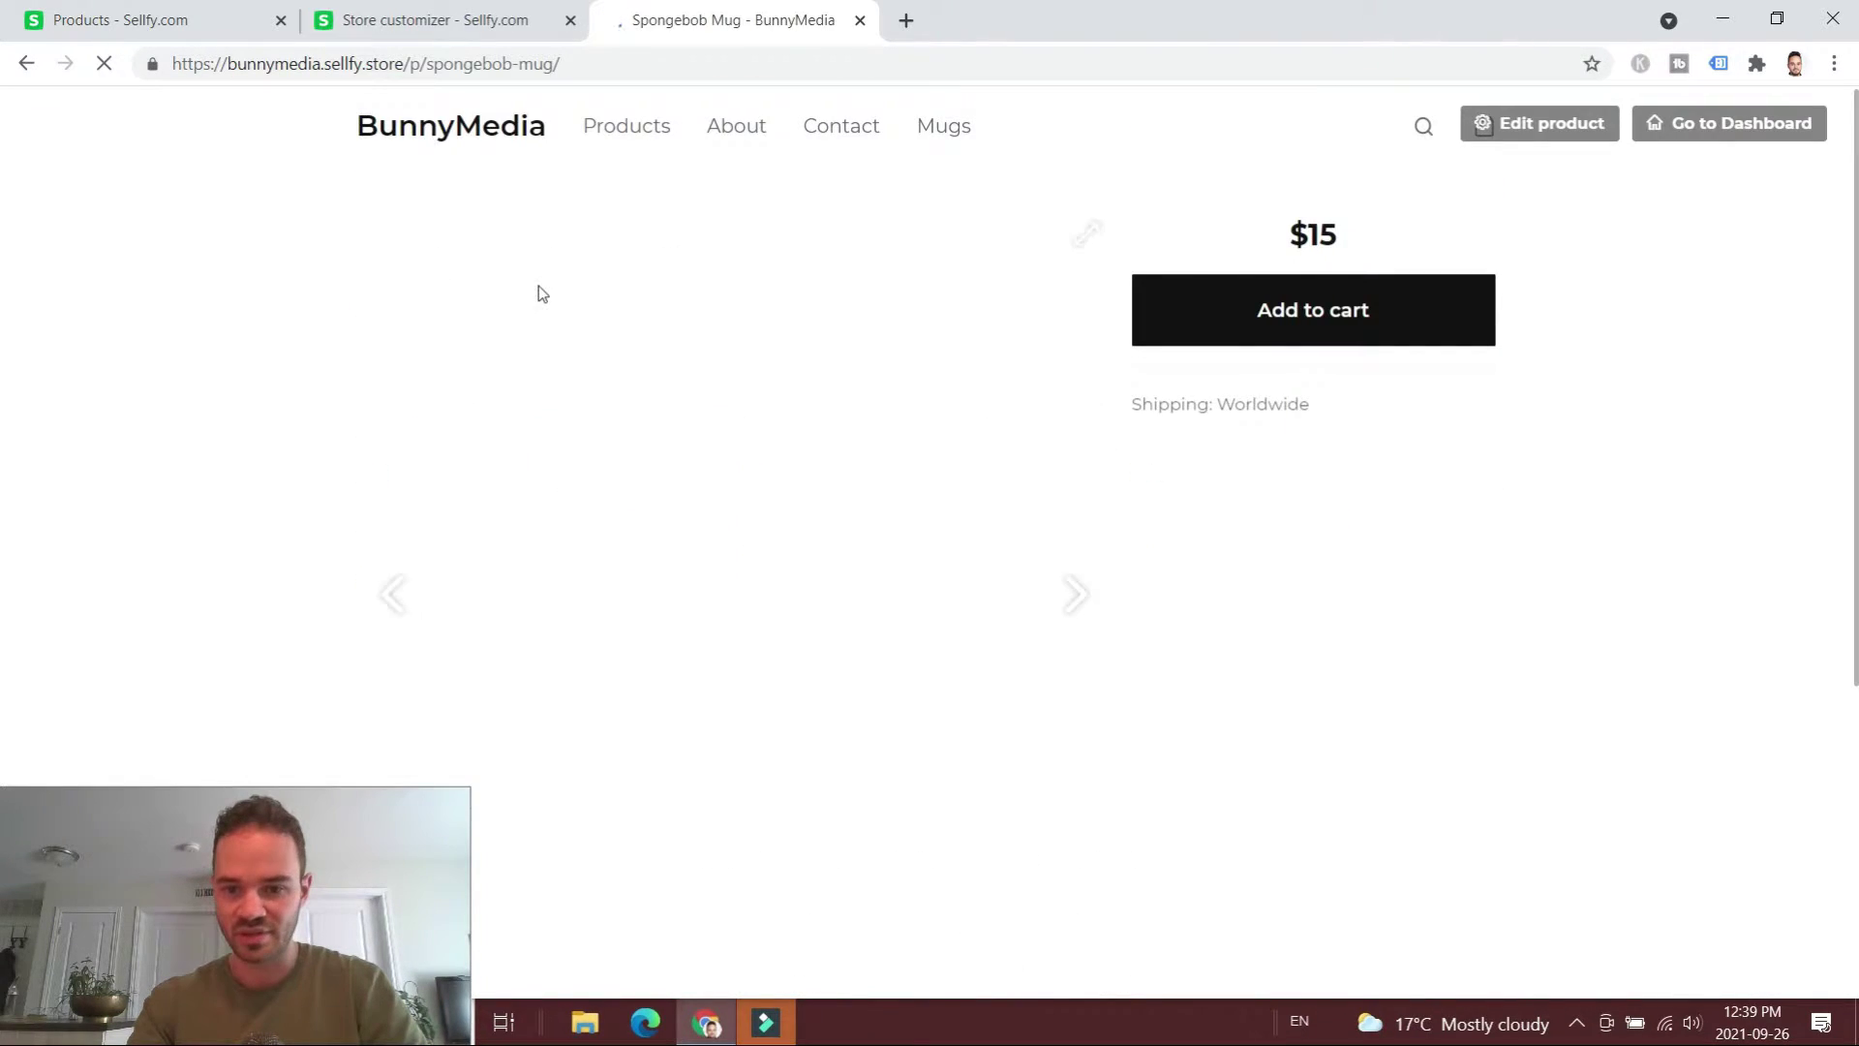
pyautogui.scroll(-1, 734, 393)
pyautogui.click(561, 678)
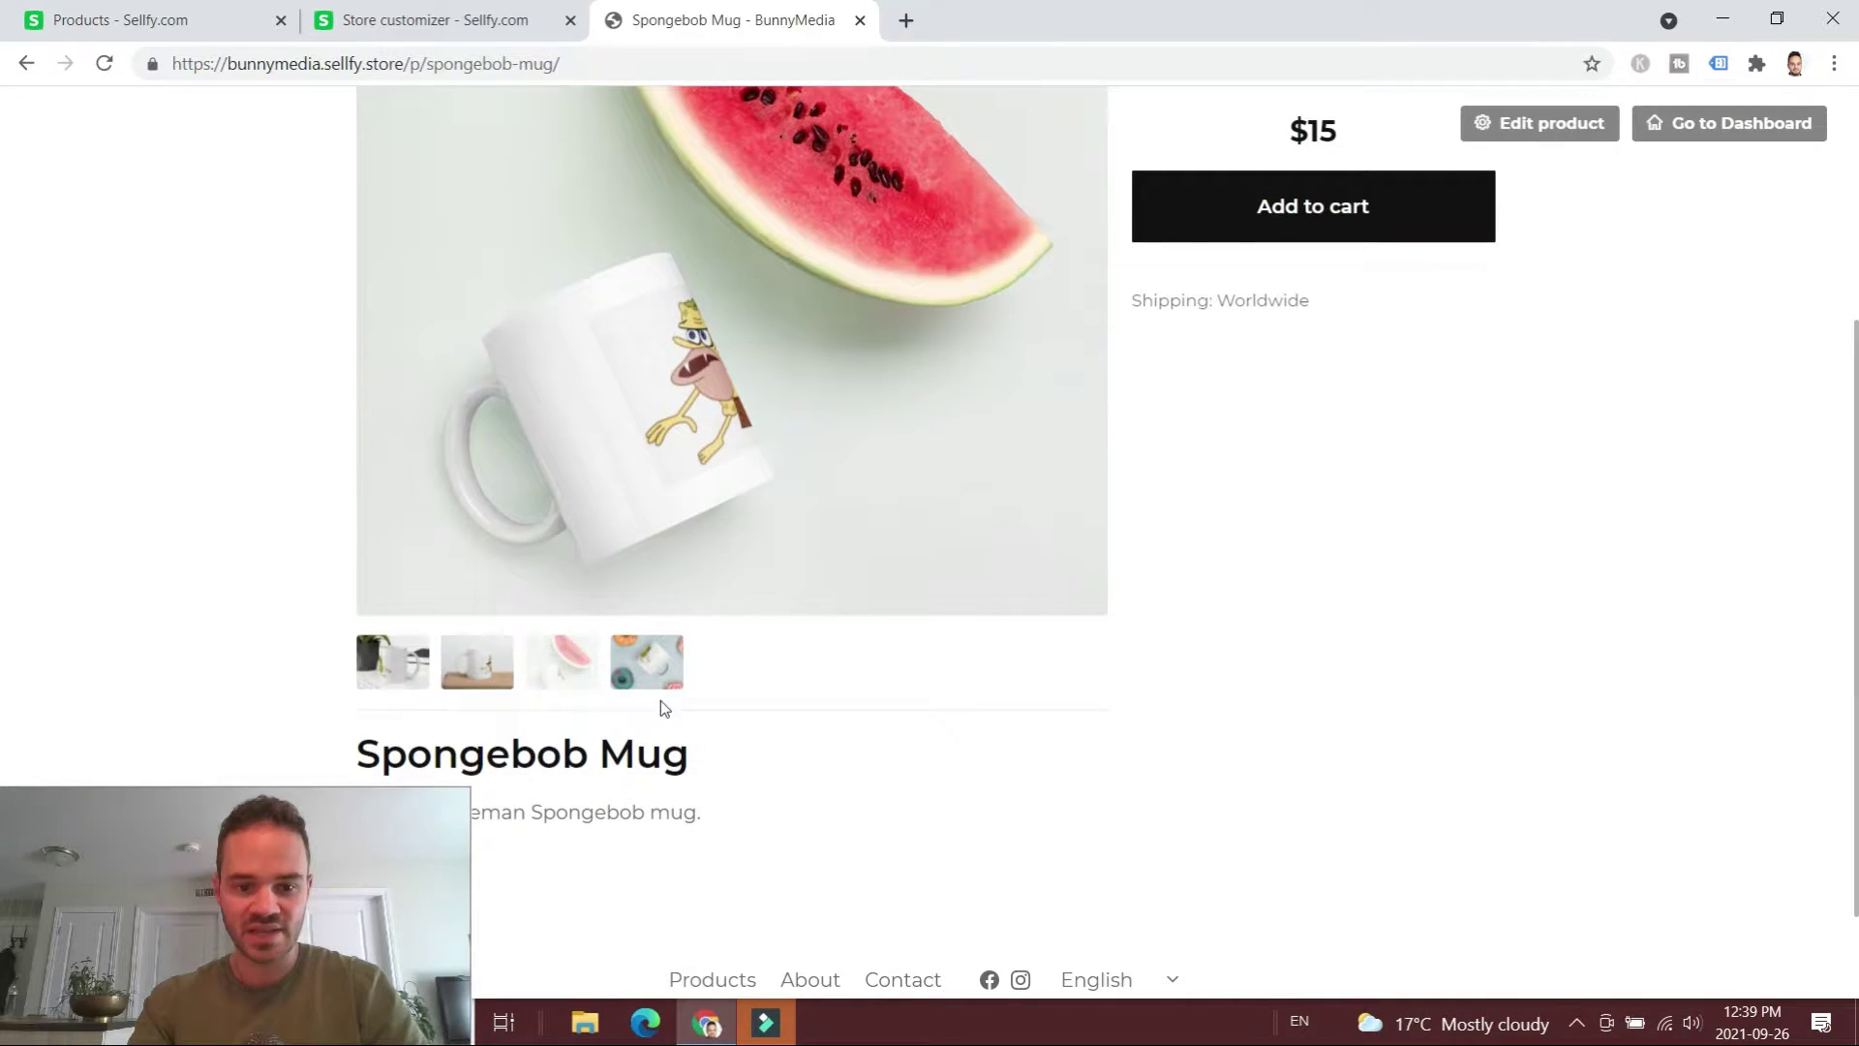
pyautogui.click(659, 678)
pyautogui.click(496, 781)
pyautogui.click(402, 772)
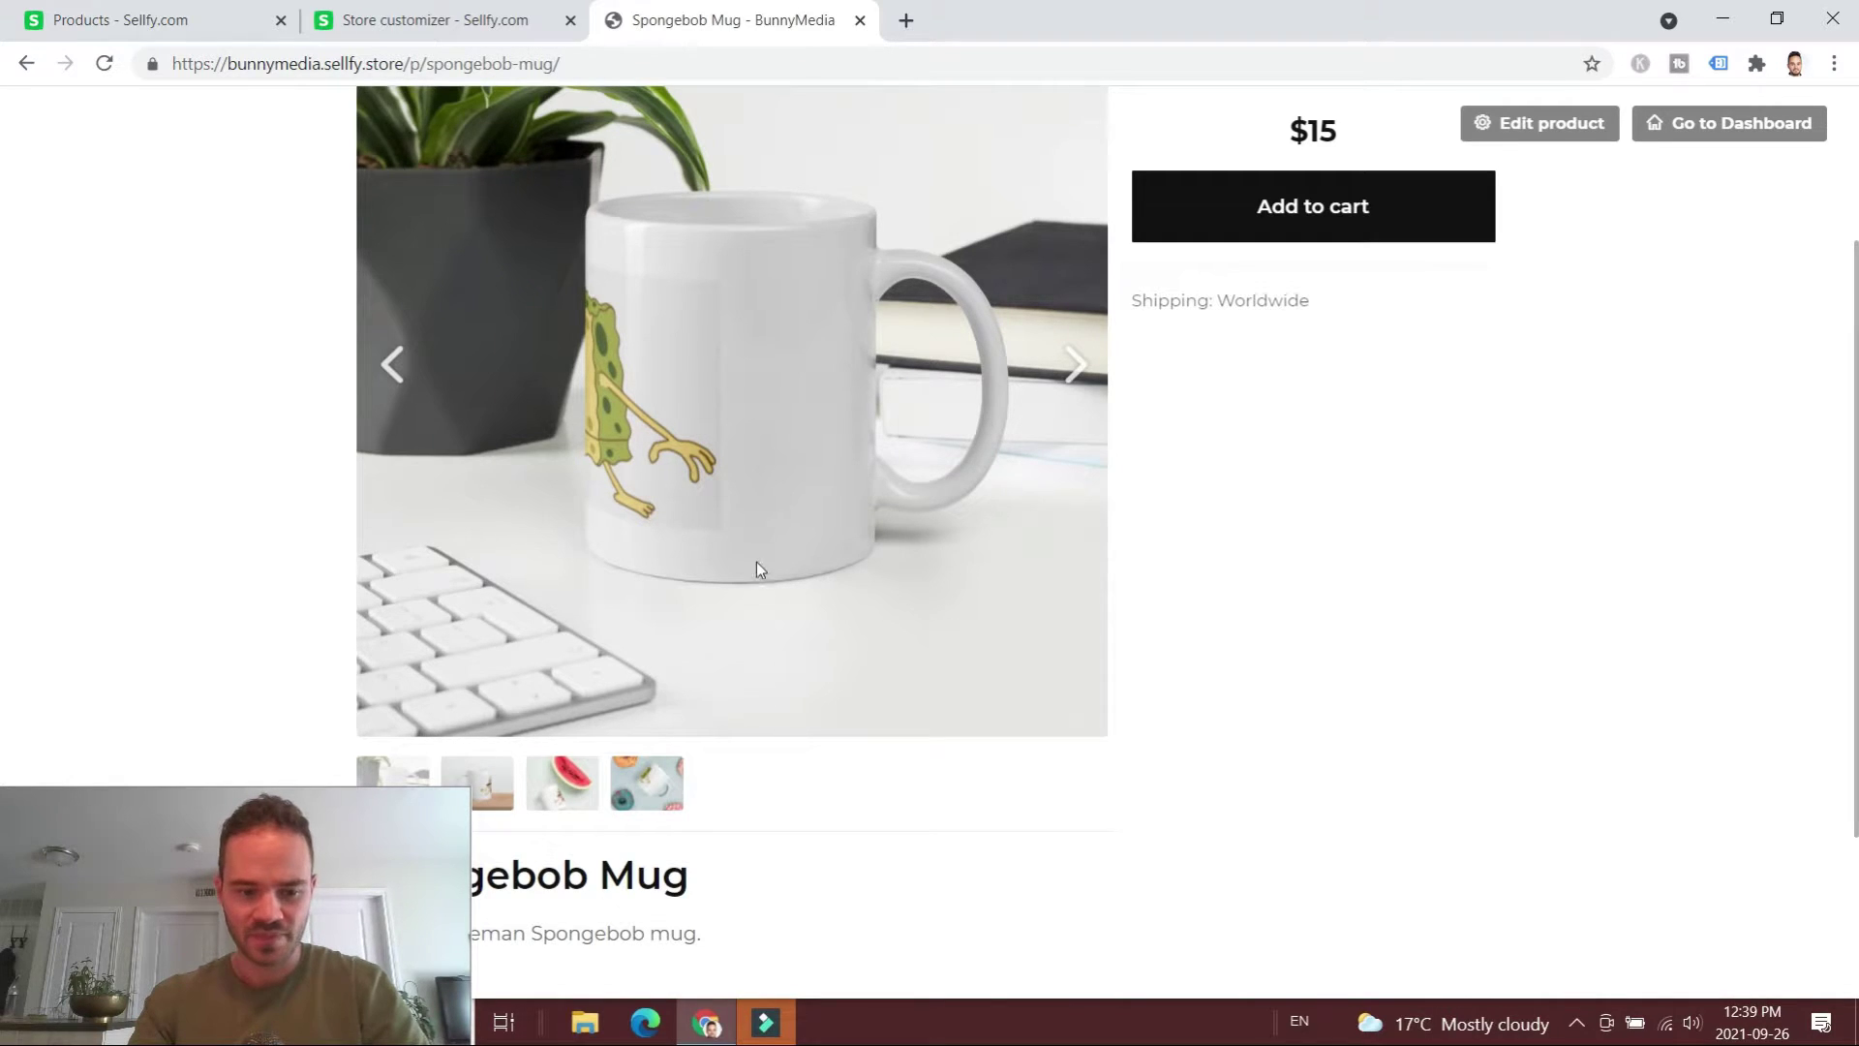
# - View the Spongebob Mug's second mockup image and review the product title and description on its page
pyautogui.scroll(1, 735, 463)
pyautogui.scroll(-3, 678, 581)
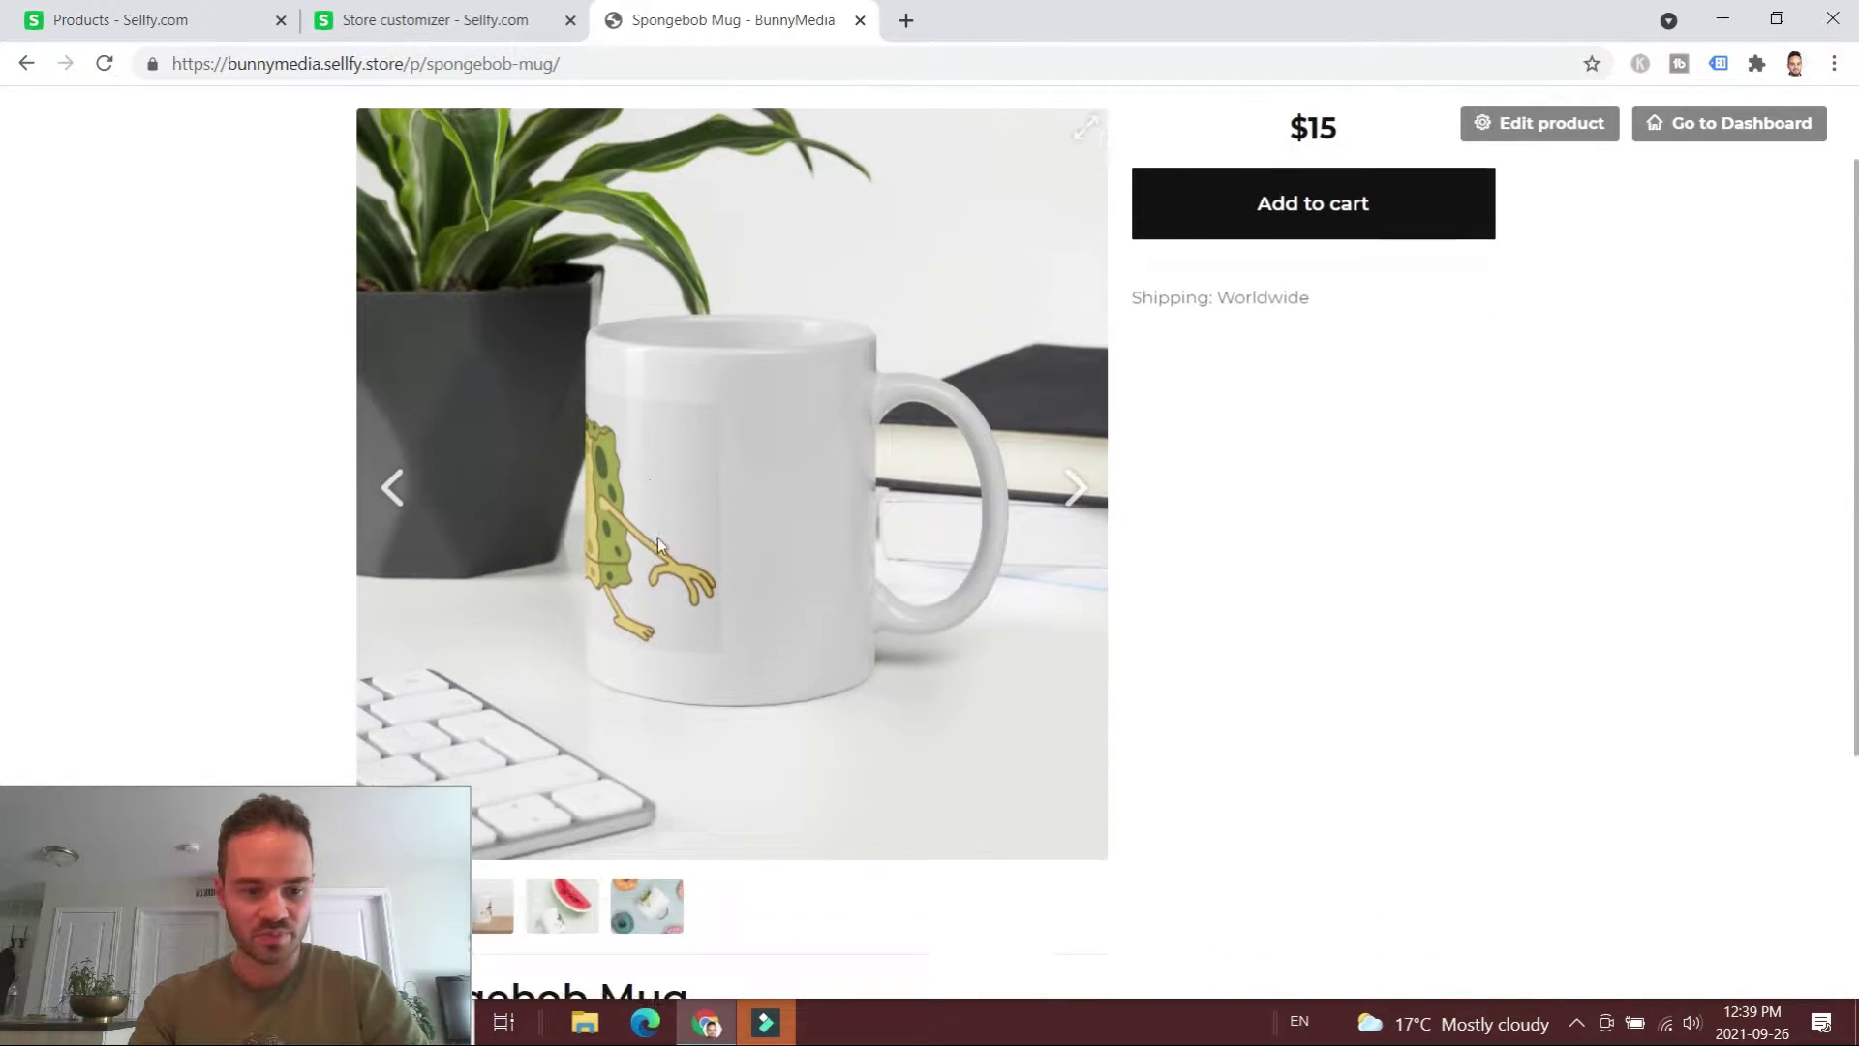
pyautogui.scroll(1, 649, 465)
pyautogui.scroll(-2, 625, 428)
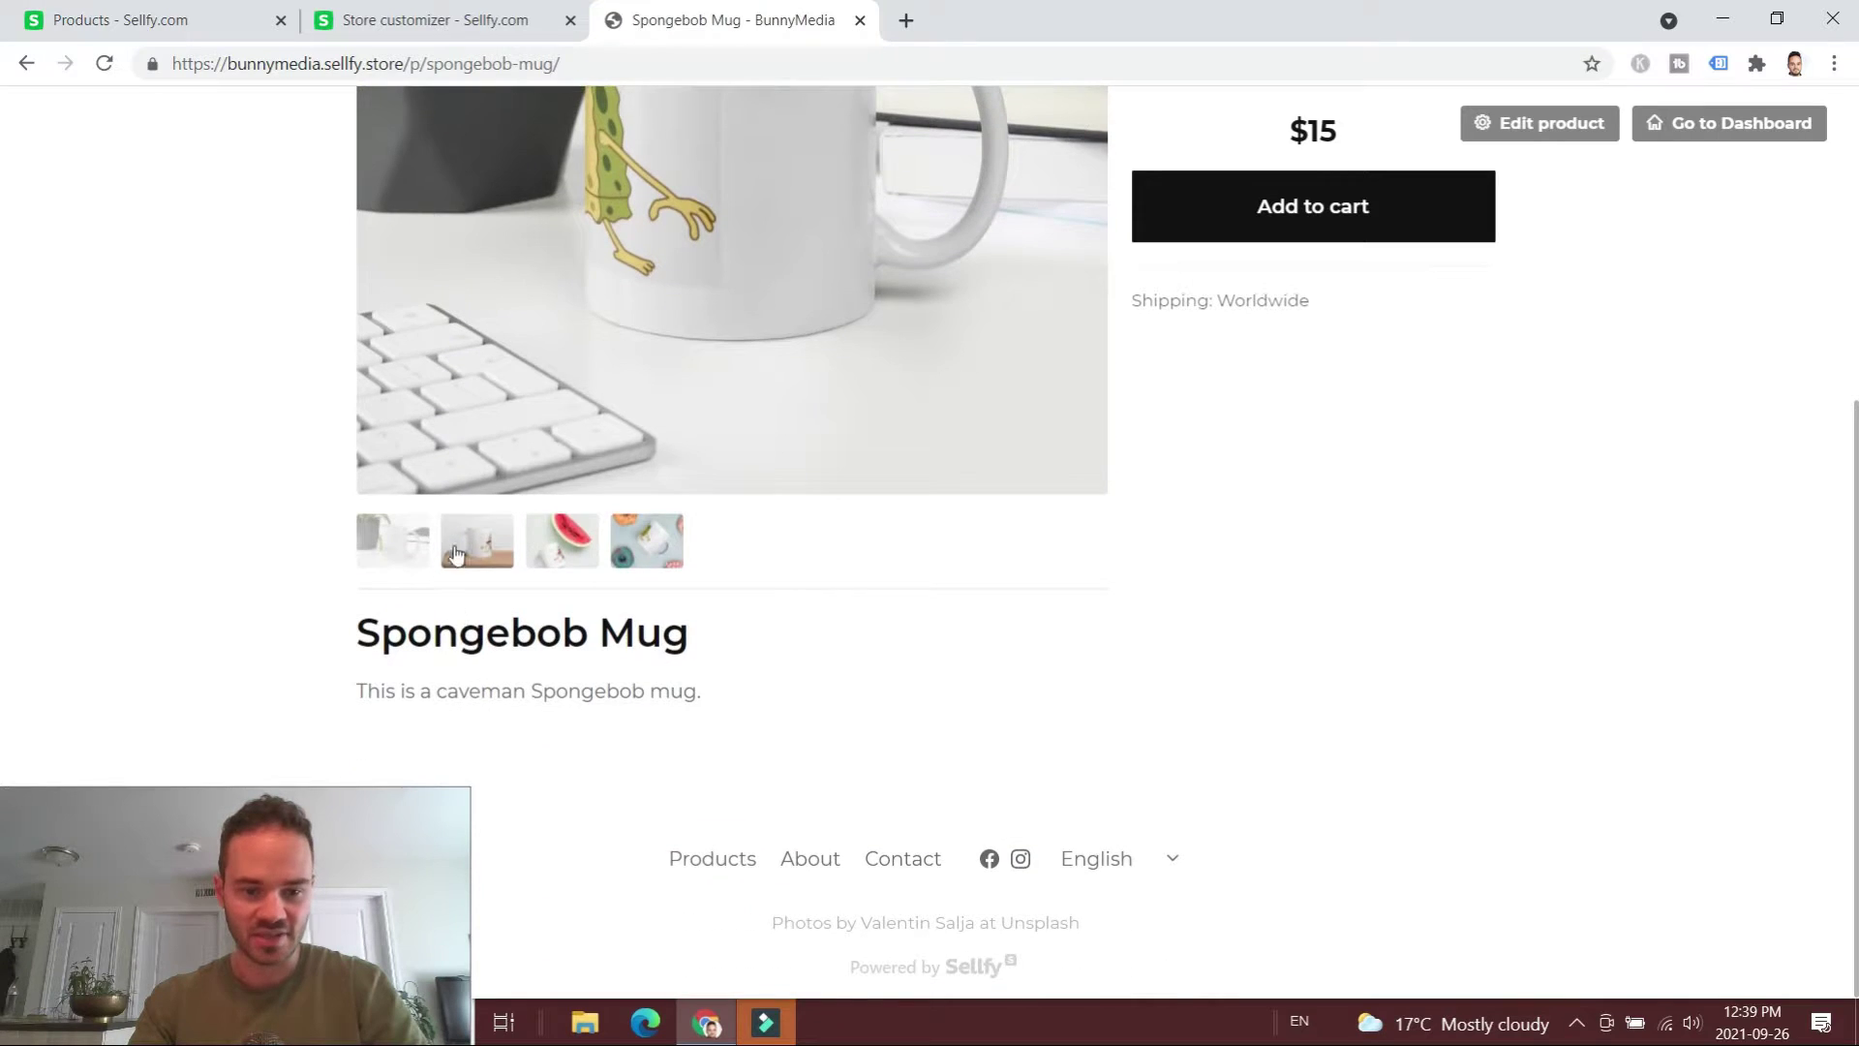
pyautogui.click(469, 533)
pyautogui.scroll(5, 645, 446)
pyautogui.scroll(-4, 713, 278)
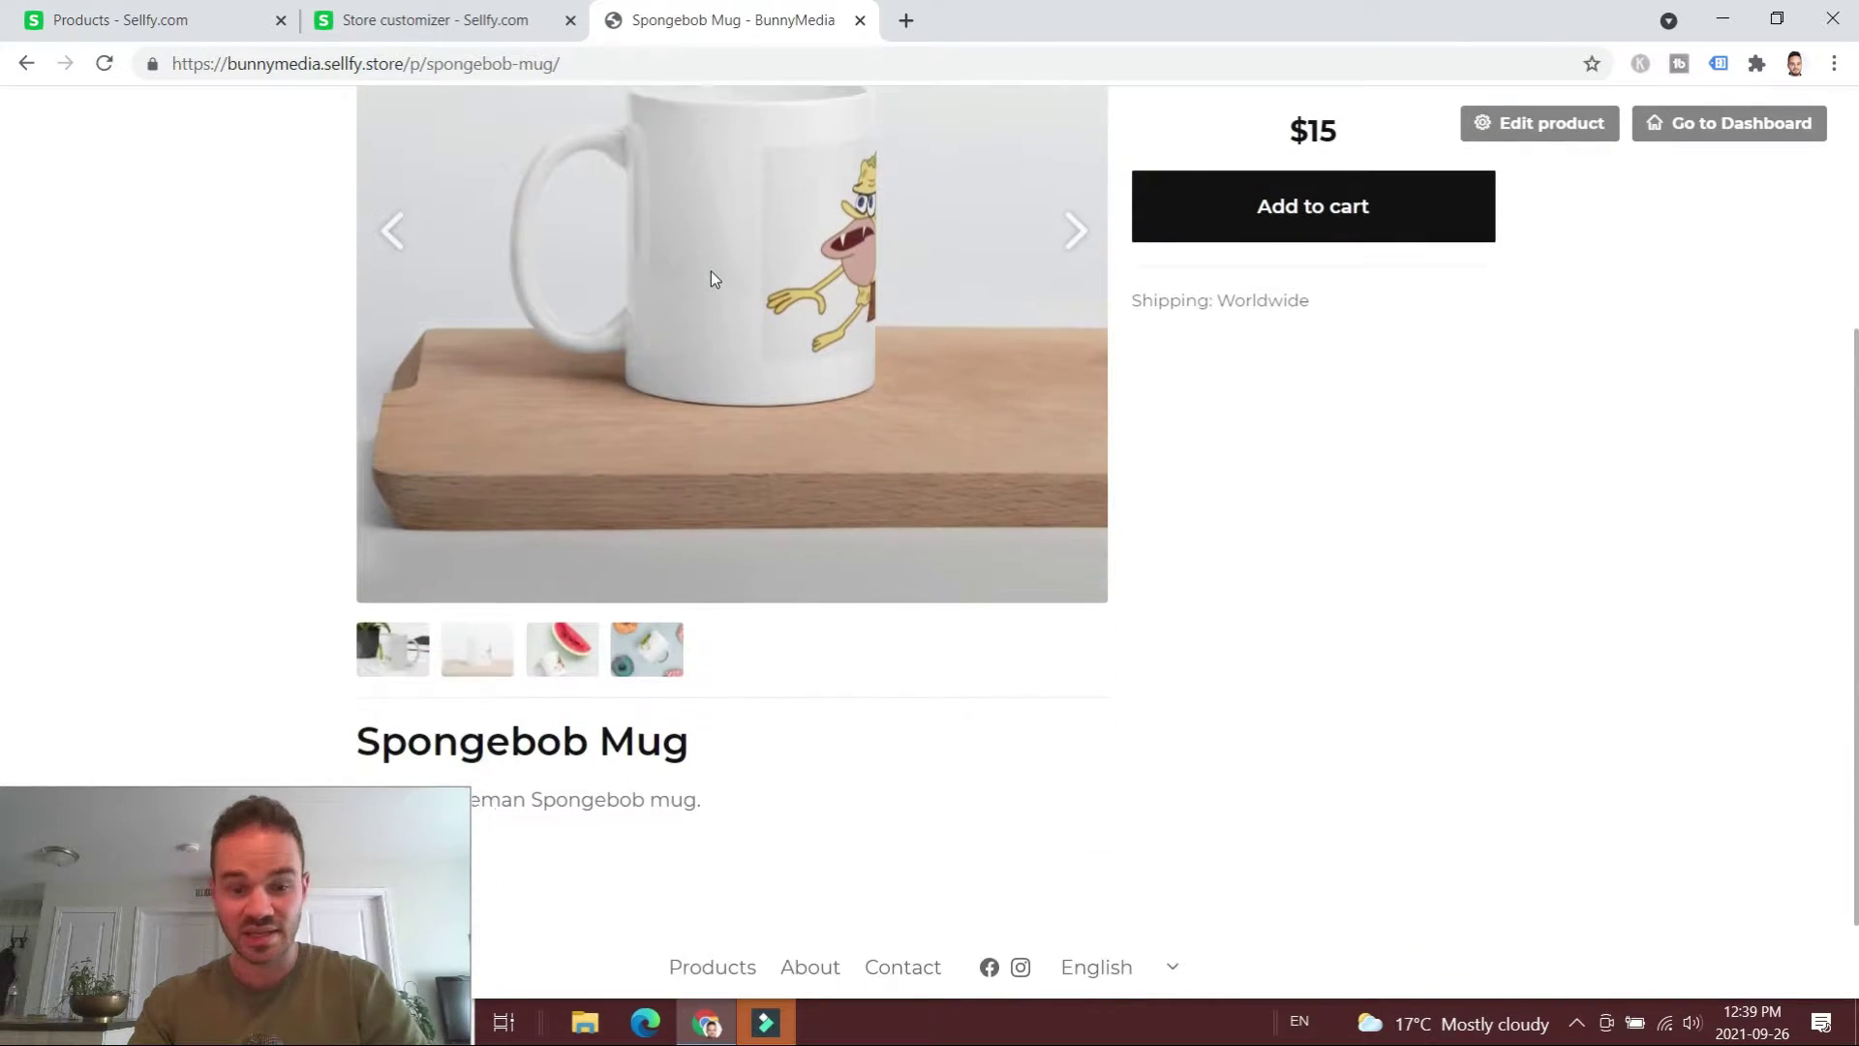
pyautogui.moveTo(726, 702); pyautogui.dragTo(357, 694)
pyautogui.moveTo(703, 629); pyautogui.dragTo(416, 610)
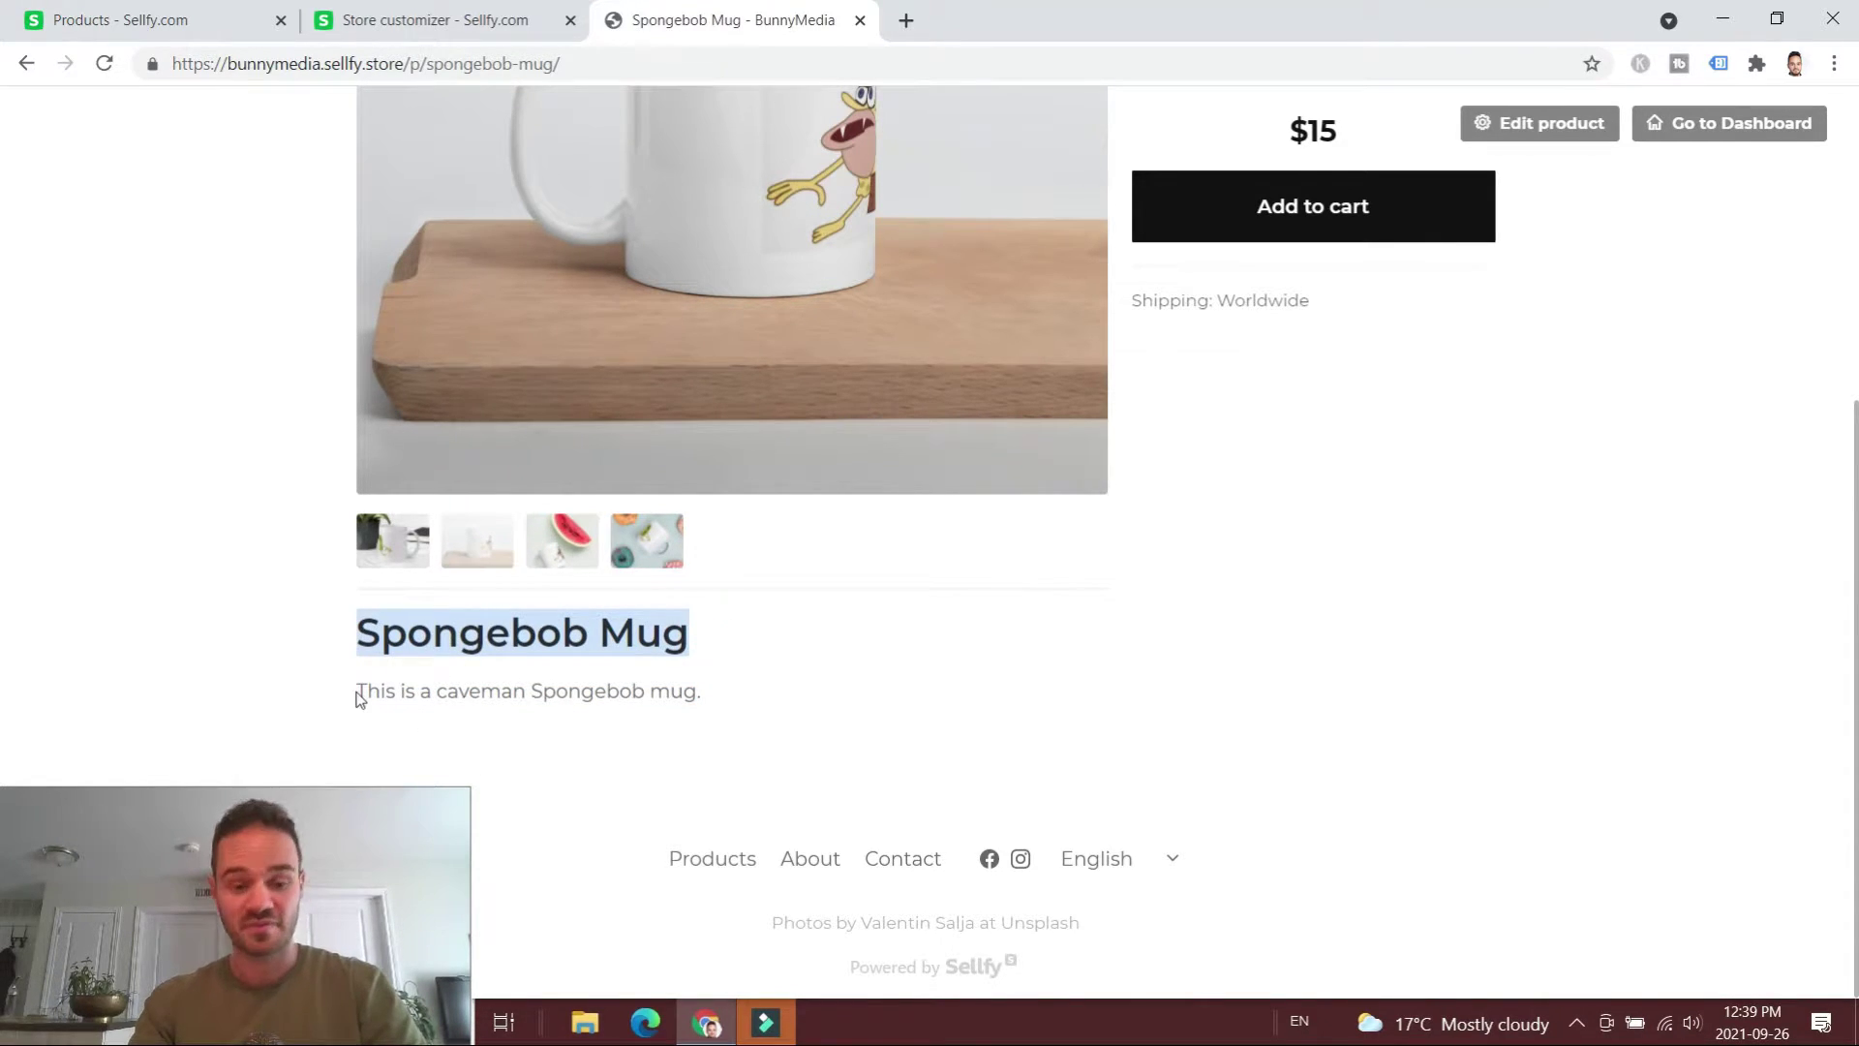
pyautogui.moveTo(710, 698); pyautogui.dragTo(357, 693)
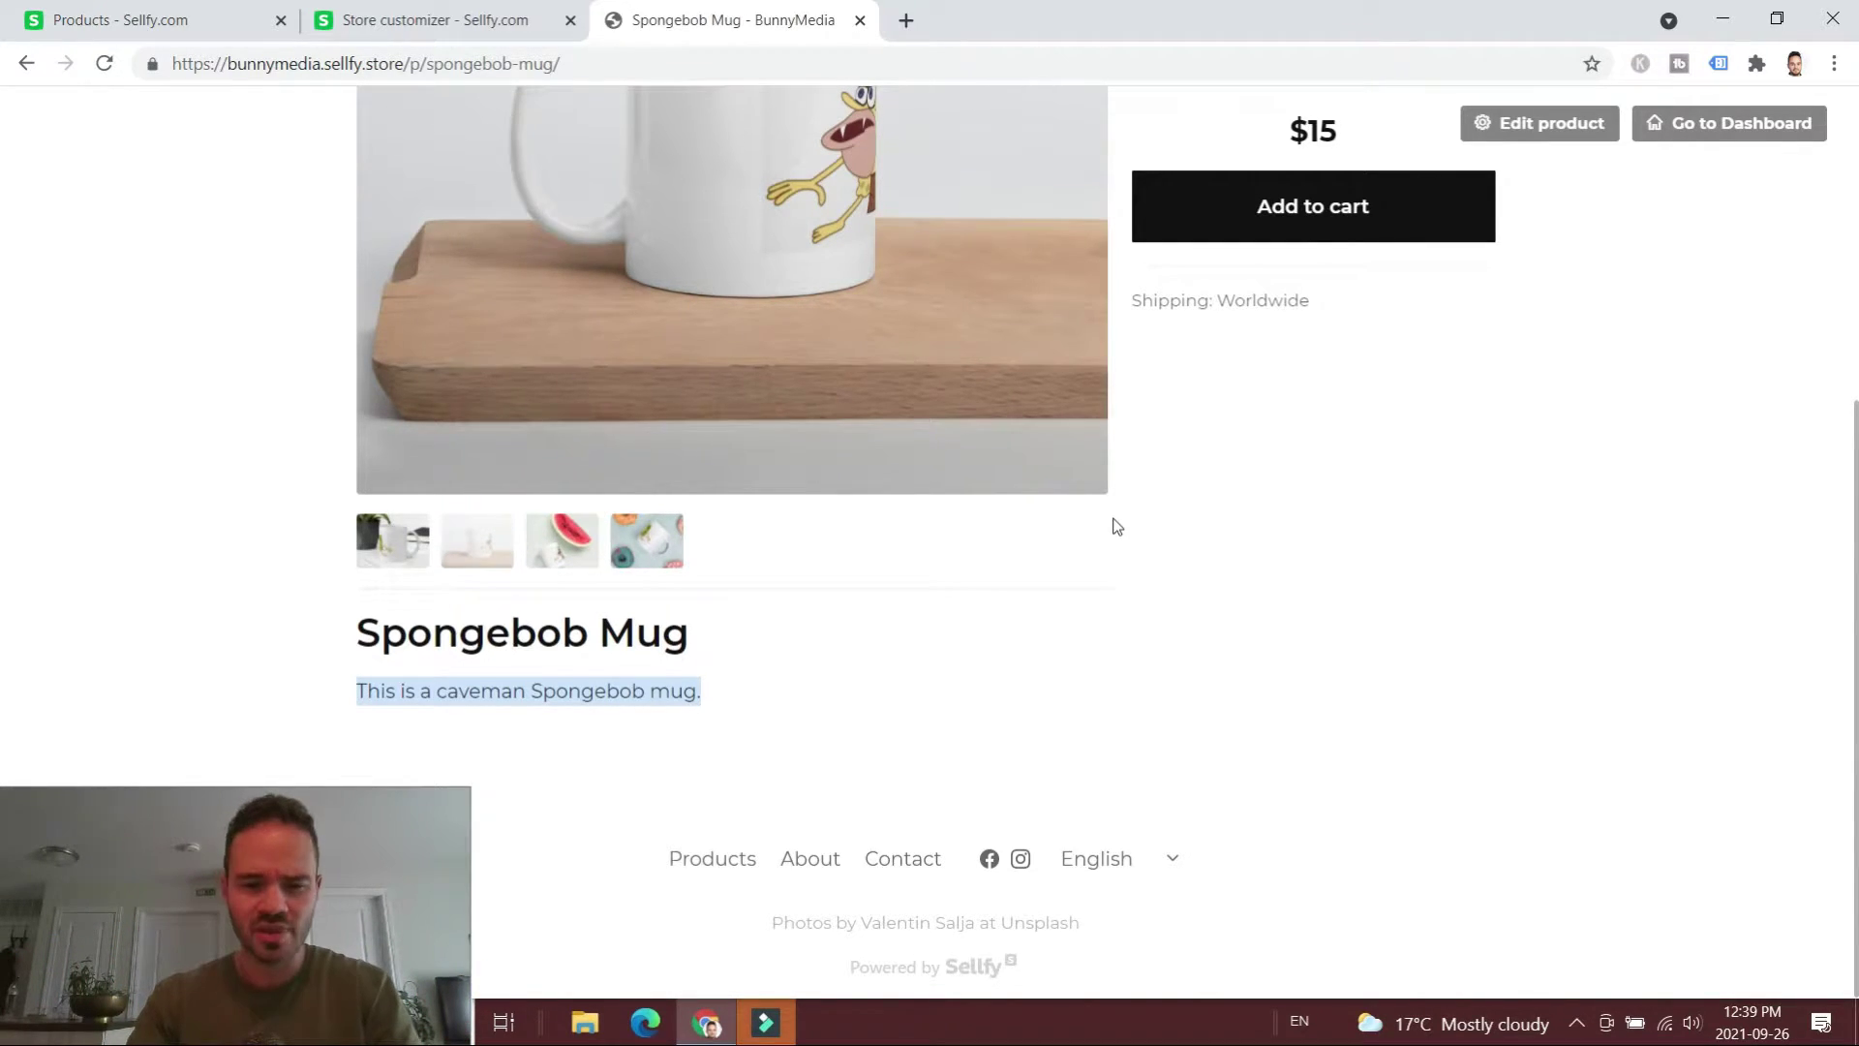
# - Add the Spongebob Mug to the cart and review the checkout page from the order items to the customer information form
pyautogui.scroll(5, 1224, 299)
pyautogui.click(1298, 334)
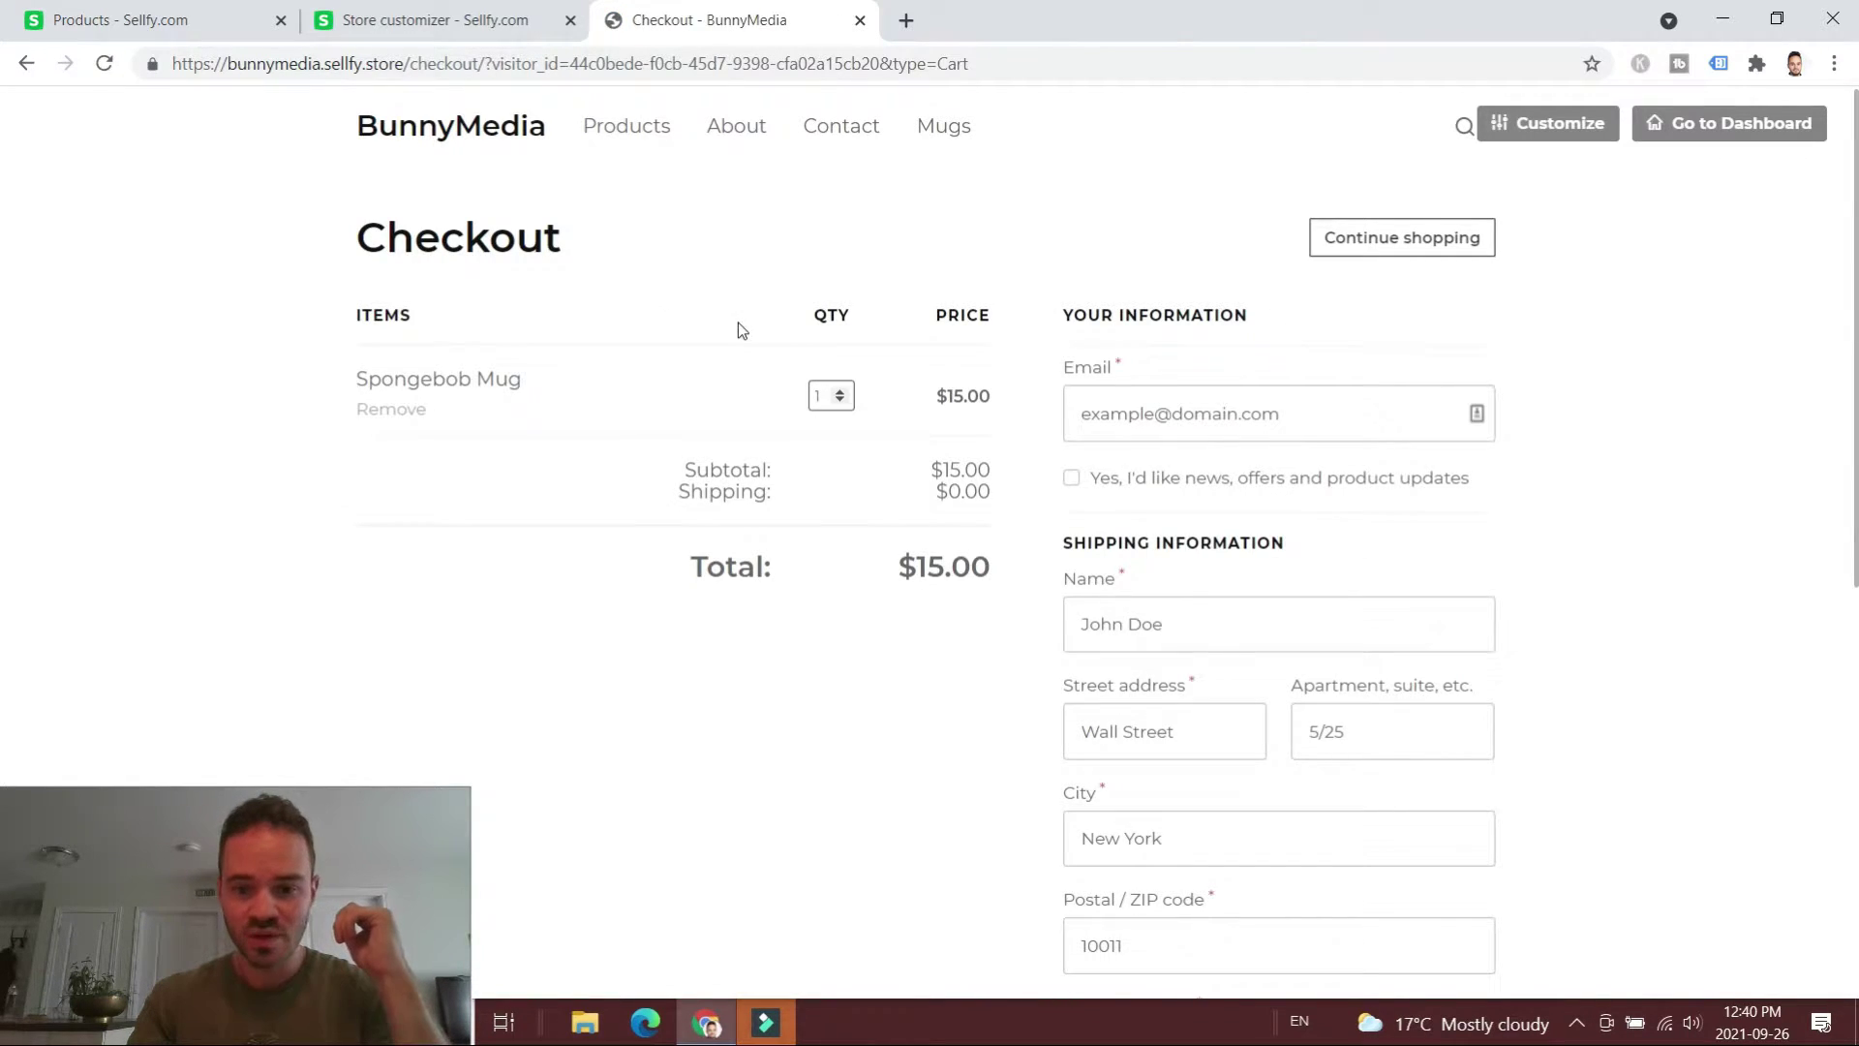
pyautogui.scroll(-8, 738, 325)
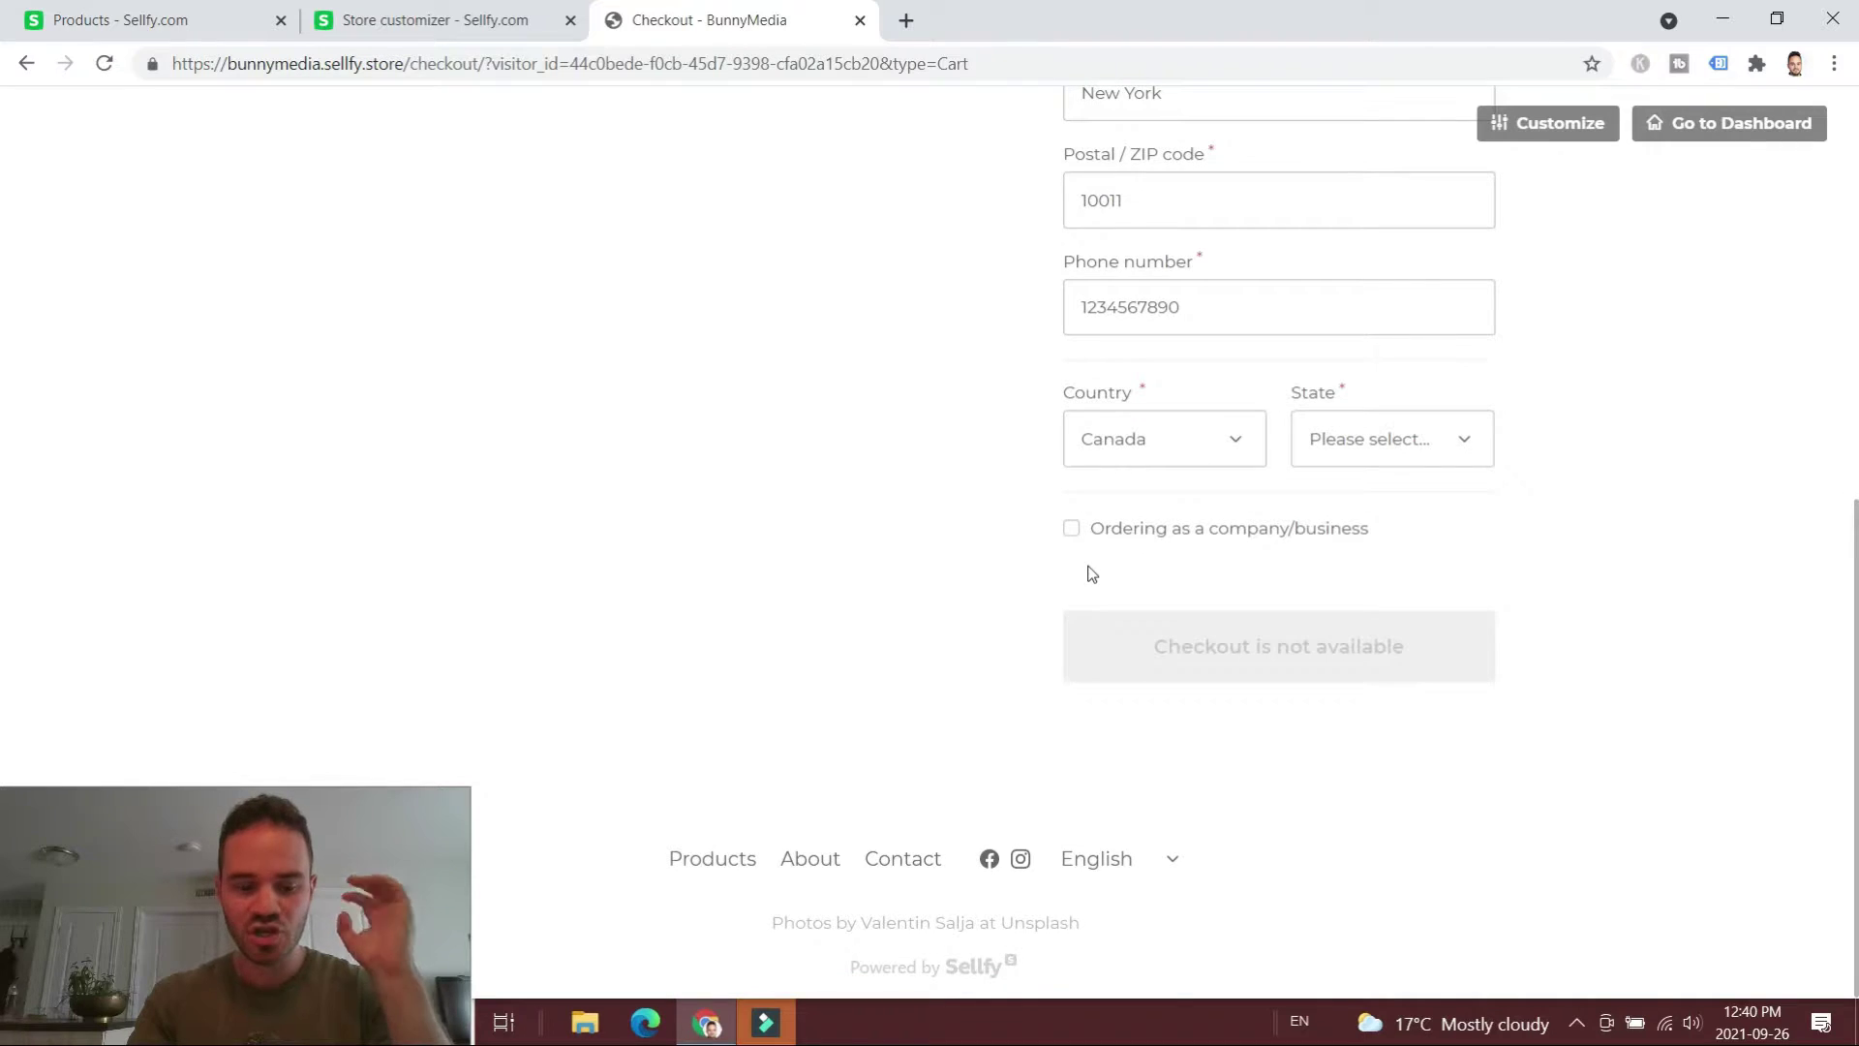
pyautogui.scroll(8, 1091, 569)
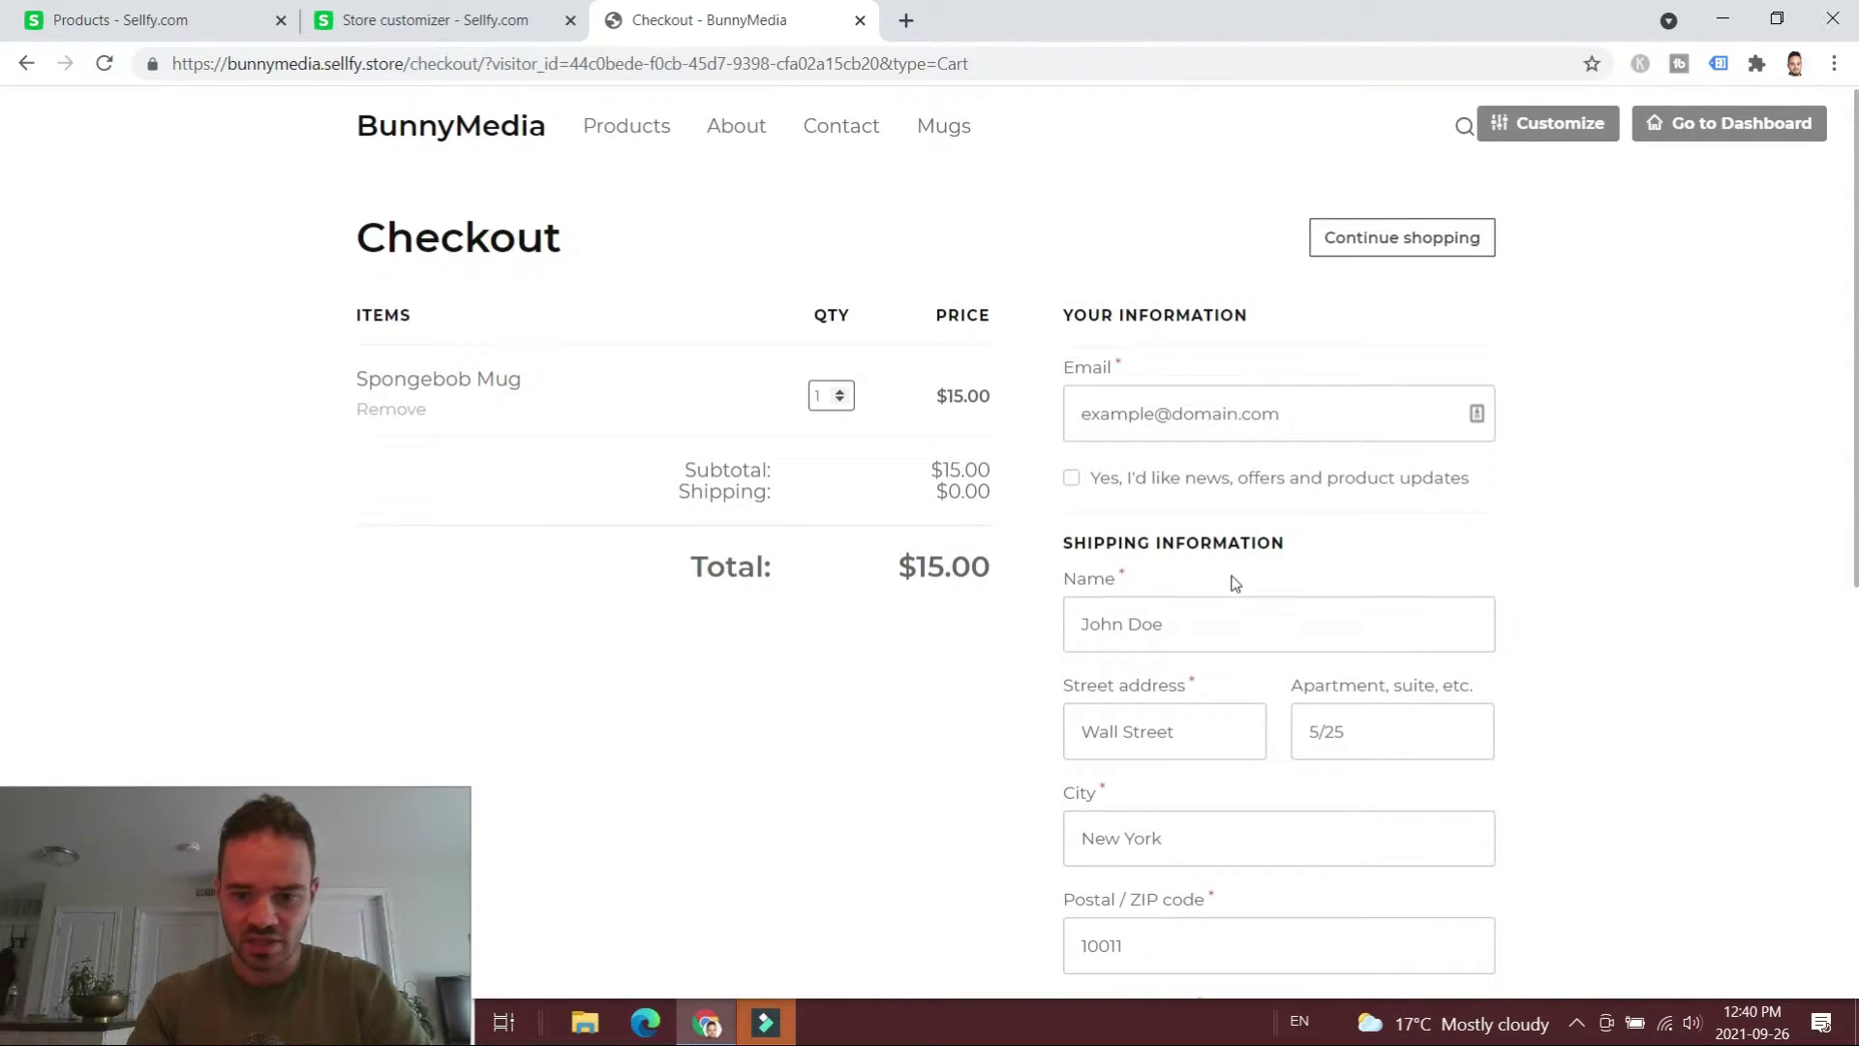
# - Visit the live store's About page and look over its Contact page form
pyautogui.click(736, 126)
pyautogui.click(852, 129)
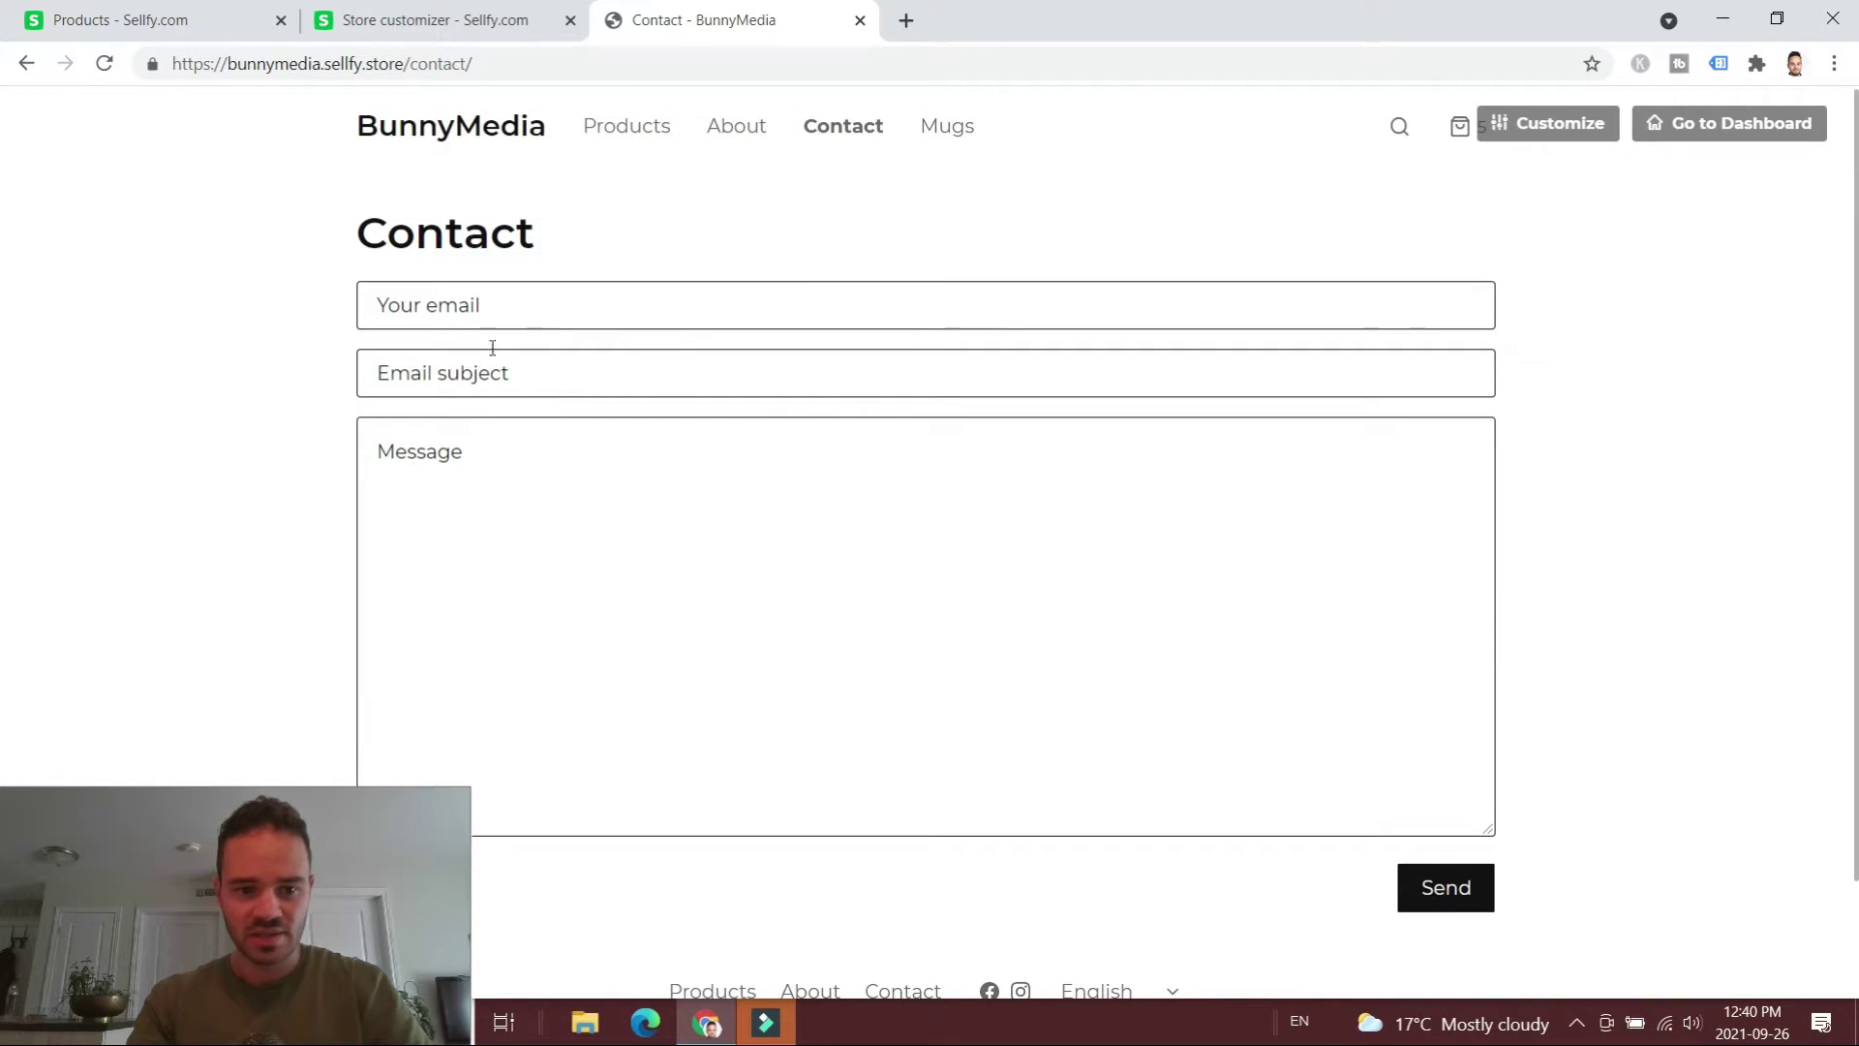
pyautogui.scroll(-2, 614, 444)
pyautogui.scroll(2, 665, 443)
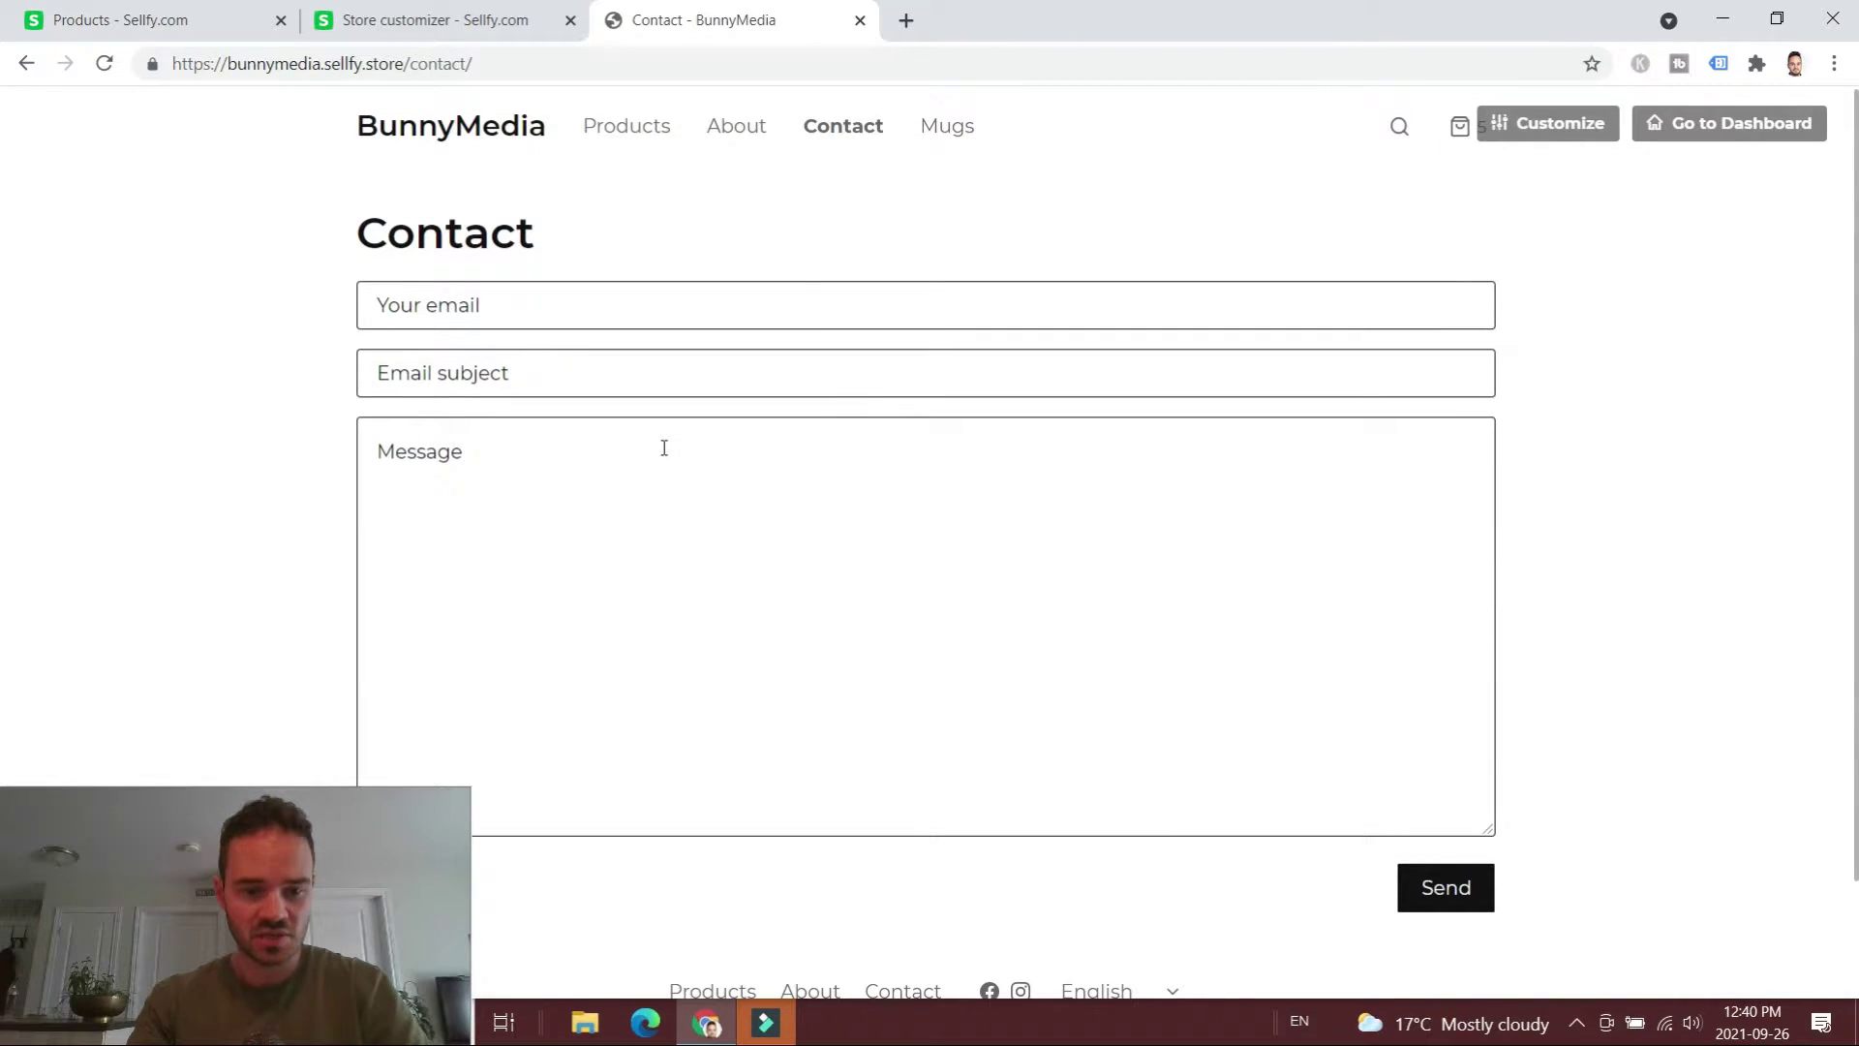
# - Browse the Mugs category page in the live store and open the Caveman Patrick Mug
pyautogui.click(936, 132)
pyautogui.scroll(-1, 522, 414)
pyautogui.scroll(1, 522, 414)
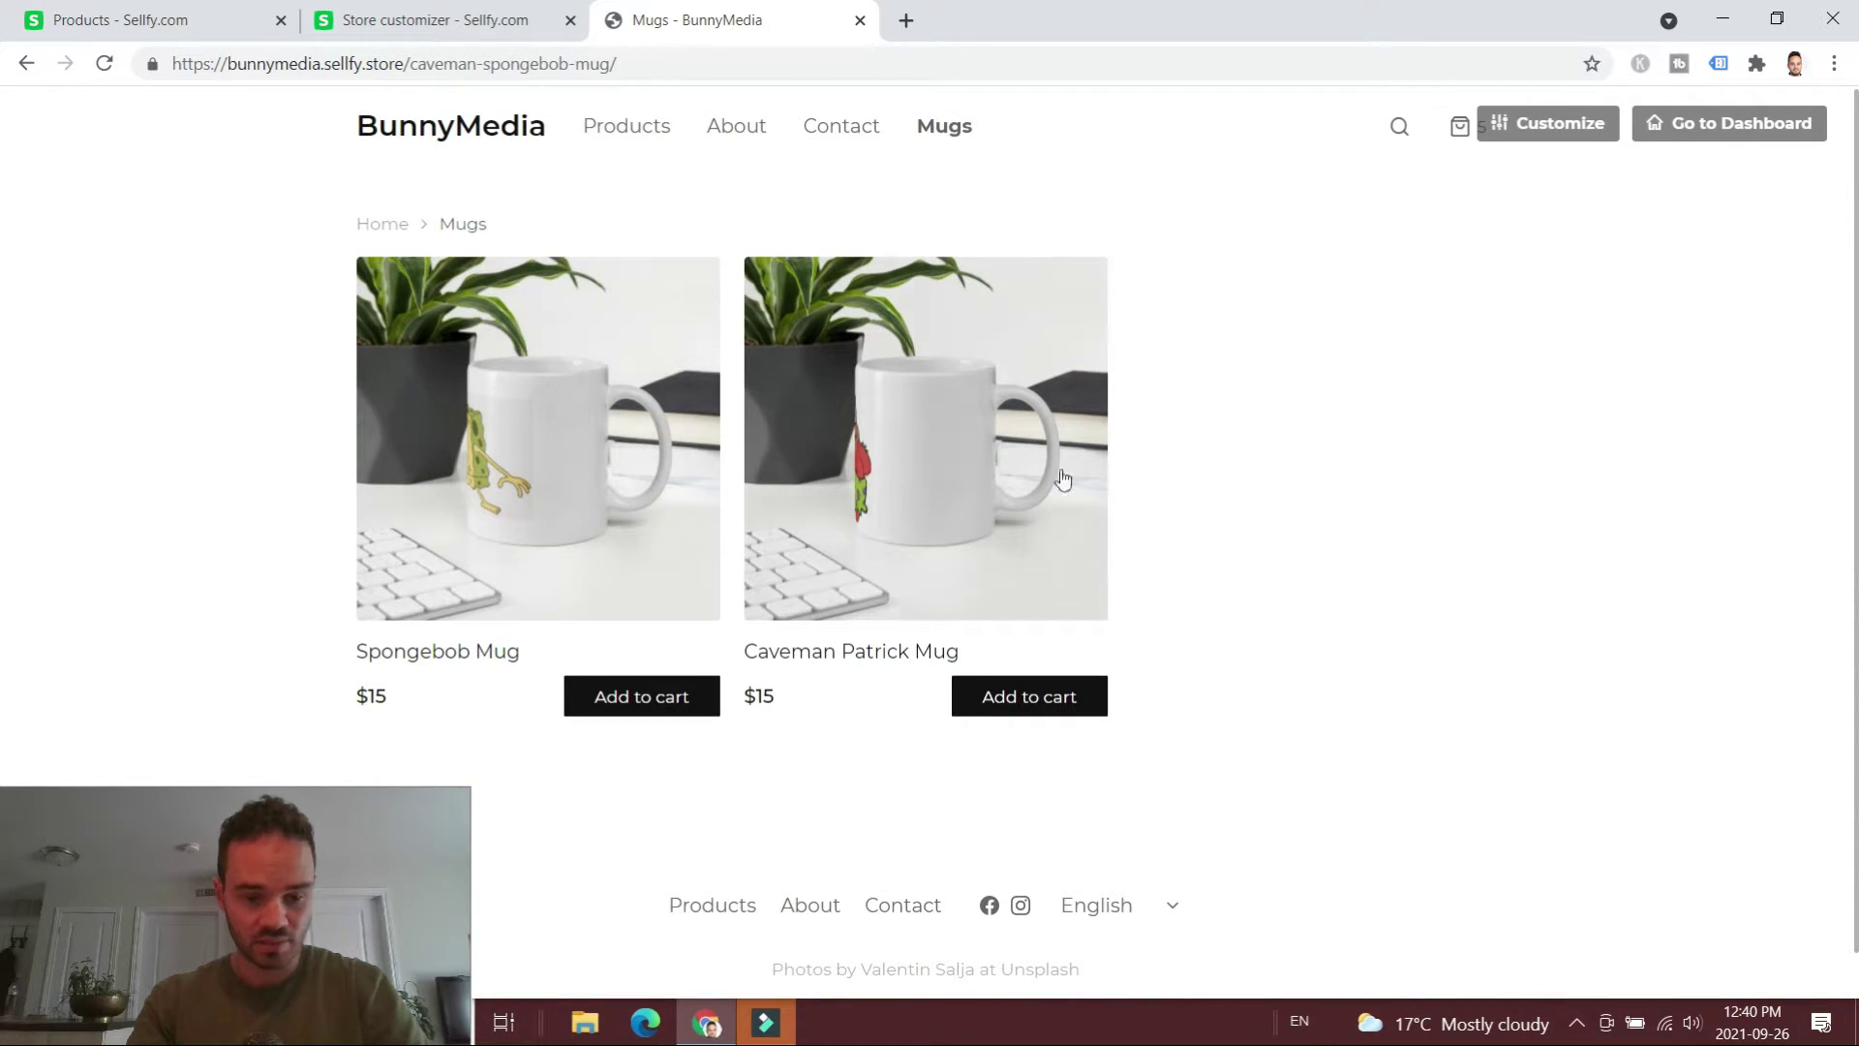
pyautogui.scroll(-1, 910, 411)
pyautogui.scroll(1, 1449, 453)
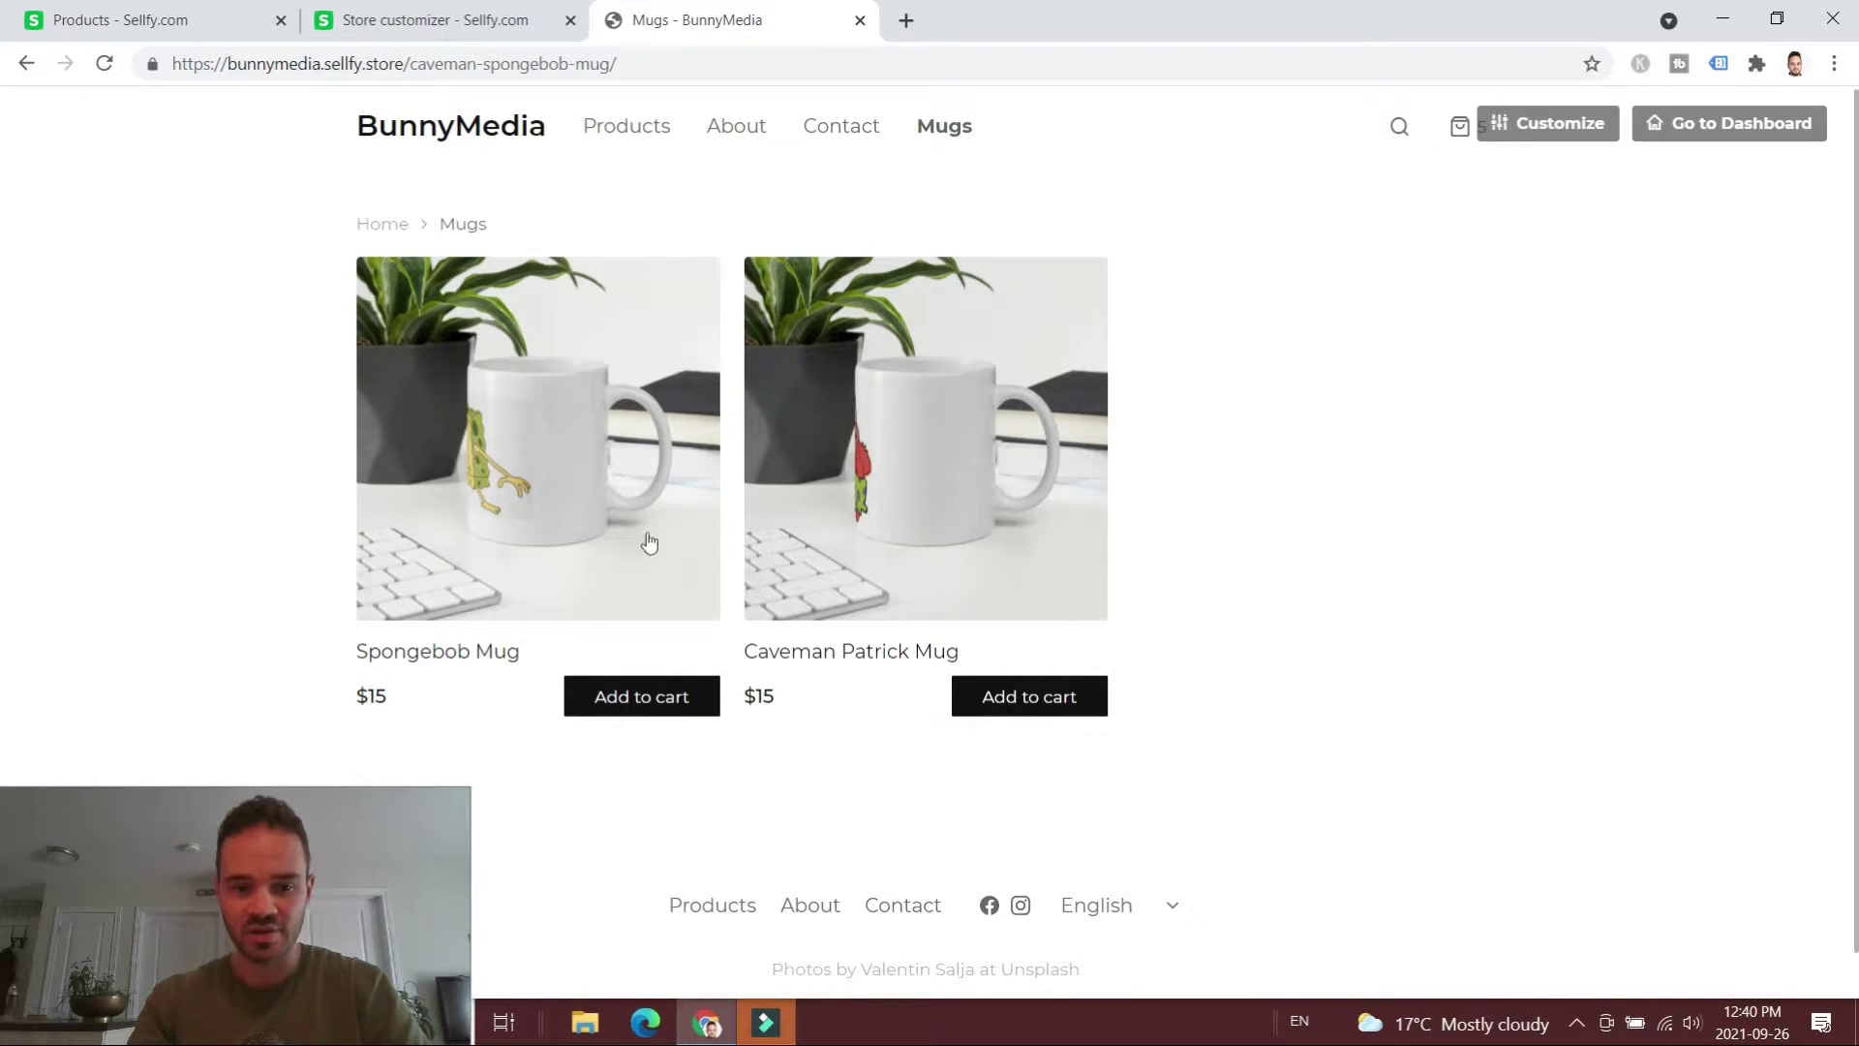
pyautogui.click(871, 496)
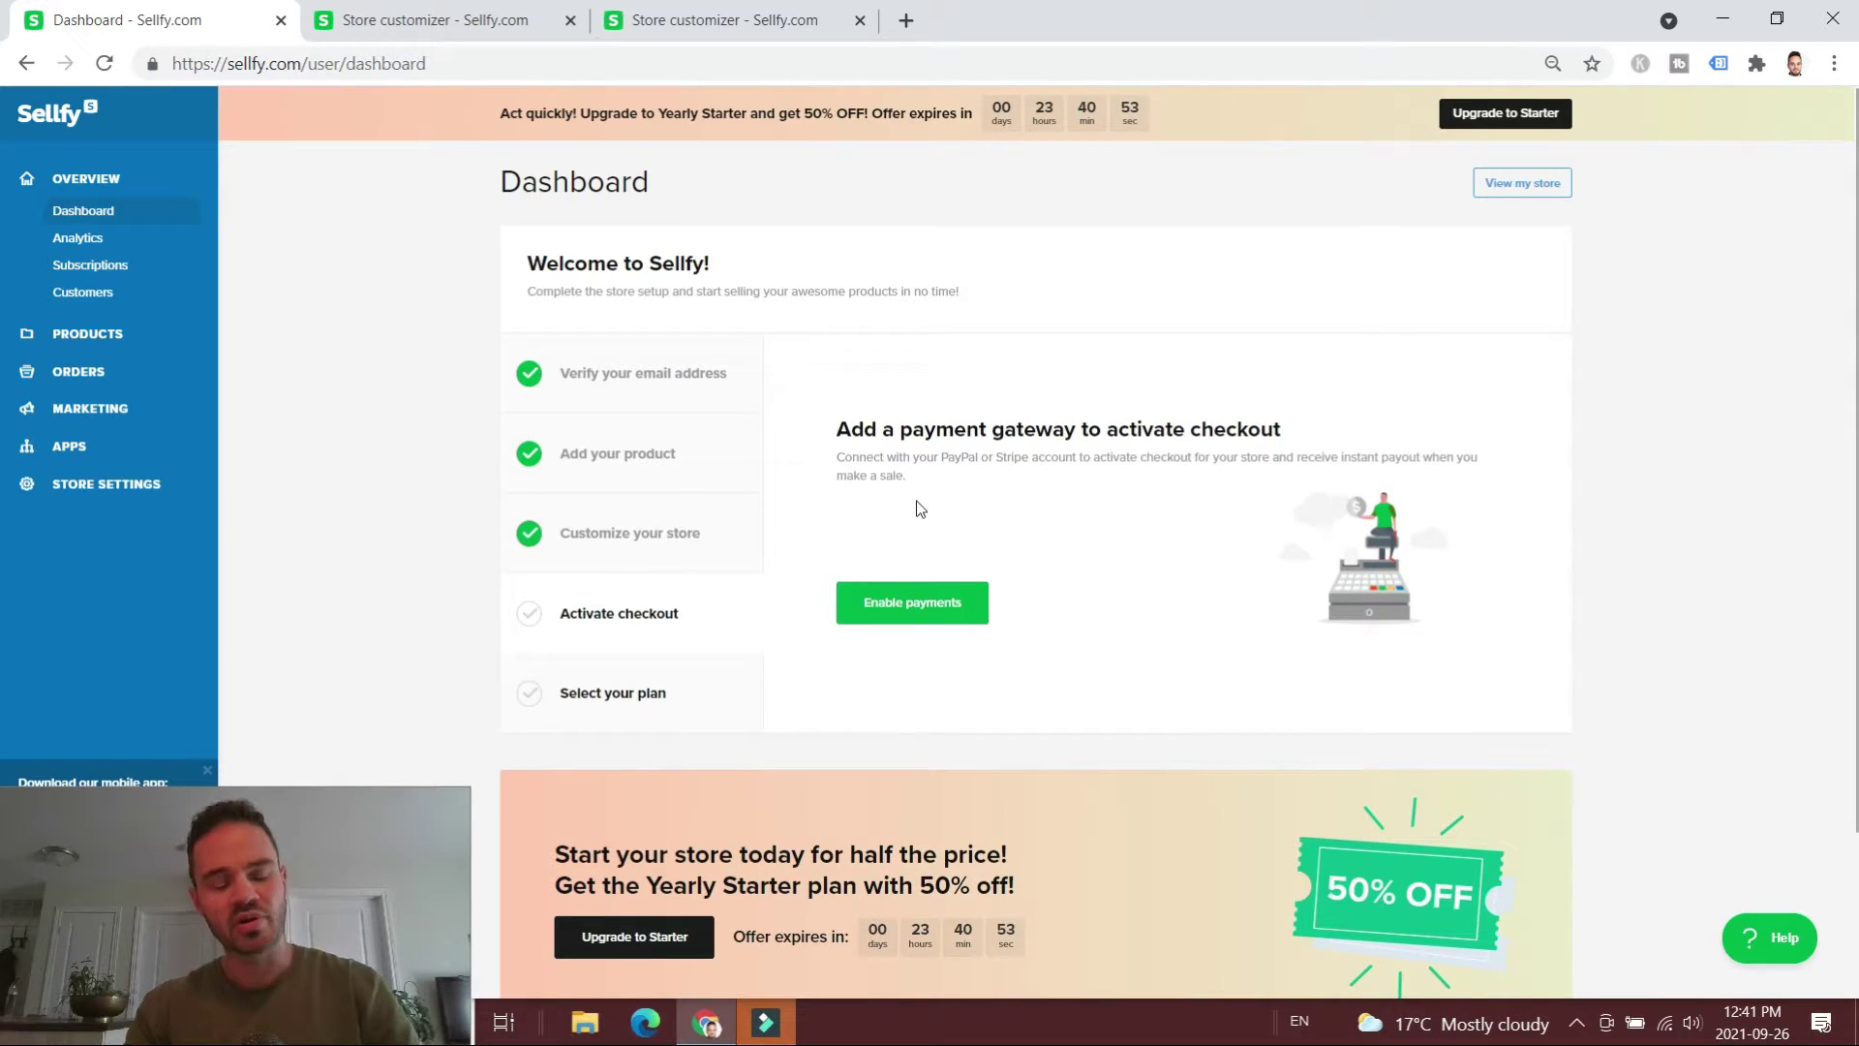
# - Open the payment settings from the checkout activation task and connect PayPal, granting Sellfy the requested permissions
pyautogui.click(916, 625)
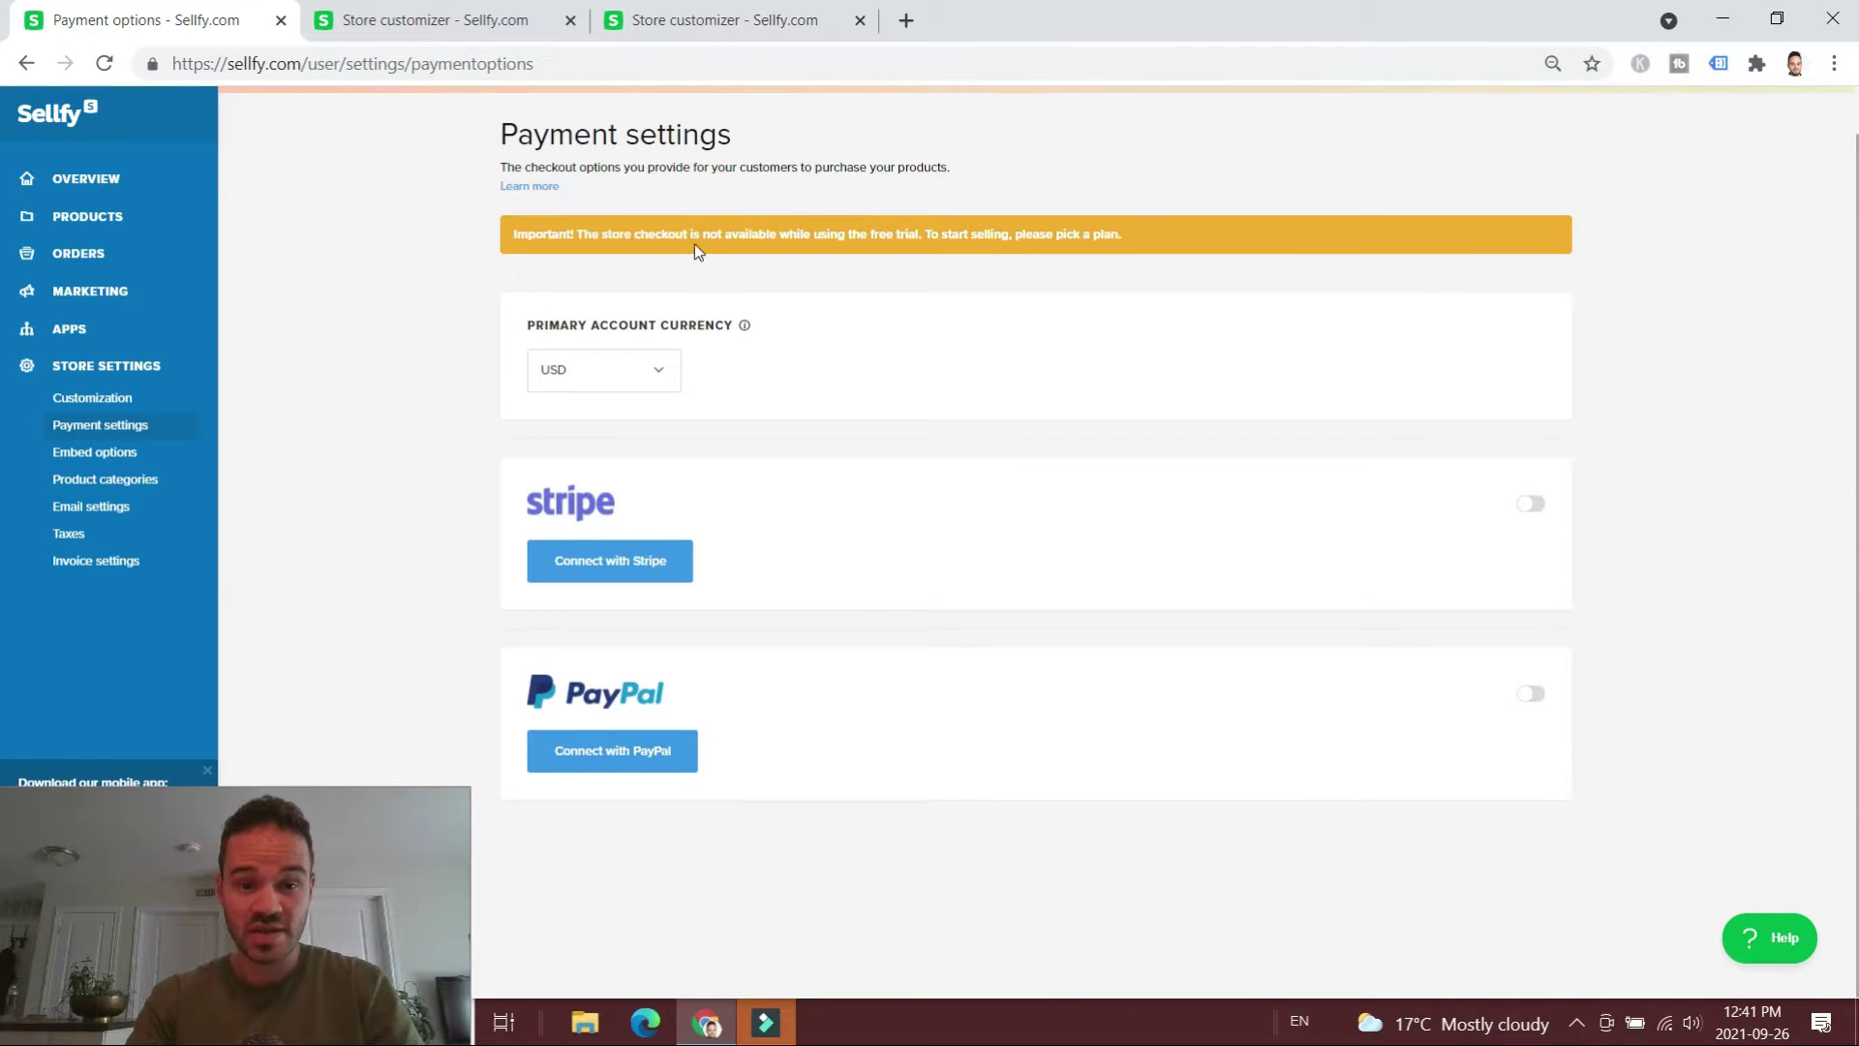
pyautogui.moveTo(1125, 236); pyautogui.dragTo(524, 236)
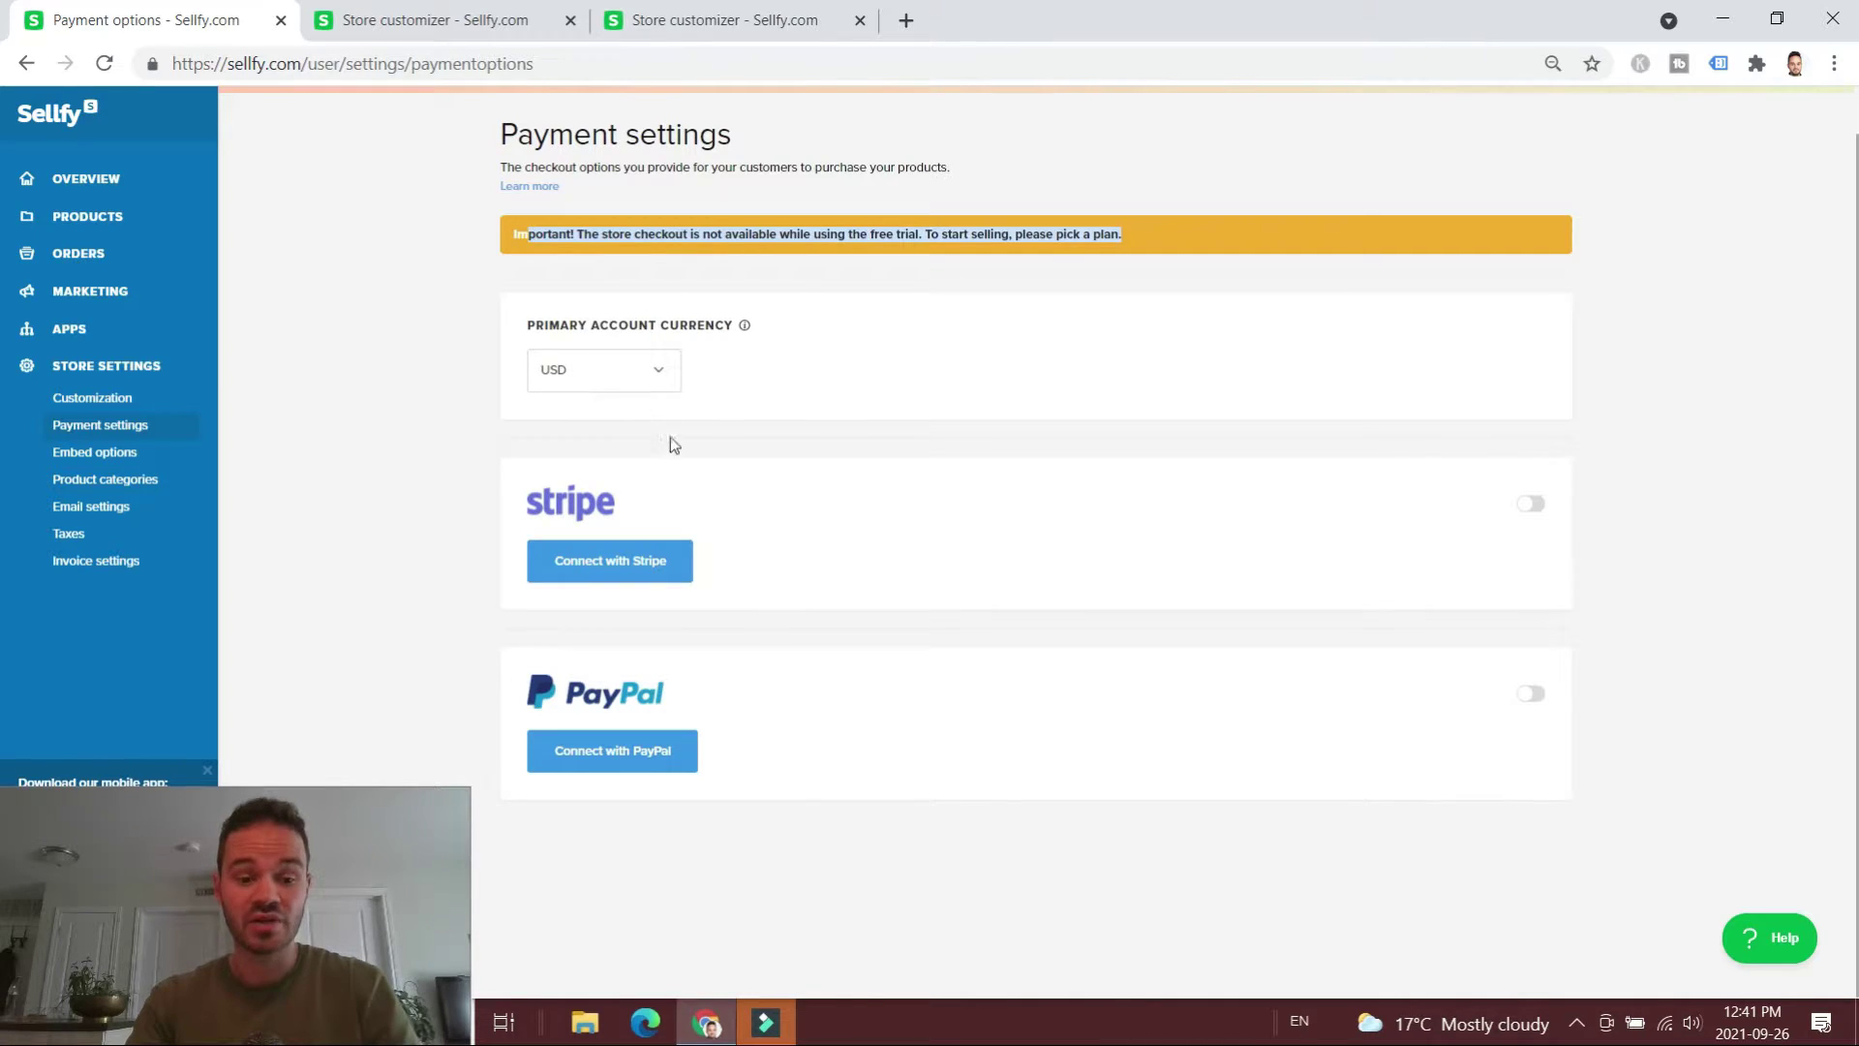
pyautogui.click(633, 773)
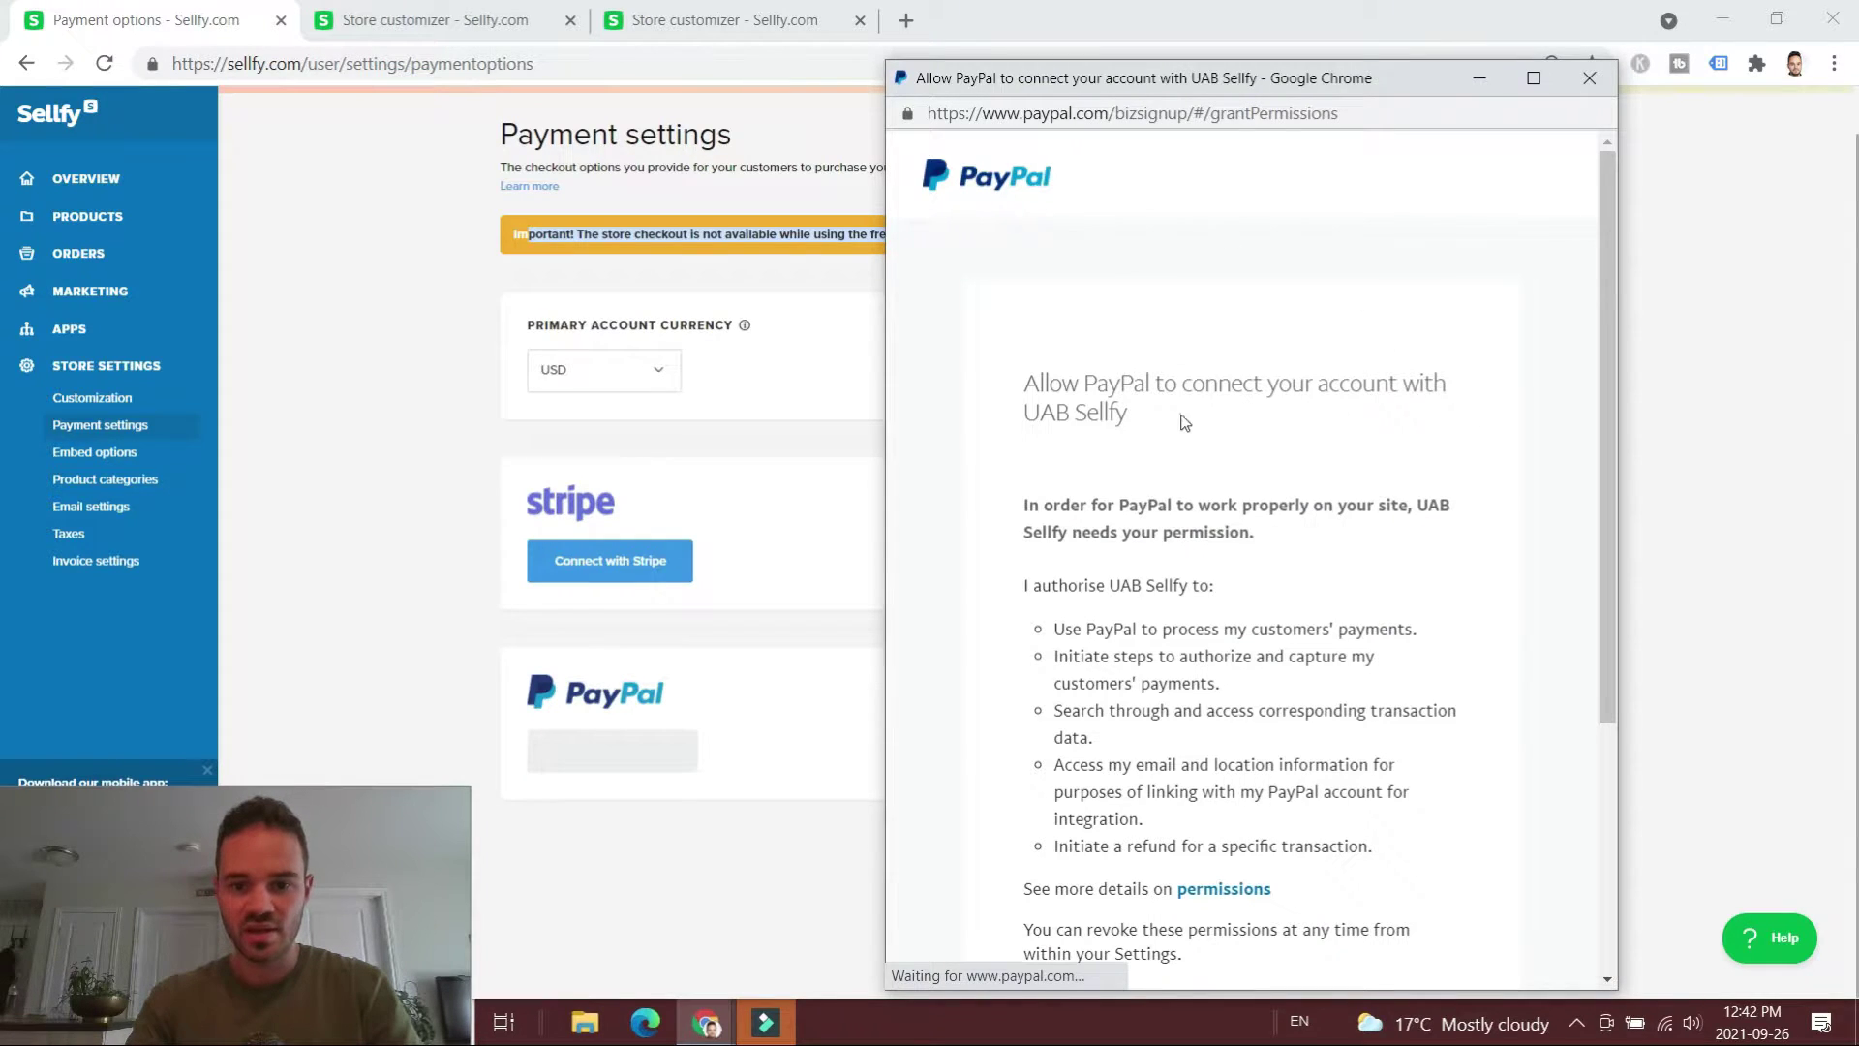
pyautogui.scroll(-3, 1224, 374)
pyautogui.click(1246, 792)
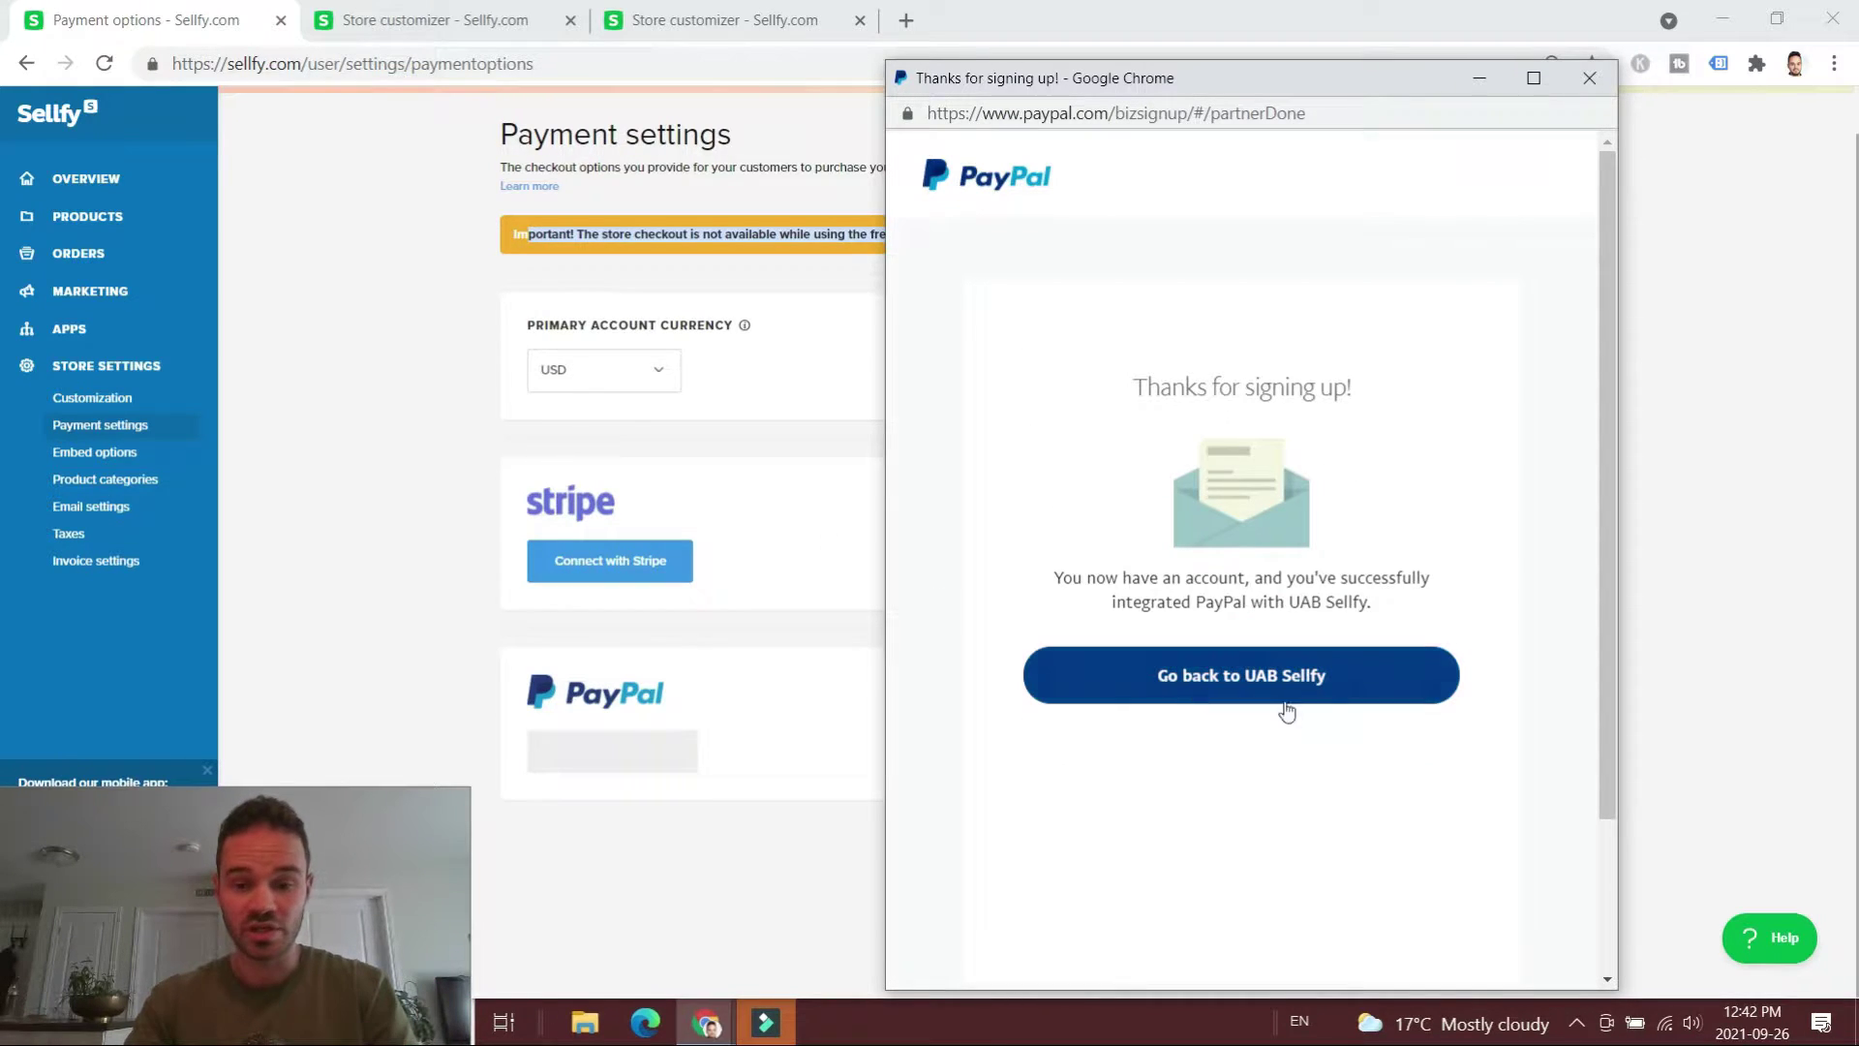
pyautogui.click(1242, 675)
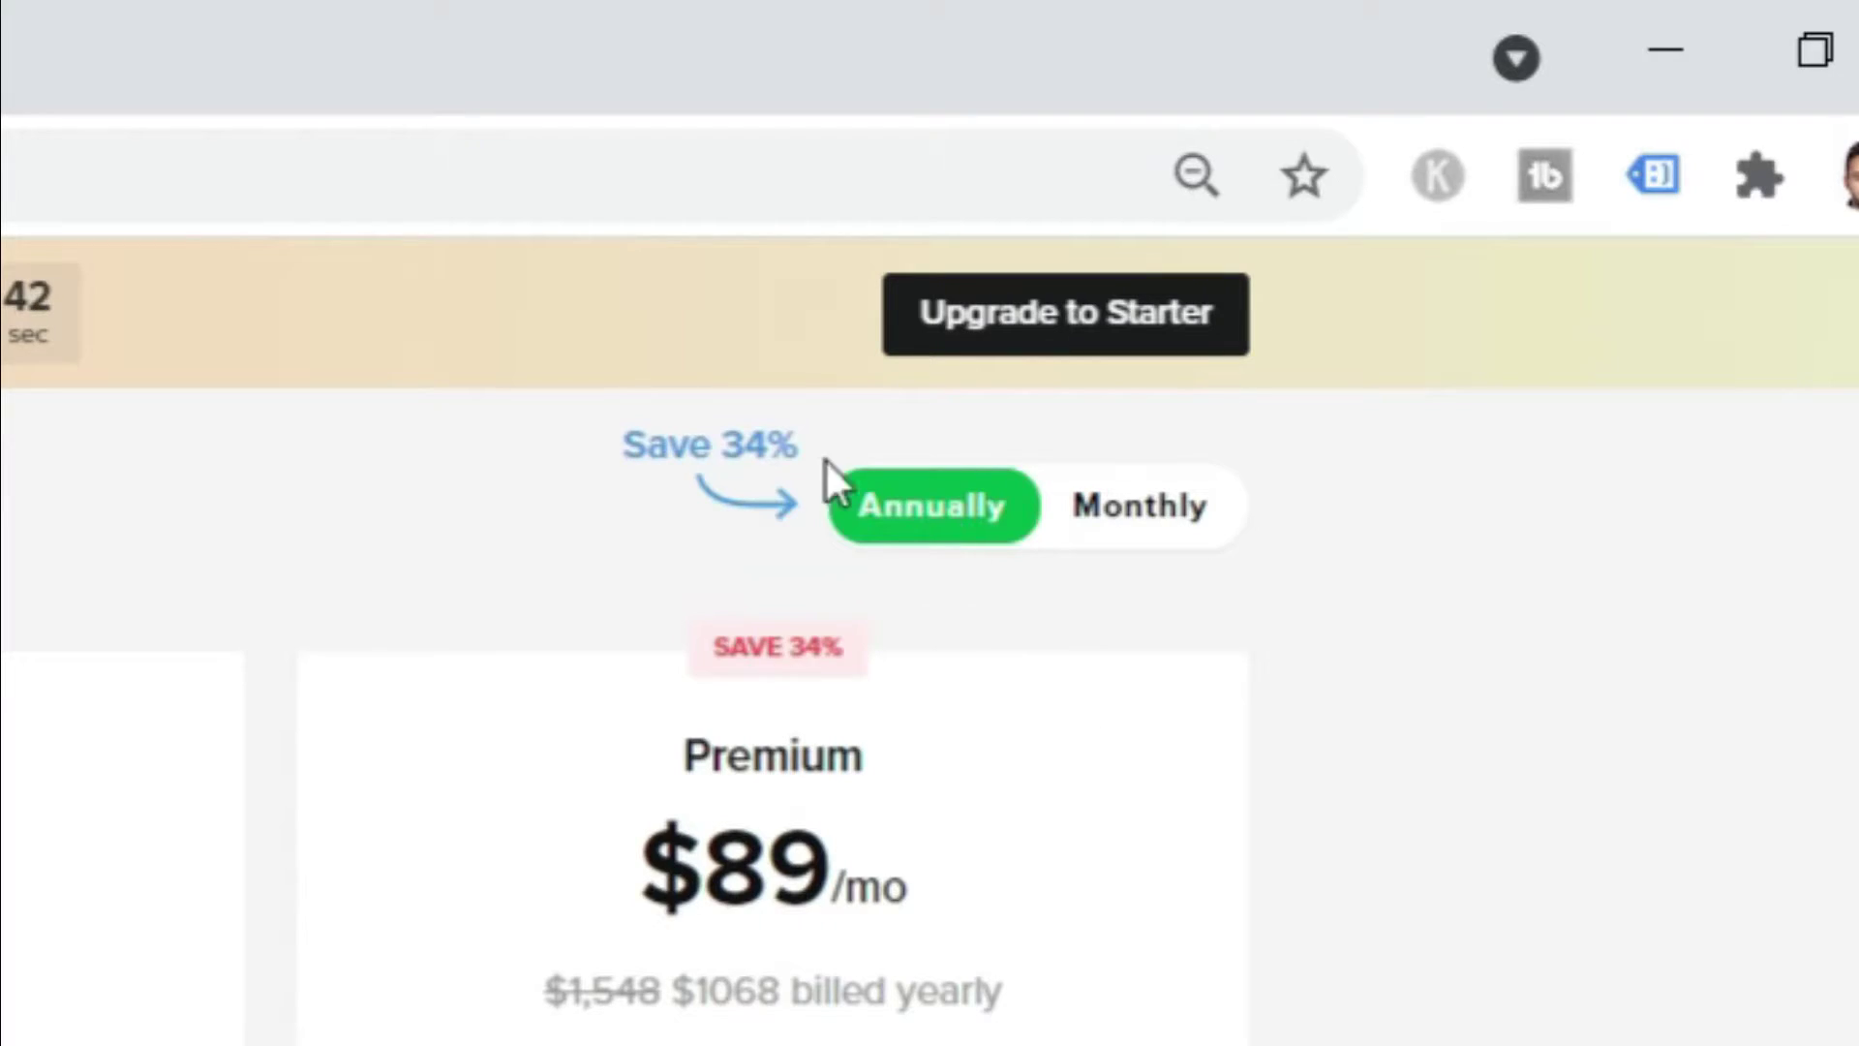
# - Switch the plan pricing to monthly billing and review the Starter plan's price and yearly savings
pyautogui.moveTo(625, 443); pyautogui.dragTo(801, 448)
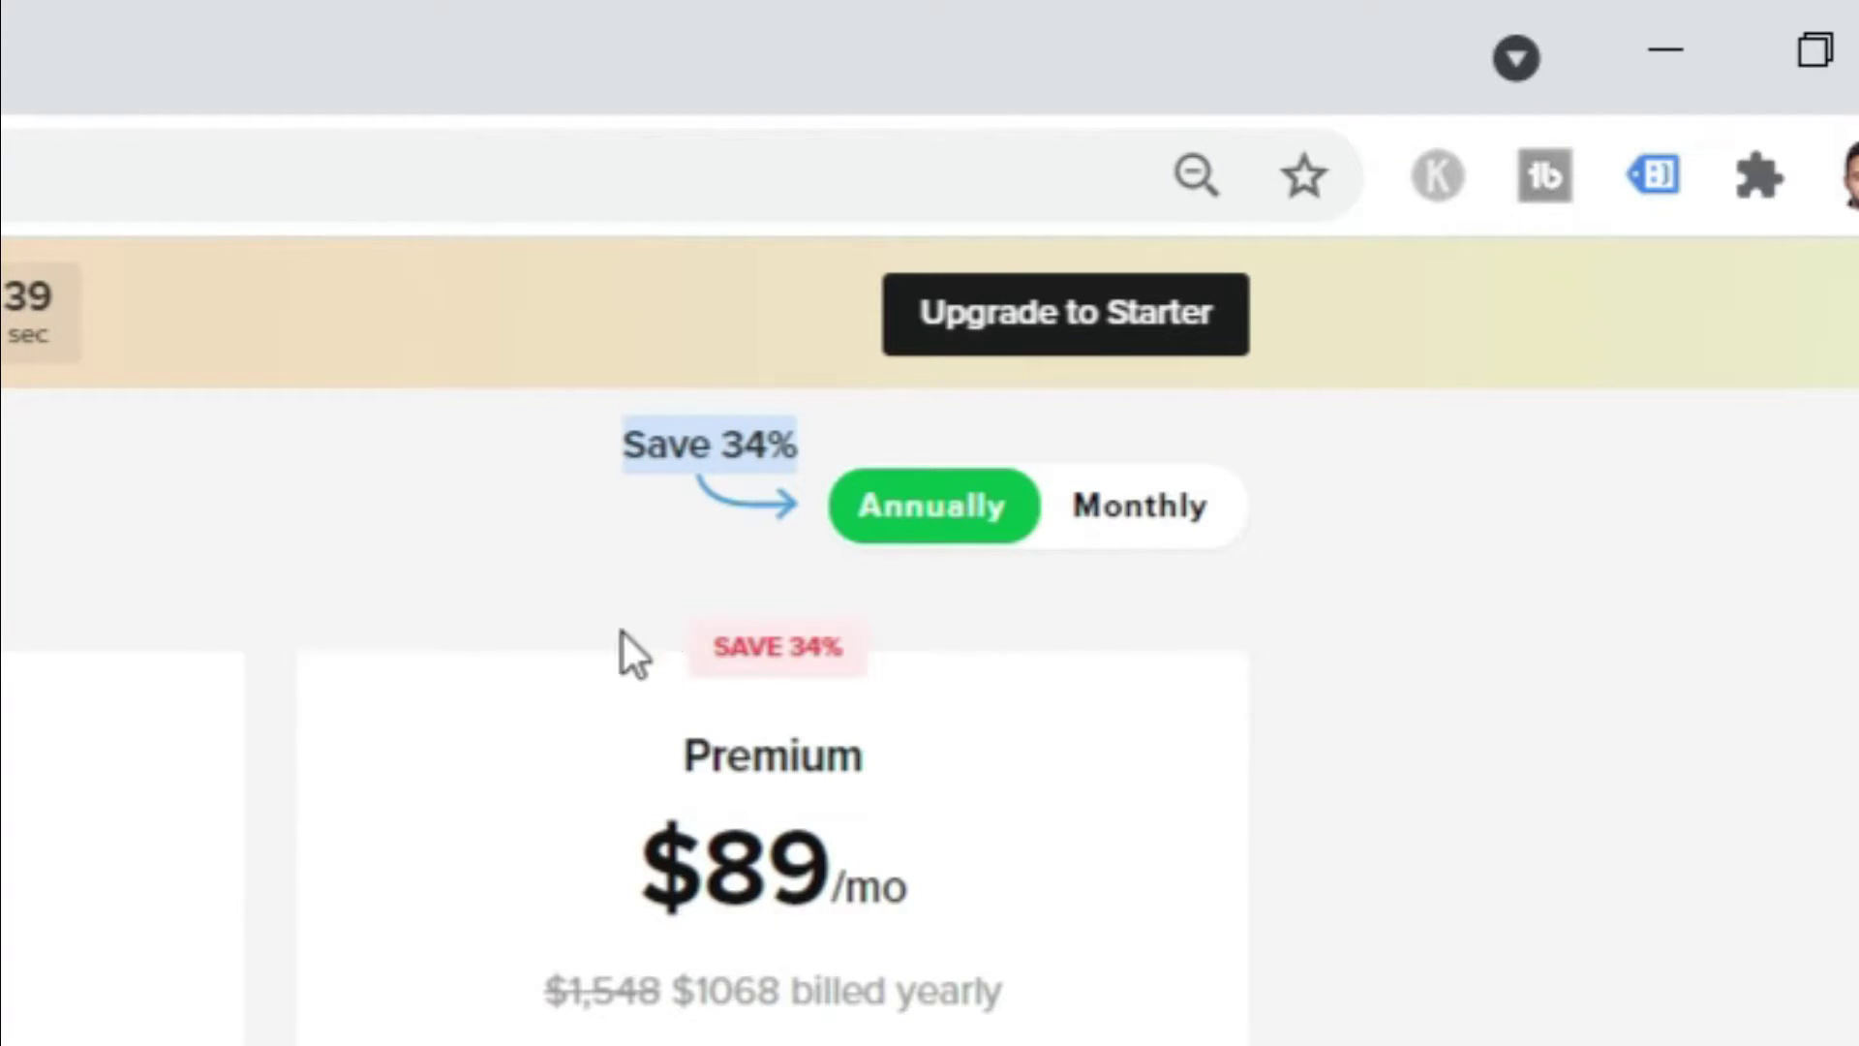
pyautogui.click(1196, 527)
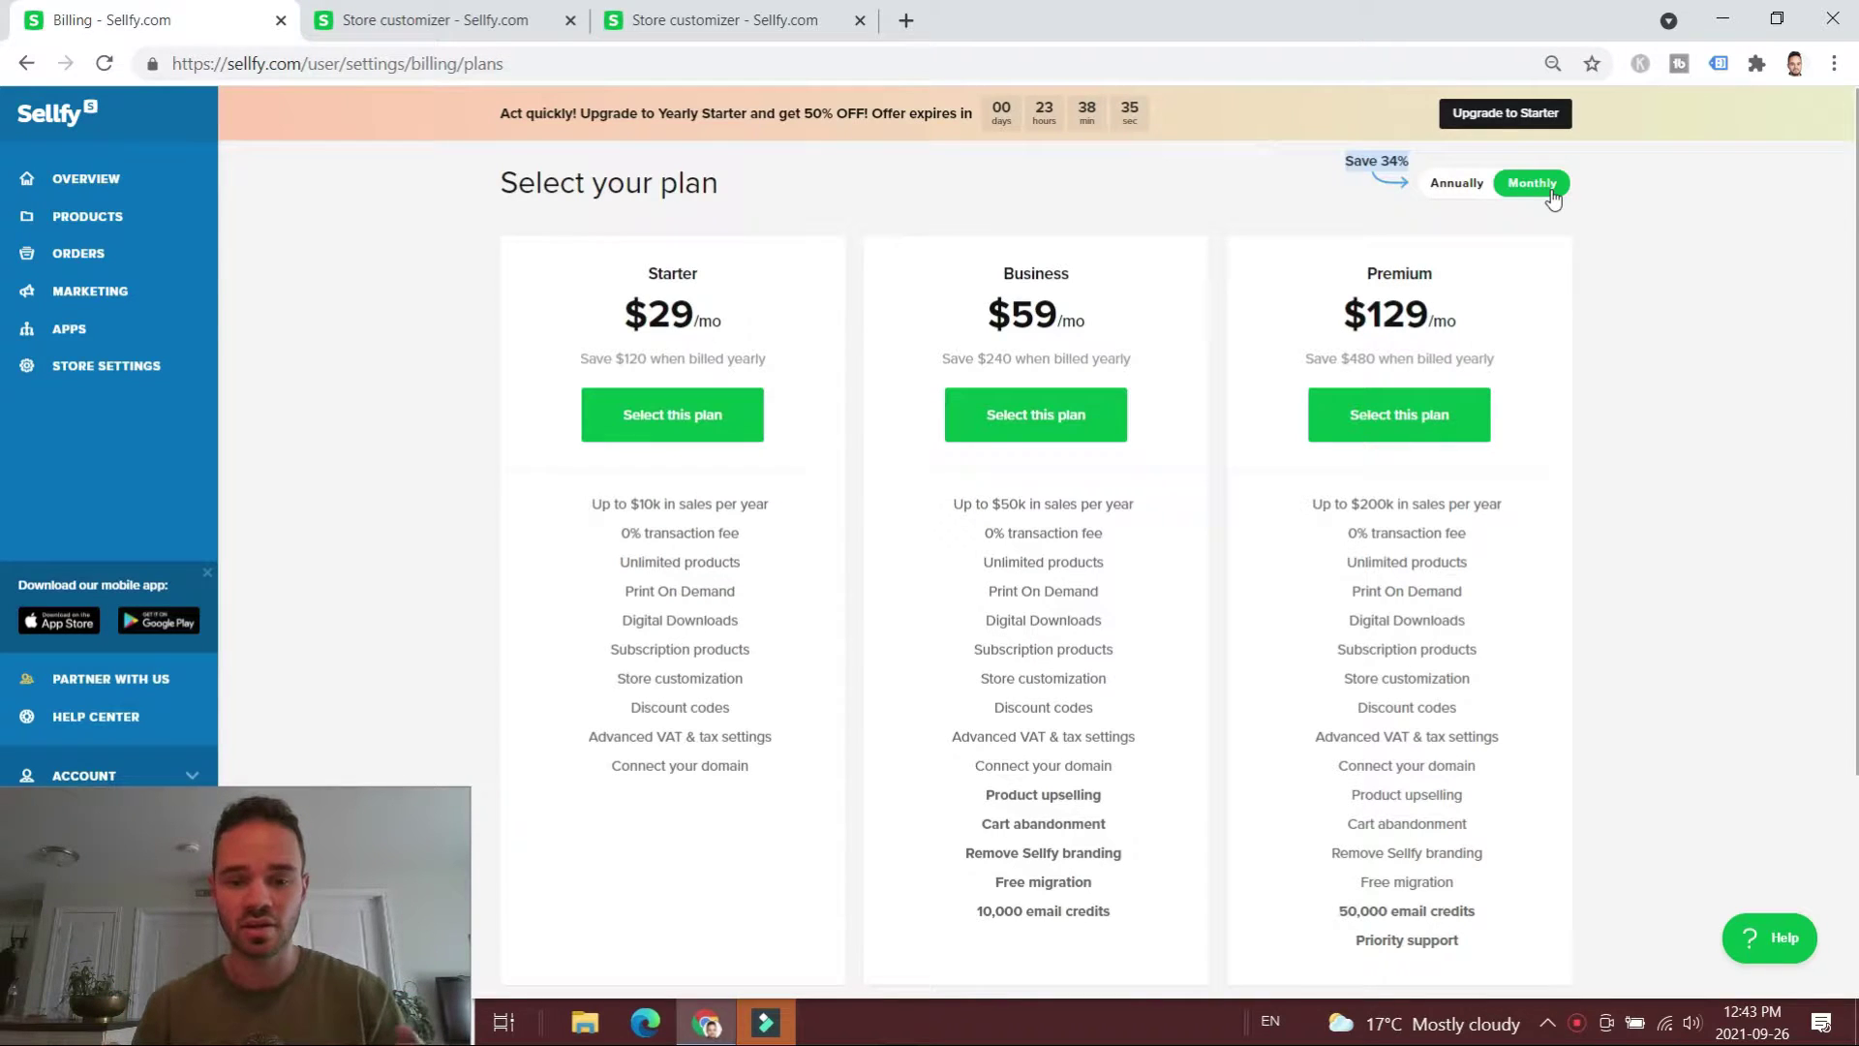
pyautogui.moveTo(720, 309); pyautogui.dragTo(631, 316)
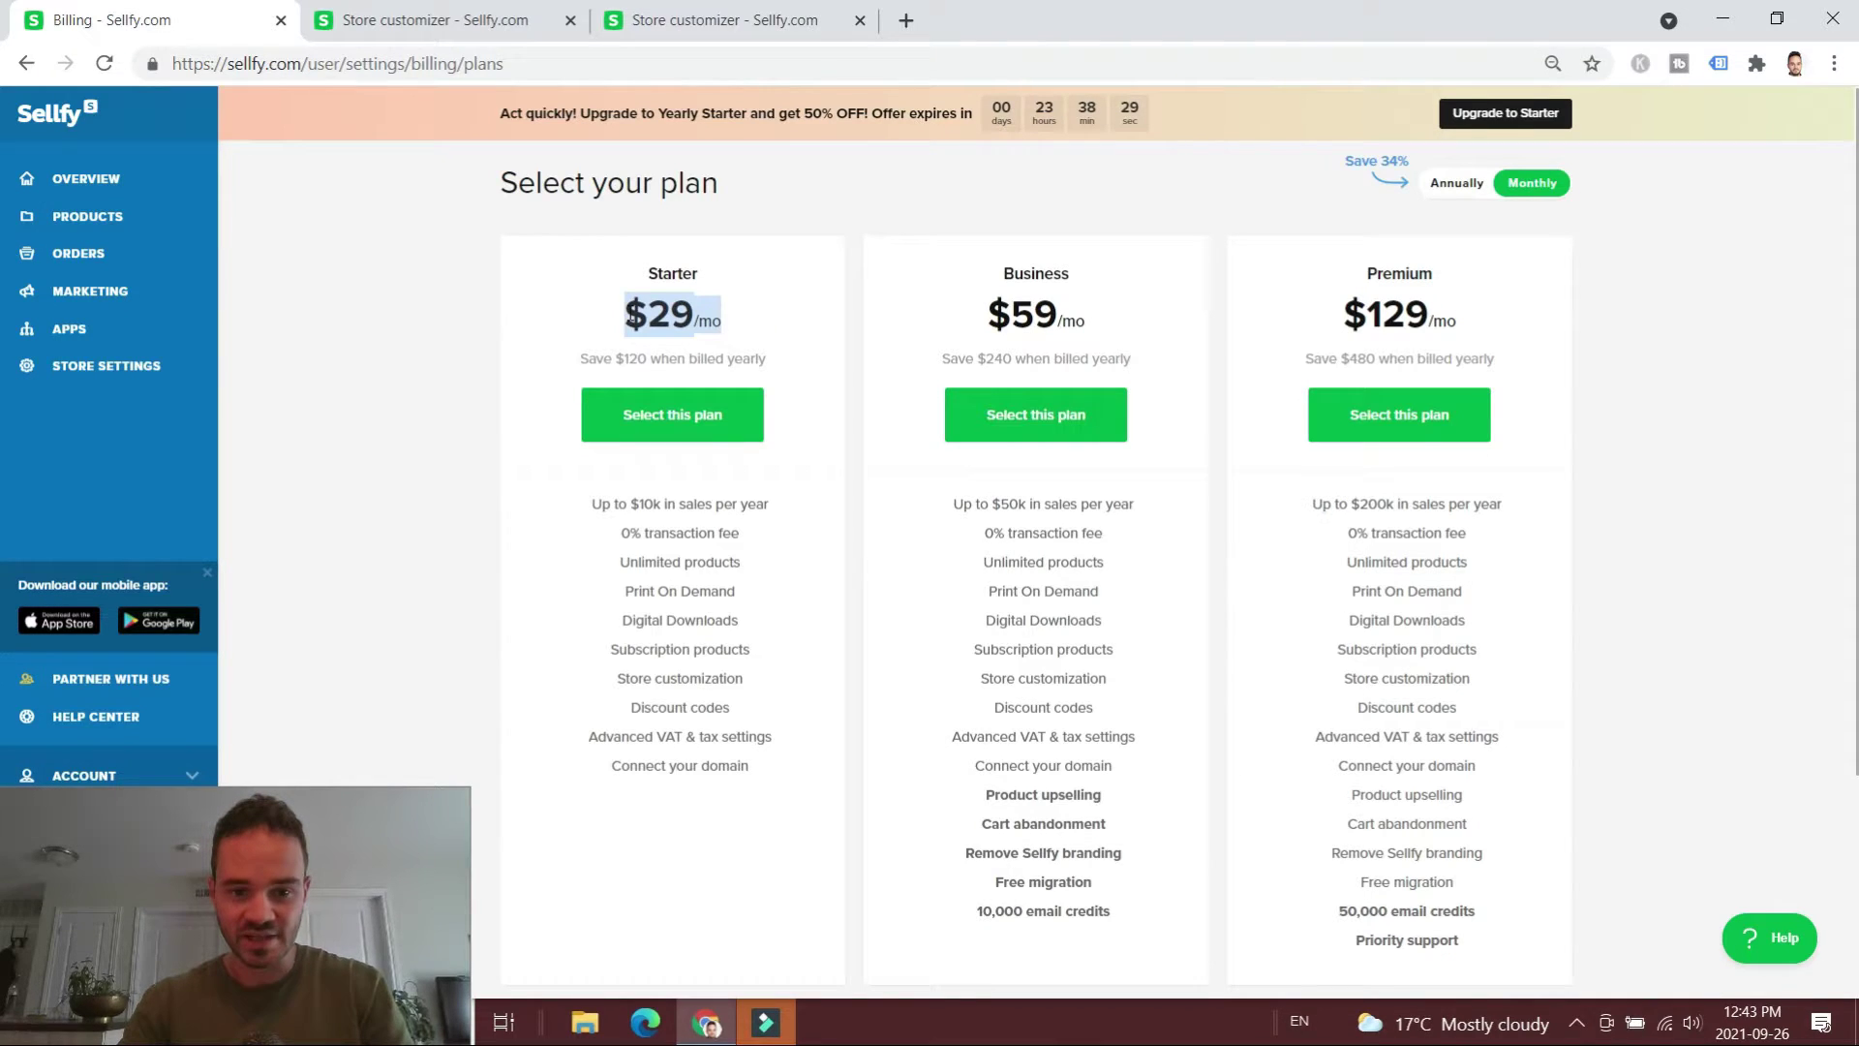
pyautogui.moveTo(774, 356); pyautogui.dragTo(579, 366)
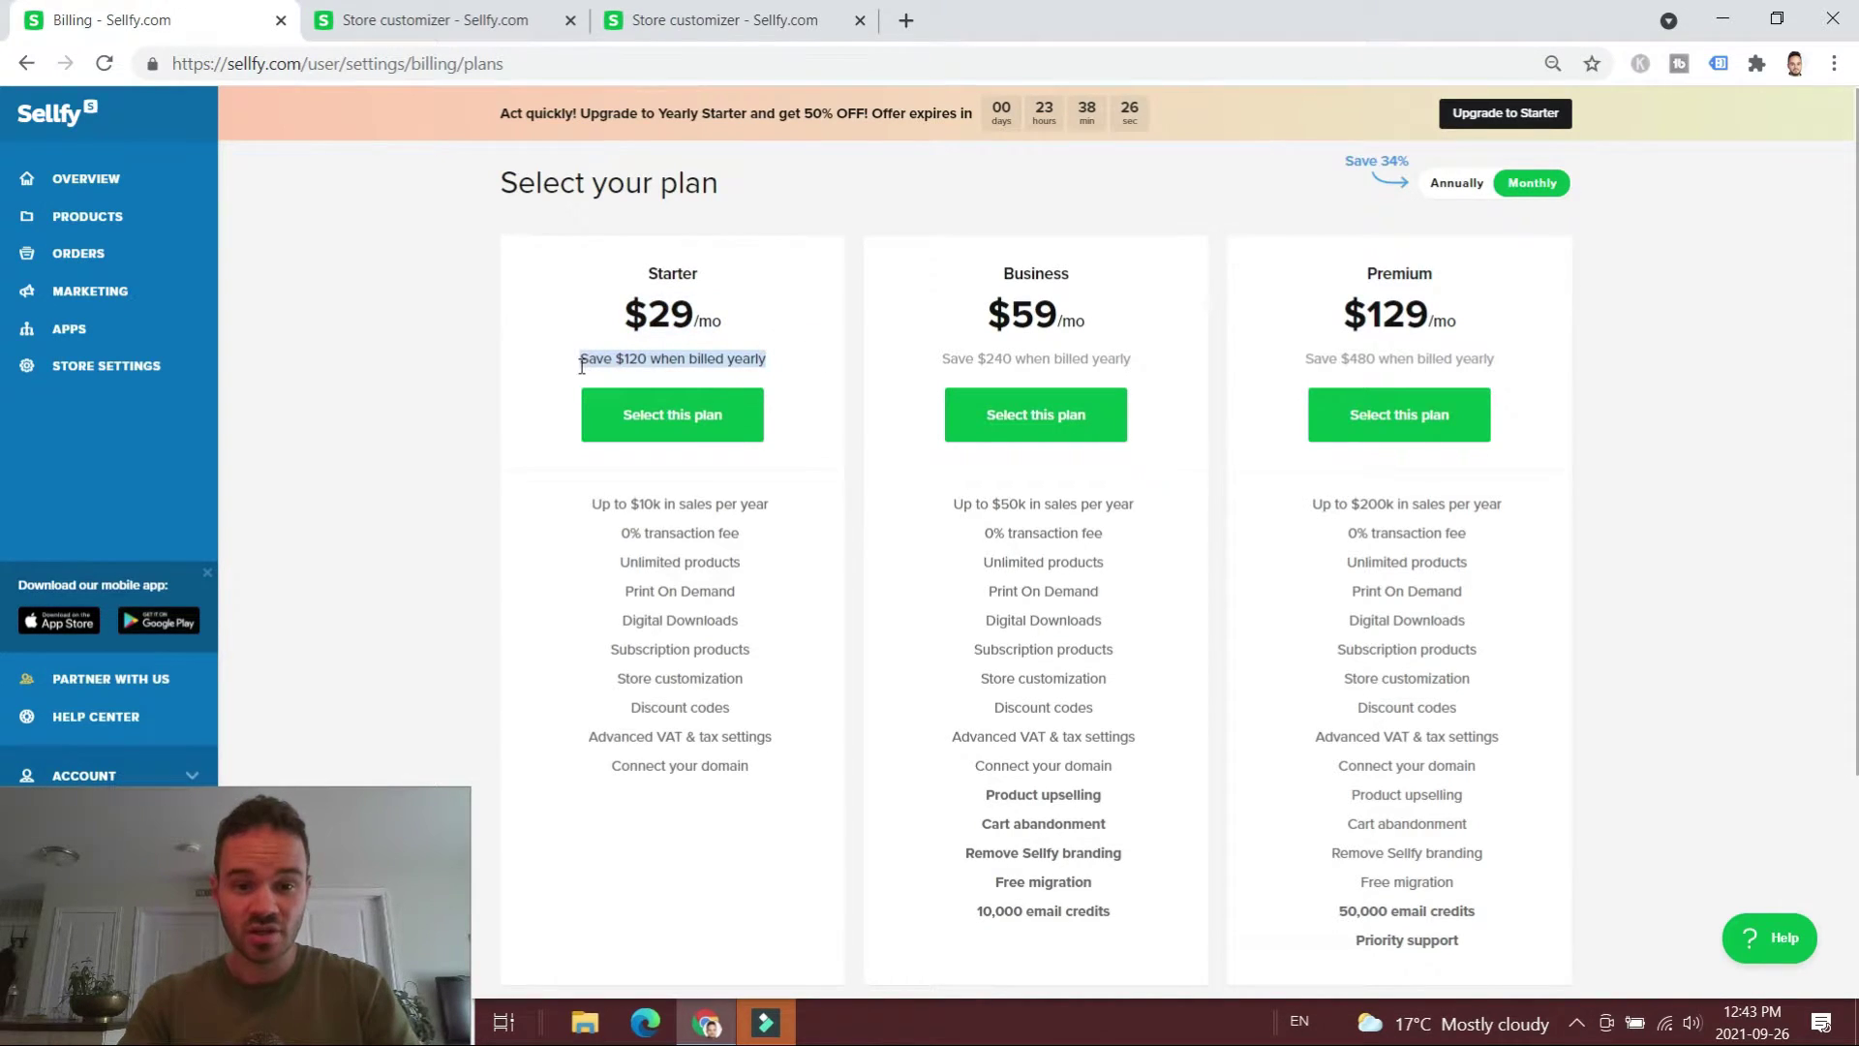
pyautogui.scroll(-1, 579, 366)
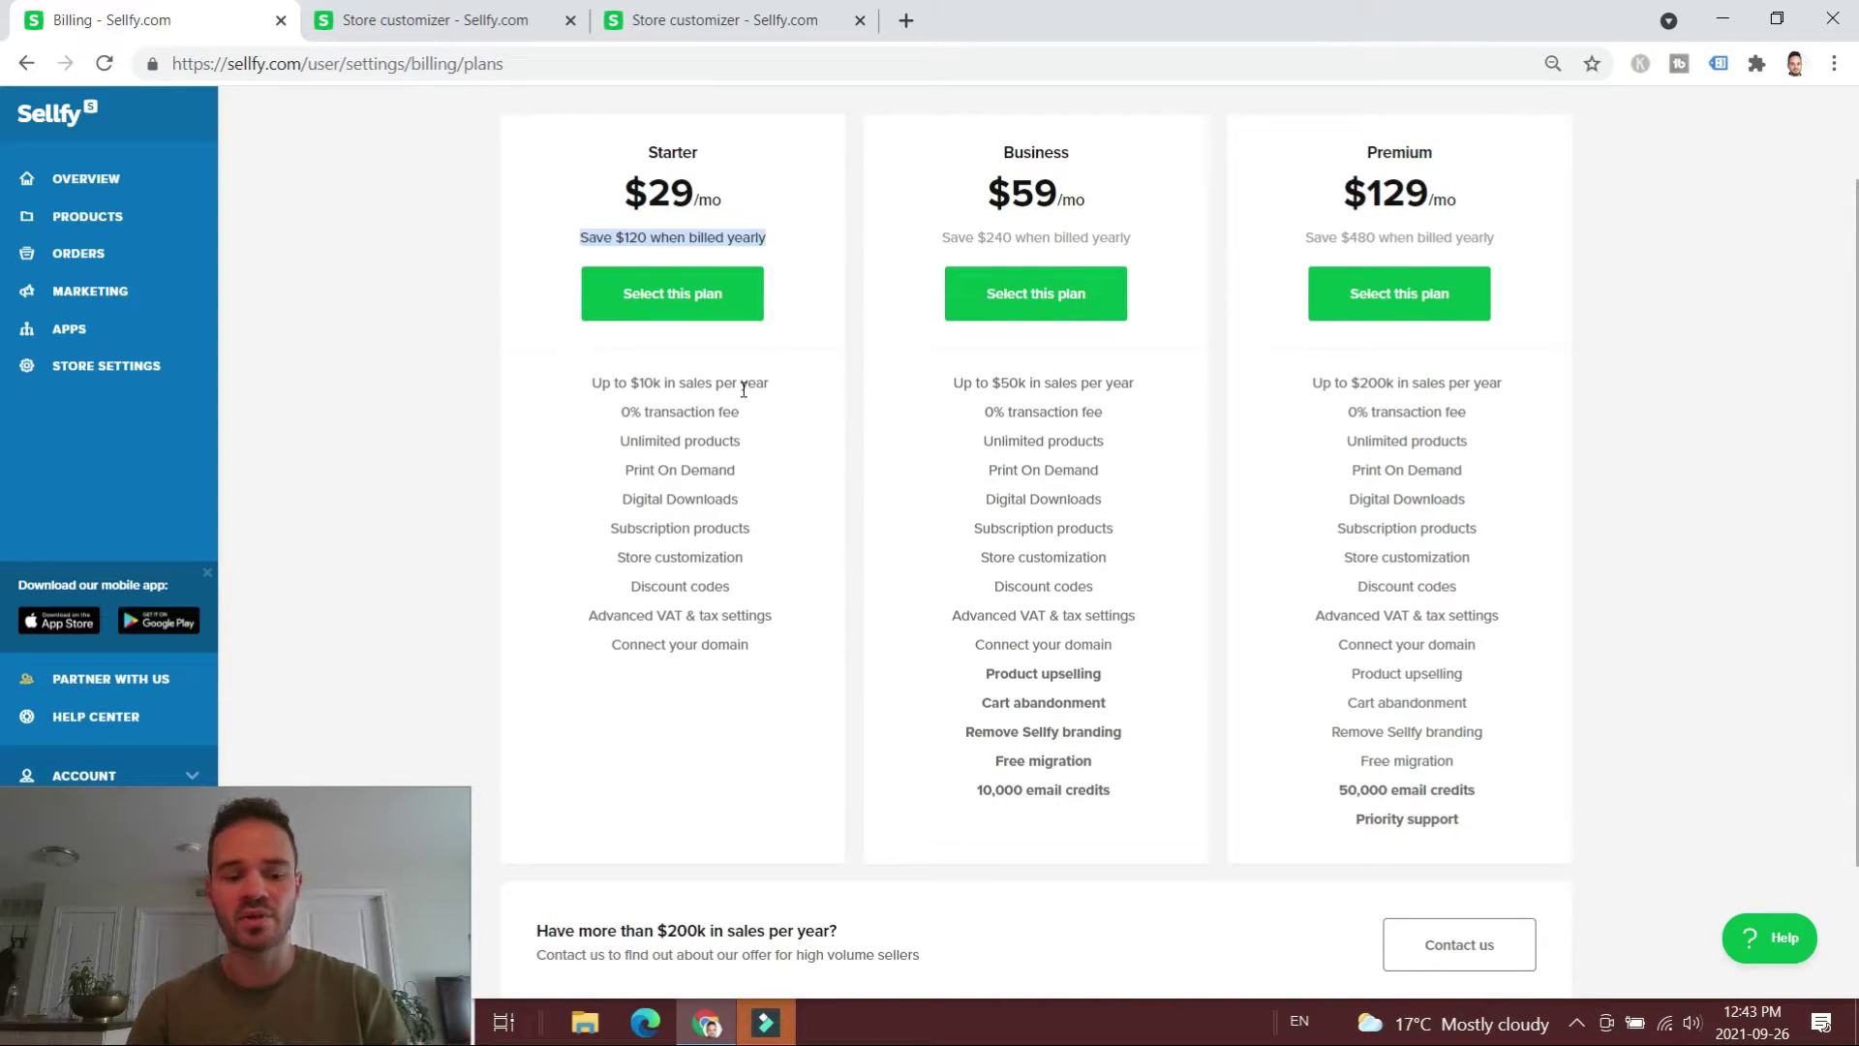
pyautogui.scroll(1, 747, 392)
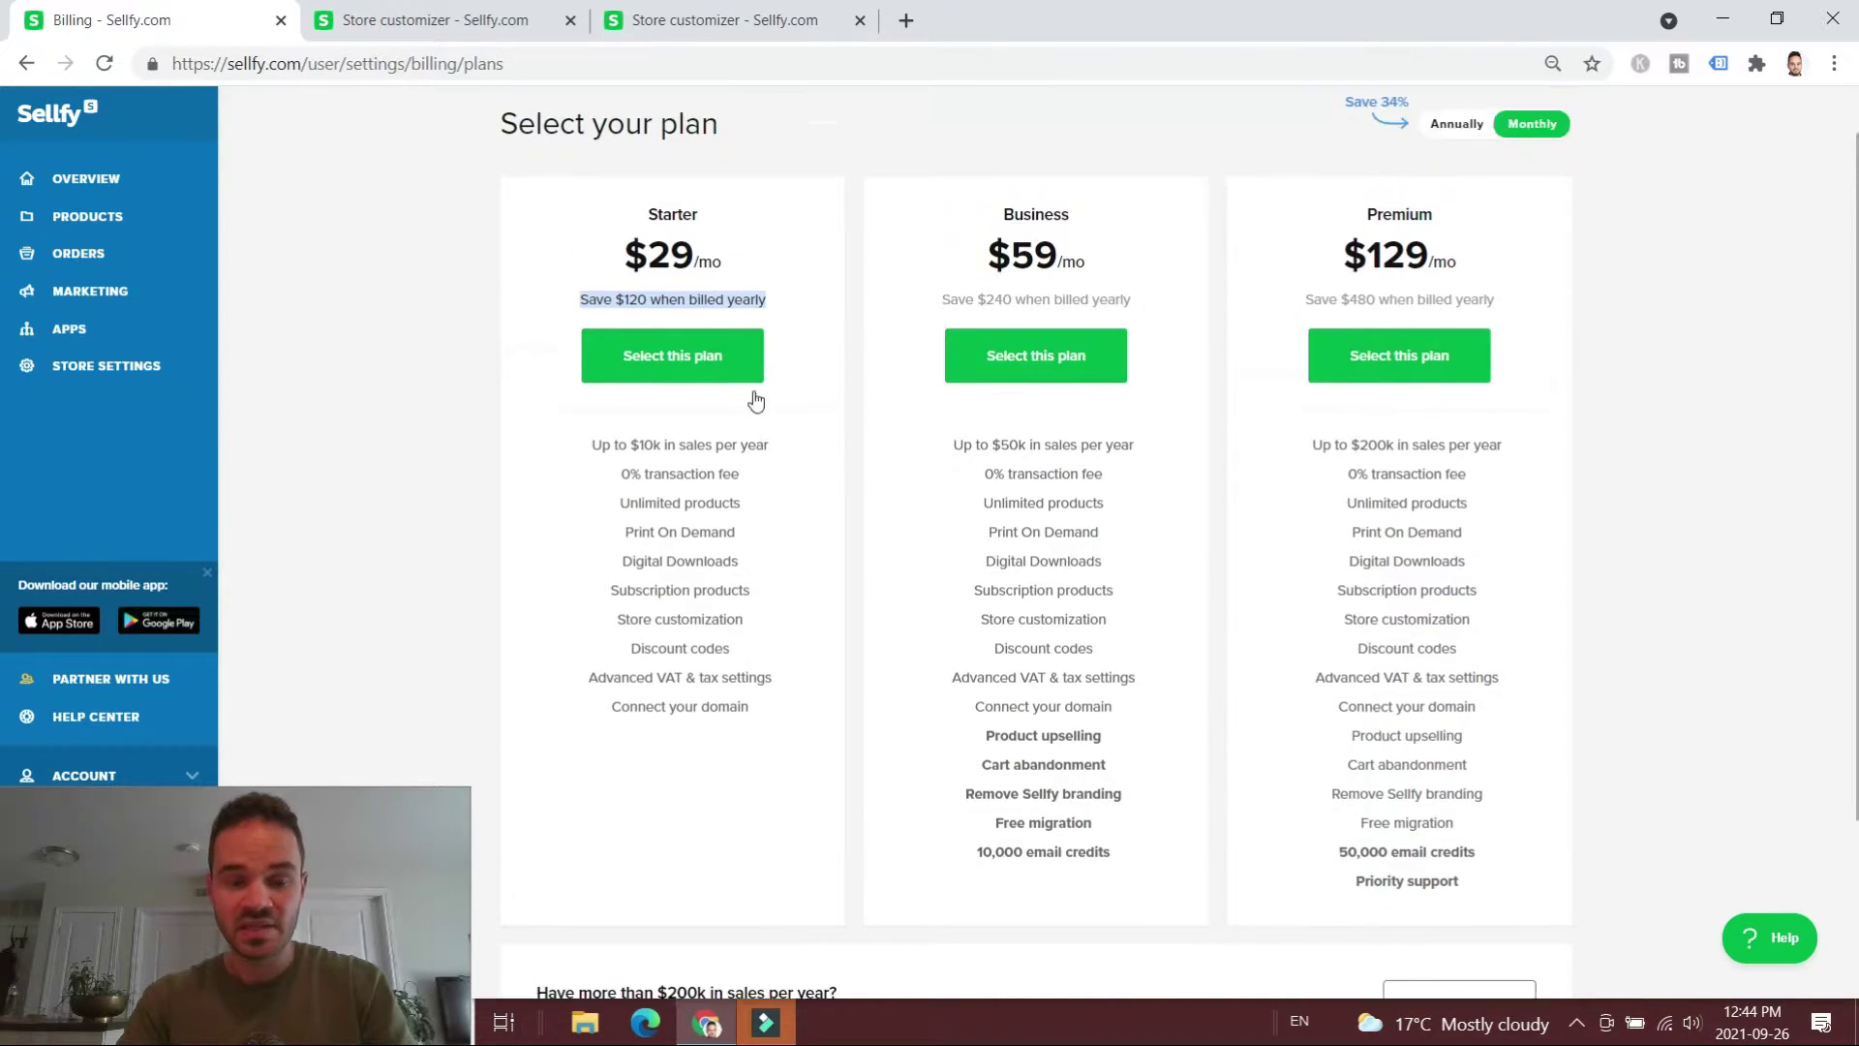
# - Examine the Starter plan's yearly sales limit, transaction fee, product allowance and remaining features
pyautogui.moveTo(788, 503); pyautogui.dragTo(591, 504)
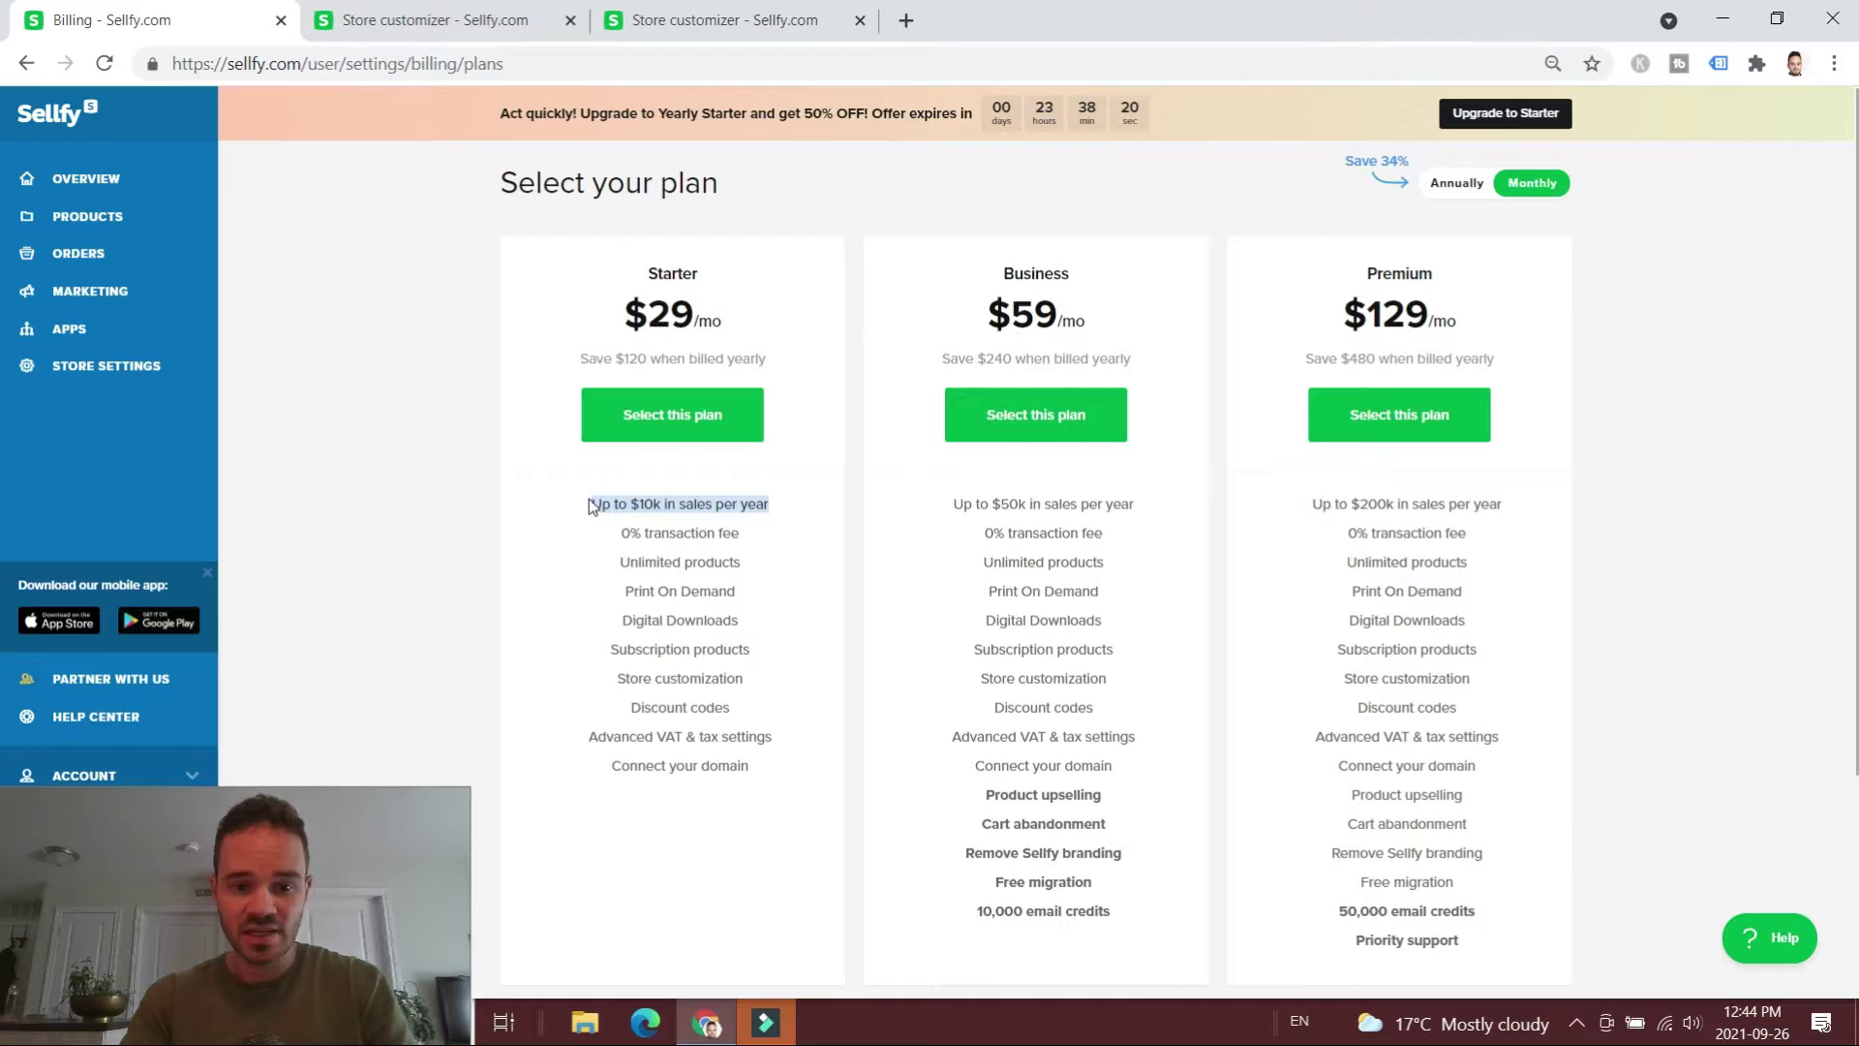
pyautogui.scroll(-1, 781, 486)
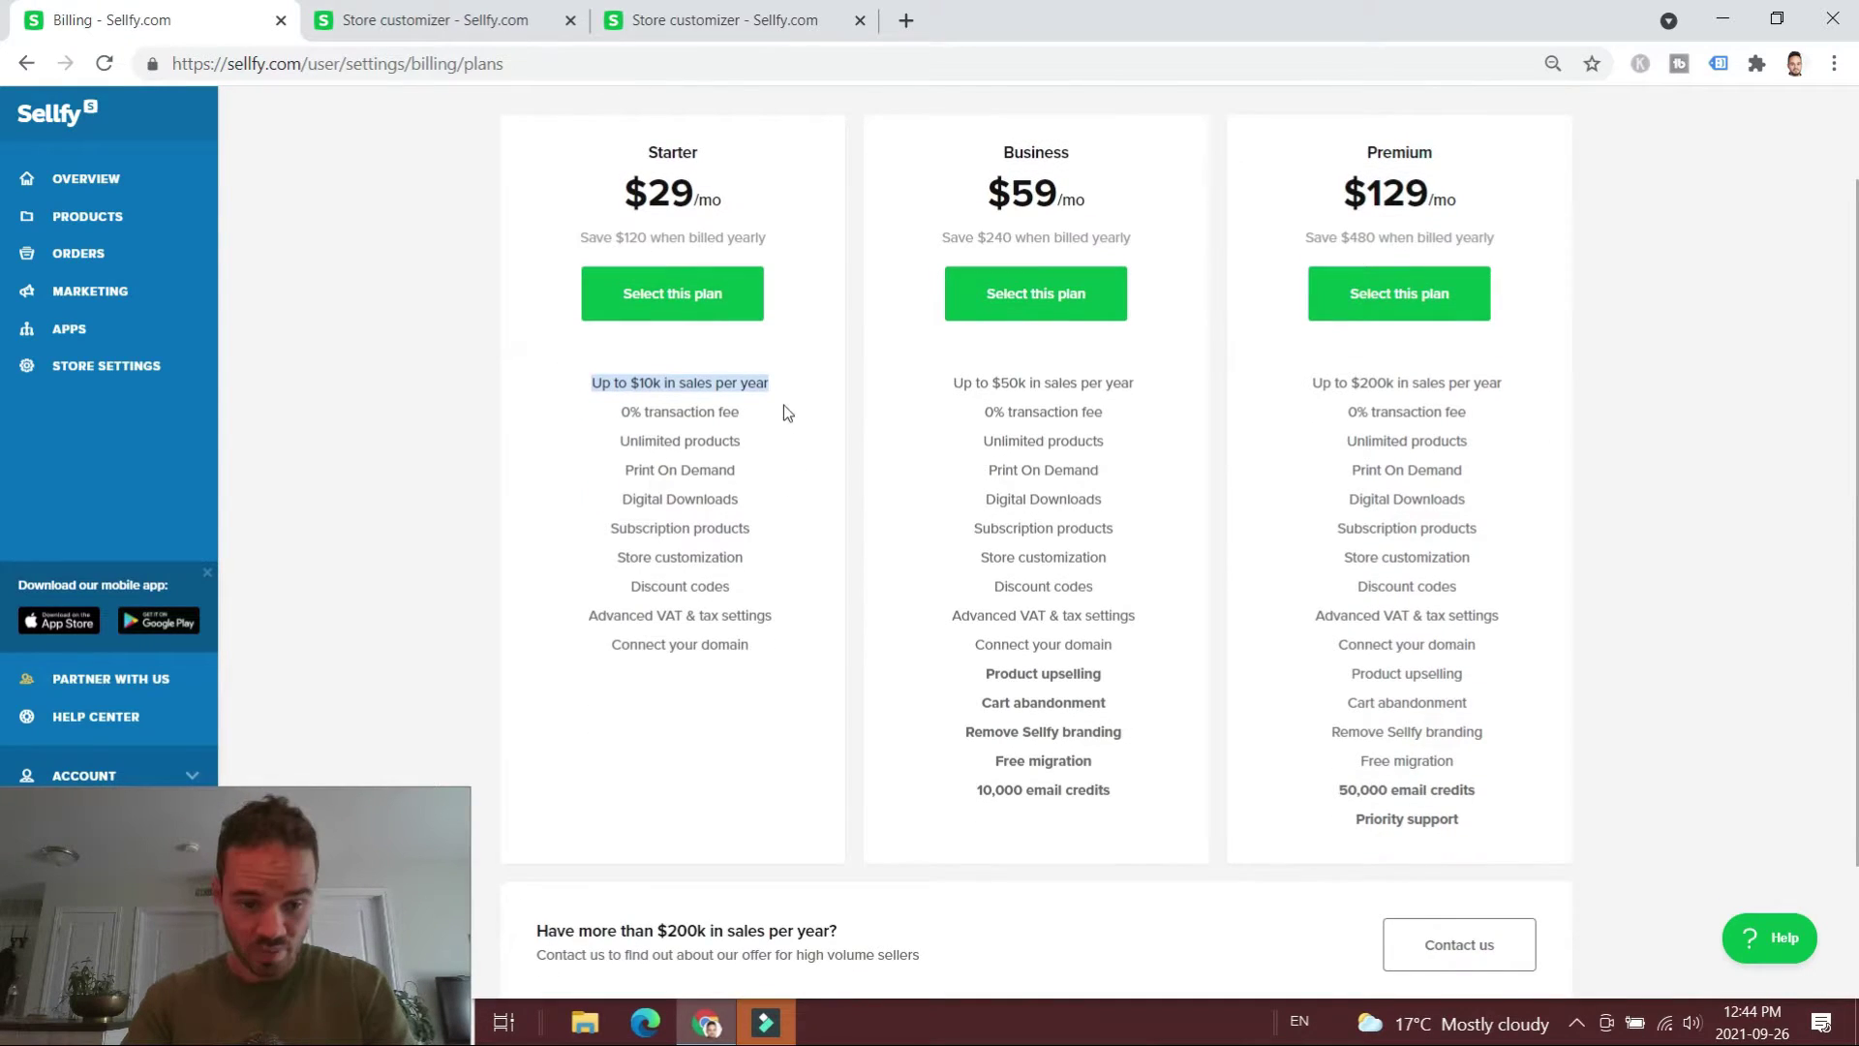
pyautogui.moveTo(768, 404); pyautogui.dragTo(630, 414)
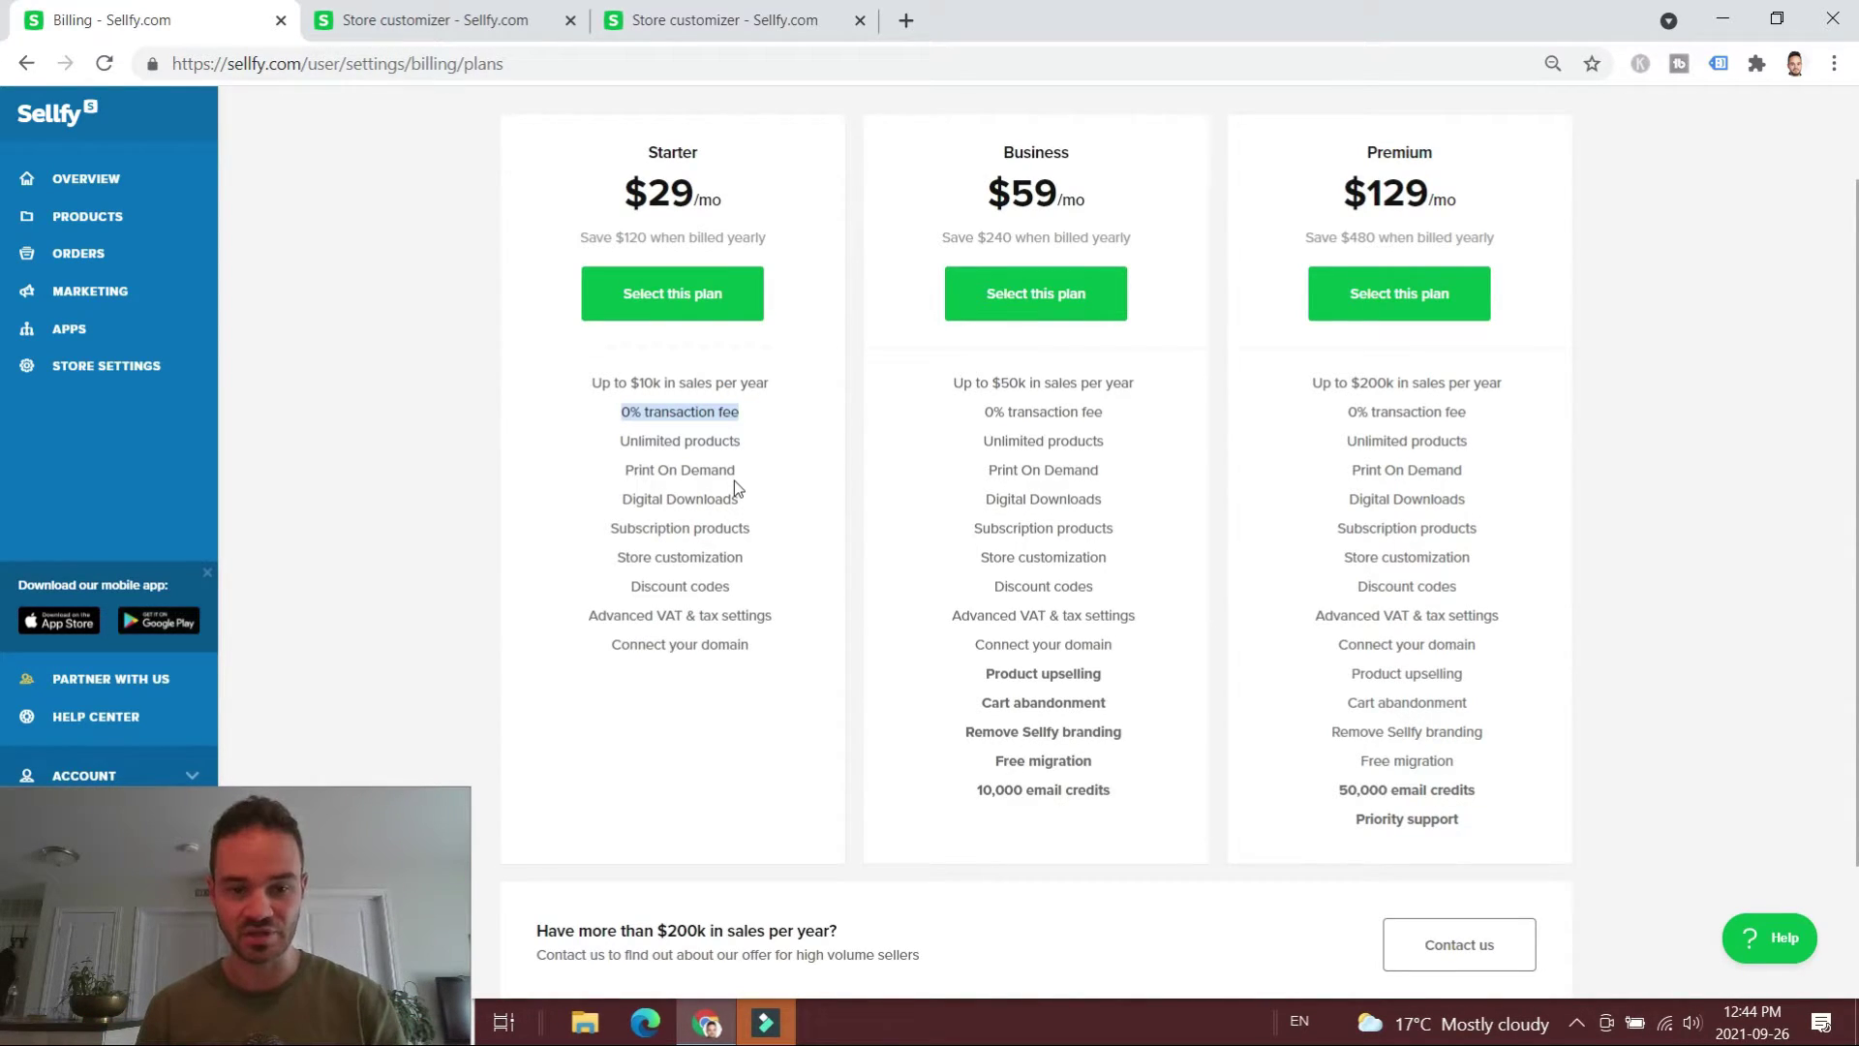
pyautogui.moveTo(759, 449); pyautogui.dragTo(619, 446)
pyautogui.click(714, 492)
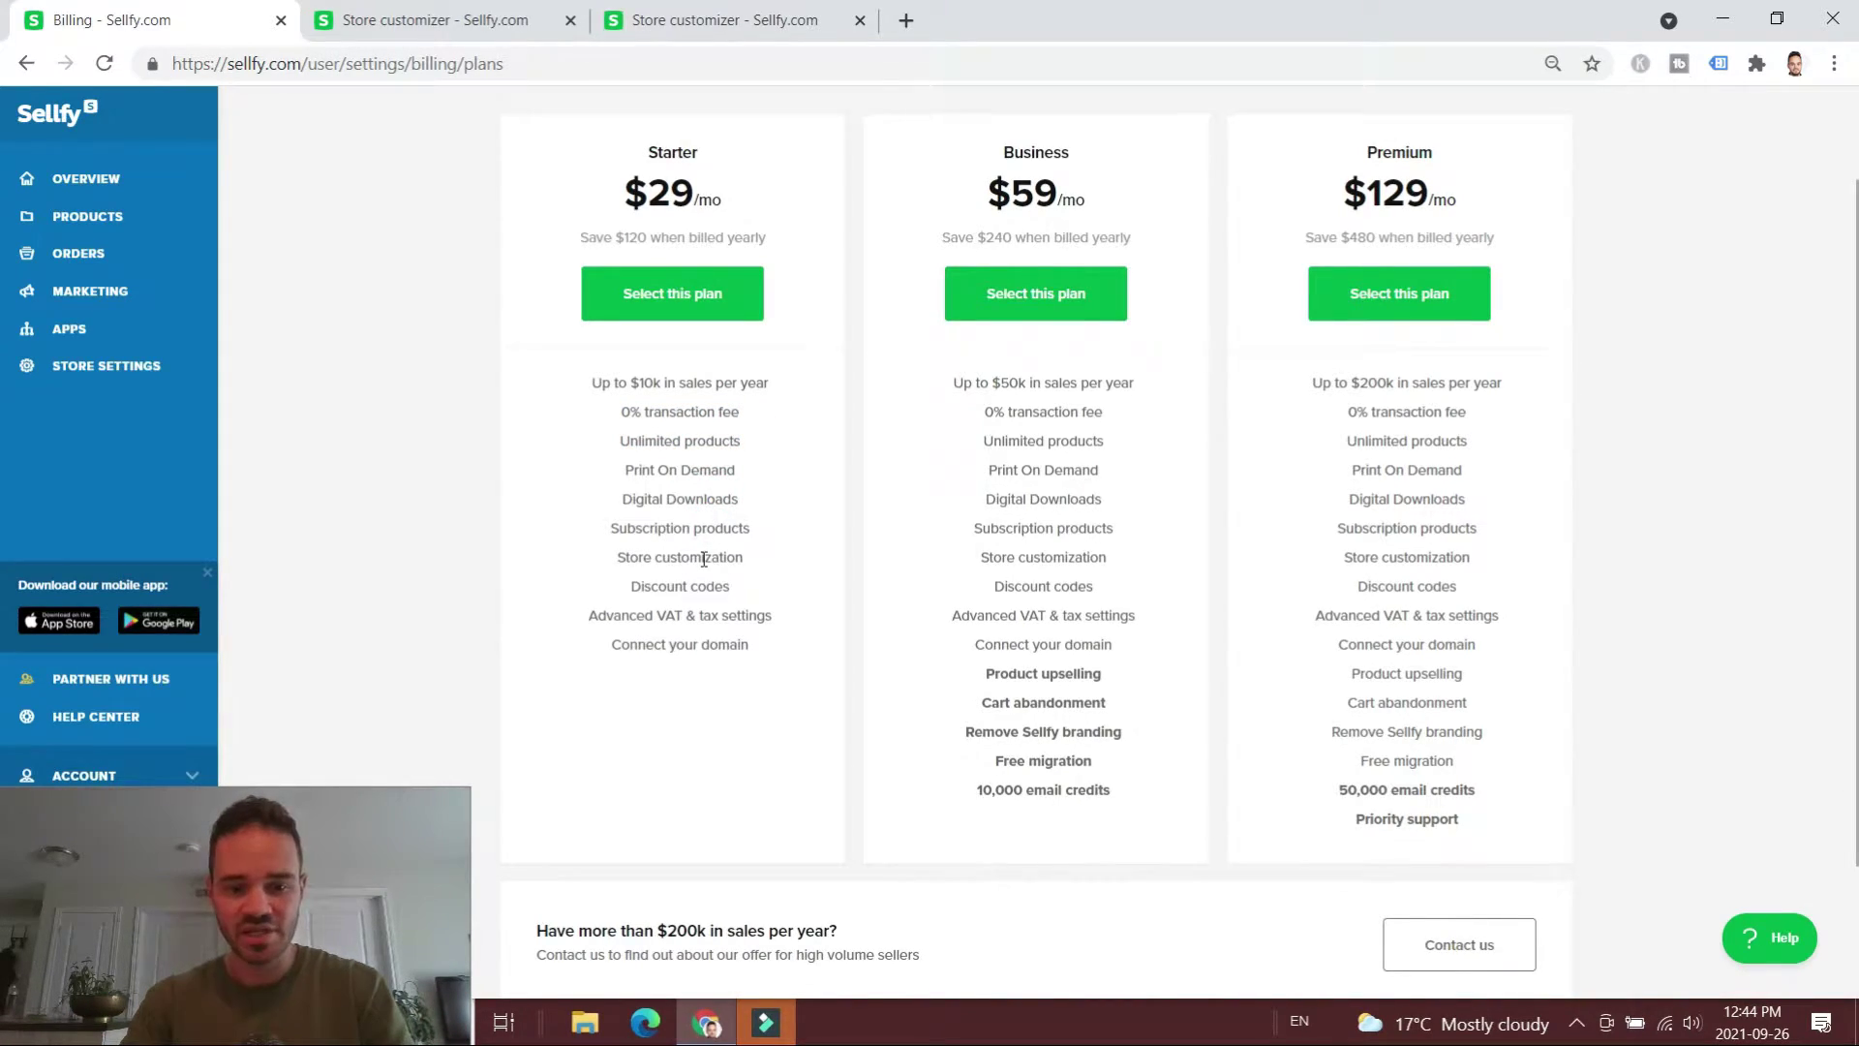
pyautogui.scroll(-2, 704, 560)
pyautogui.moveTo(740, 473); pyautogui.dragTo(669, 474)
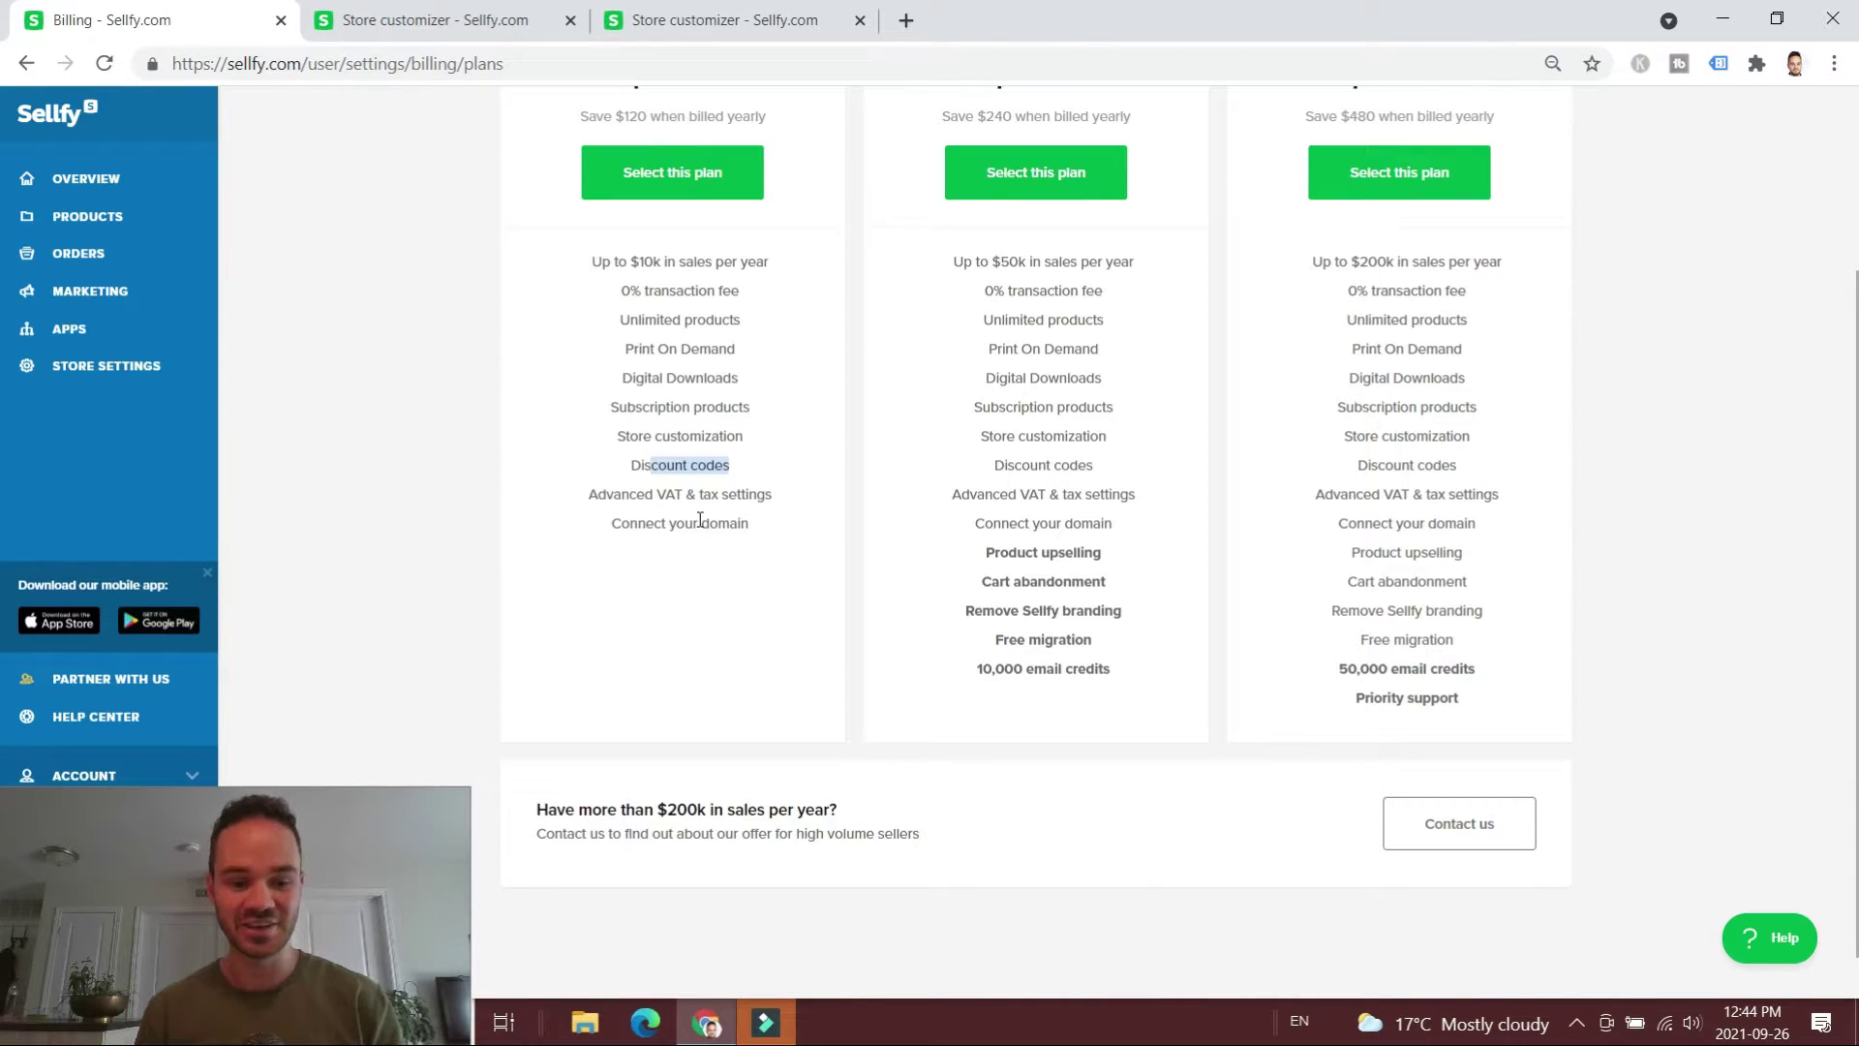
pyautogui.scroll(3, 781, 494)
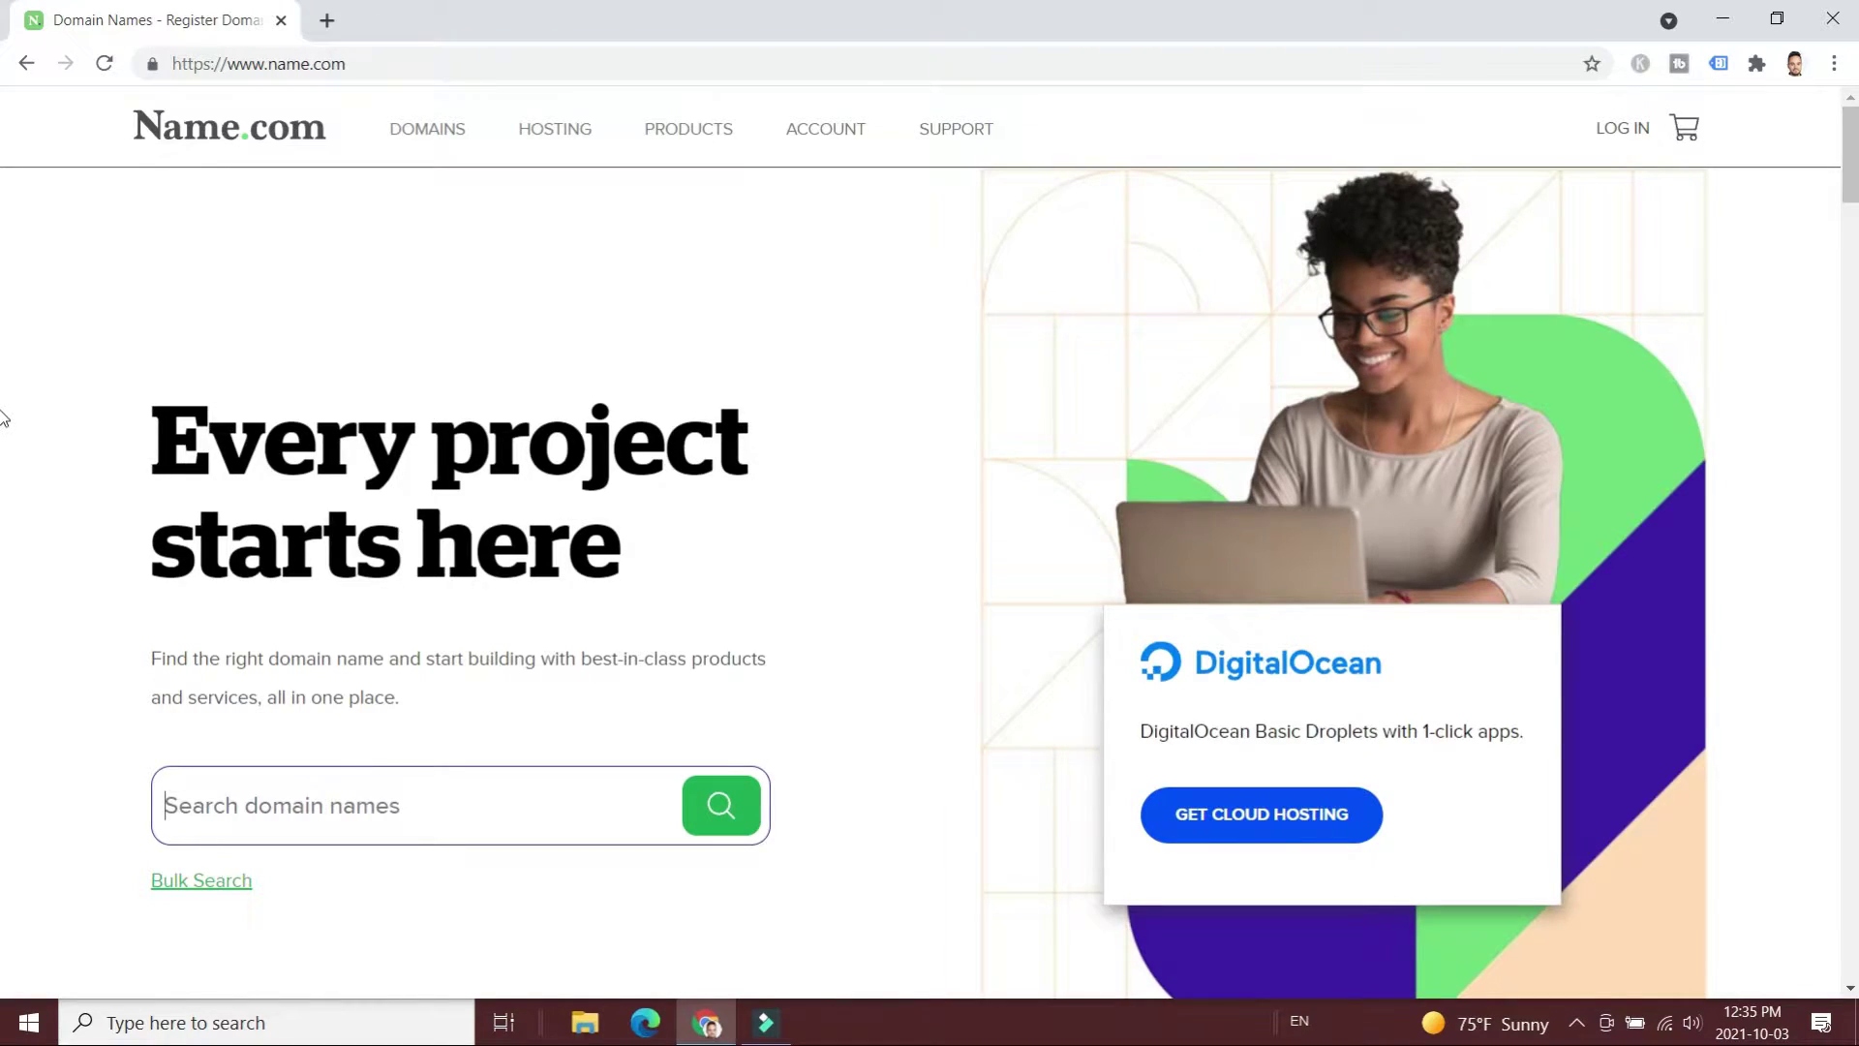
# - Look through the Name.com home page for its domain registration offering
pyautogui.scroll(-10, 3, 418)
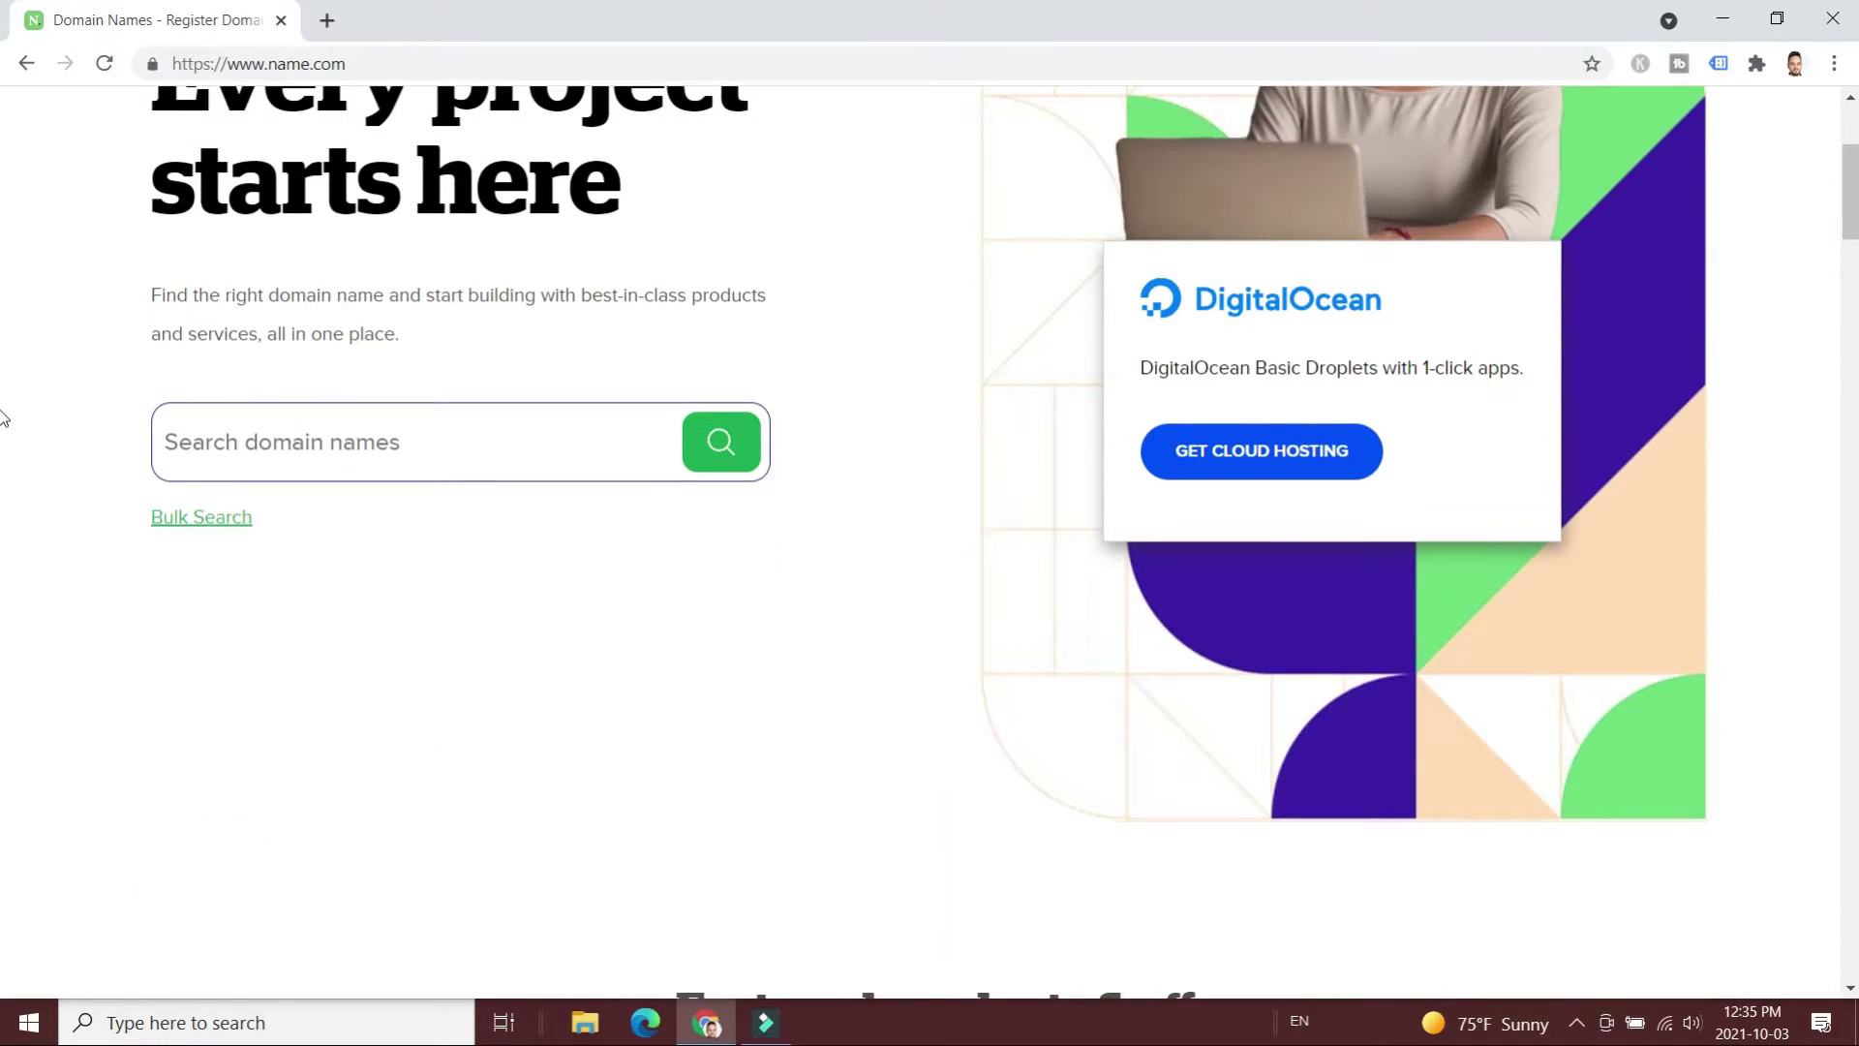
pyautogui.scroll(-7, 3, 419)
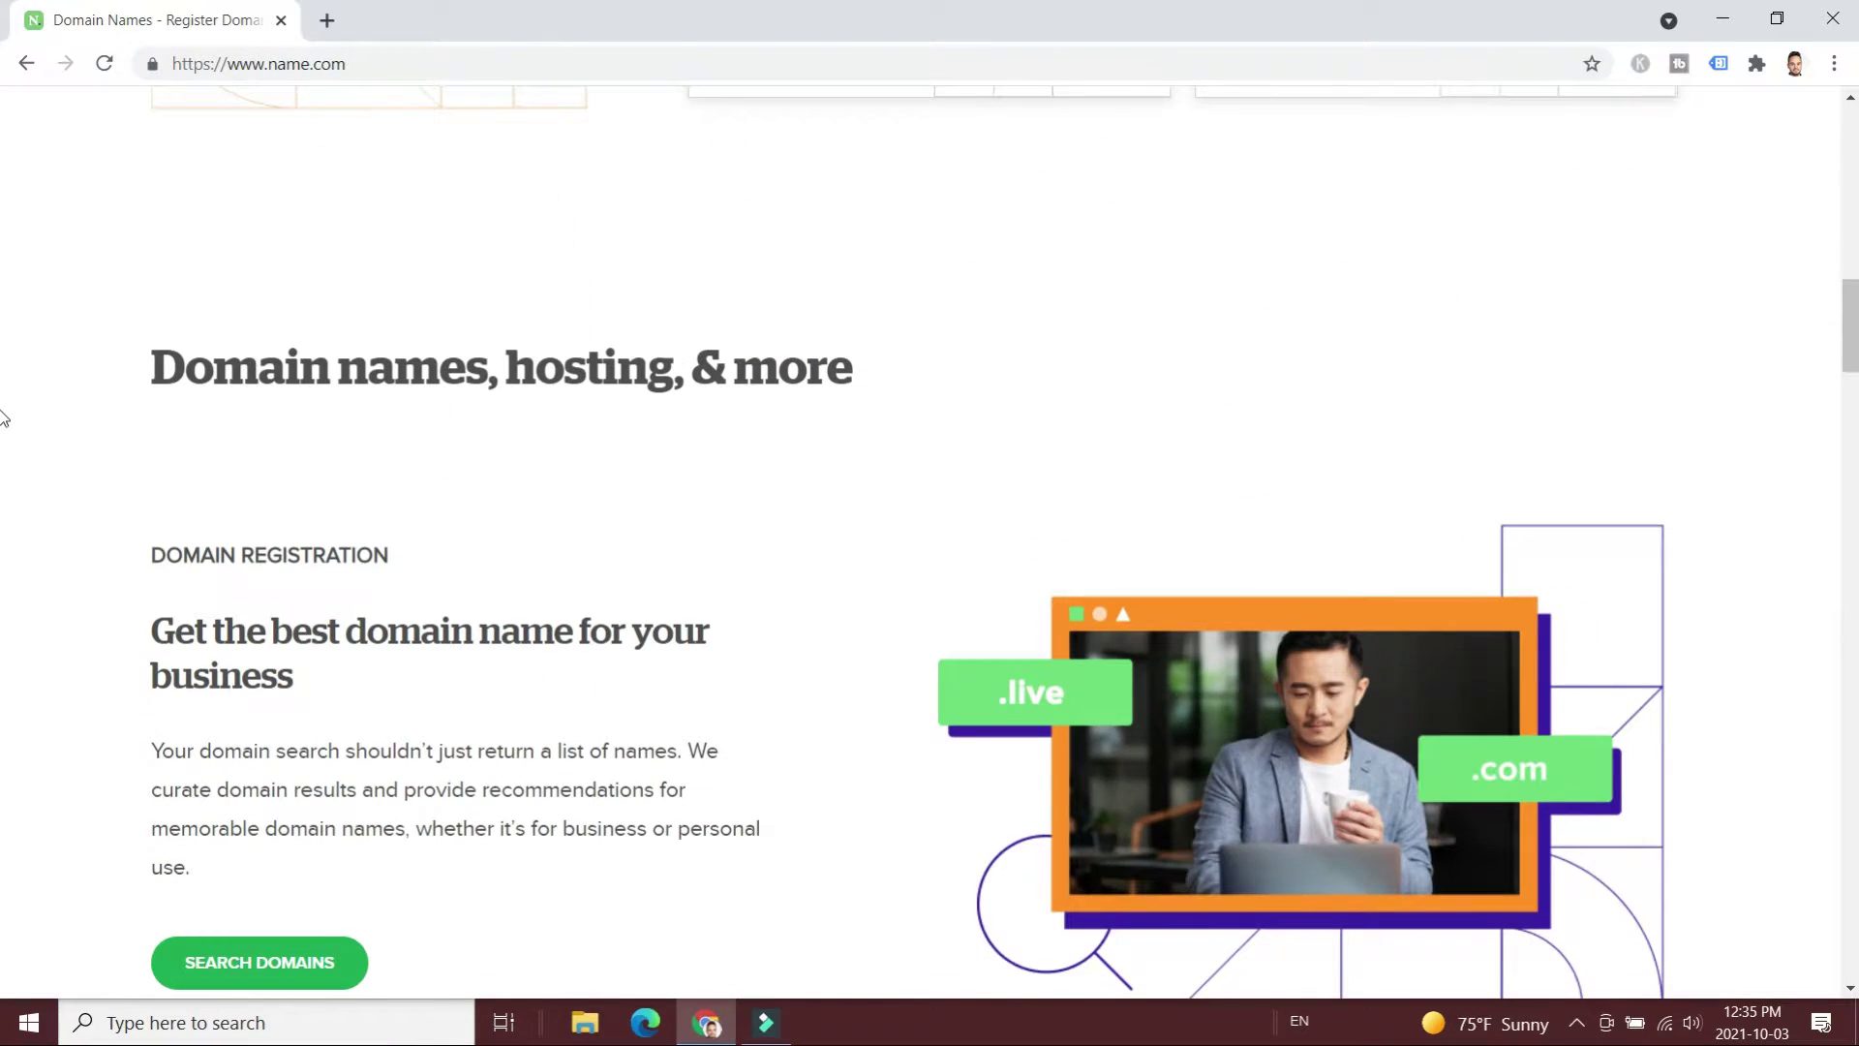
pyautogui.scroll(-13, 3, 418)
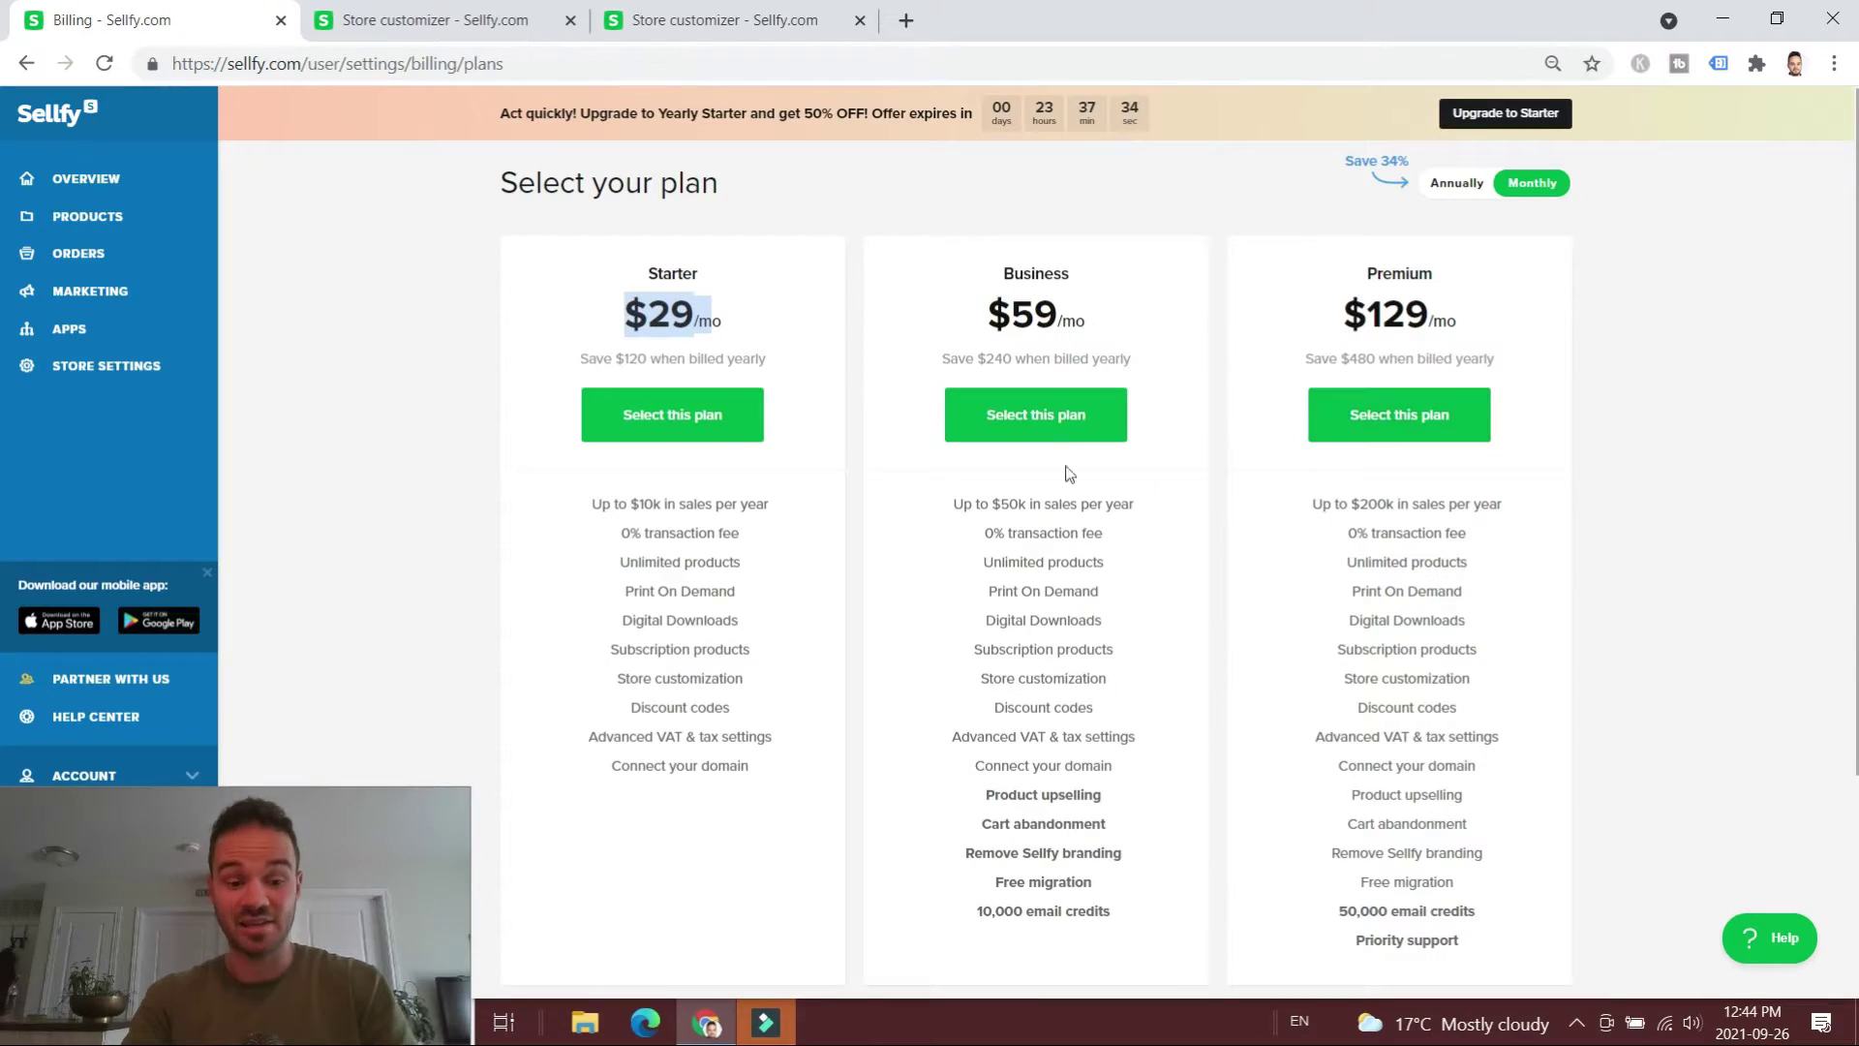
# - Review the Business plan's yearly sales limit and its savings with yearly billing
pyautogui.scroll(-1, 1141, 406)
pyautogui.moveTo(1138, 382); pyautogui.dragTo(965, 380)
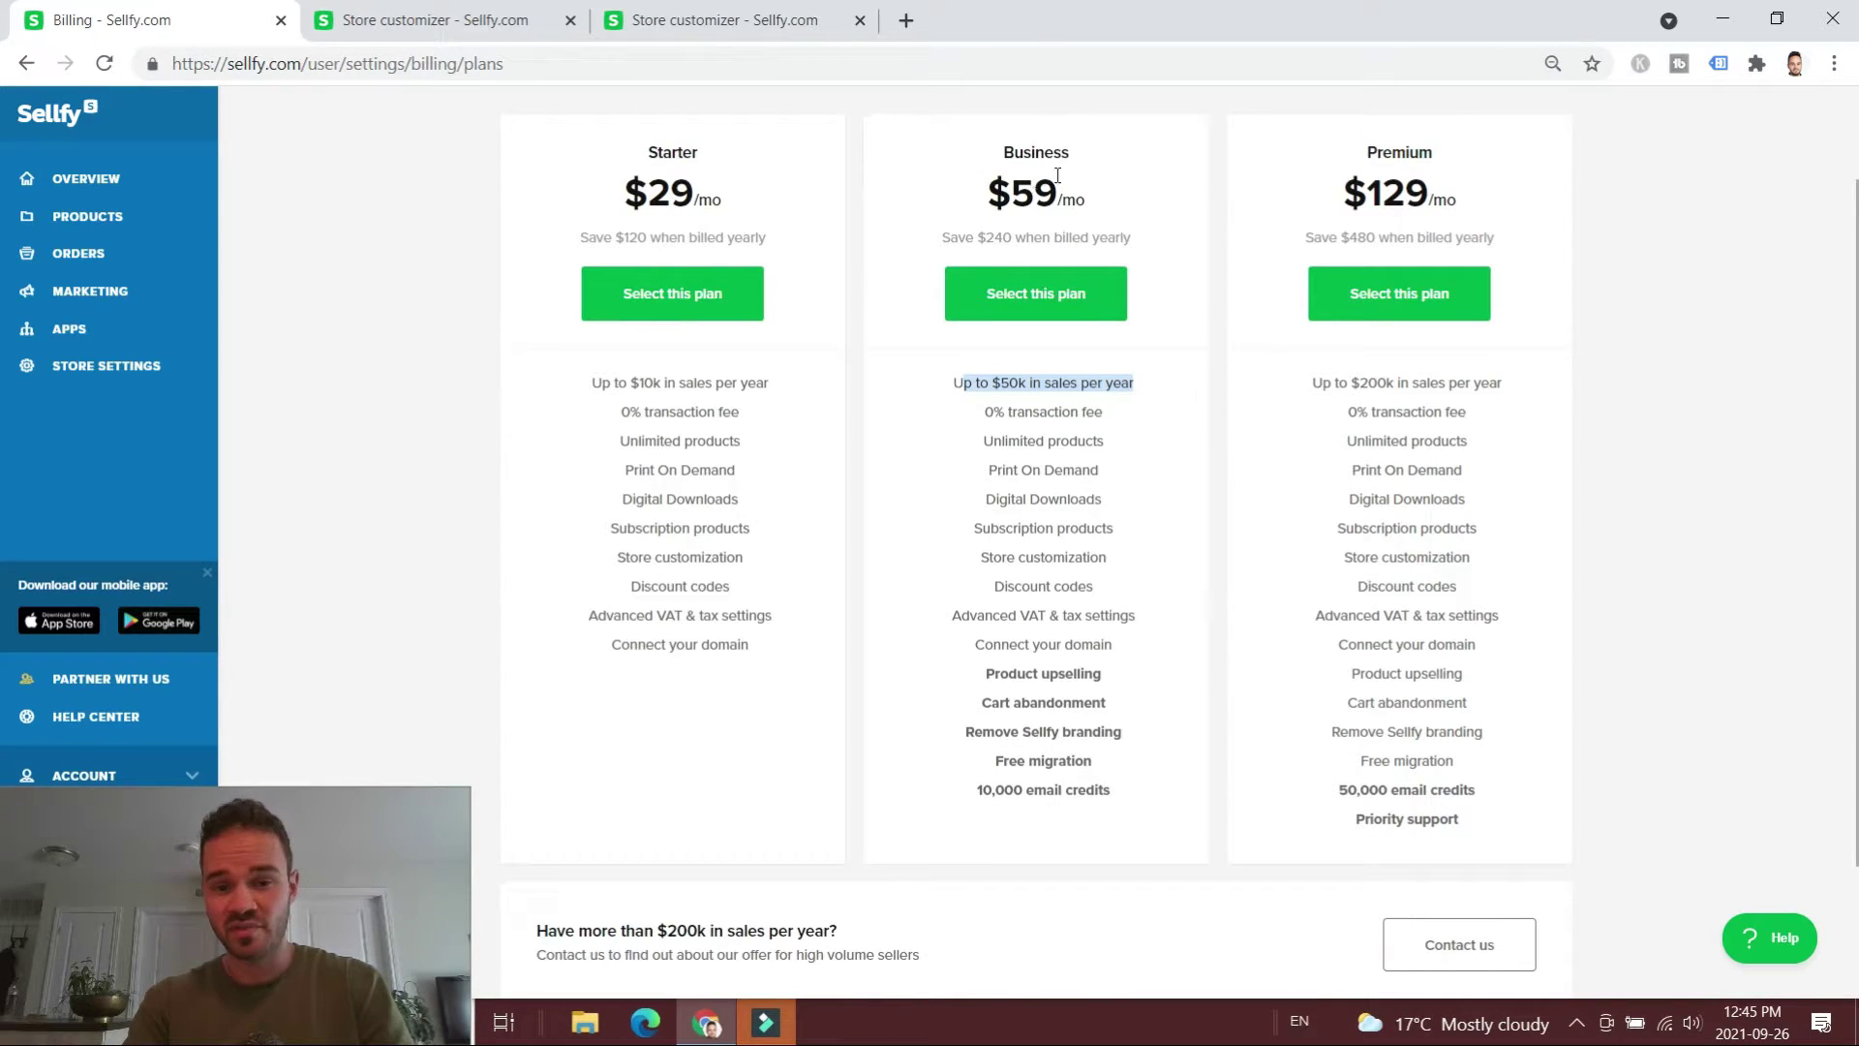
pyautogui.scroll(-1, 1104, 484)
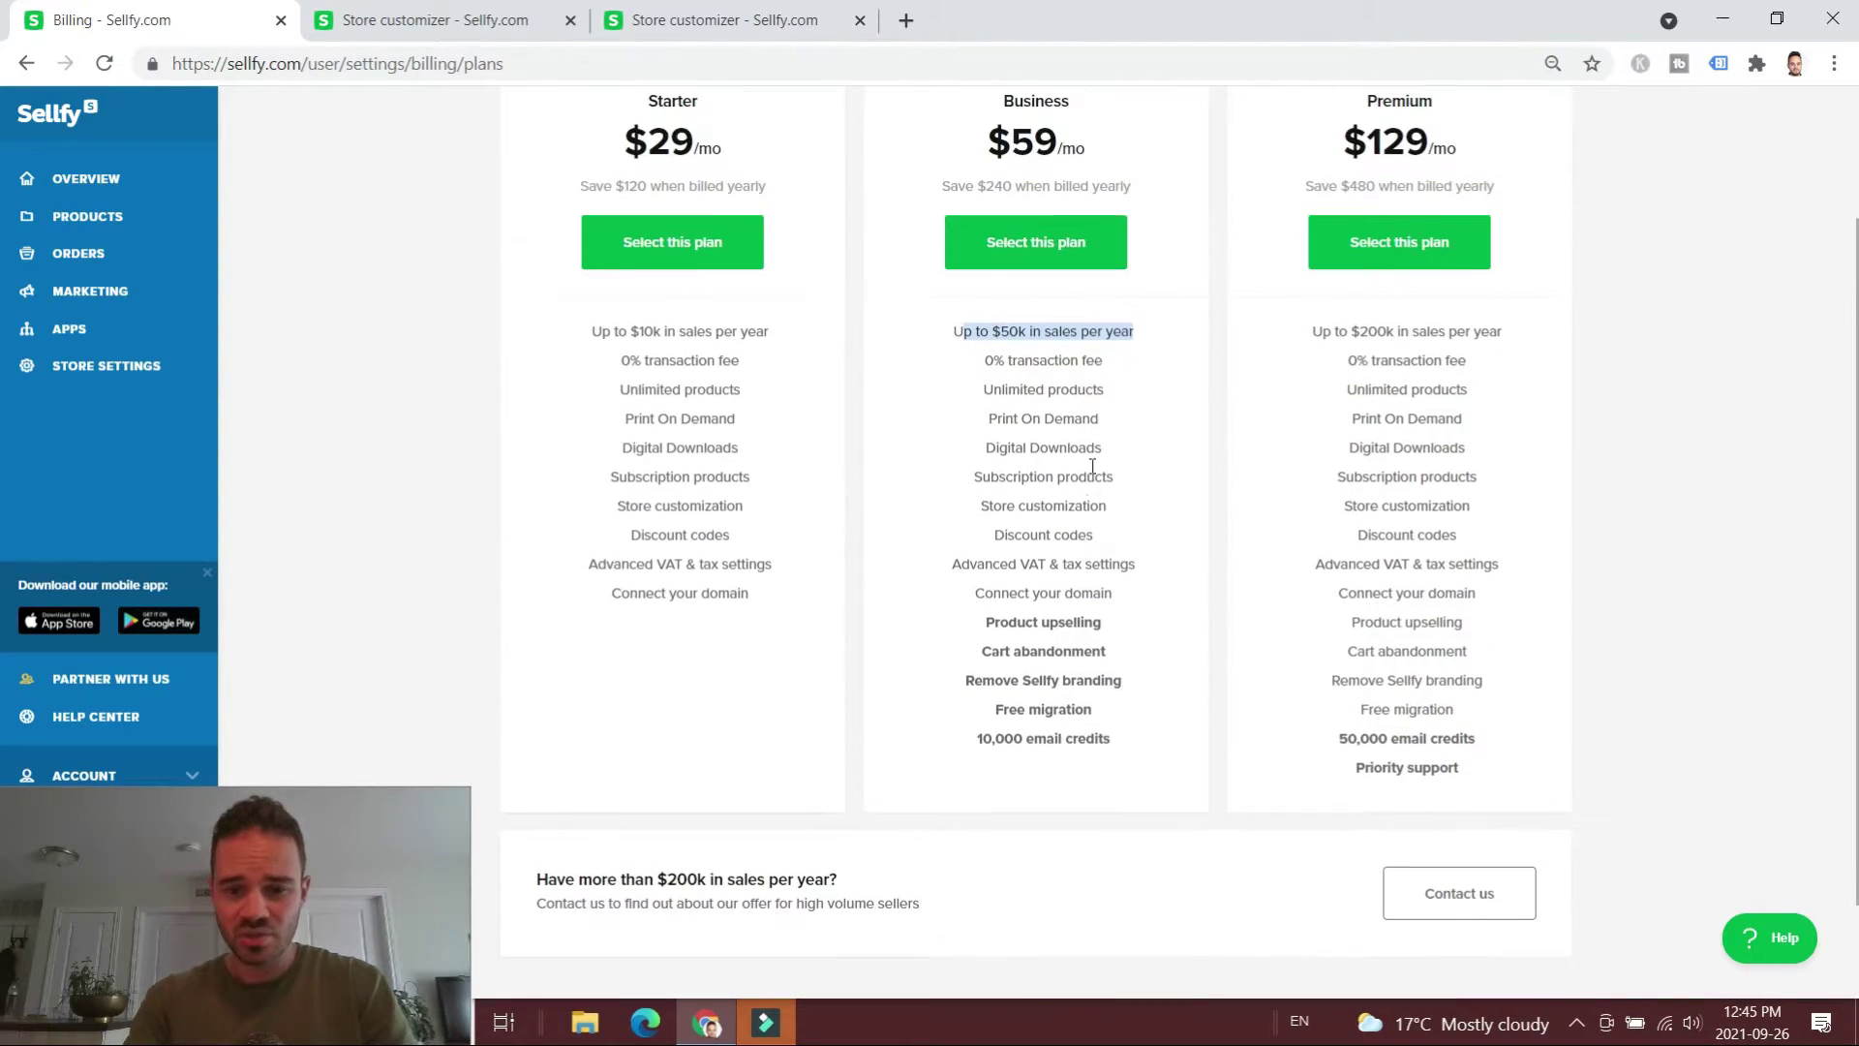
pyautogui.moveTo(1143, 187); pyautogui.dragTo(950, 187)
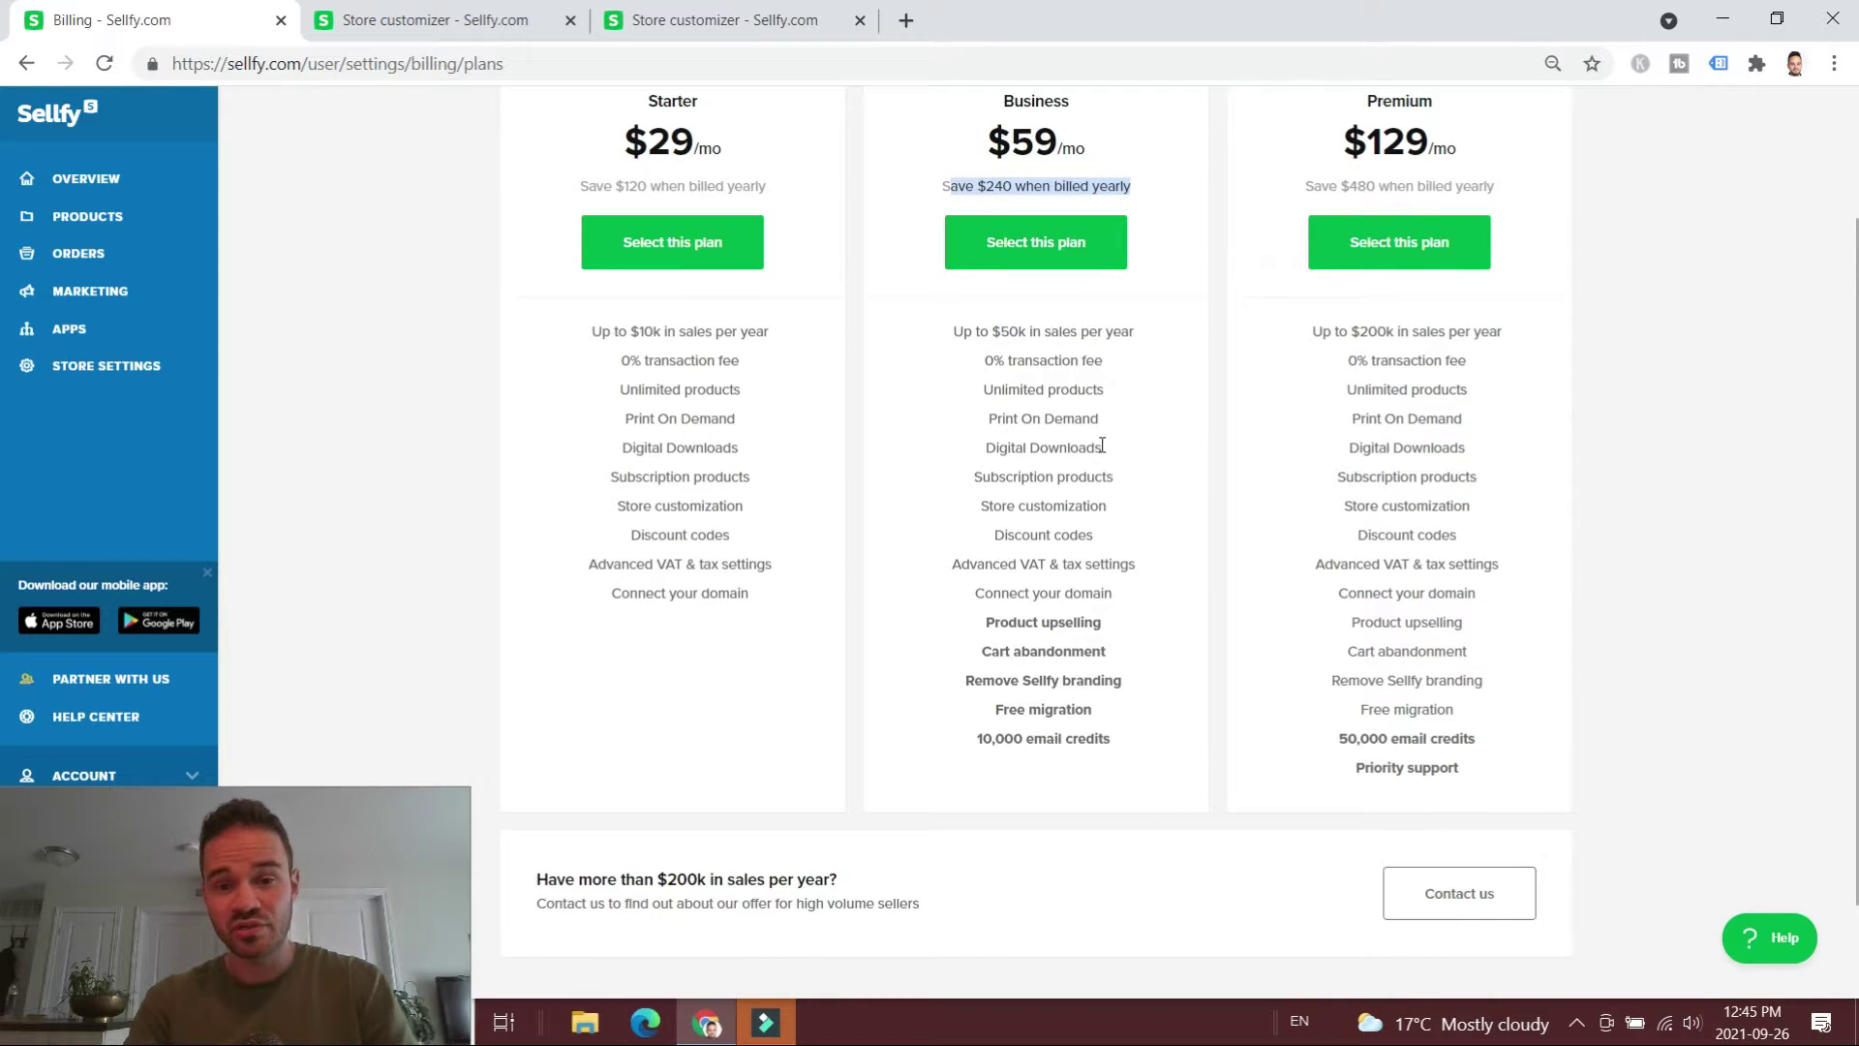
# - Examine the Business plan's extra features, including product upselling and removal of Sellfy branding
pyautogui.scroll(-2, 1146, 630)
pyautogui.moveTo(1122, 589); pyautogui.dragTo(1002, 508)
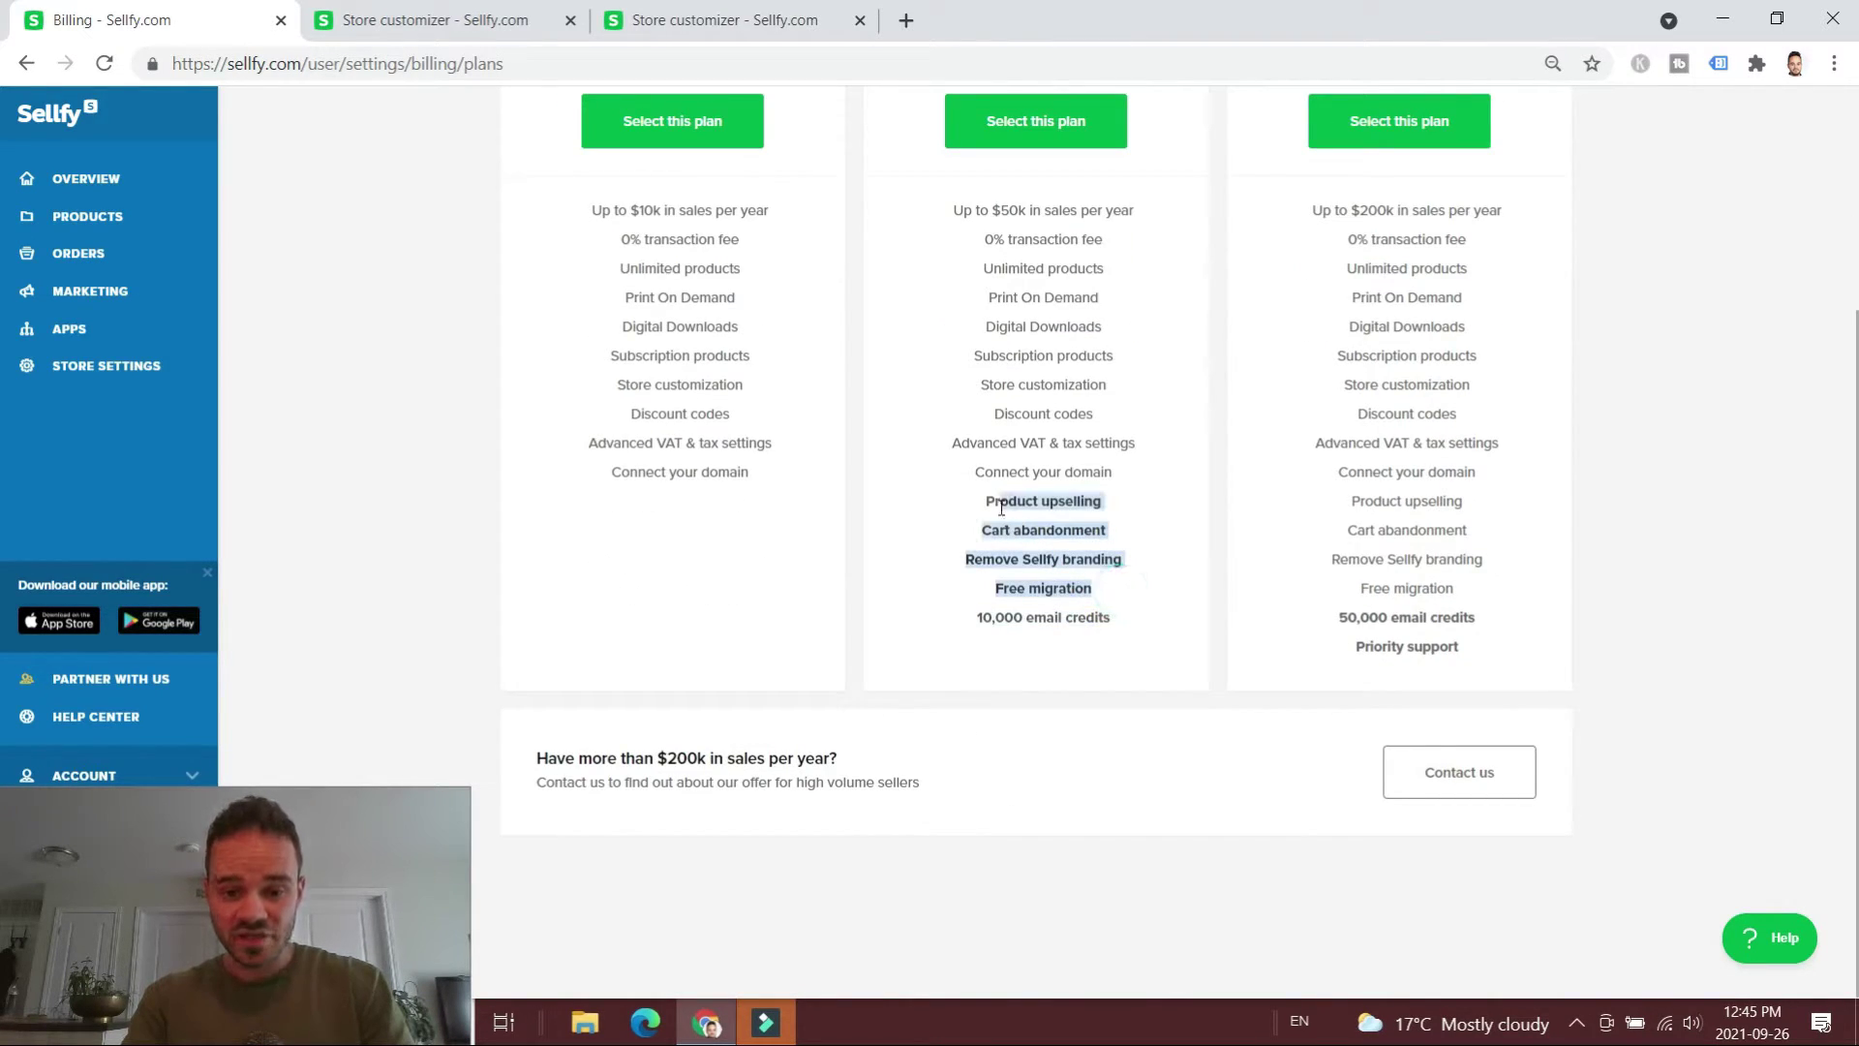
pyautogui.click(1071, 520)
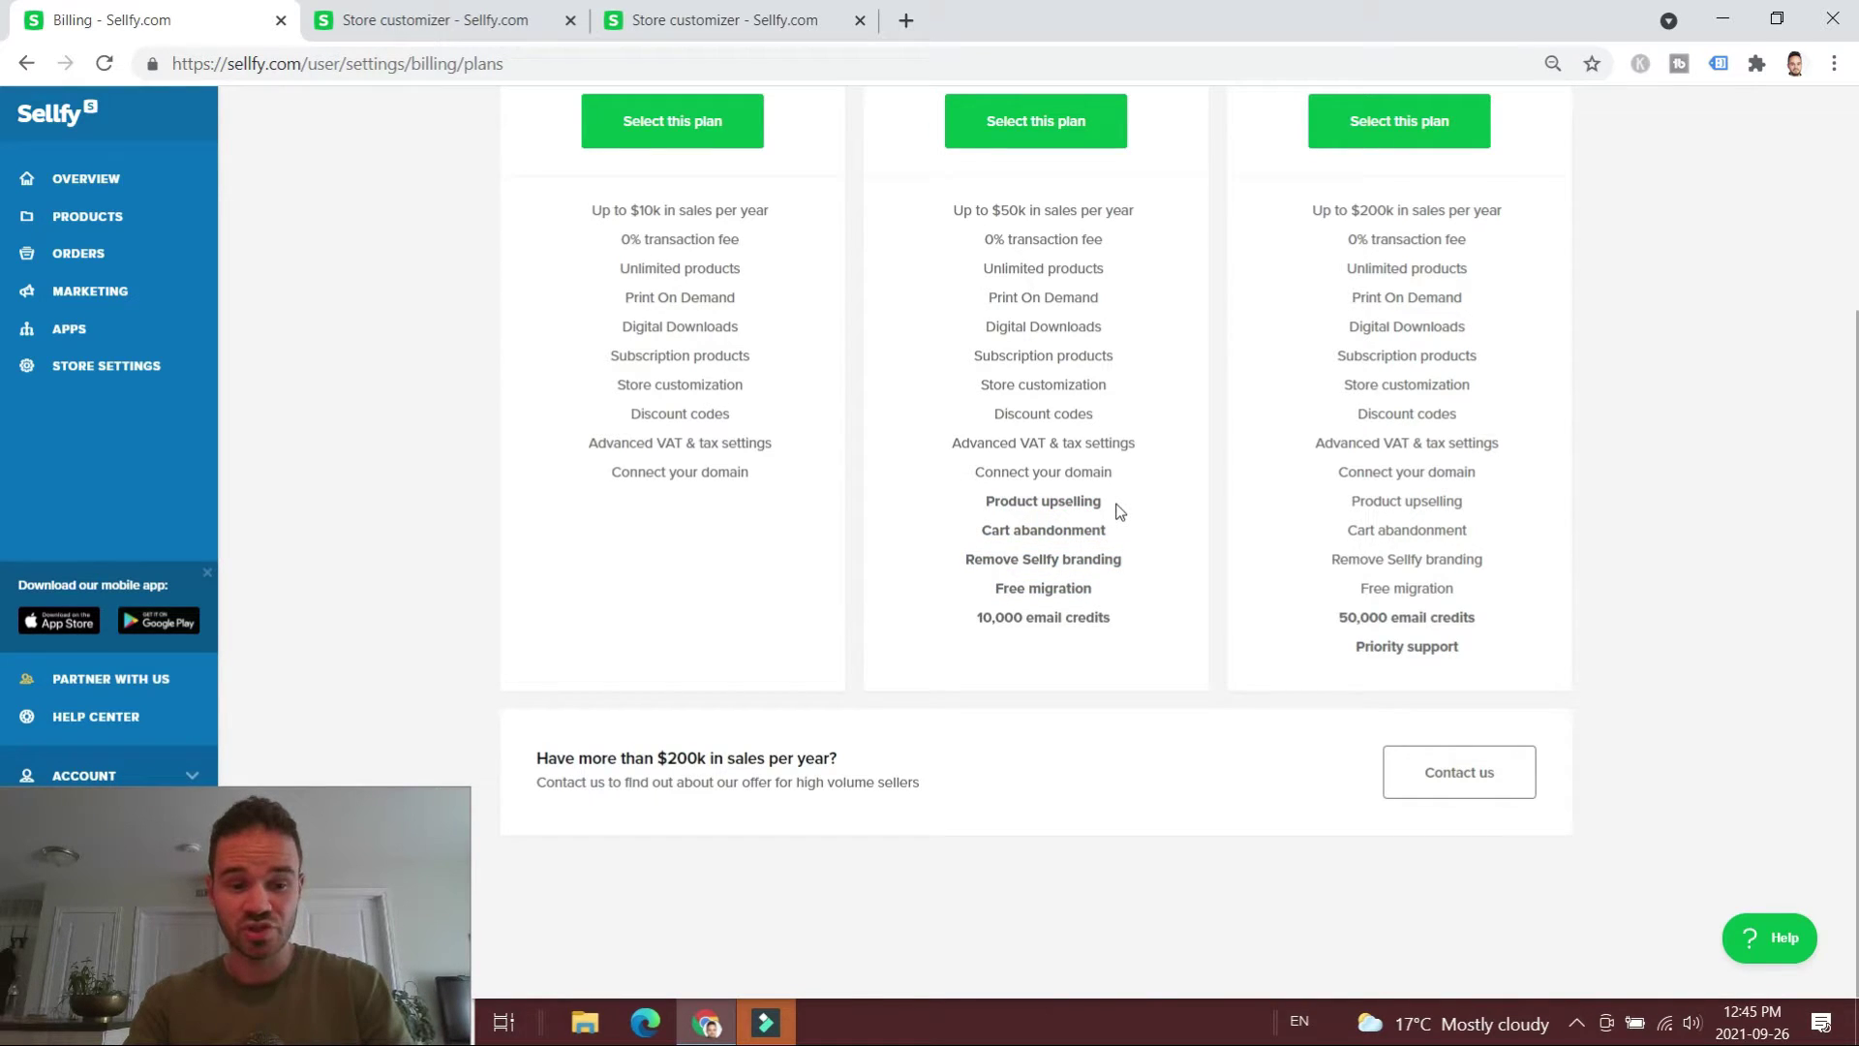
pyautogui.moveTo(1121, 508); pyautogui.dragTo(984, 507)
pyautogui.scroll(3, 984, 506)
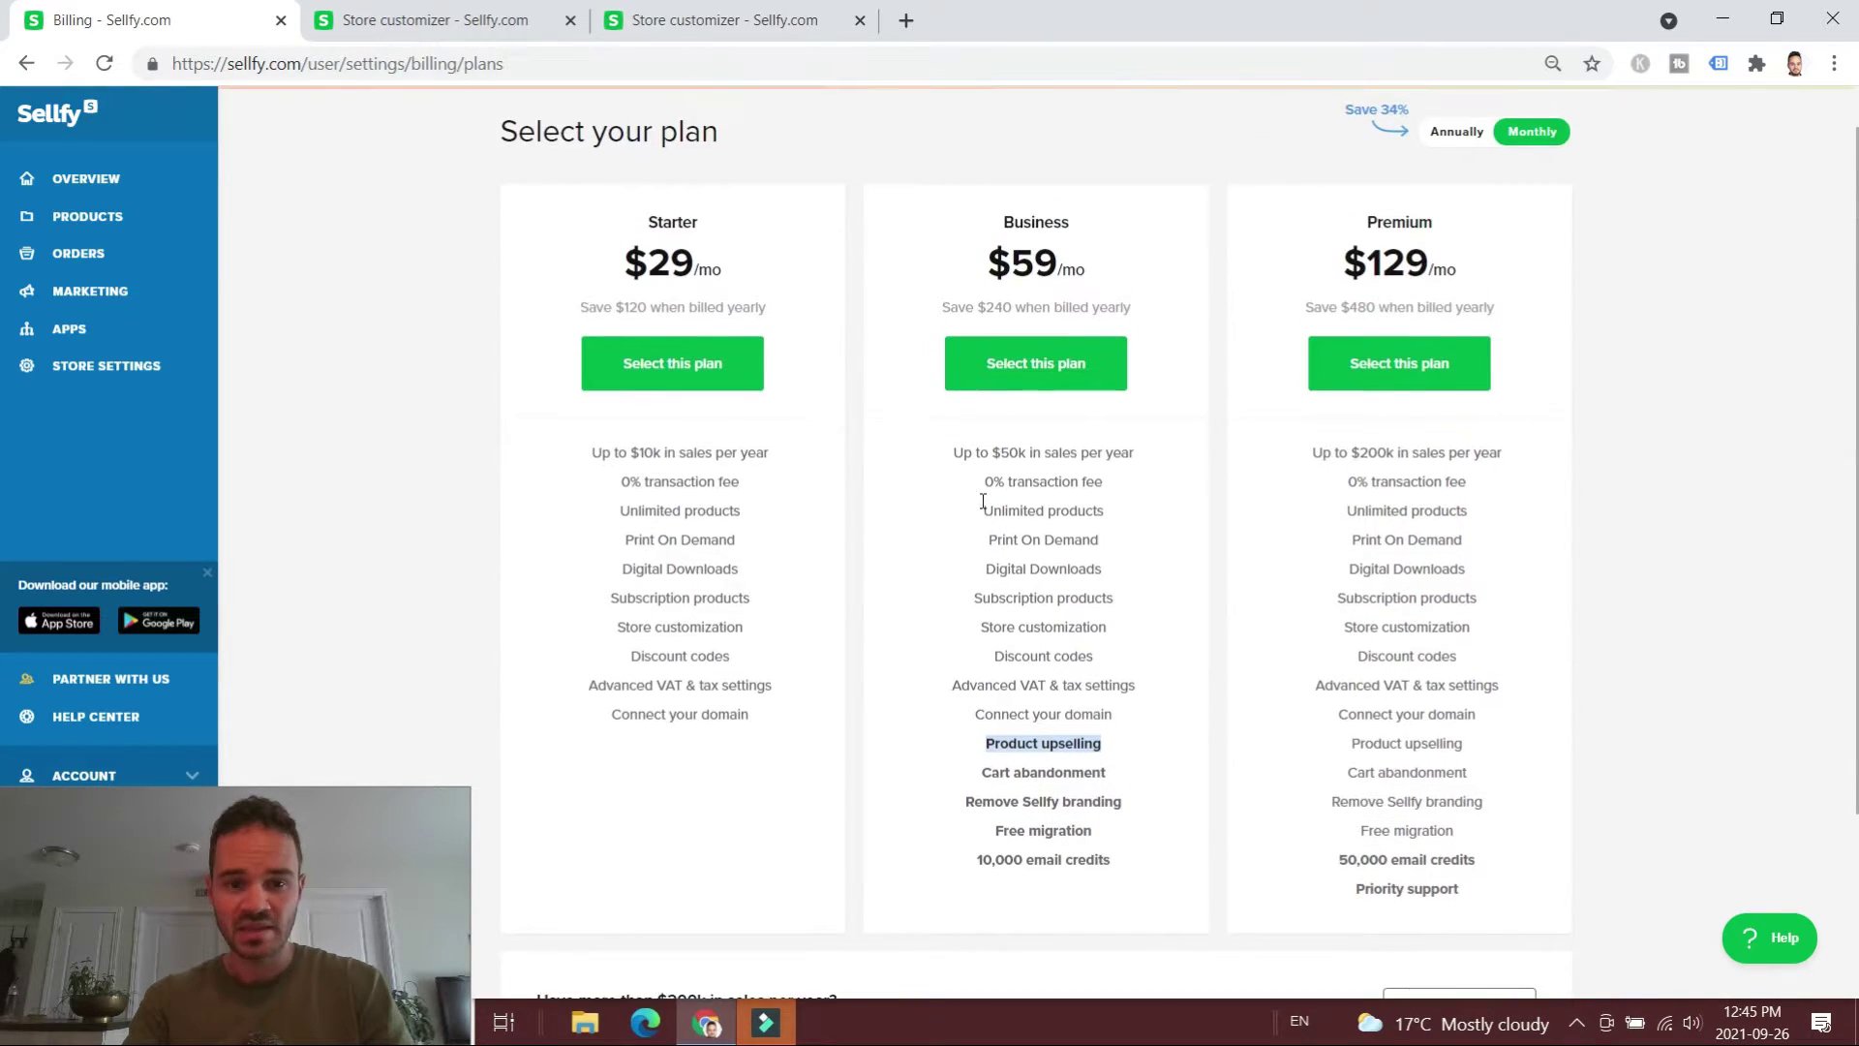
pyautogui.scroll(-2, 677, 510)
pyautogui.moveTo(1121, 680); pyautogui.dragTo(975, 679)
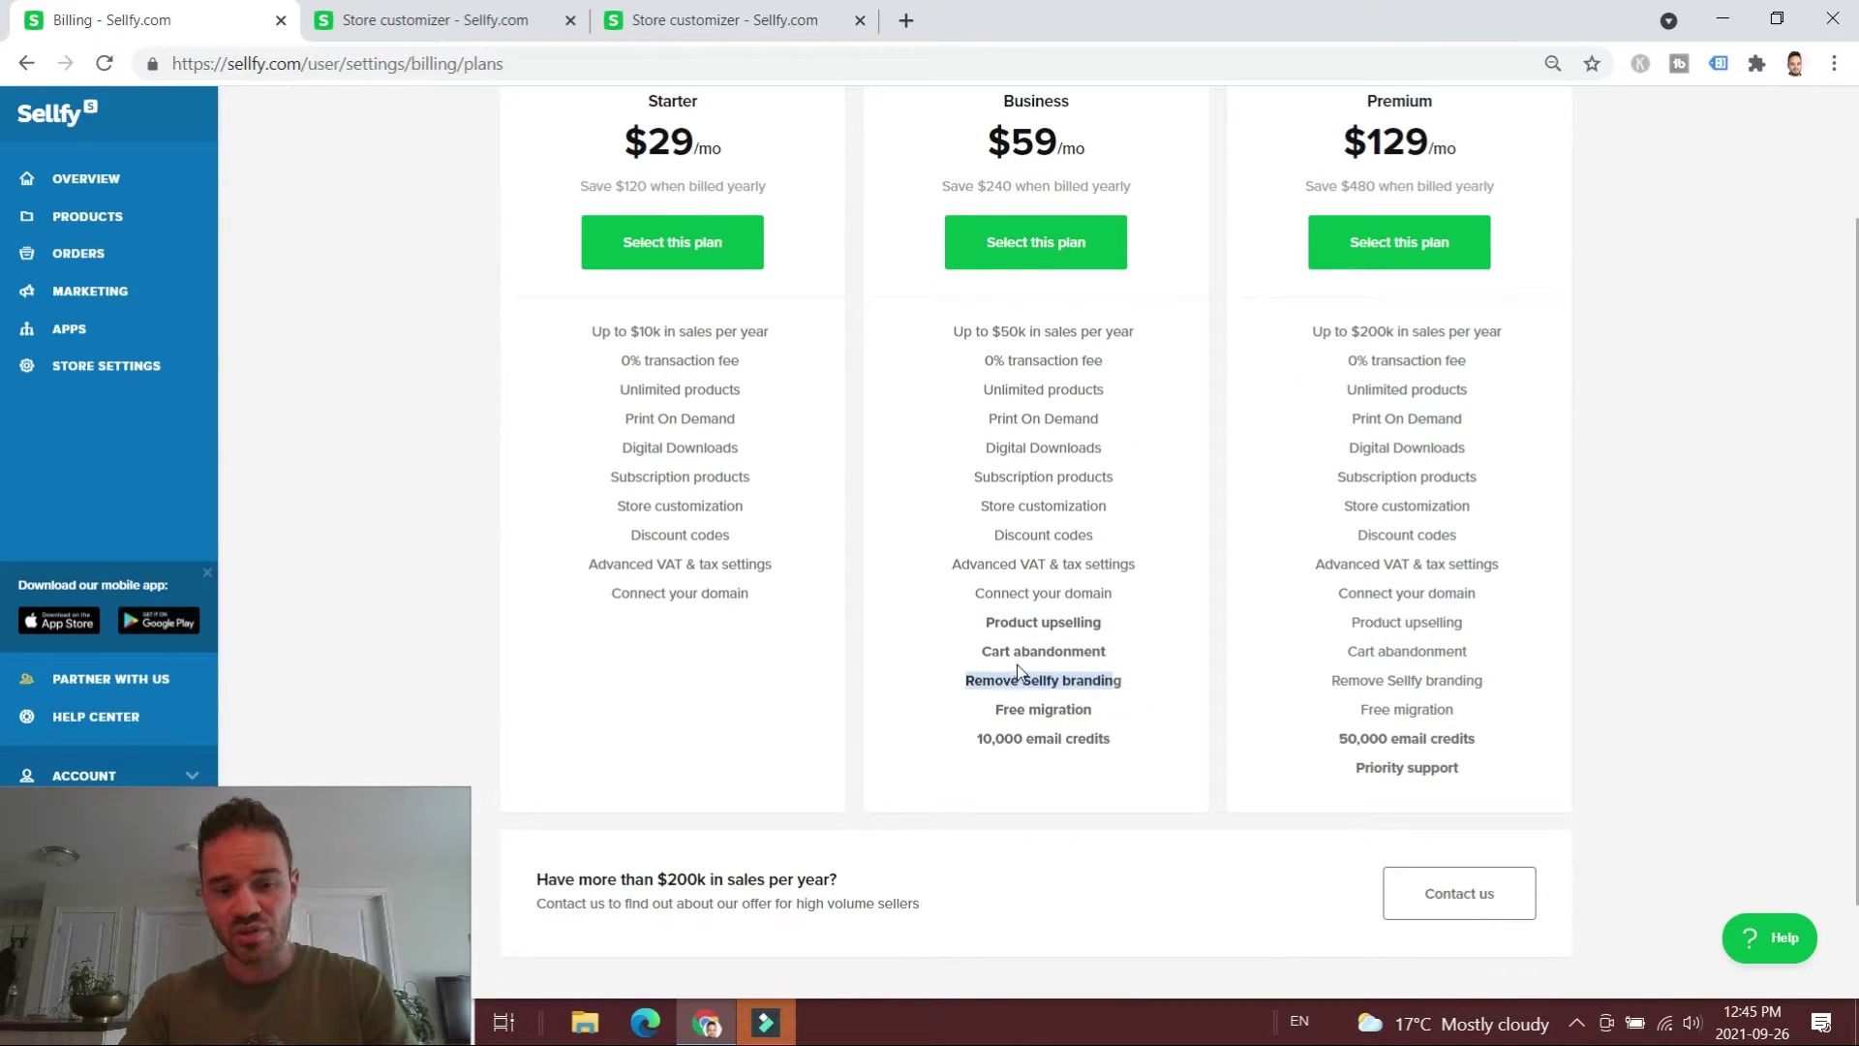
pyautogui.scroll(2, 1028, 631)
pyautogui.scroll(-2, 988, 640)
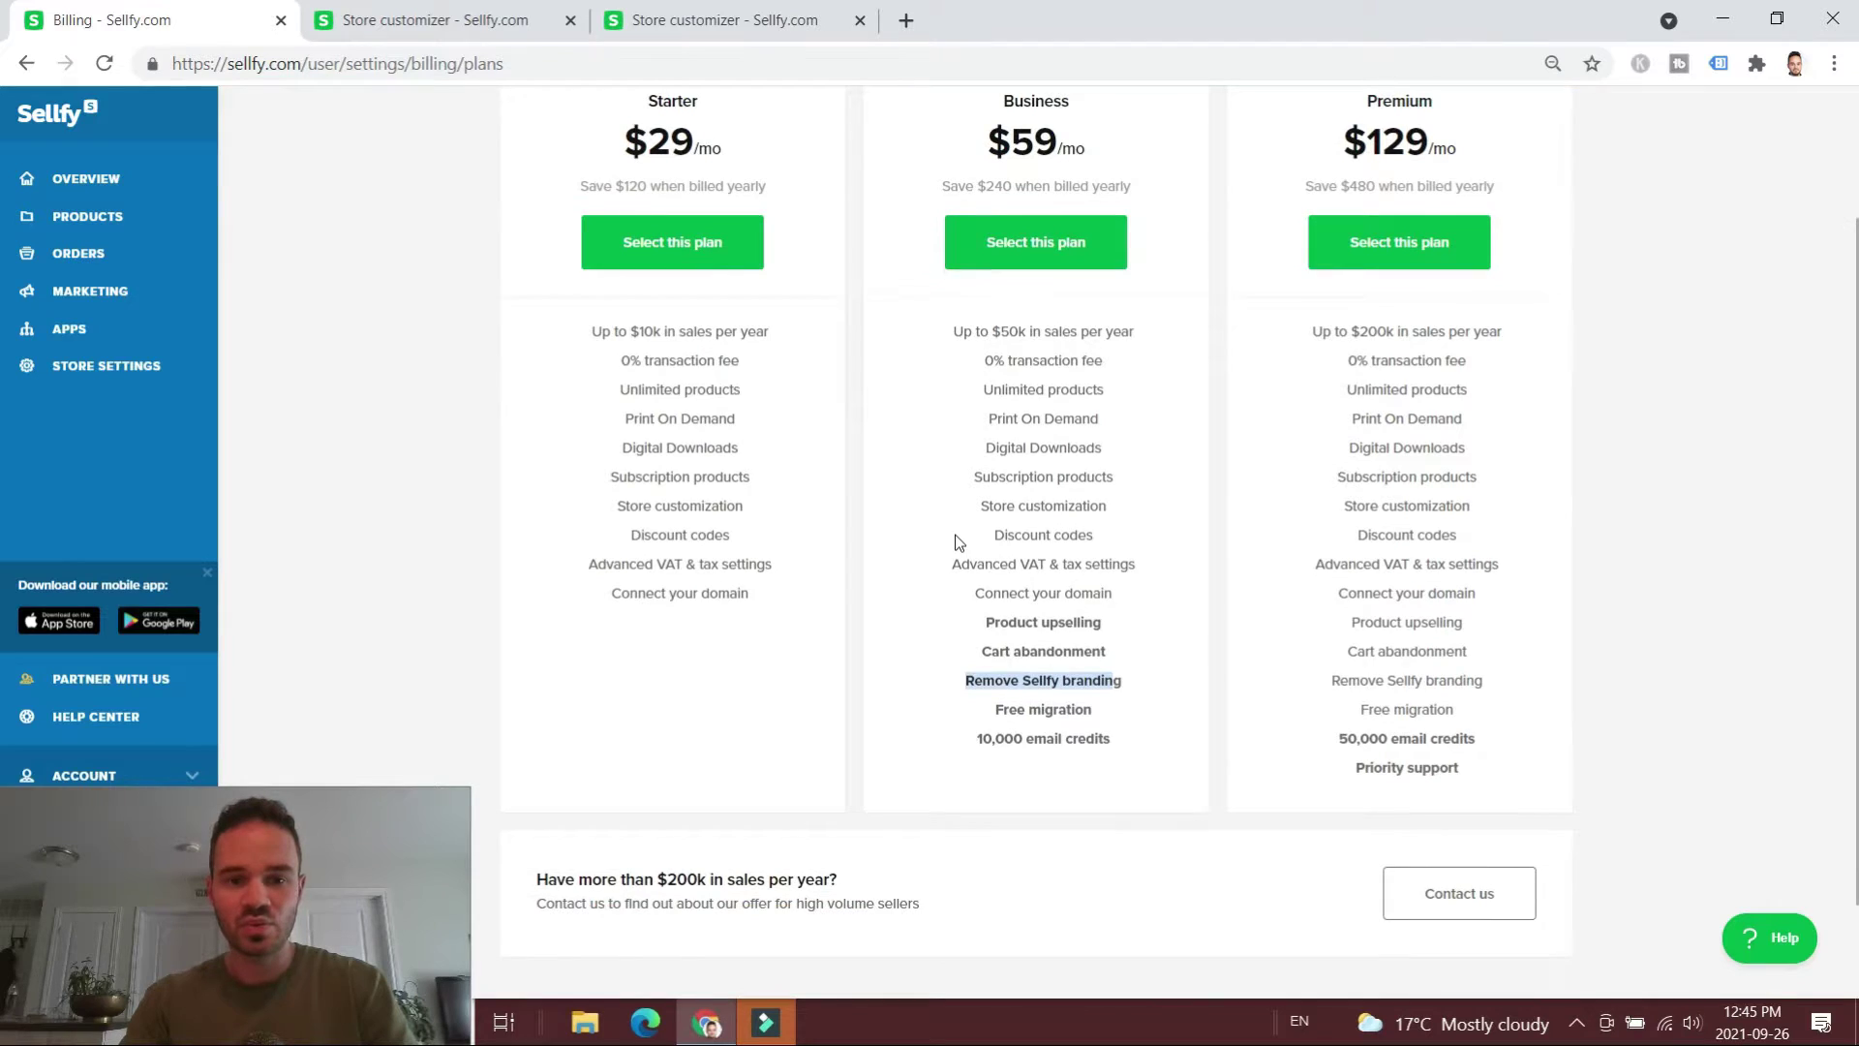
# - Compare the Starter plan's price with the Business plan's cart abandonment, free migration and email credits
pyautogui.scroll(2, 954, 539)
pyautogui.moveTo(755, 258); pyautogui.dragTo(617, 248)
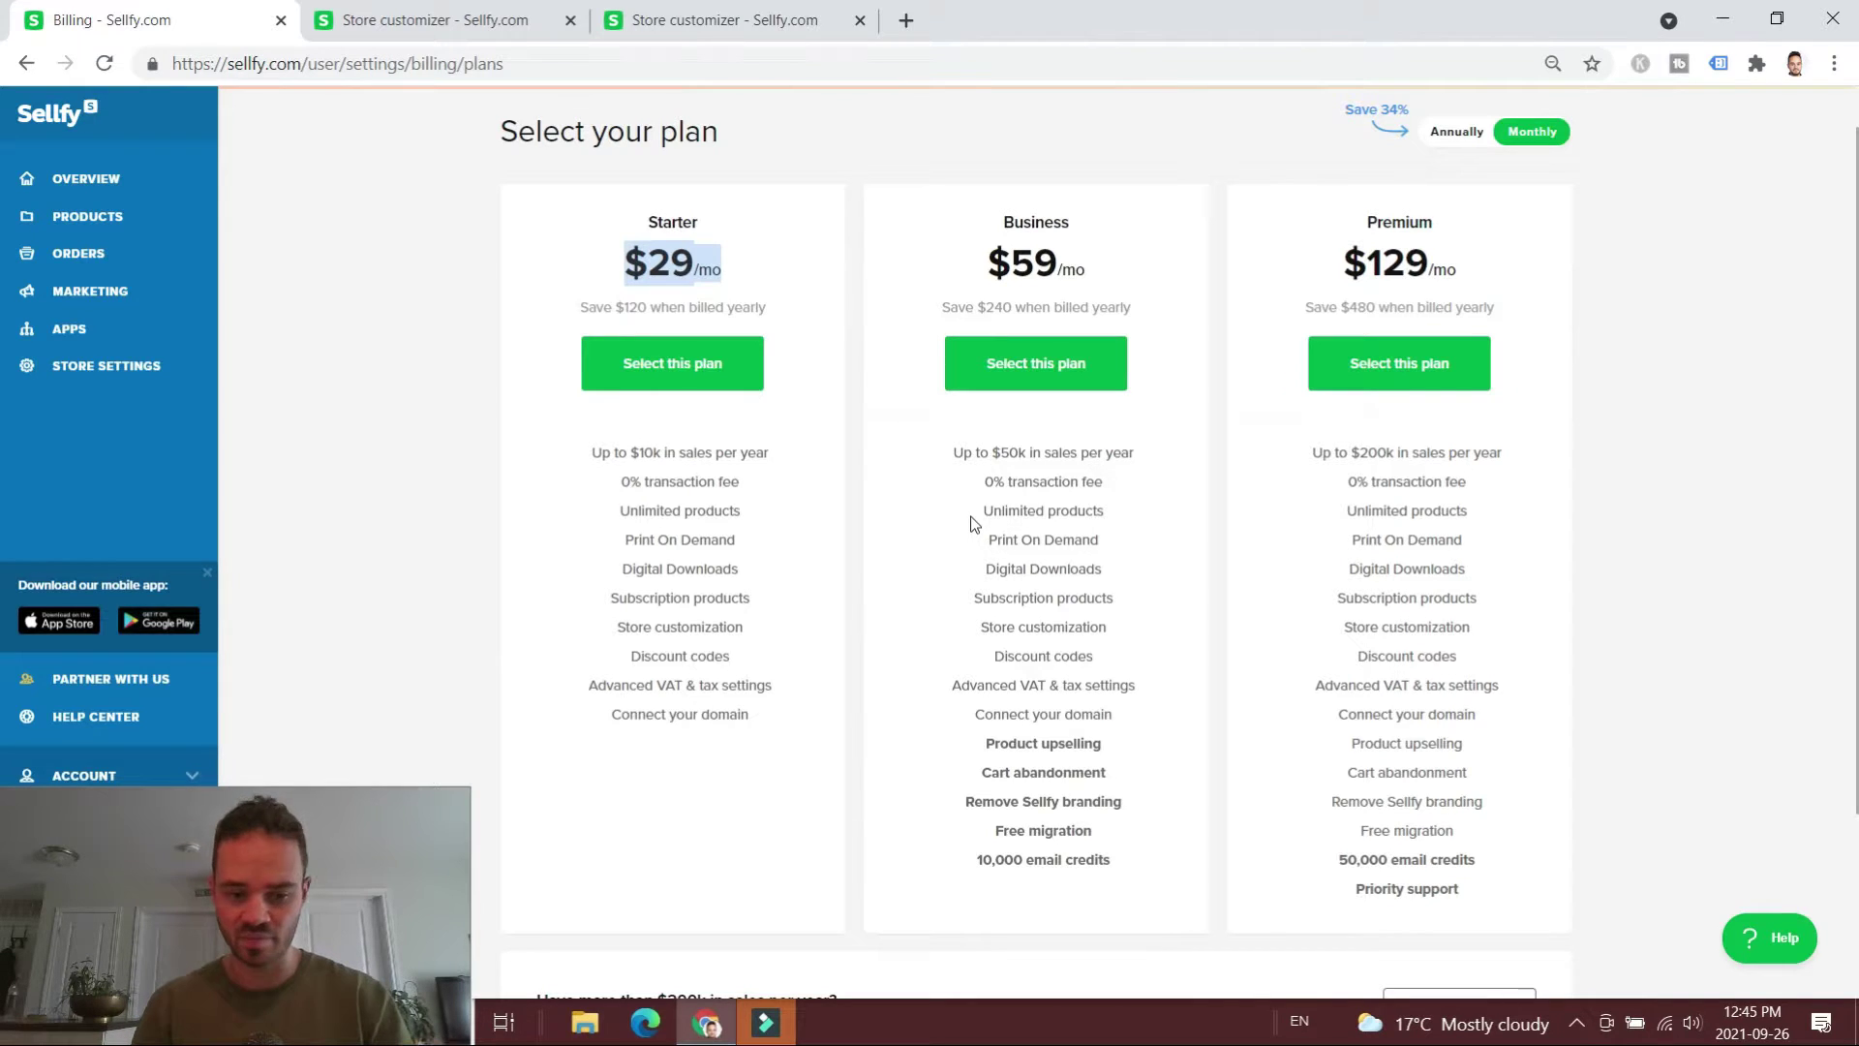
pyautogui.scroll(-3, 974, 523)
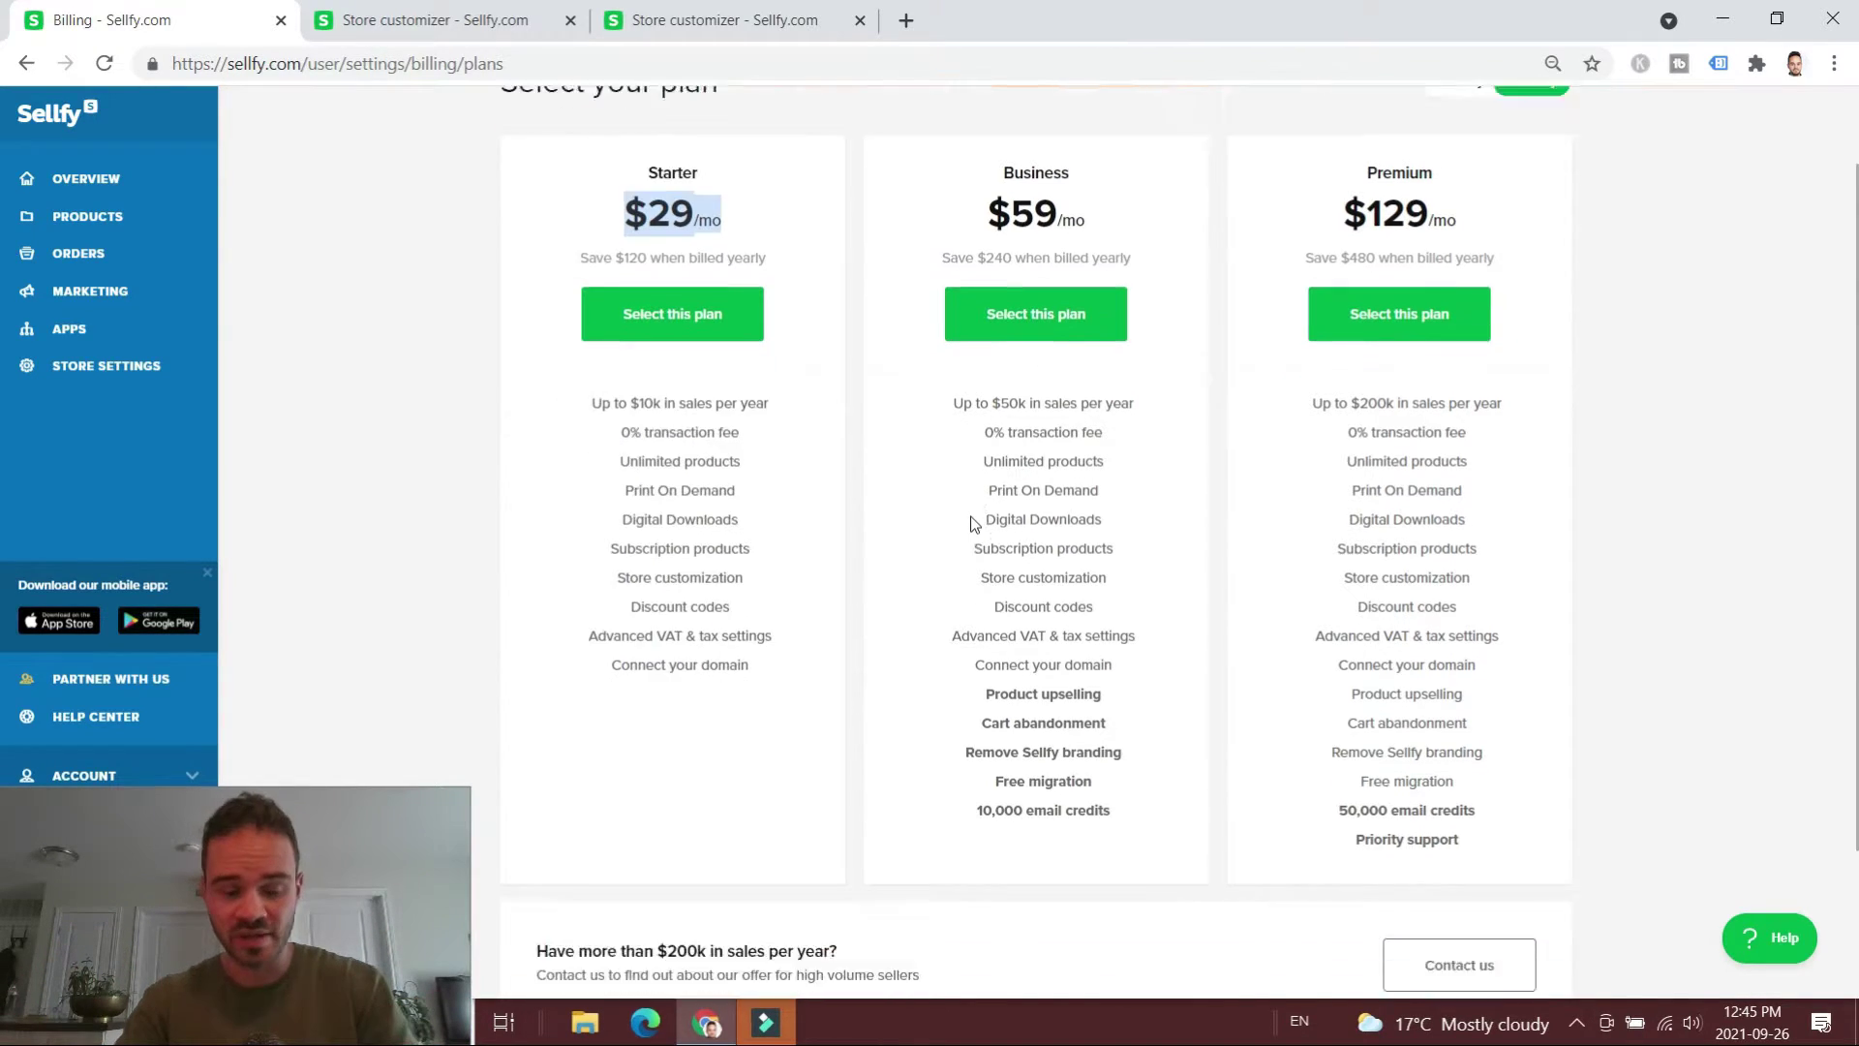
pyautogui.scroll(1, 1038, 502)
pyautogui.moveTo(1107, 659); pyautogui.dragTo(981, 651)
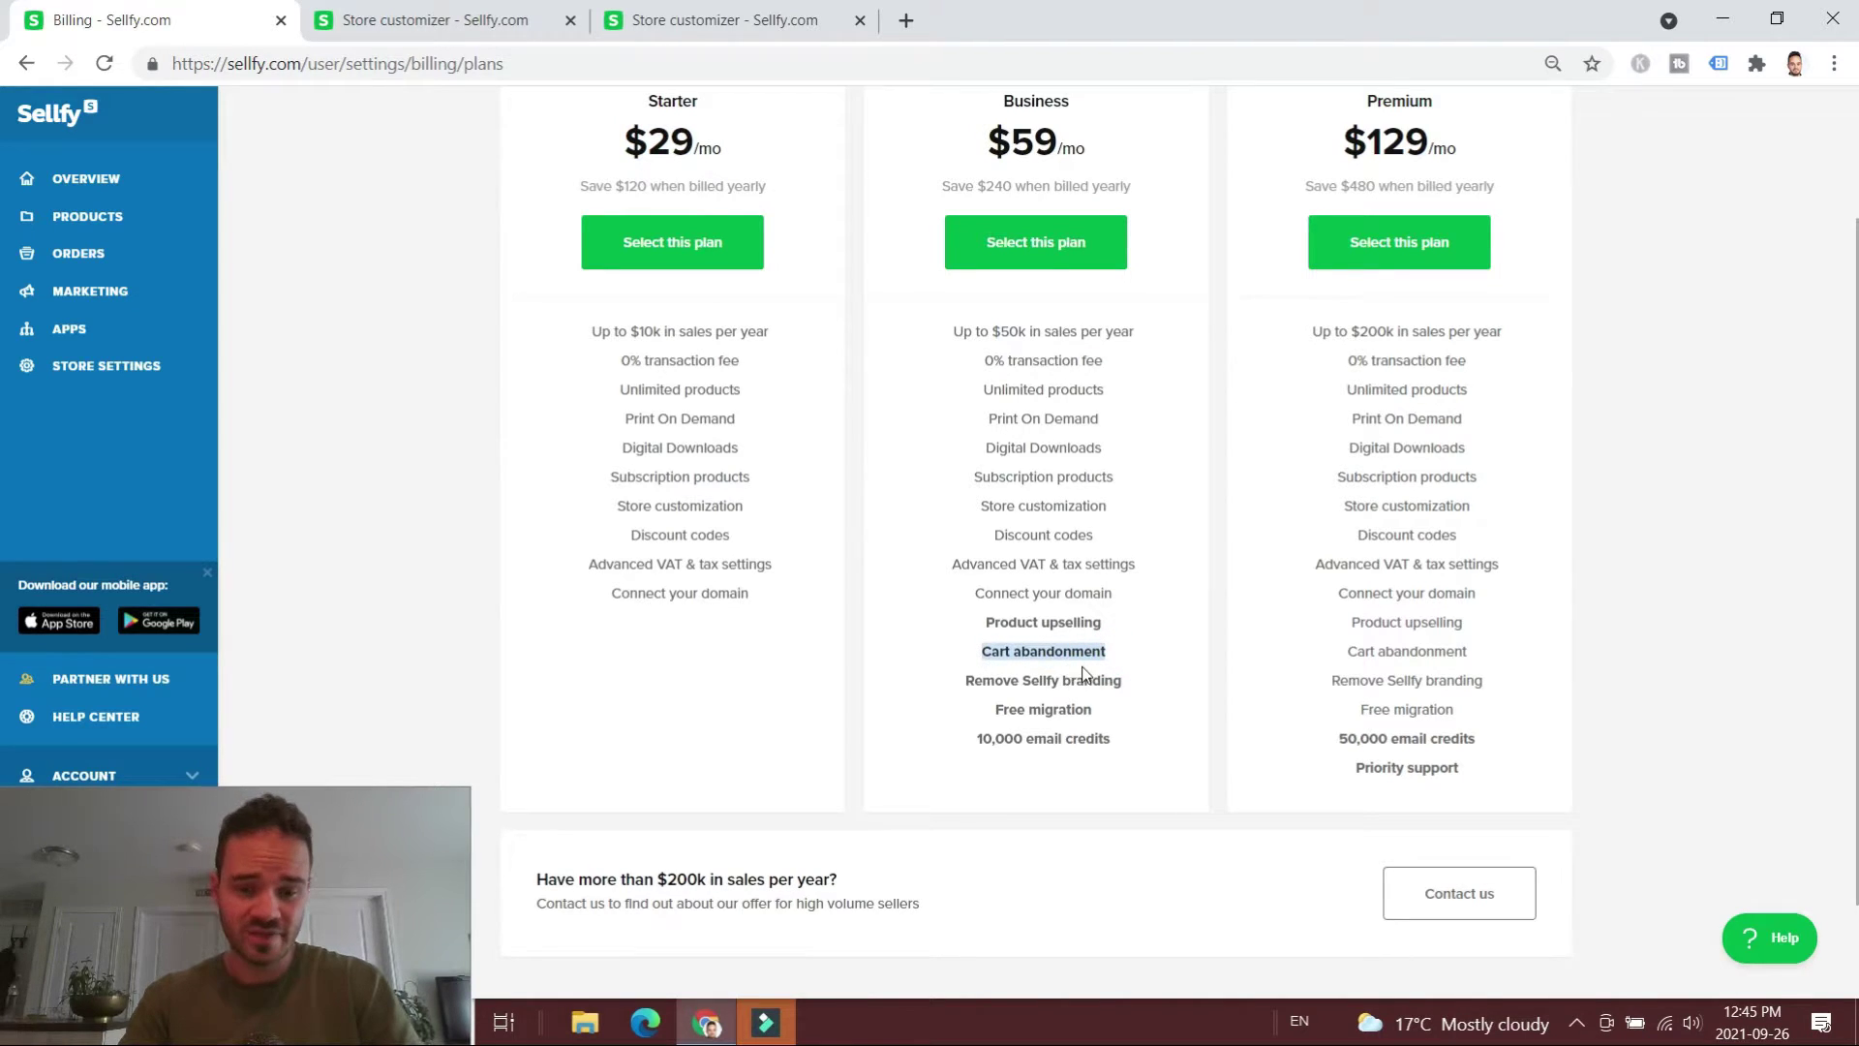
pyautogui.scroll(1, 1098, 571)
pyautogui.tripleClick(1111, 833)
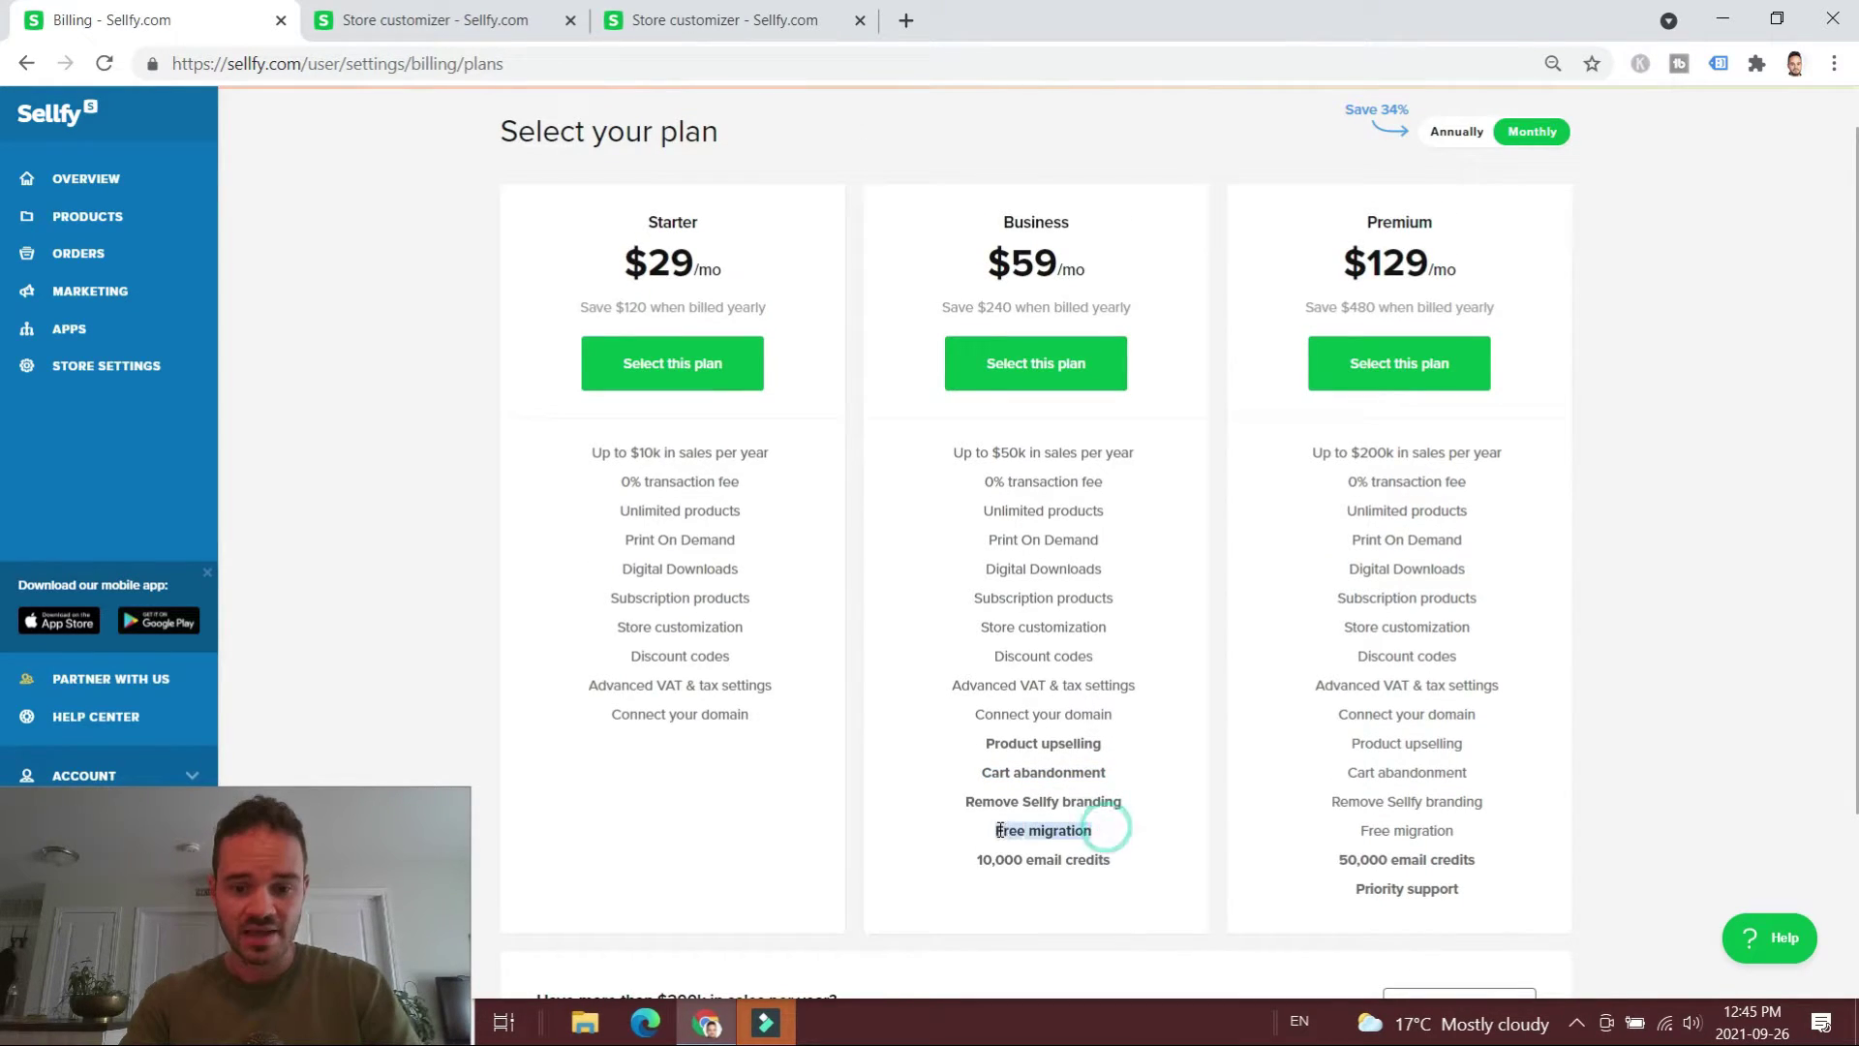
pyautogui.moveTo(1113, 861); pyautogui.dragTo(981, 859)
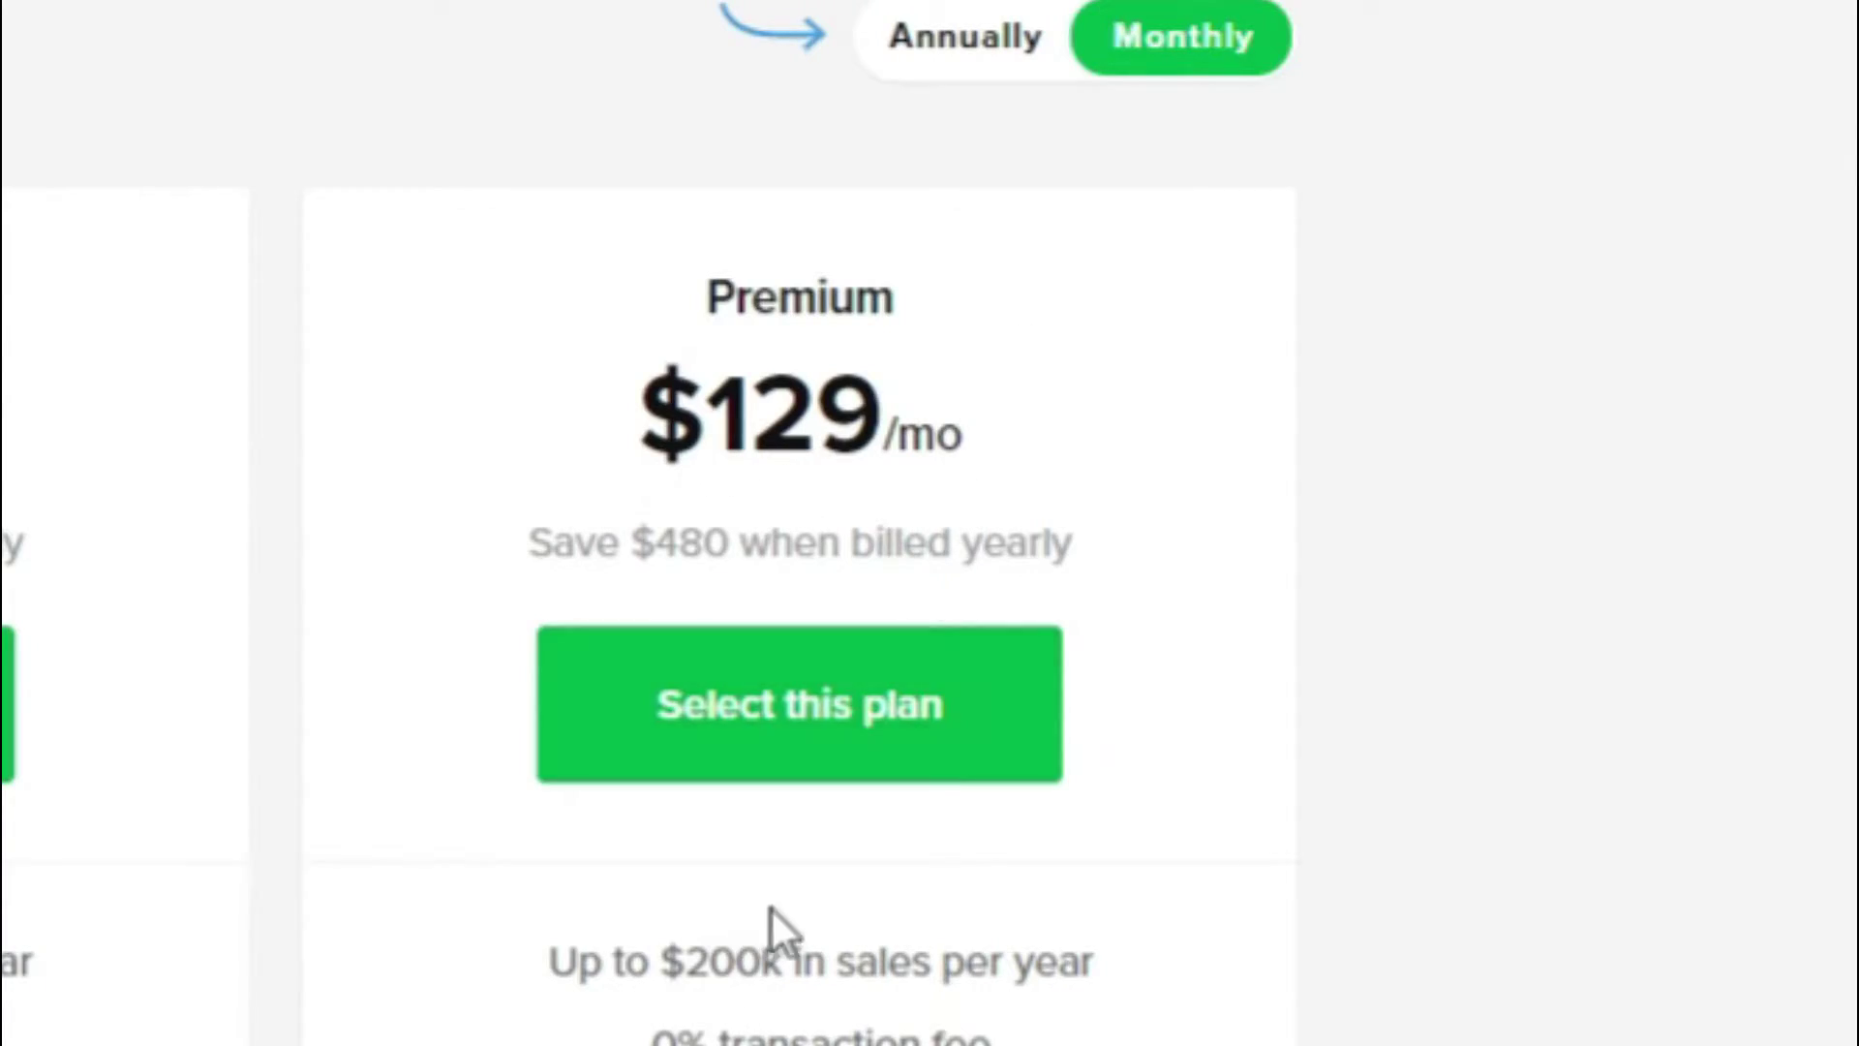
# - Review the Premium plan's yearly sales limit, email credits and priority support
pyautogui.moveTo(1086, 997); pyautogui.dragTo(548, 964)
pyautogui.scroll(-2, 821, 581)
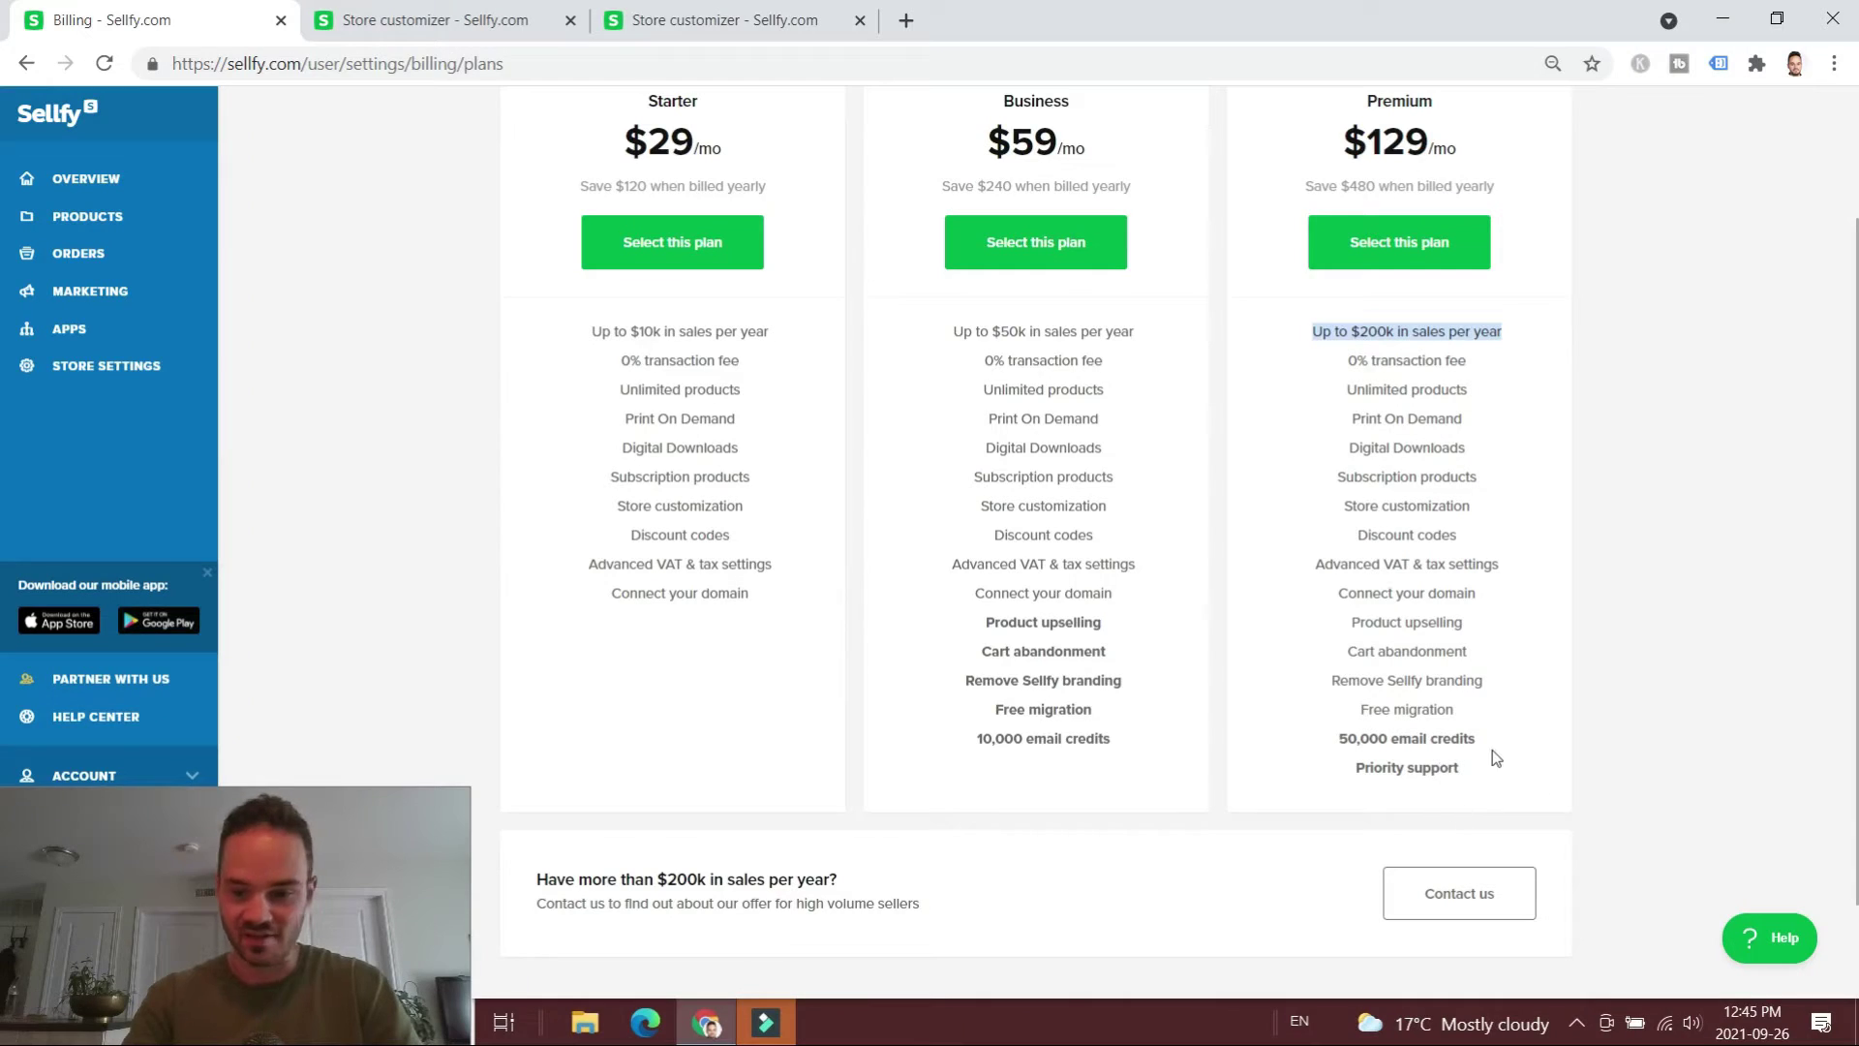
pyautogui.click(1360, 765)
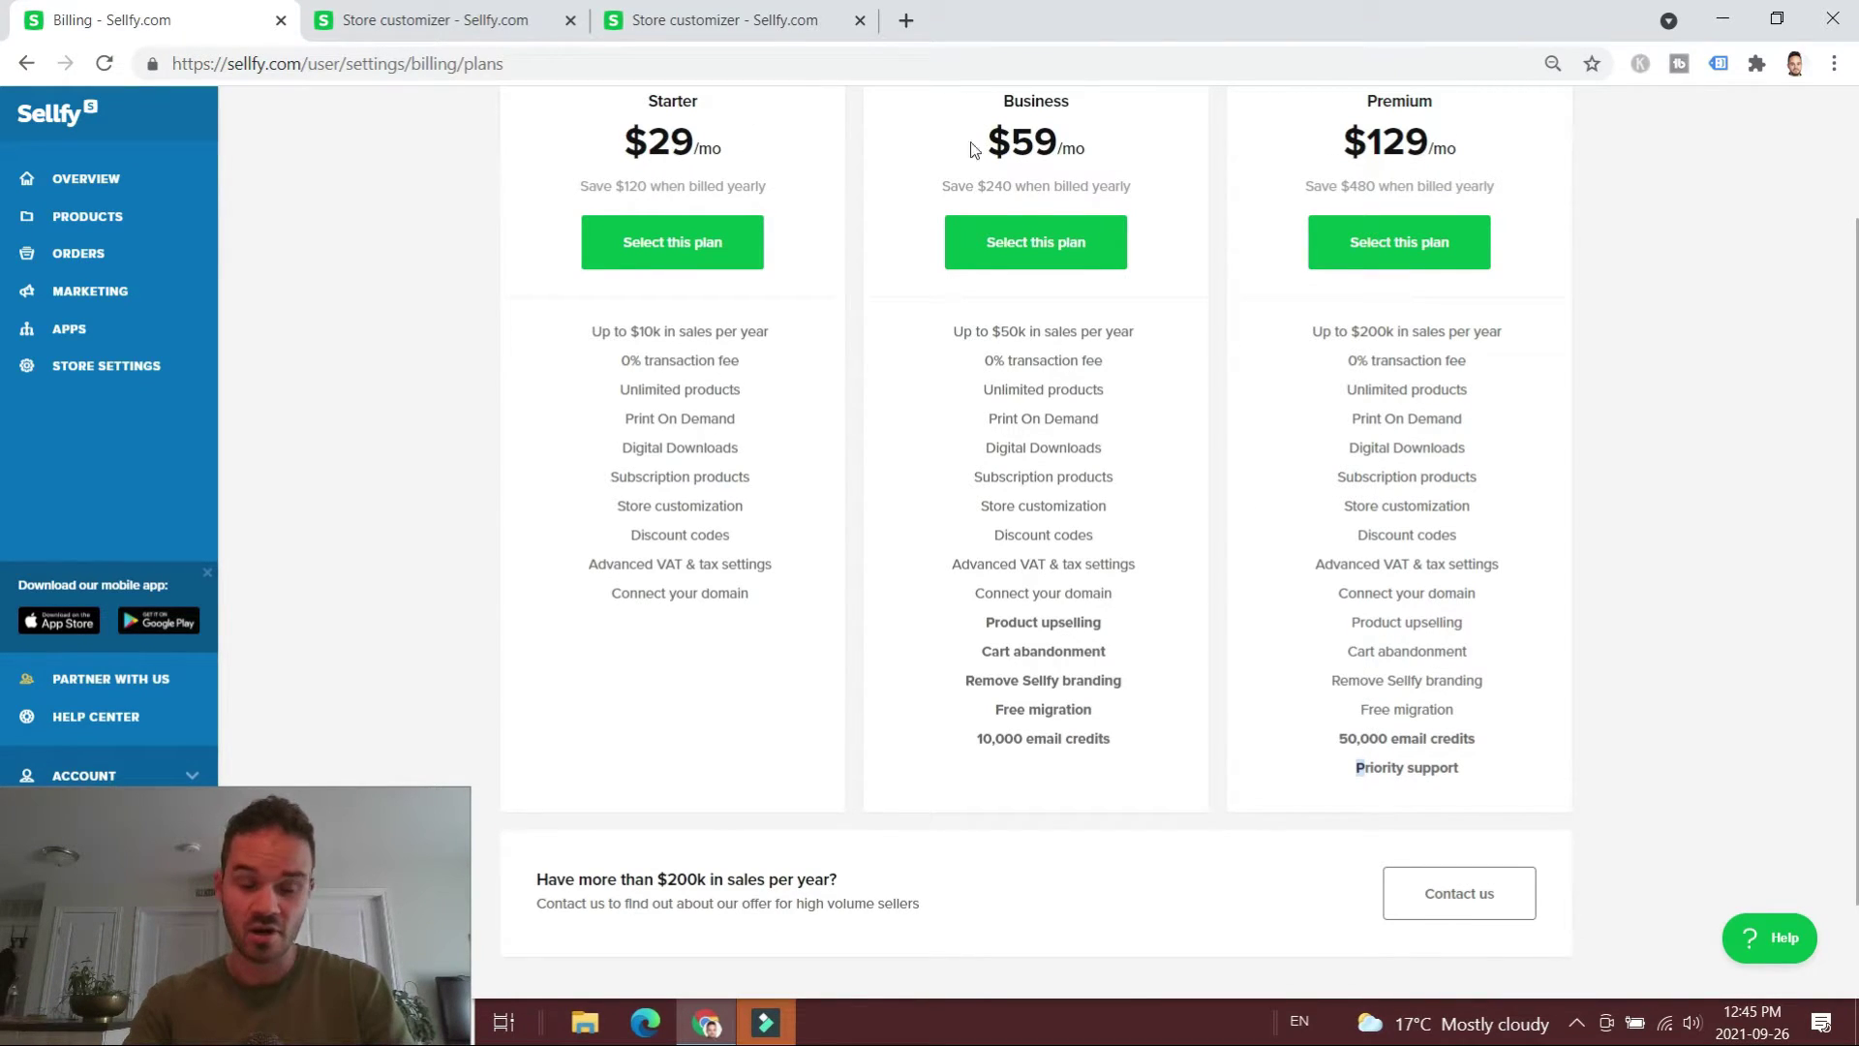
pyautogui.scroll(-1, 993, 357)
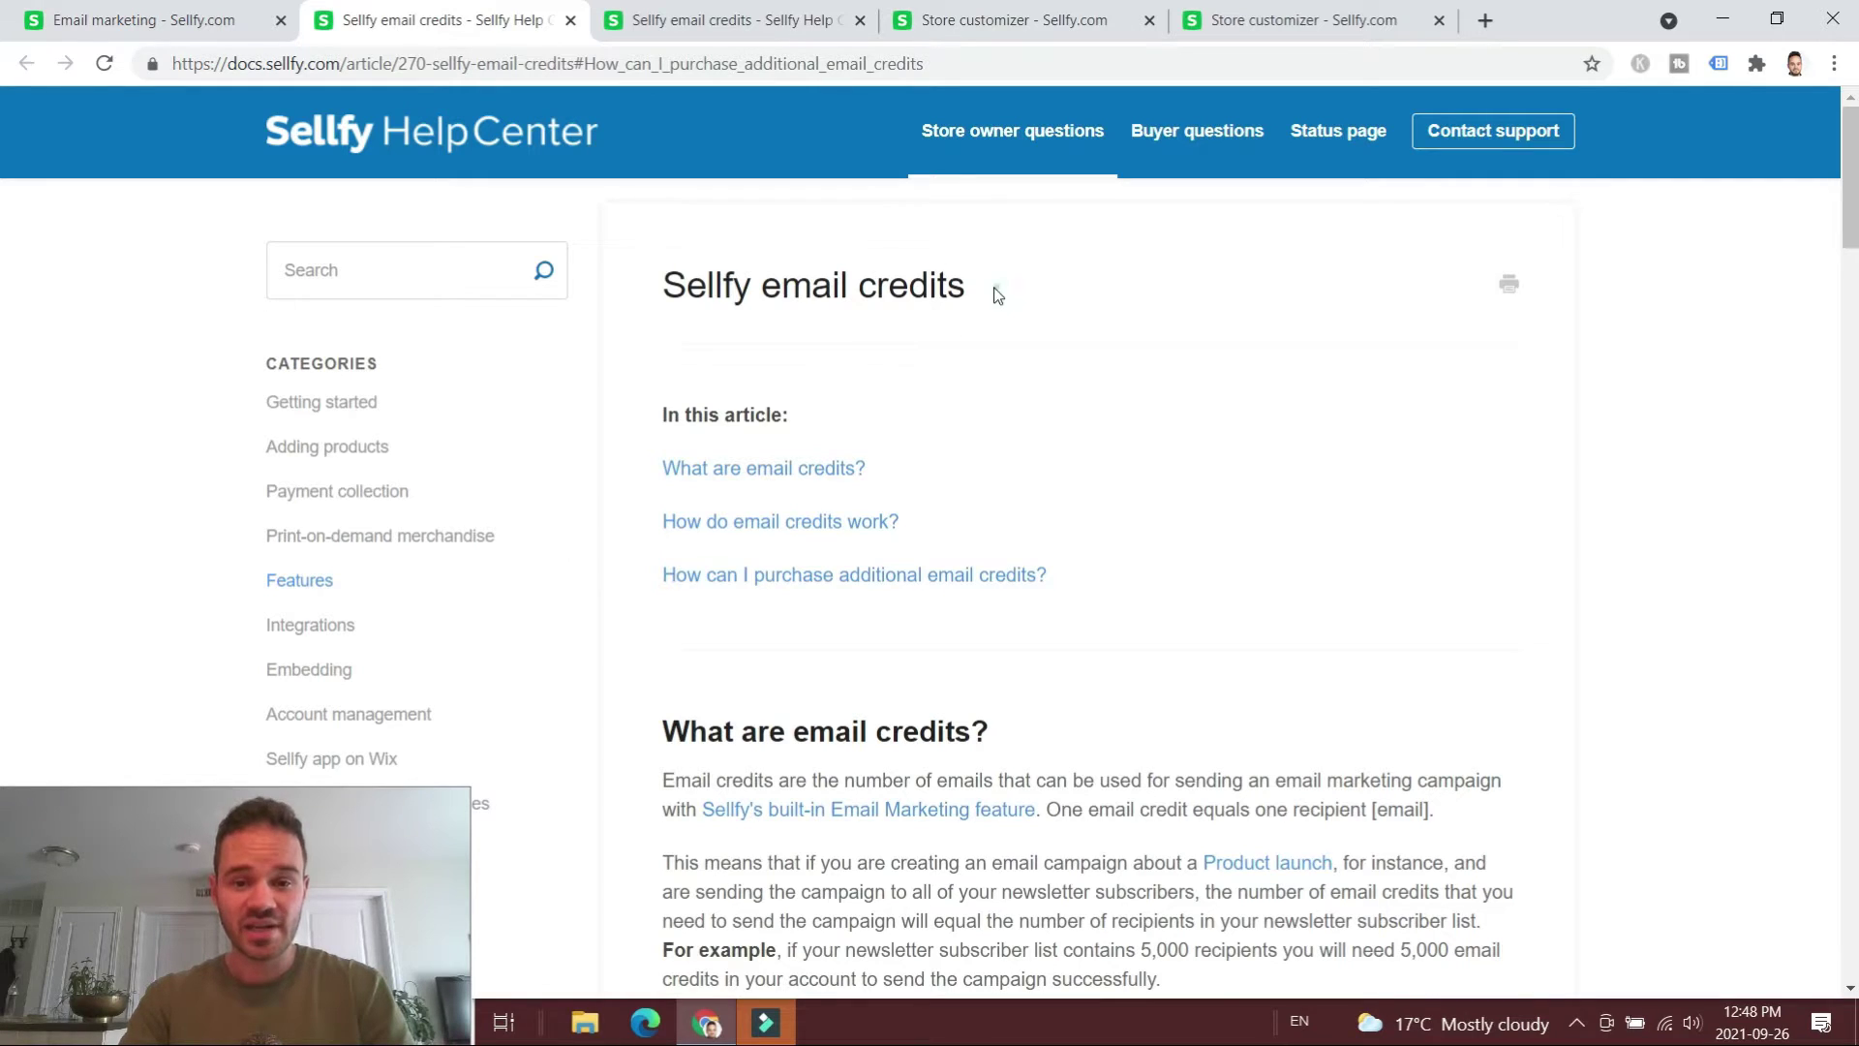
# - Read the email credits help article for each plan's monthly allowance and how additional credits work
pyautogui.moveTo(998, 293); pyautogui.dragTo(675, 285)
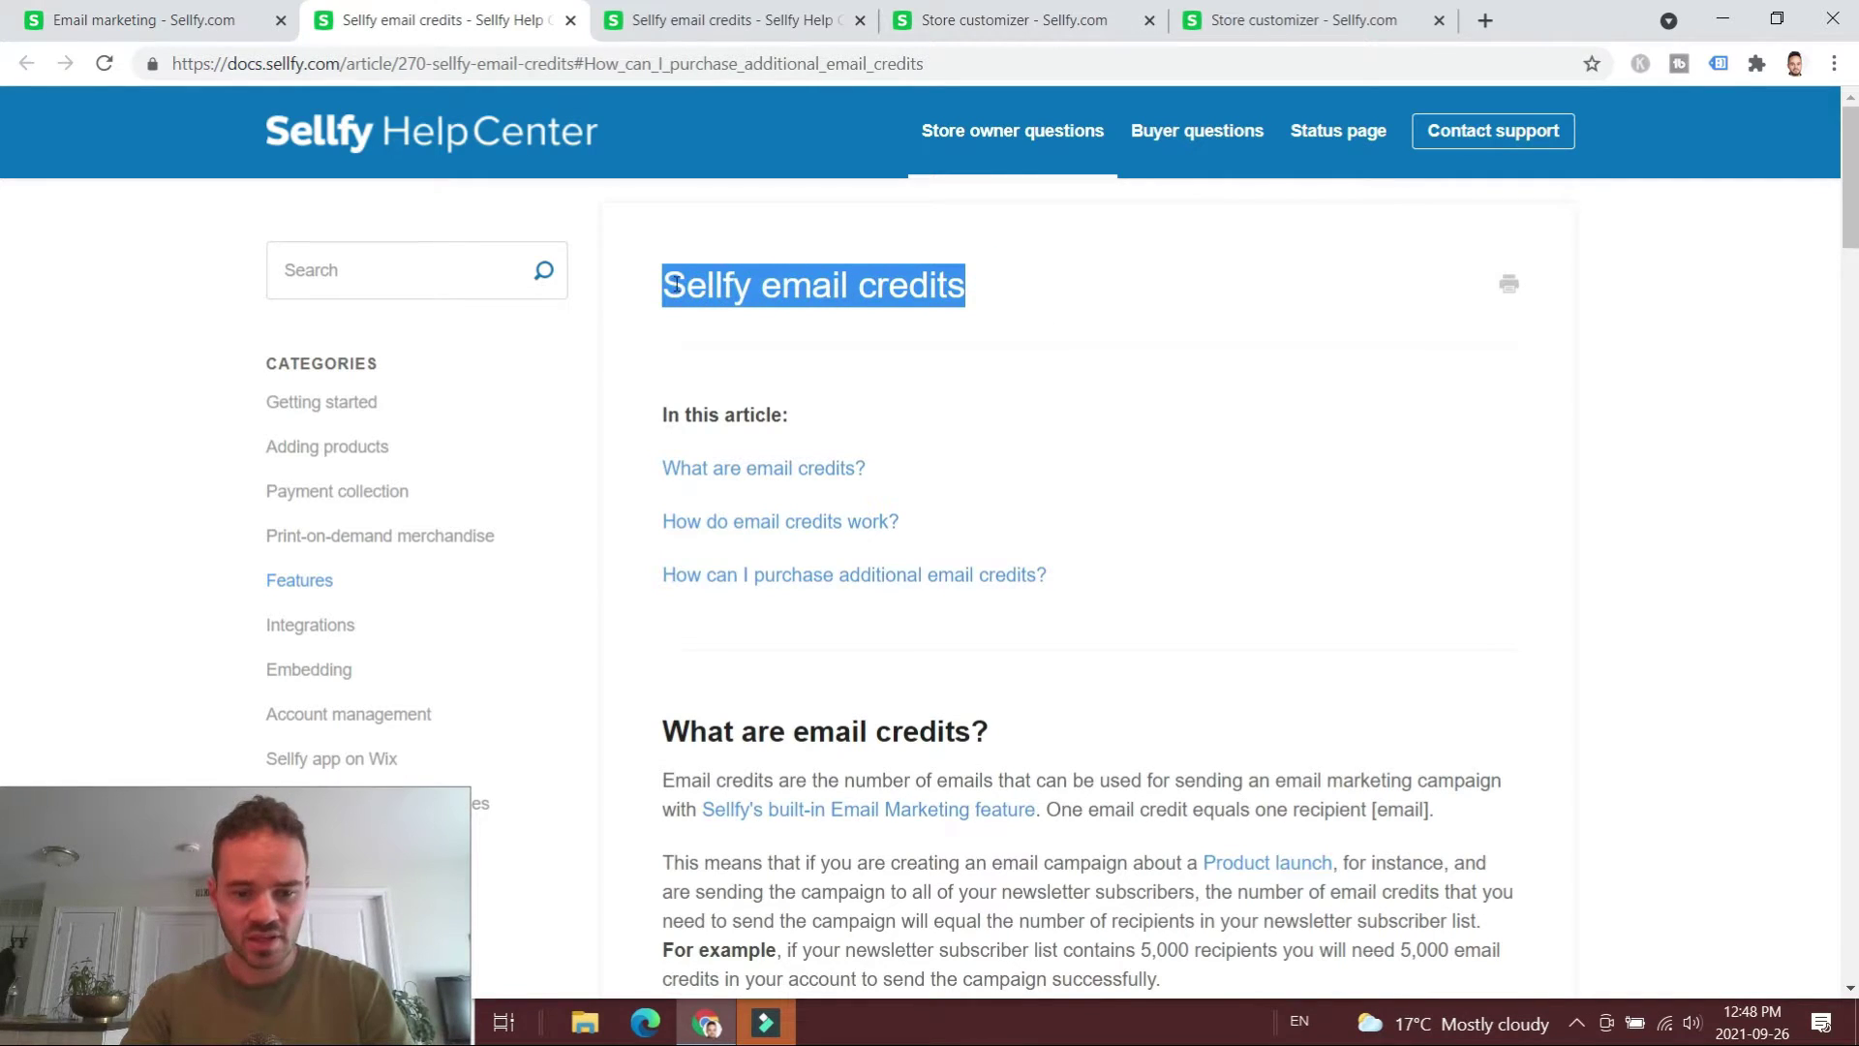
pyautogui.scroll(-8, 905, 332)
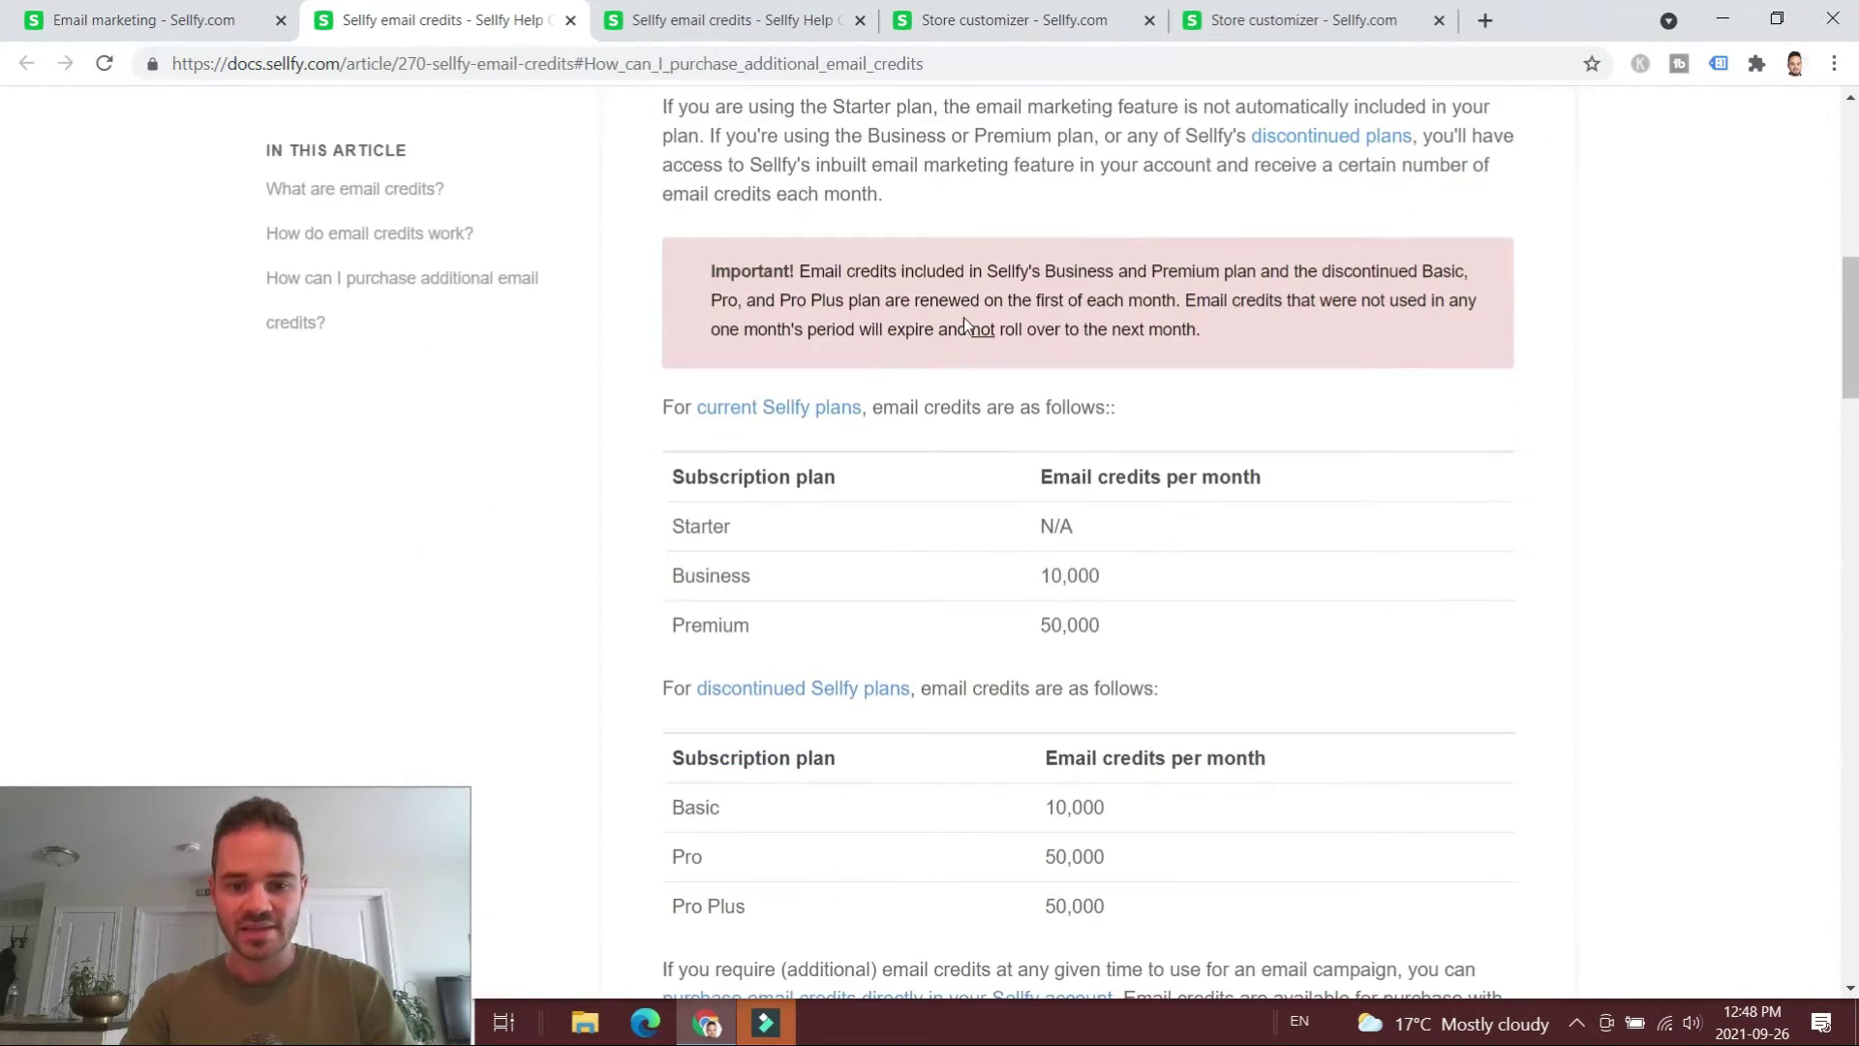
pyautogui.moveTo(763, 523); pyautogui.dragTo(683, 526)
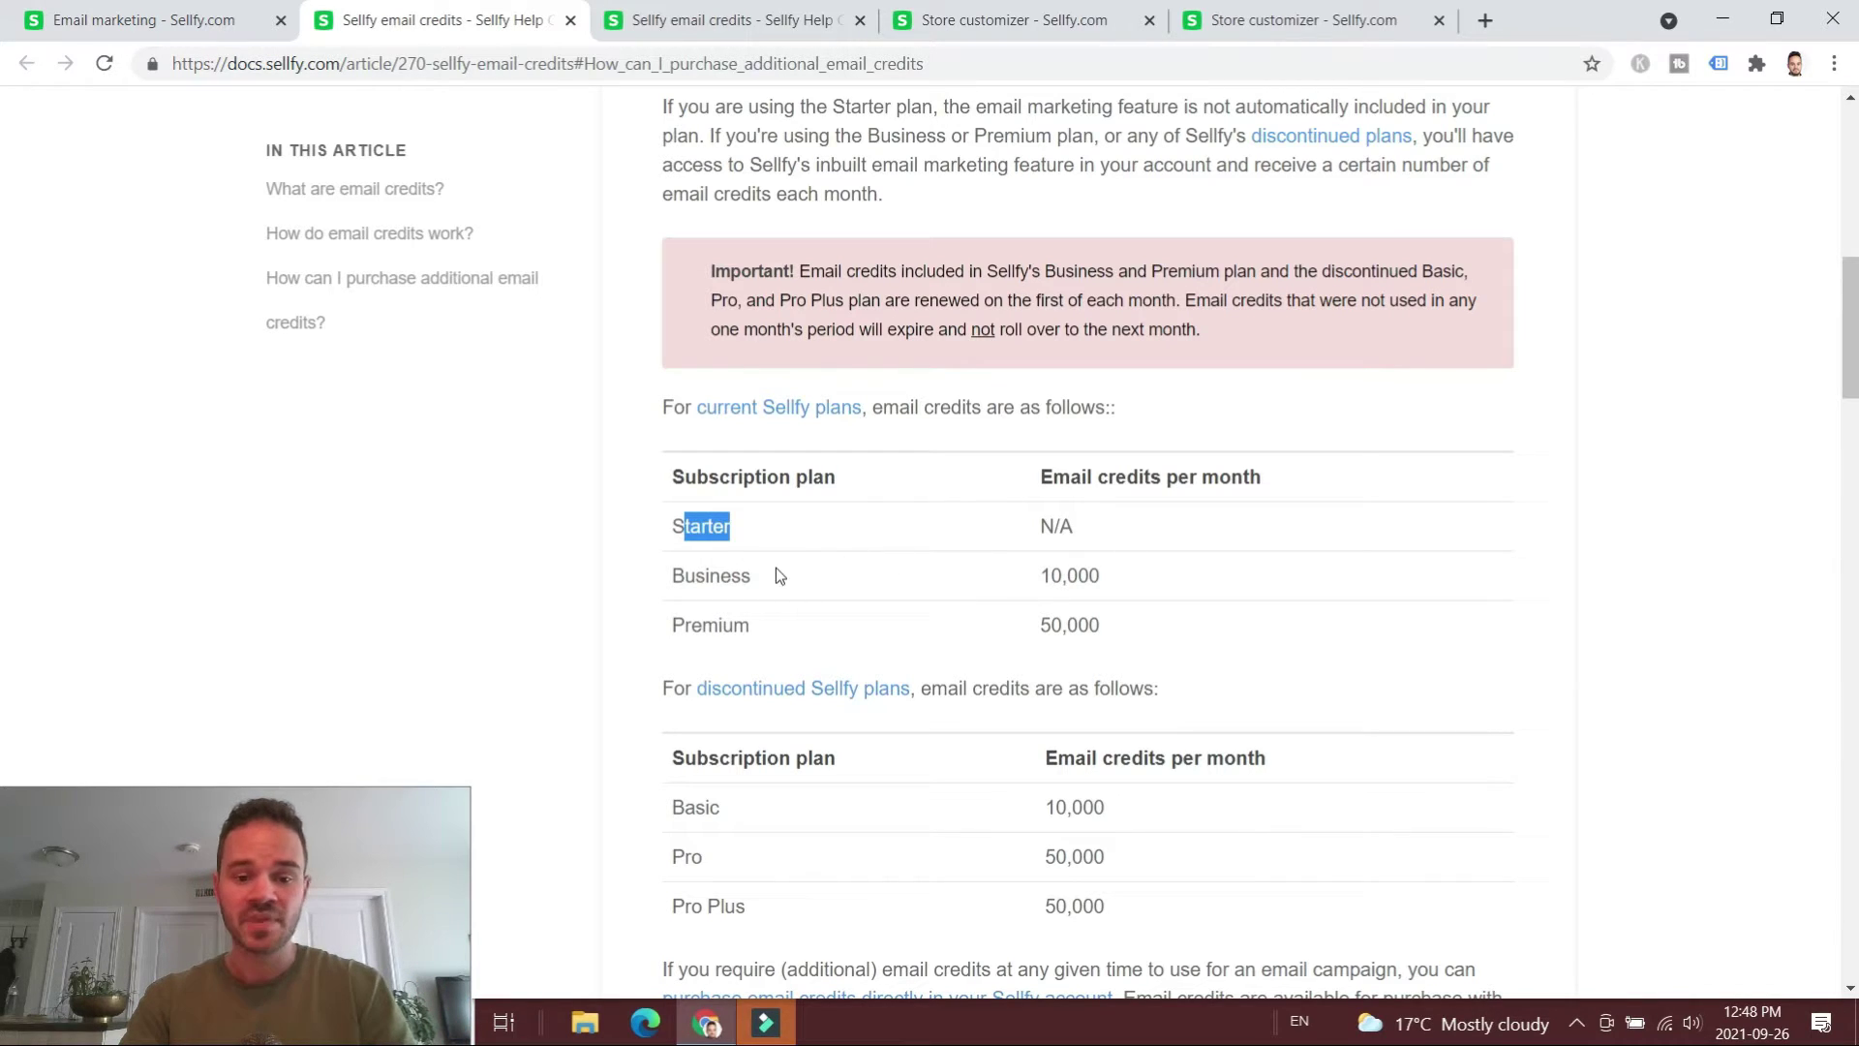
pyautogui.moveTo(1129, 569); pyautogui.dragTo(1010, 581)
pyautogui.scroll(-5, 631, 502)
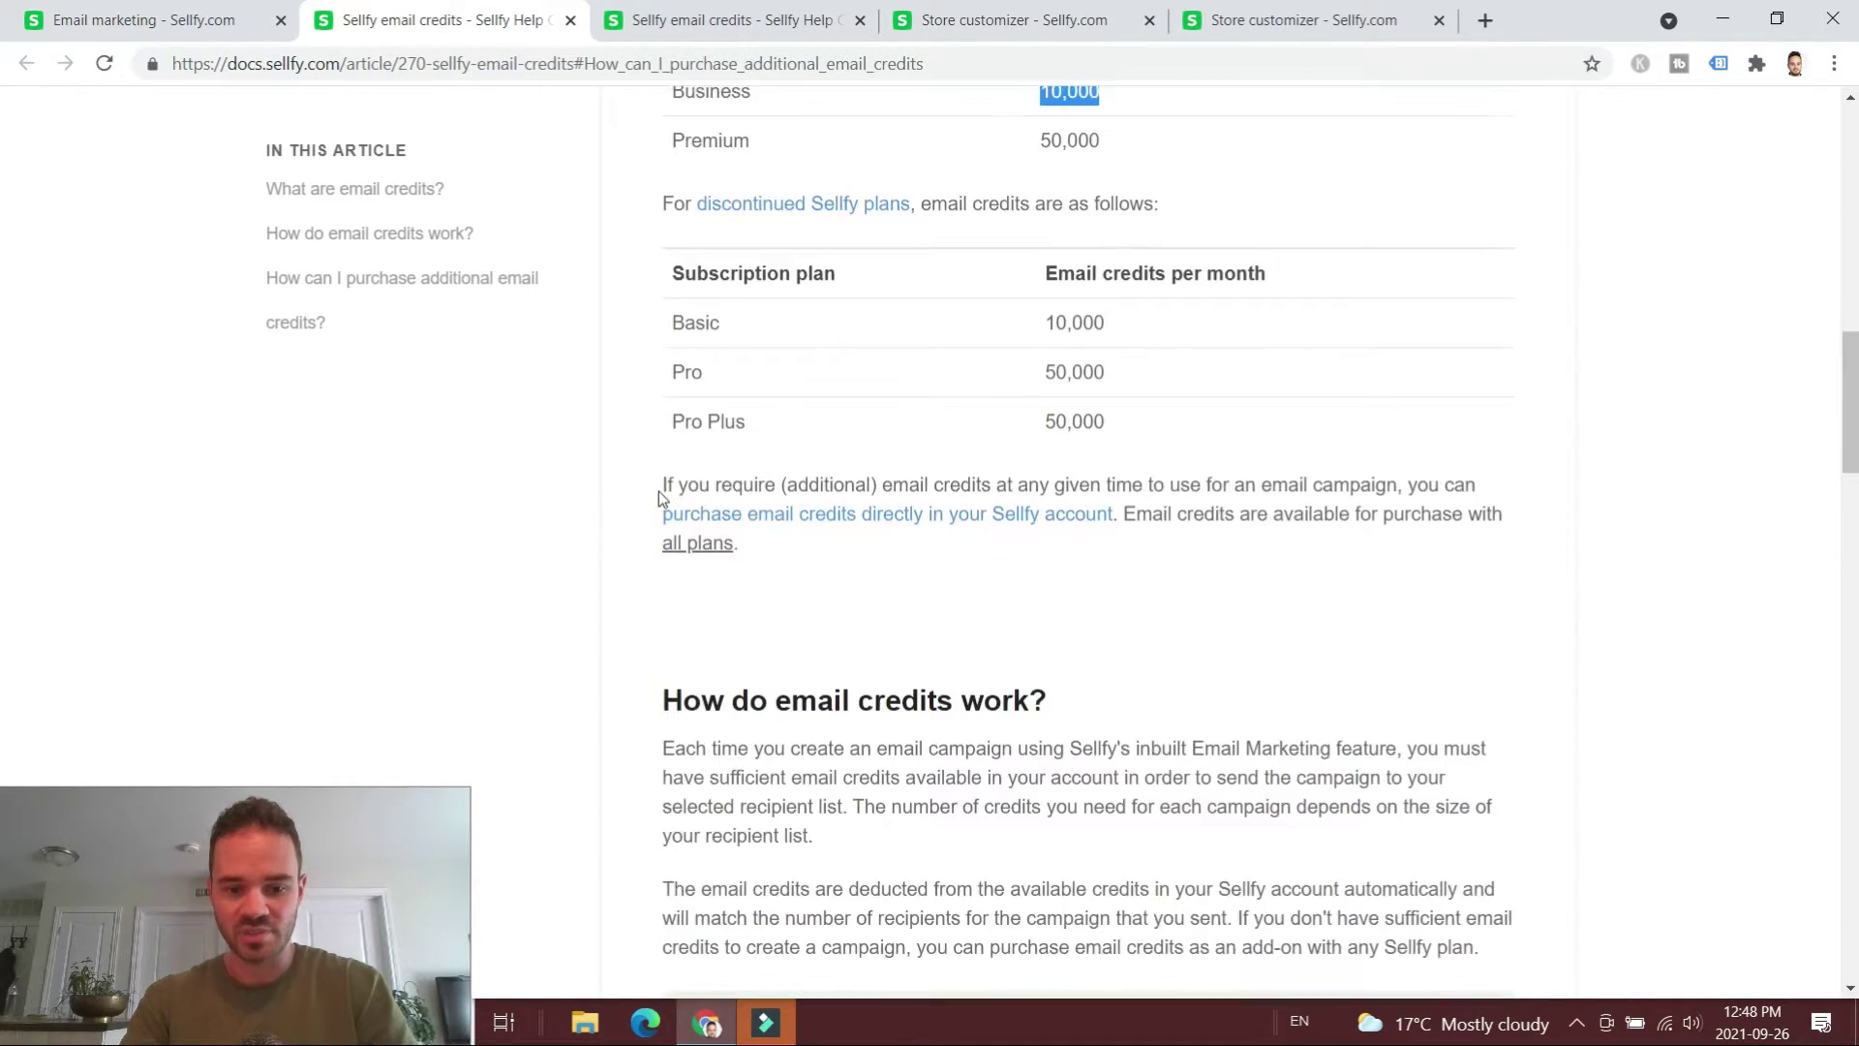
pyautogui.scroll(-5, 846, 386)
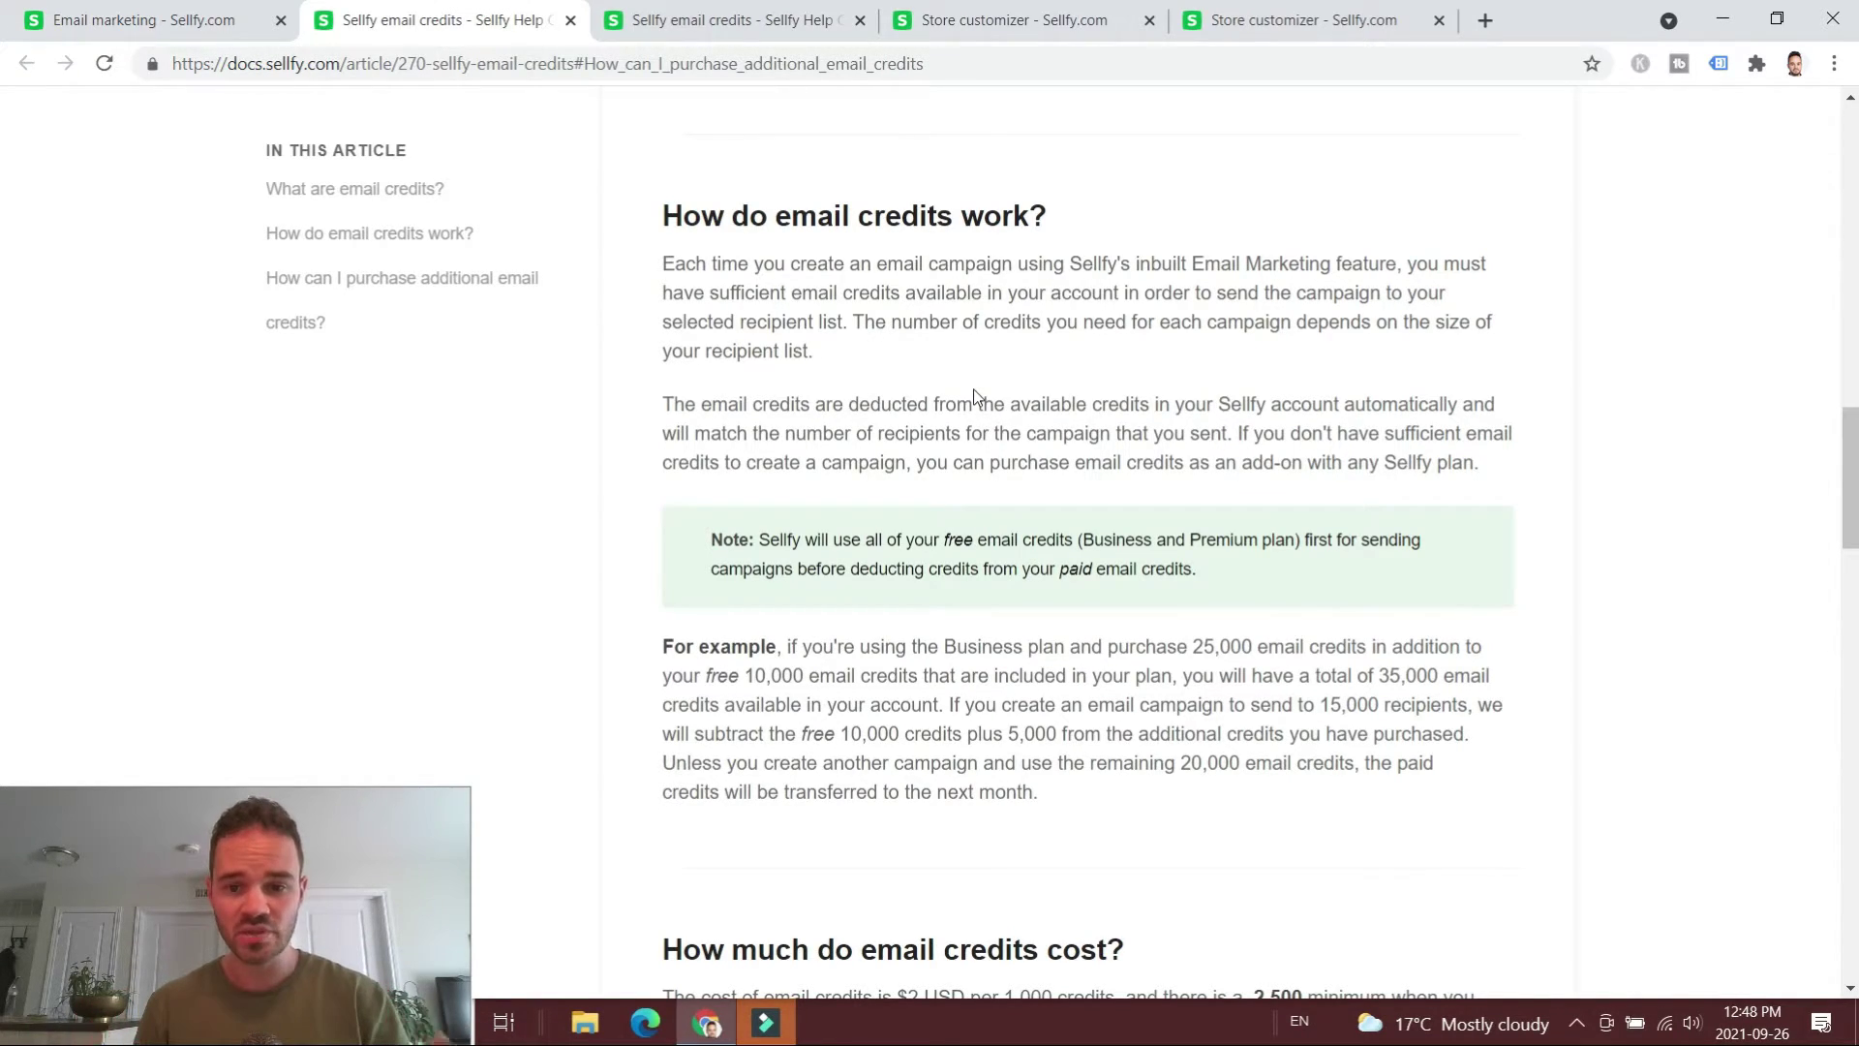
# - Check the example of credit usage, the cost of extra email credits and the bulk purchase discounts
pyautogui.scroll(-4, 974, 397)
pyautogui.moveTo(1057, 370); pyautogui.dragTo(969, 370)
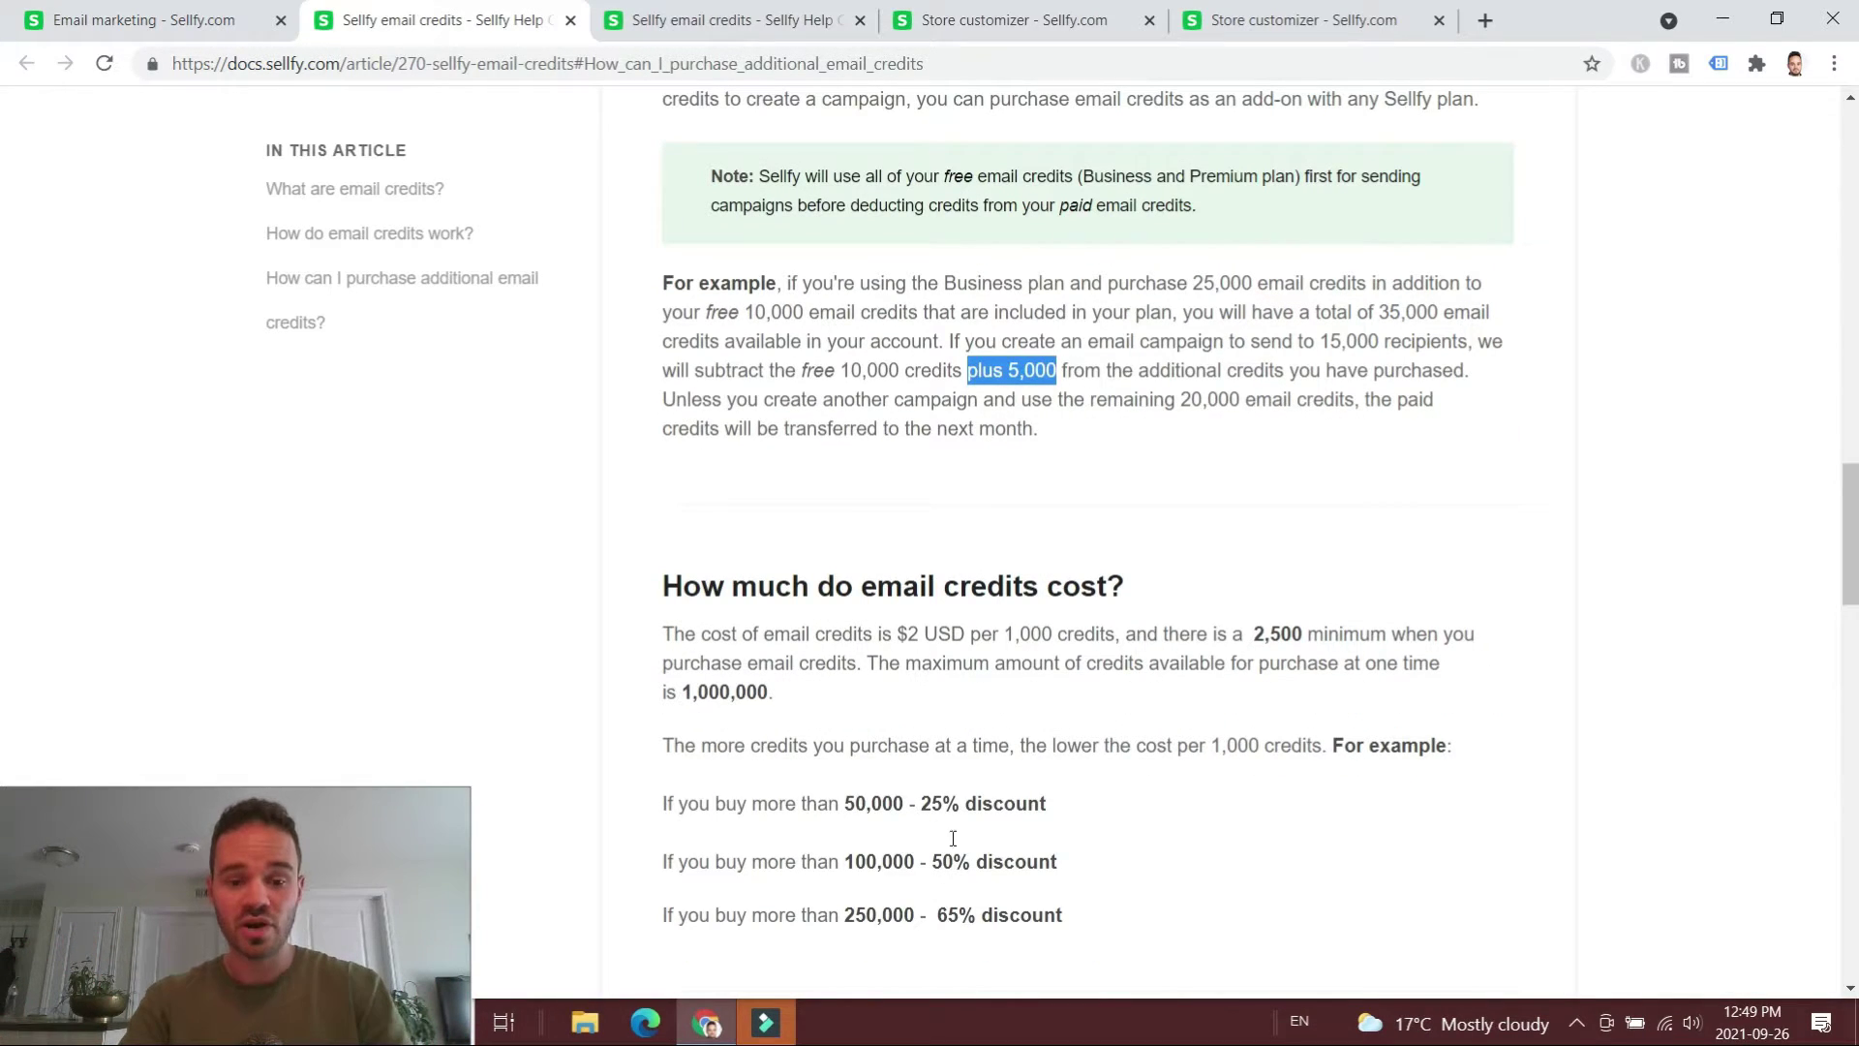
pyautogui.scroll(-1, 978, 697)
pyautogui.moveTo(898, 512); pyautogui.dragTo(1116, 512)
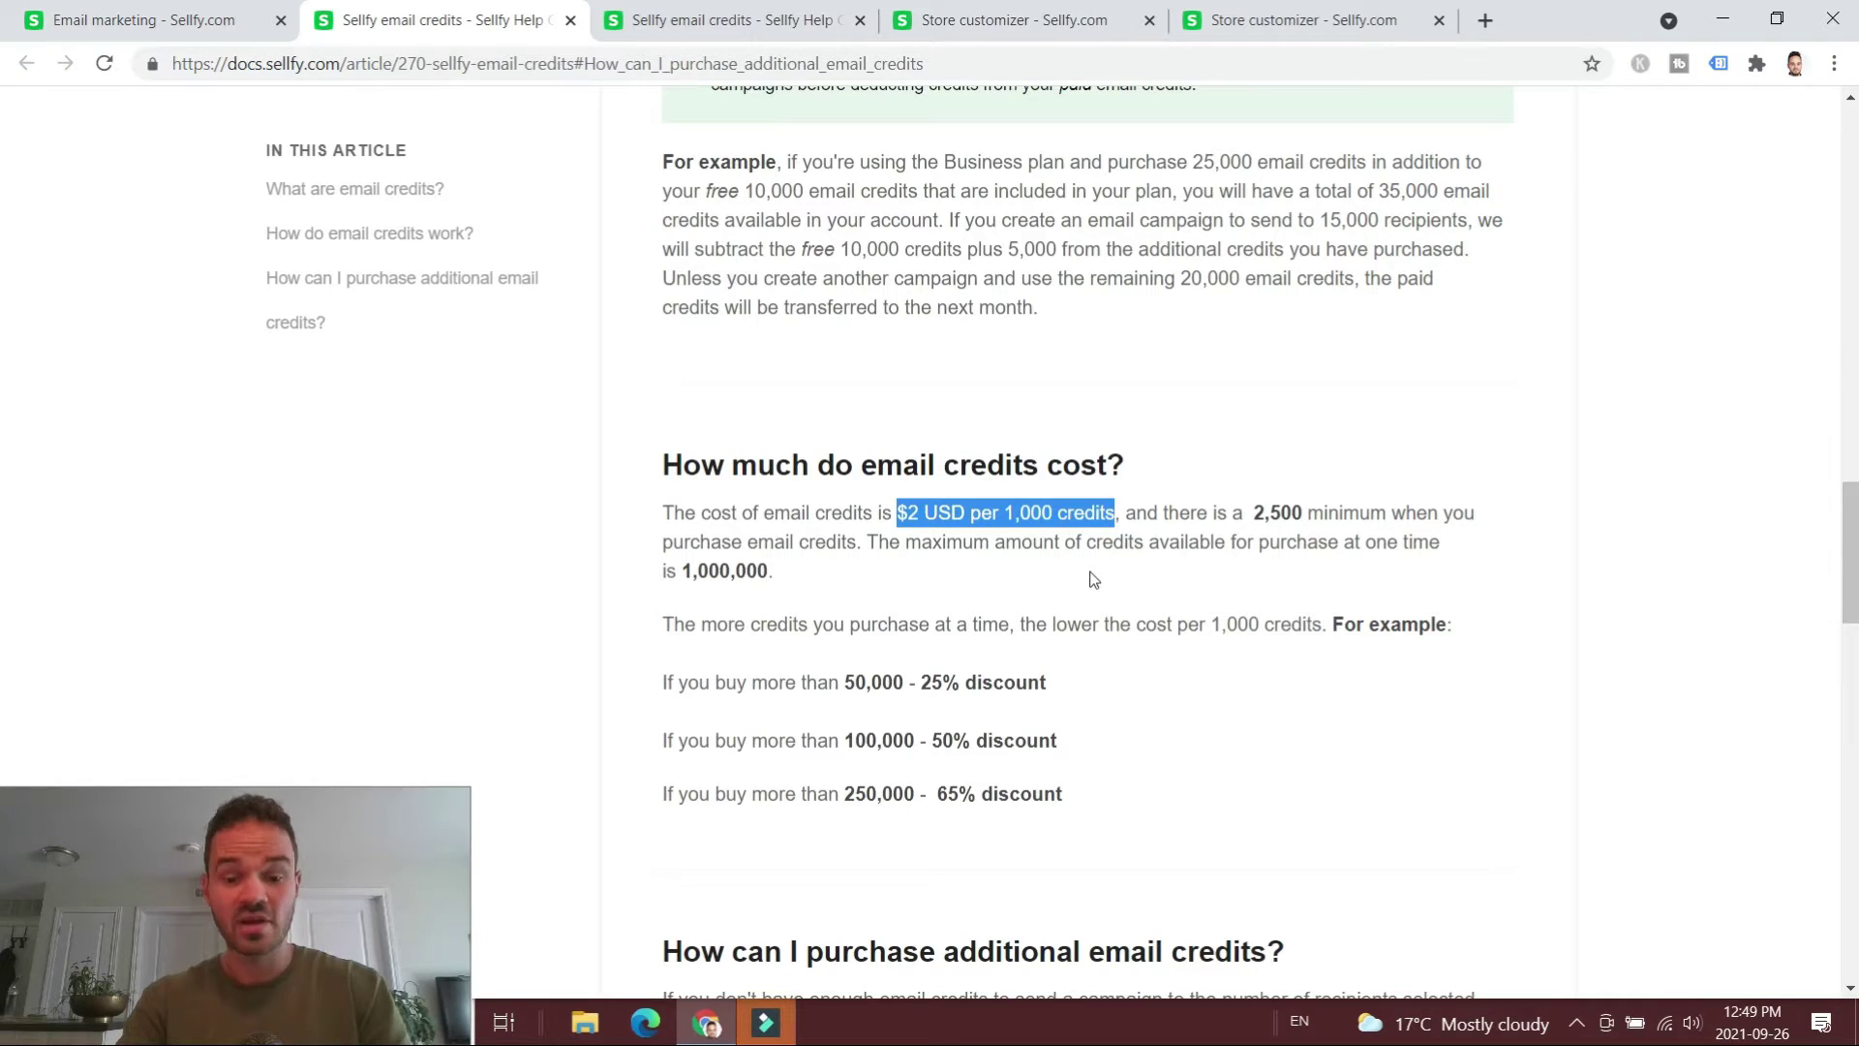
pyautogui.scroll(-2, 1089, 574)
pyautogui.moveTo(1089, 574); pyautogui.dragTo(666, 439)
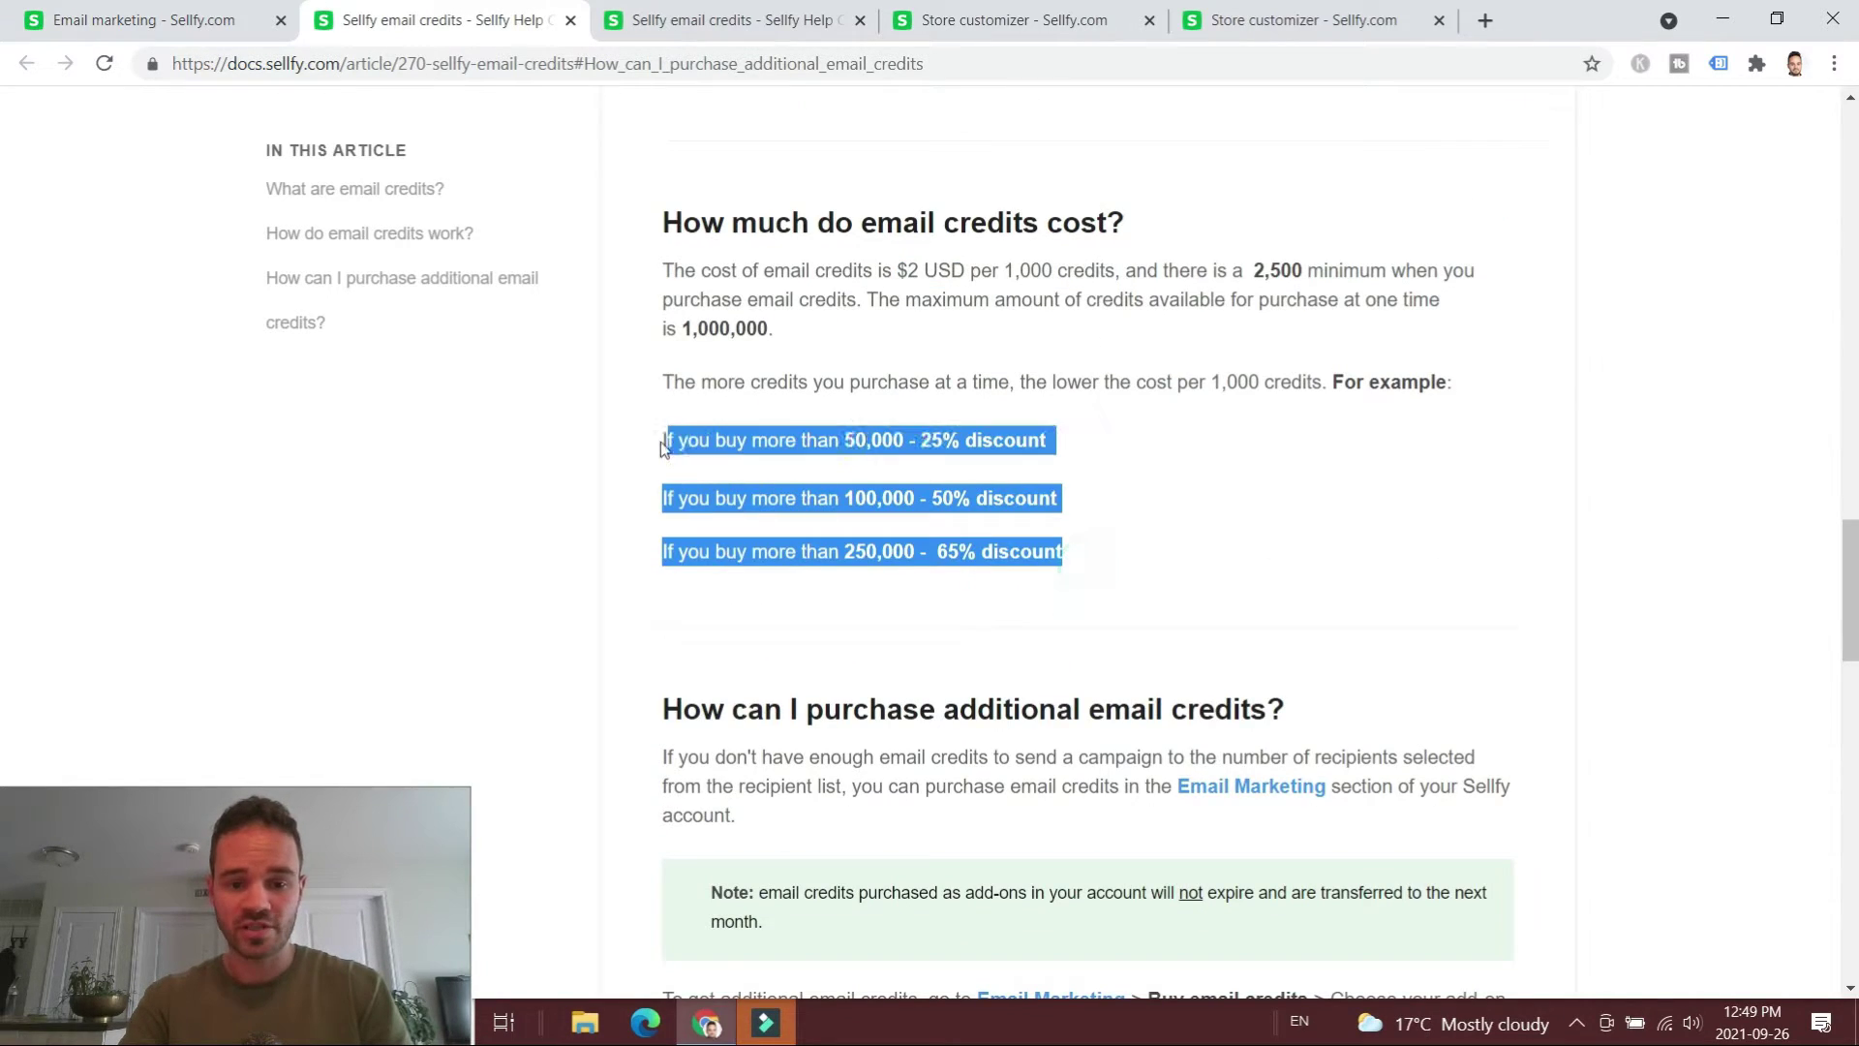
pyautogui.scroll(-1, 792, 475)
pyautogui.hotkey('ctrl', 'shift', 'Tab')
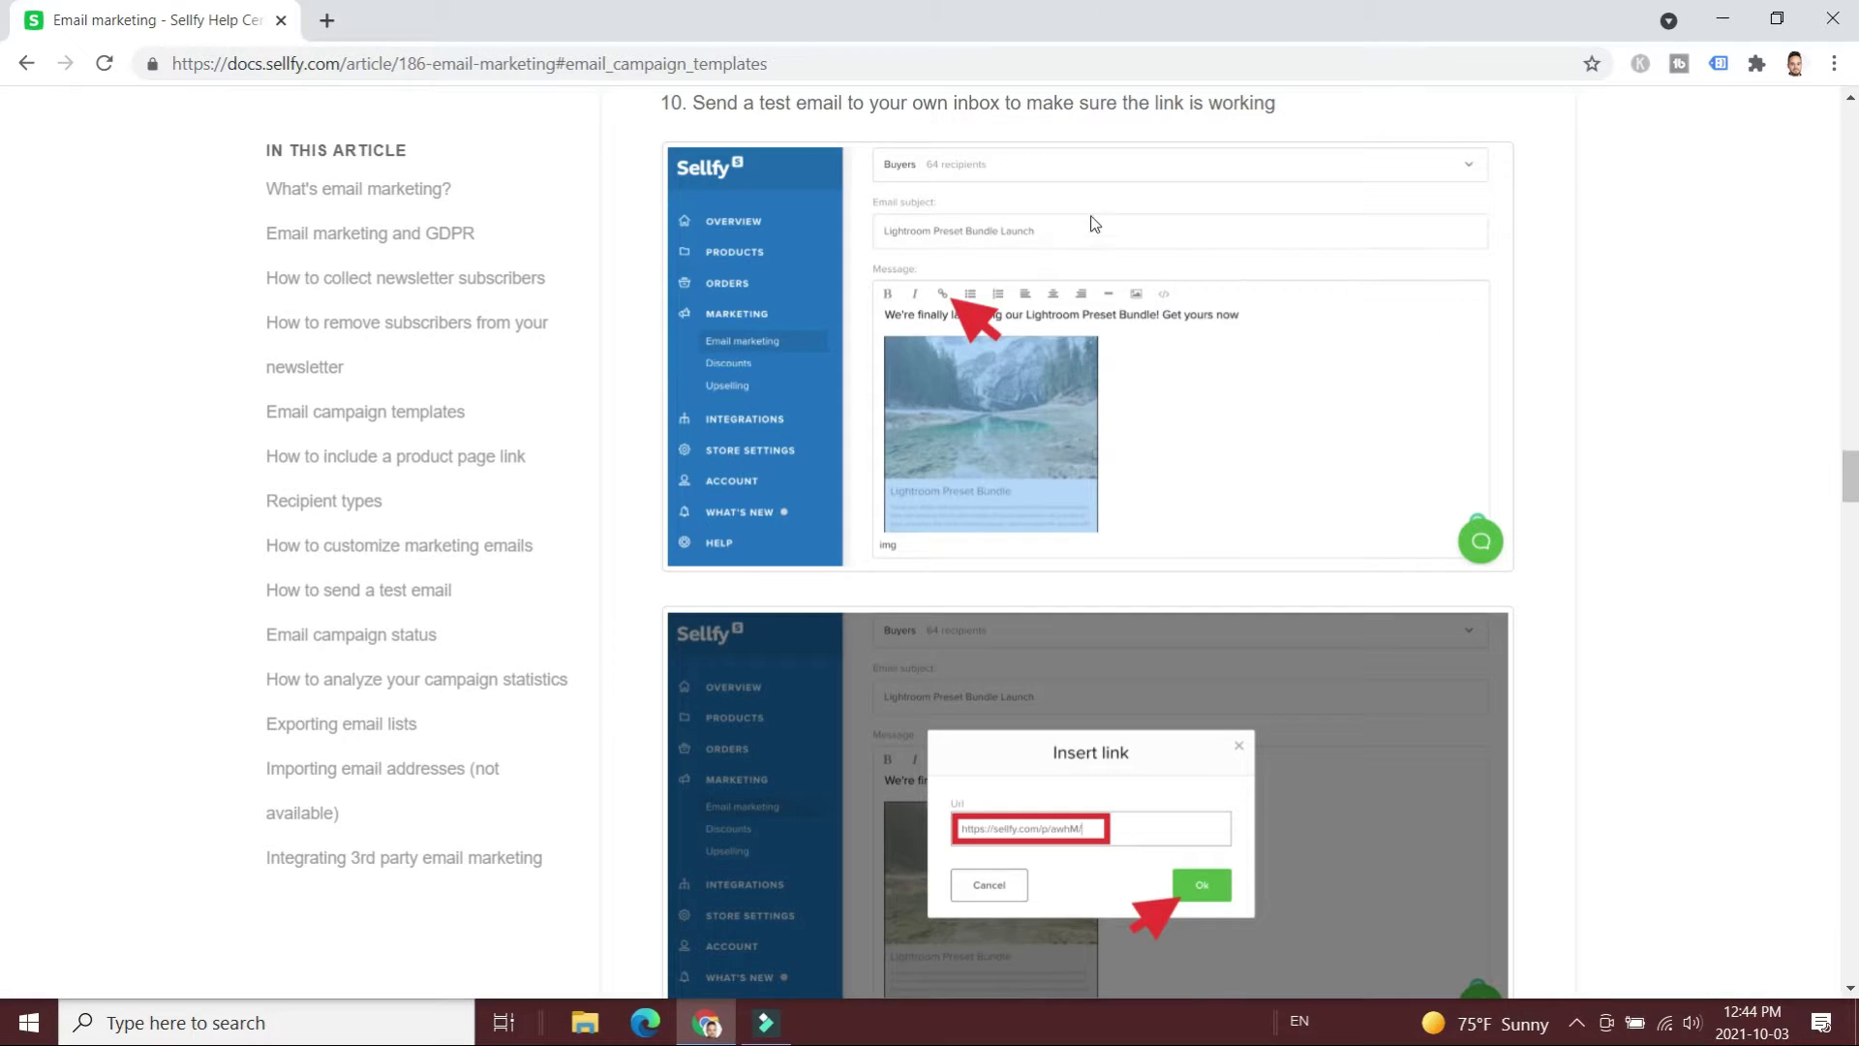
# - Read the email marketing help article on product page links, recipient types and marketing email customization
pyautogui.scroll(-4, 1107, 285)
pyautogui.scroll(-1, 1107, 281)
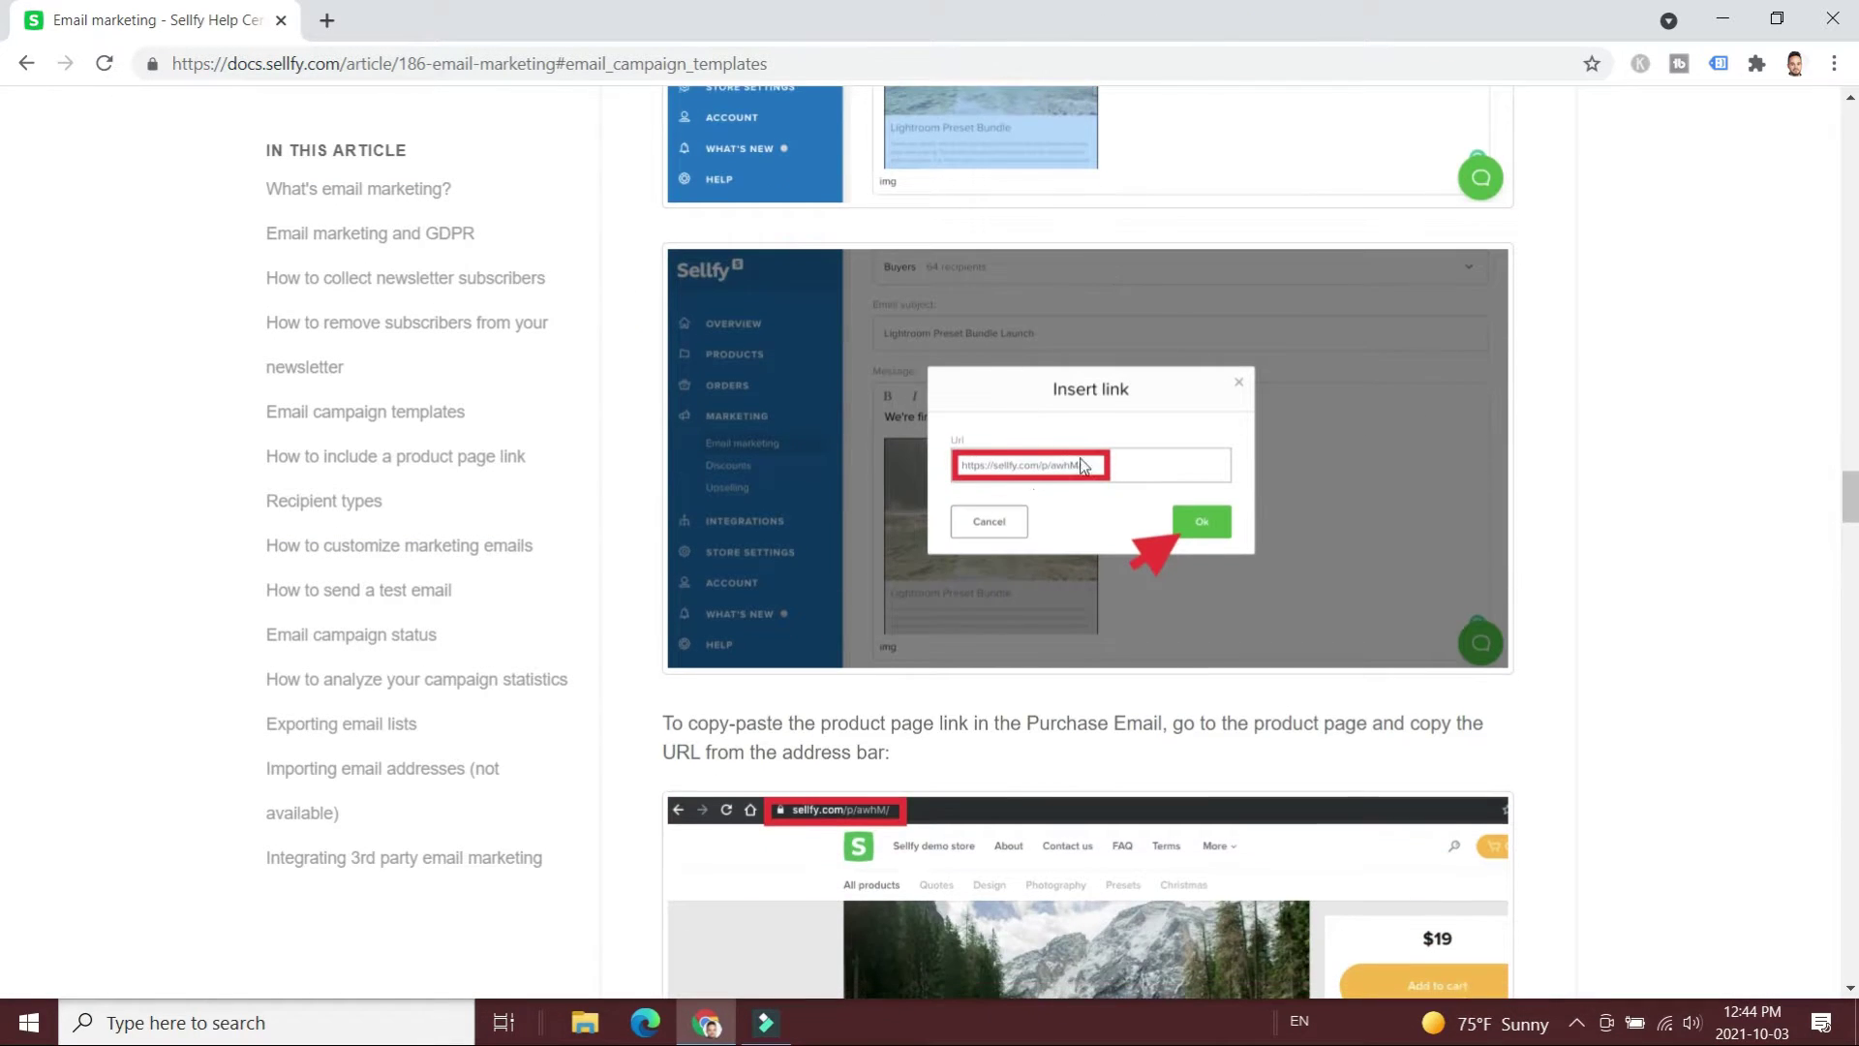
pyautogui.scroll(-3, 920, 637)
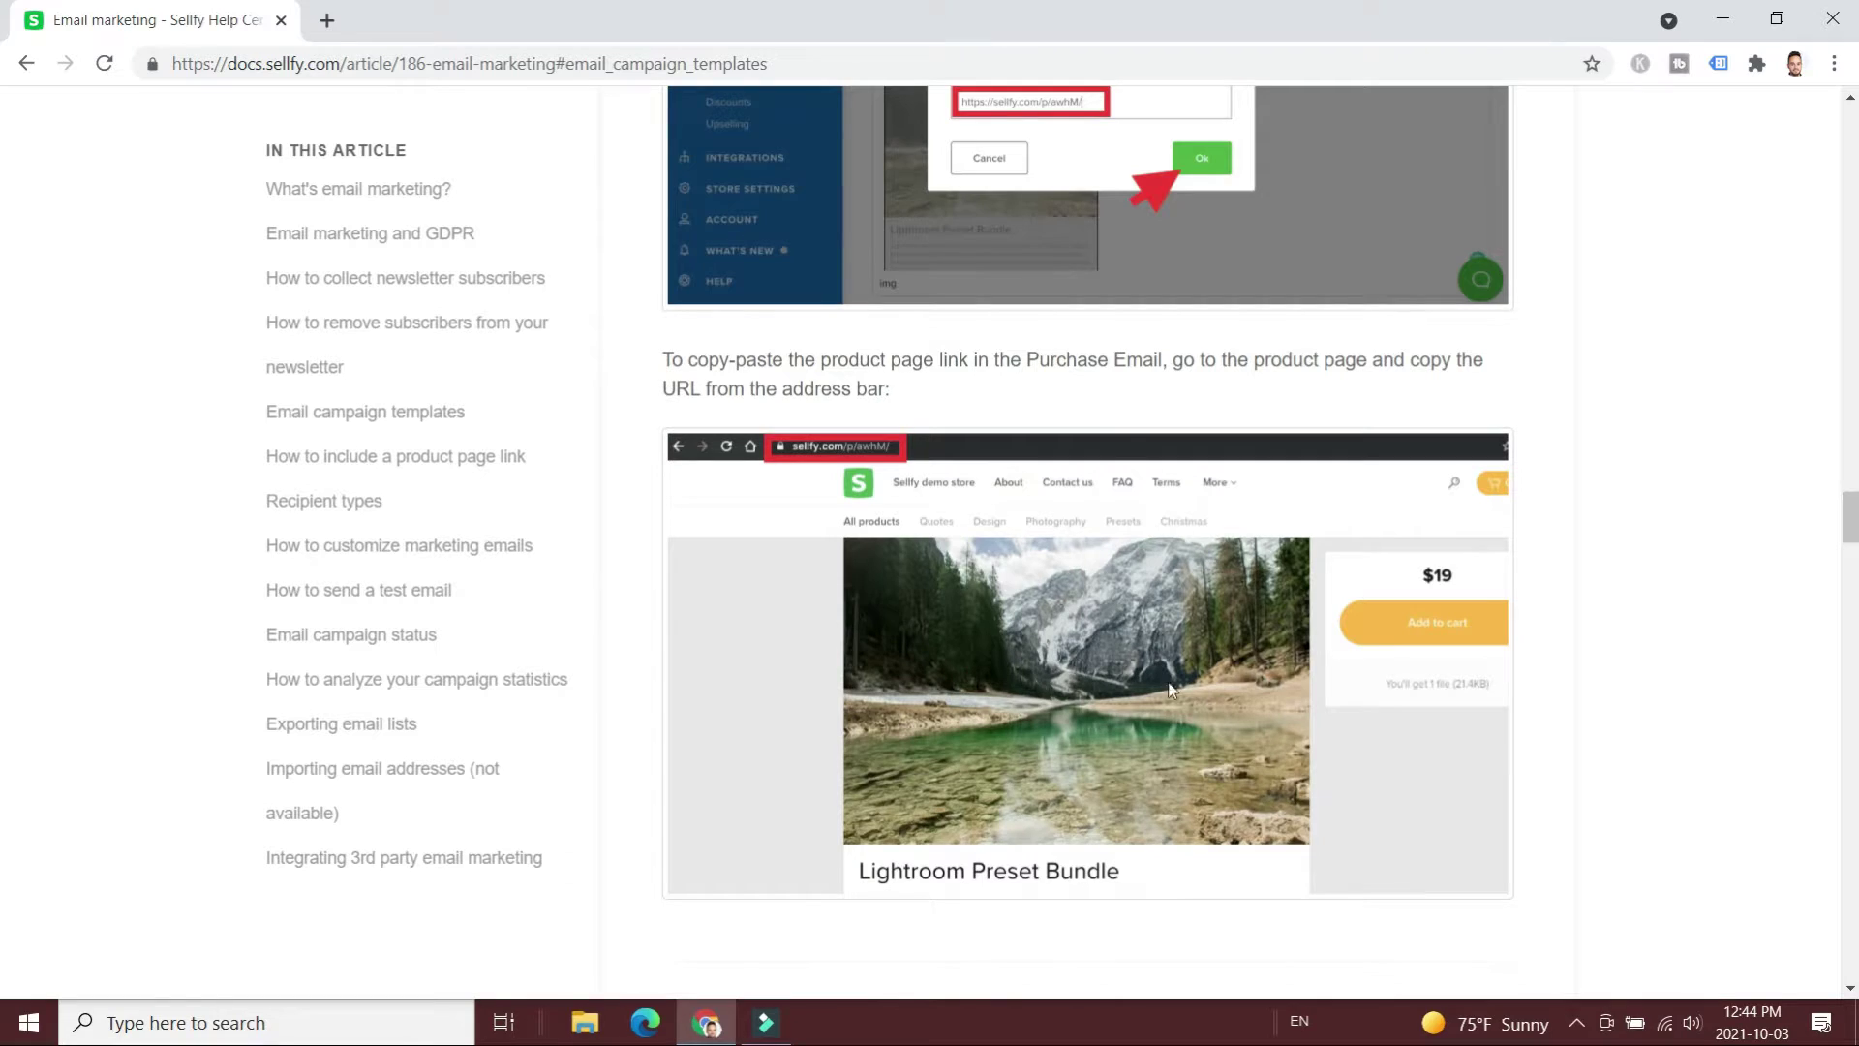
pyautogui.scroll(-8, 1088, 515)
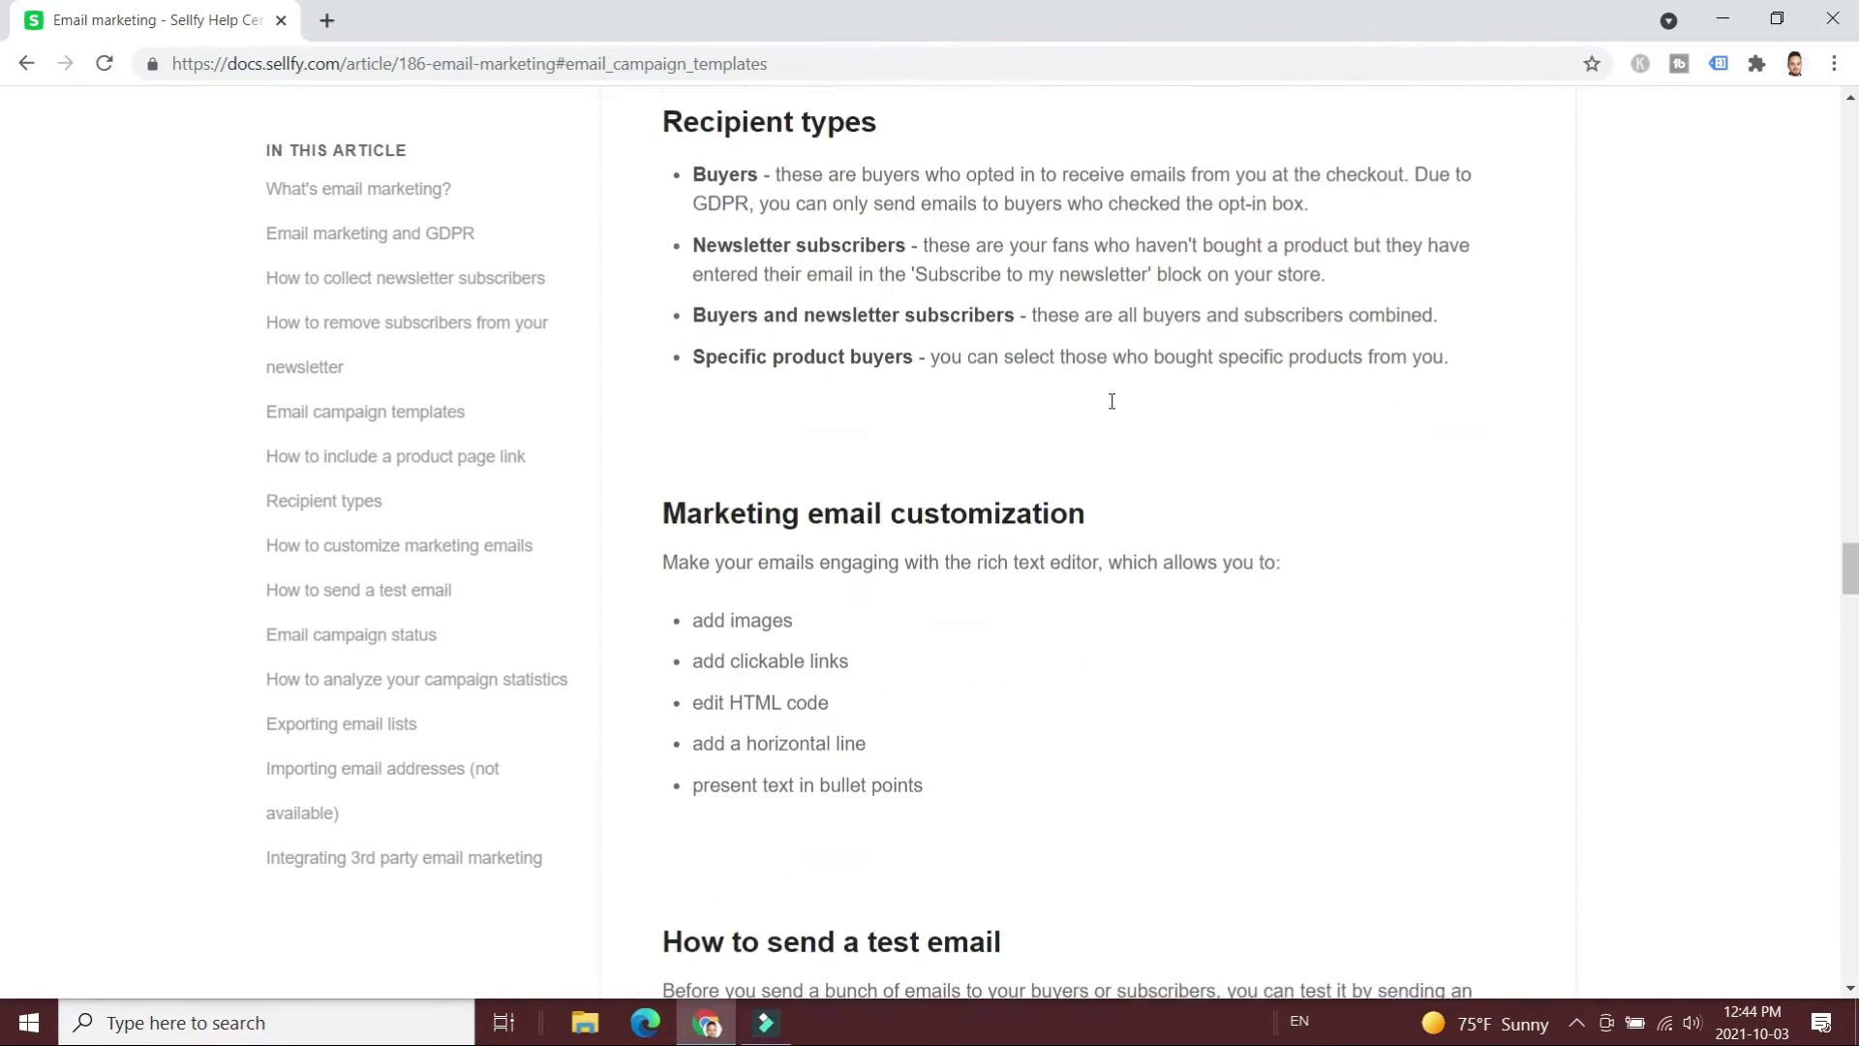
pyautogui.scroll(-11, 1110, 403)
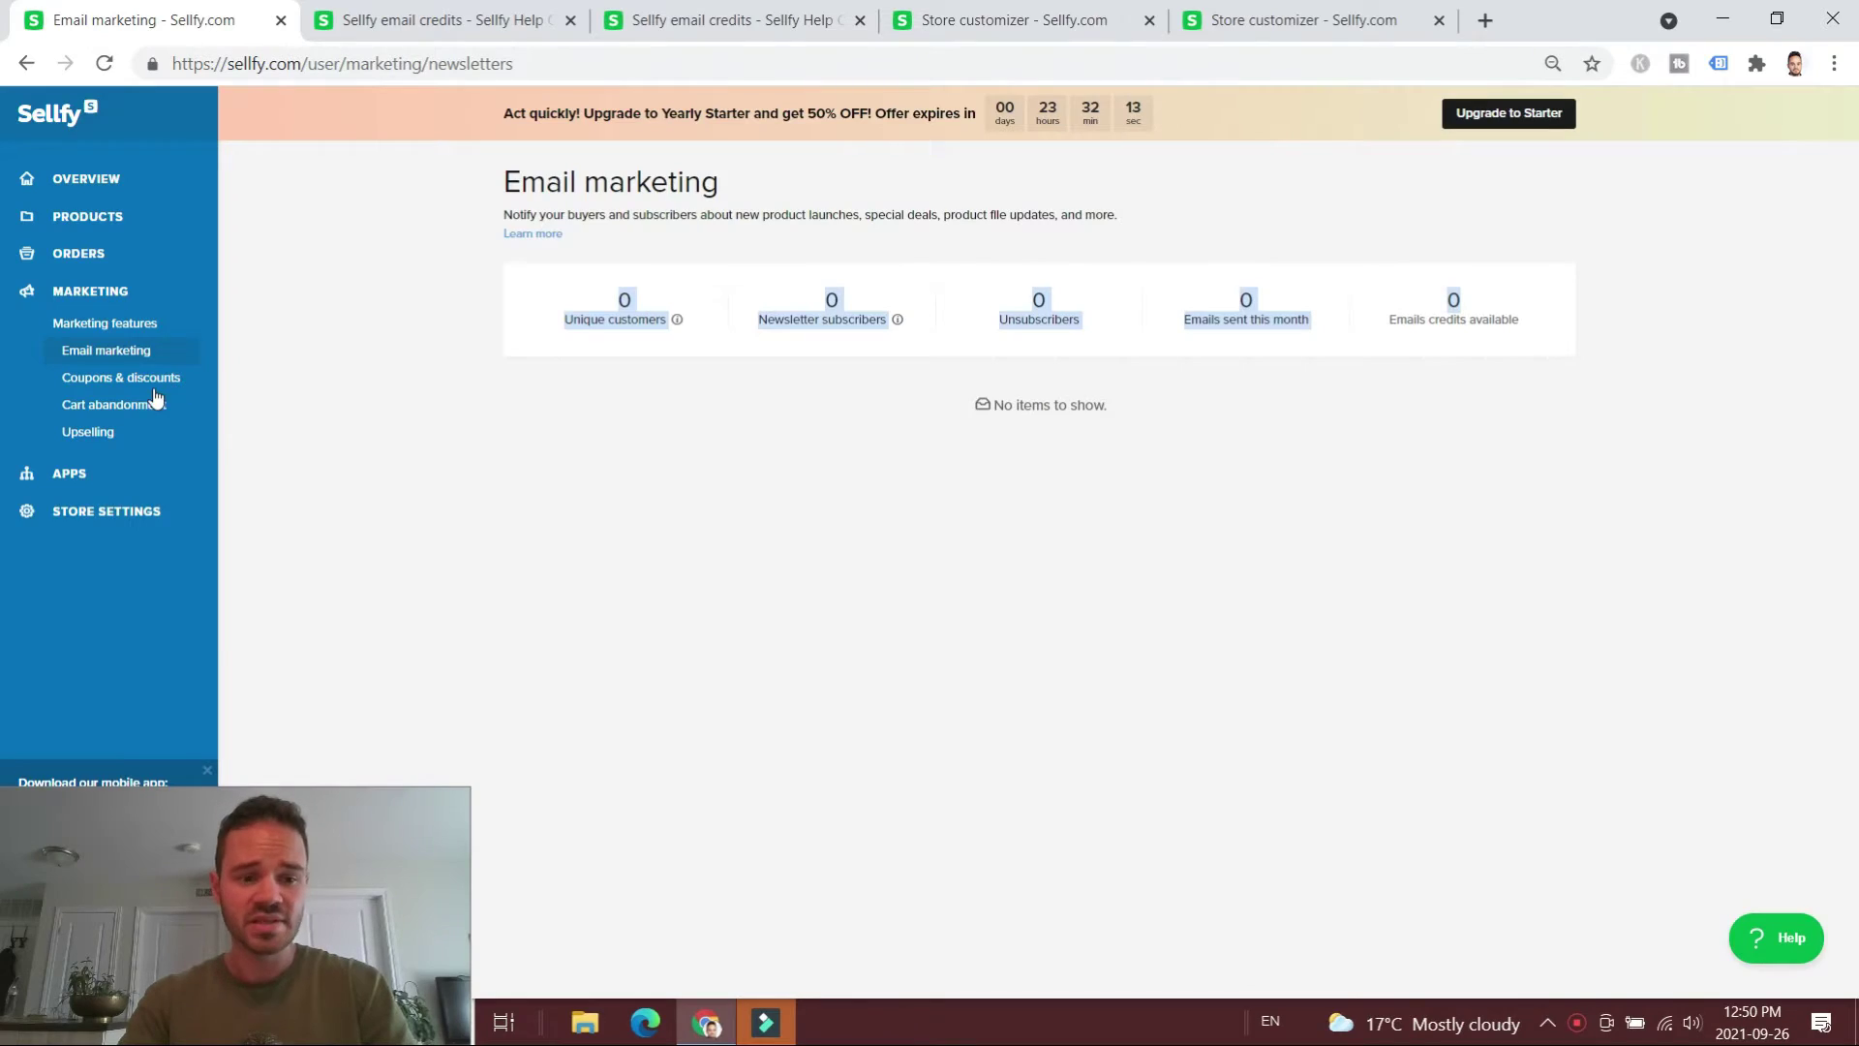
# - Start a new coupon in the store's coupons and discounts section with the coupon code 50OFF
pyautogui.click(147, 377)
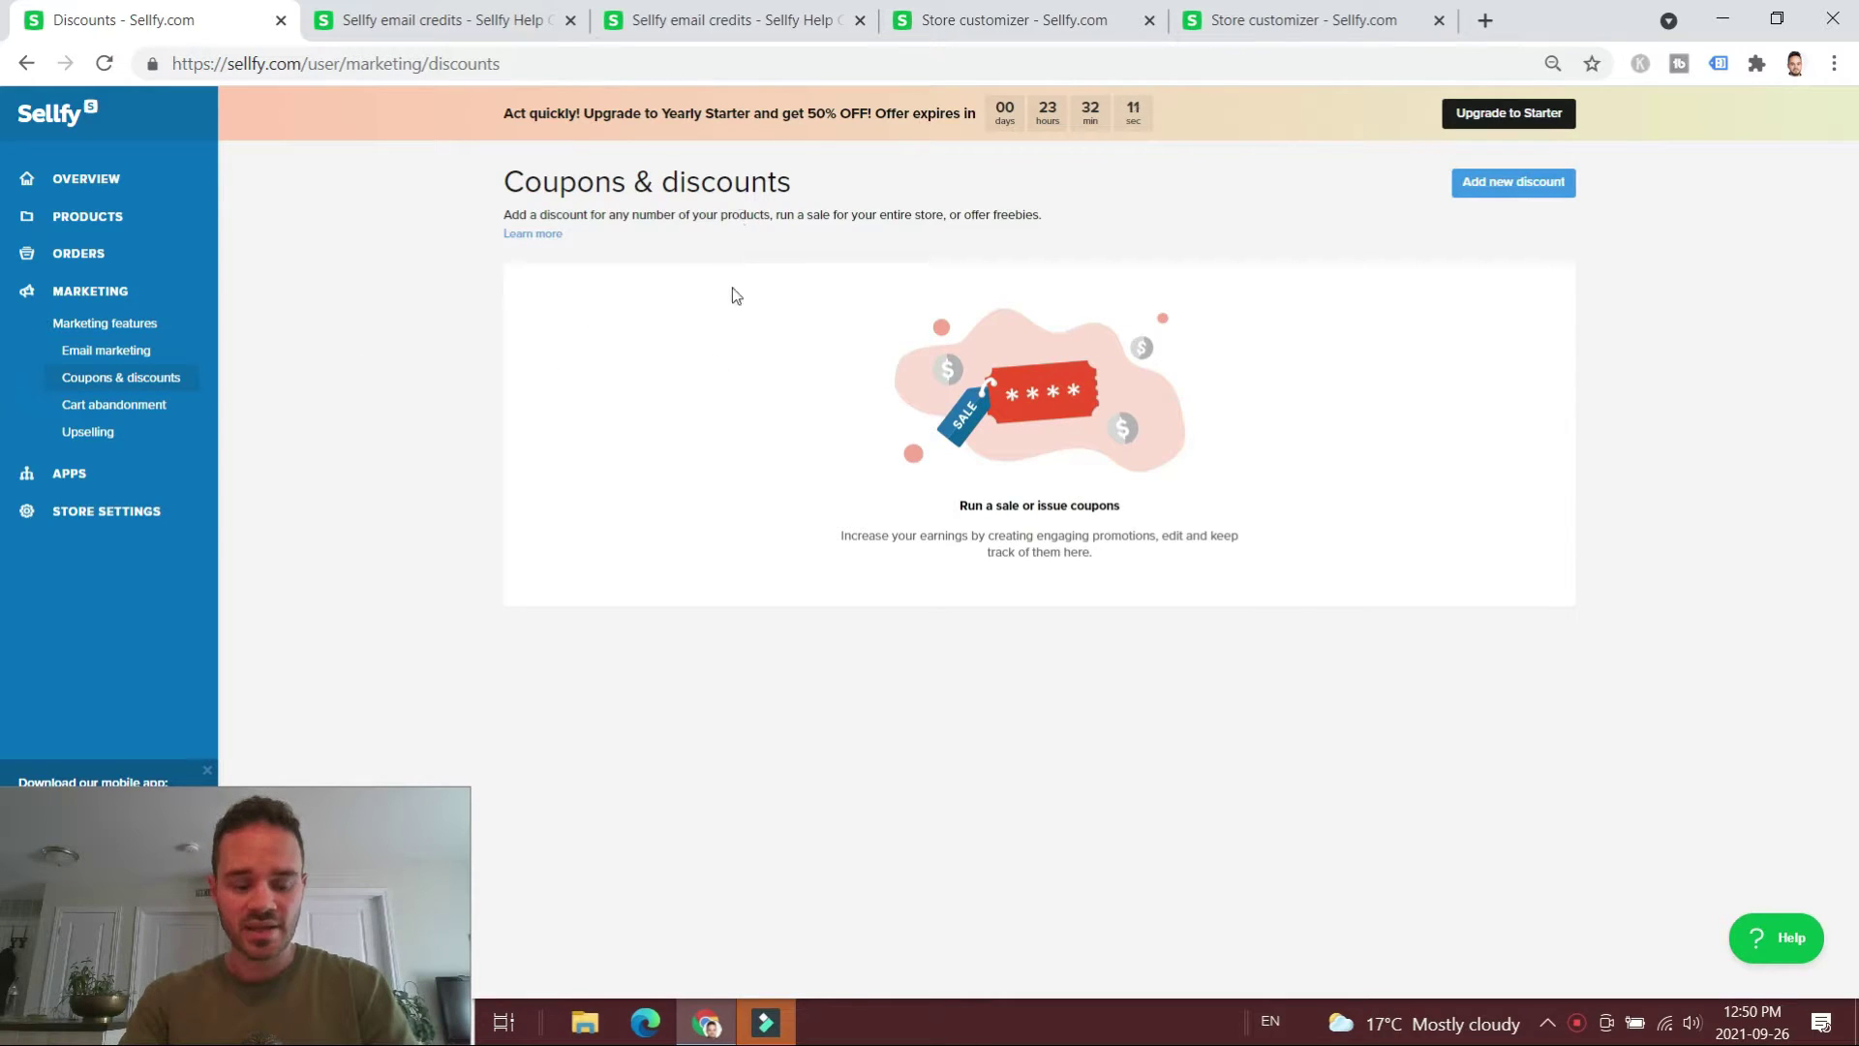
pyautogui.moveTo(833, 187); pyautogui.dragTo(503, 191)
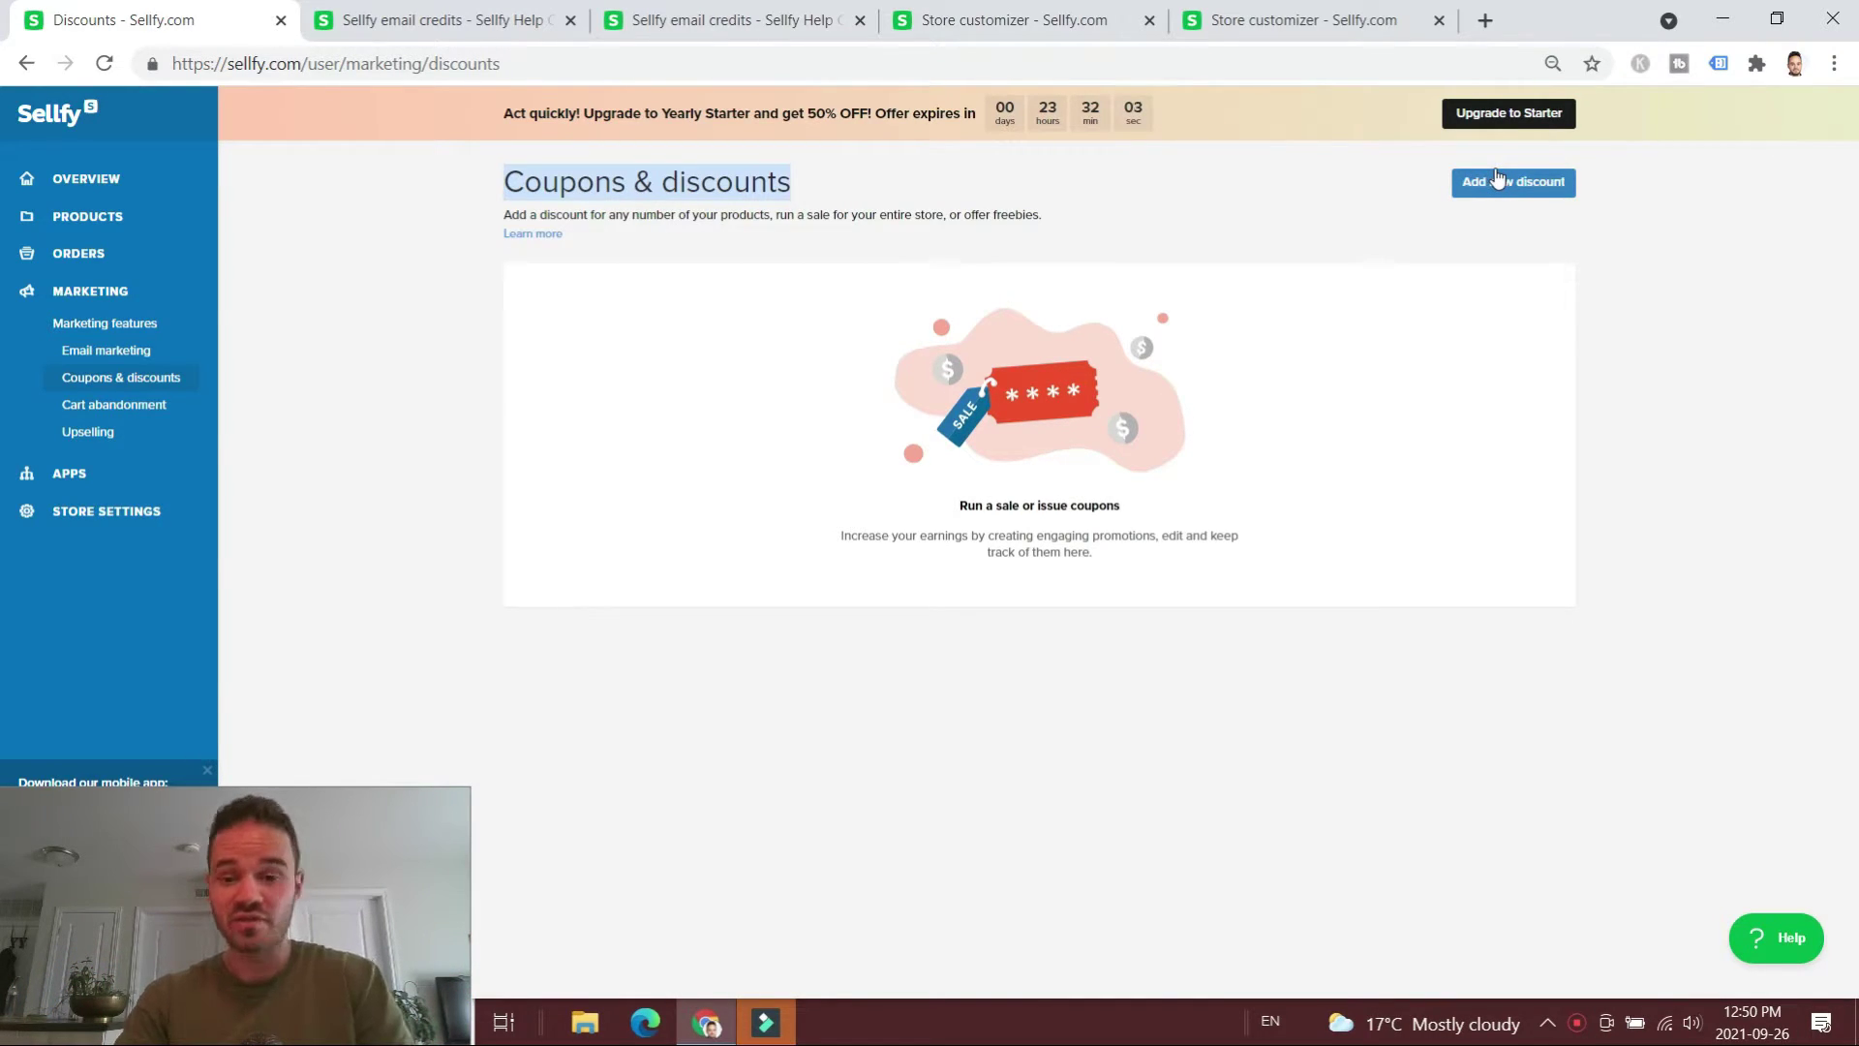
pyautogui.click(1492, 192)
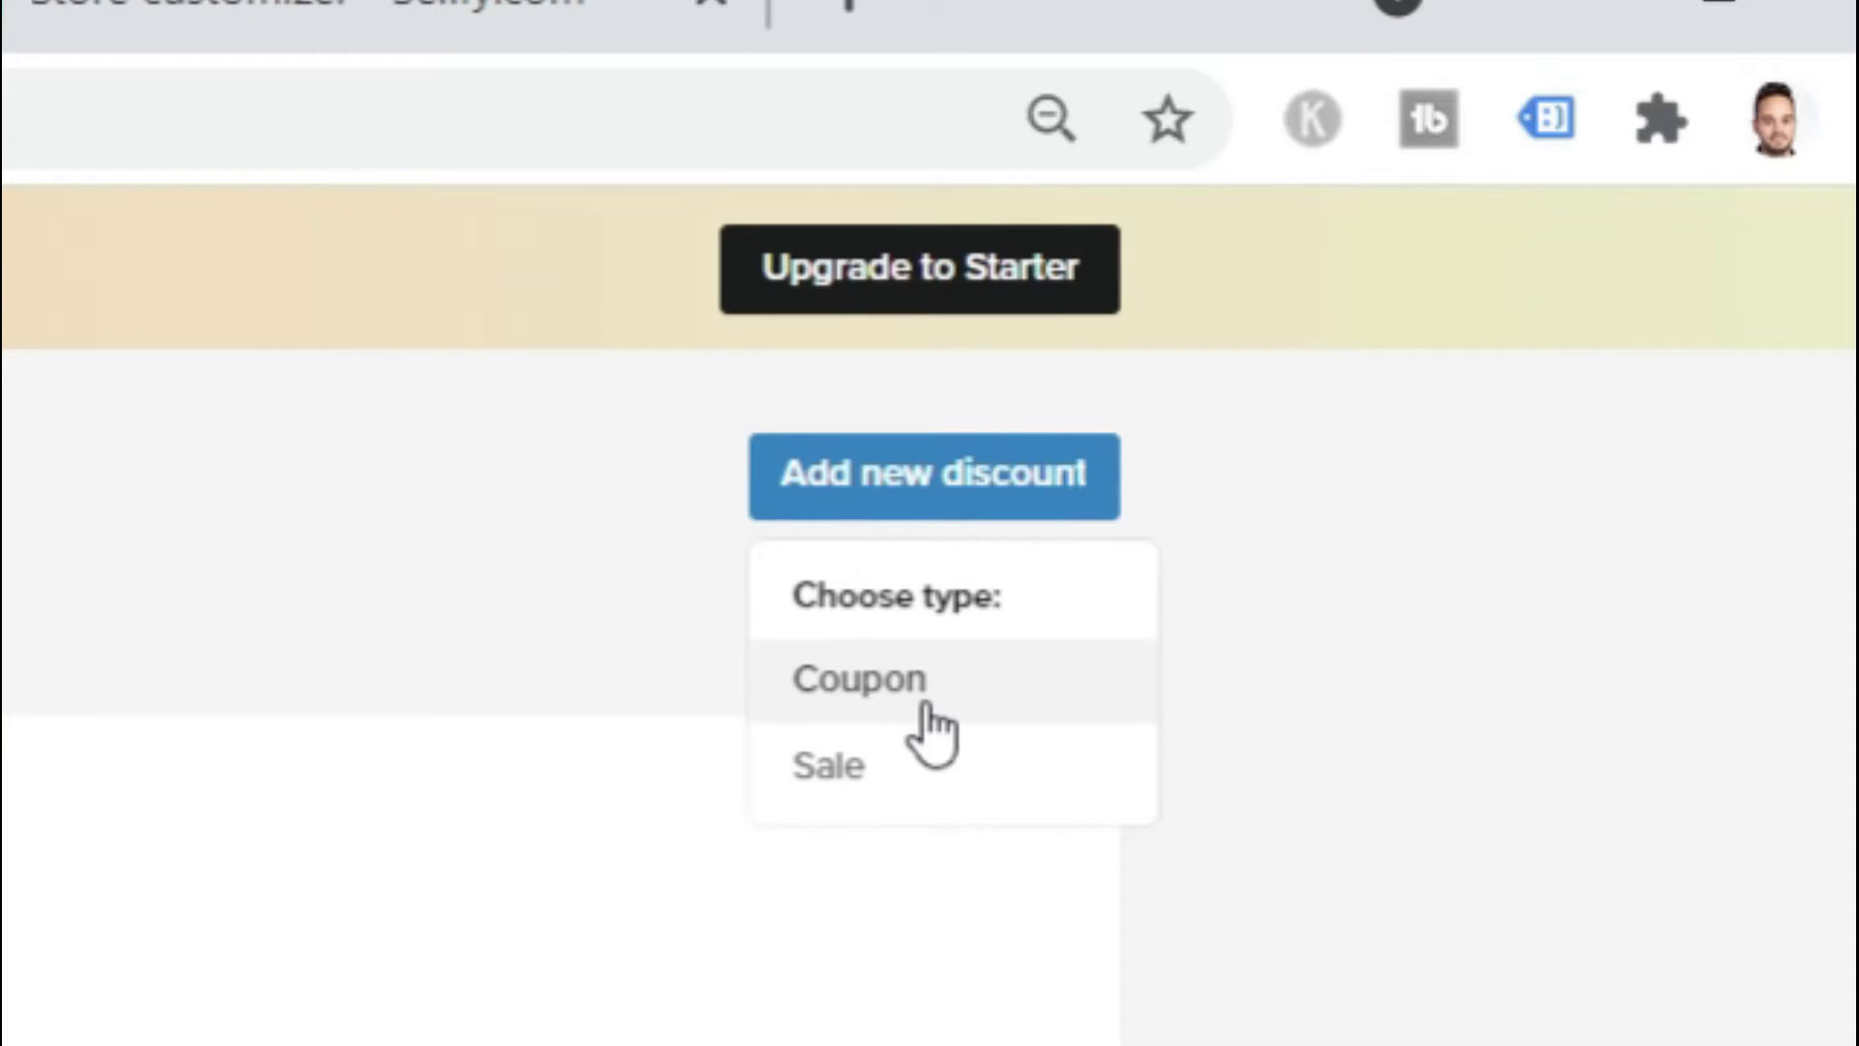
pyautogui.click(891, 685)
pyautogui.click(958, 220)
pyautogui.write('50')
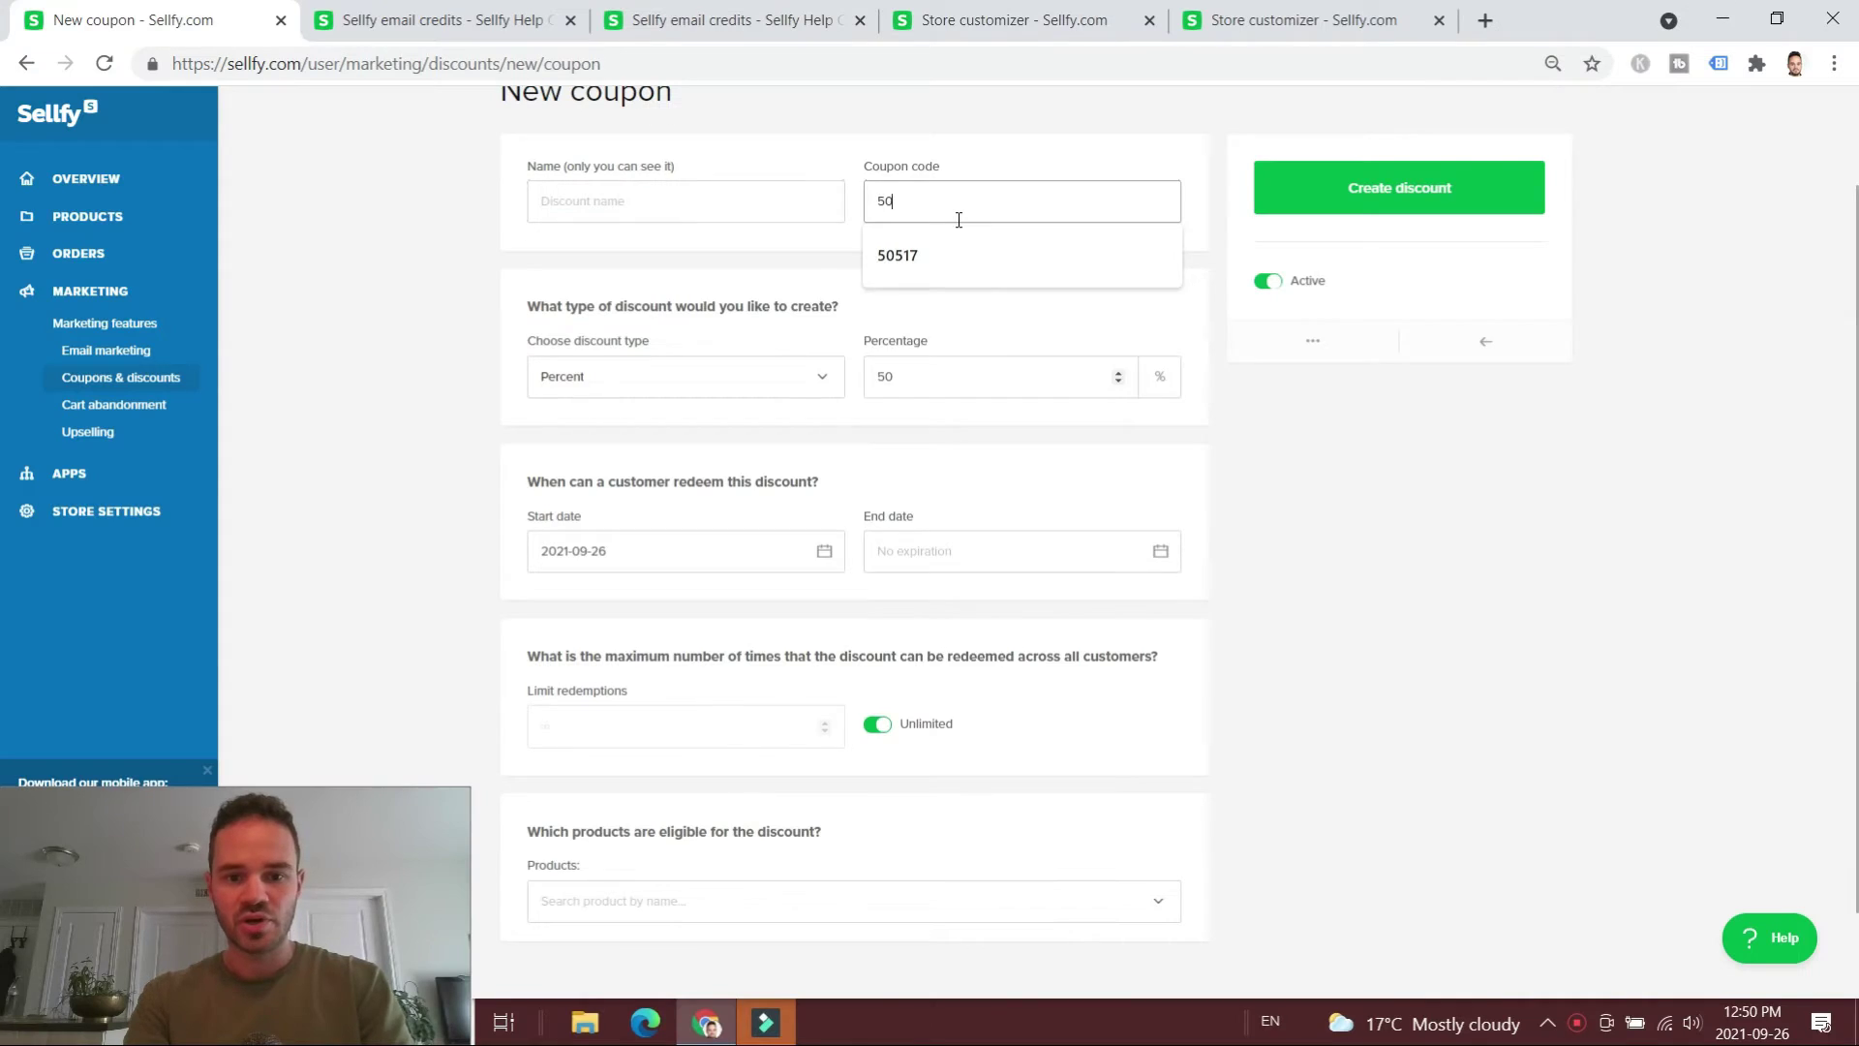
pyautogui.write('OFF')
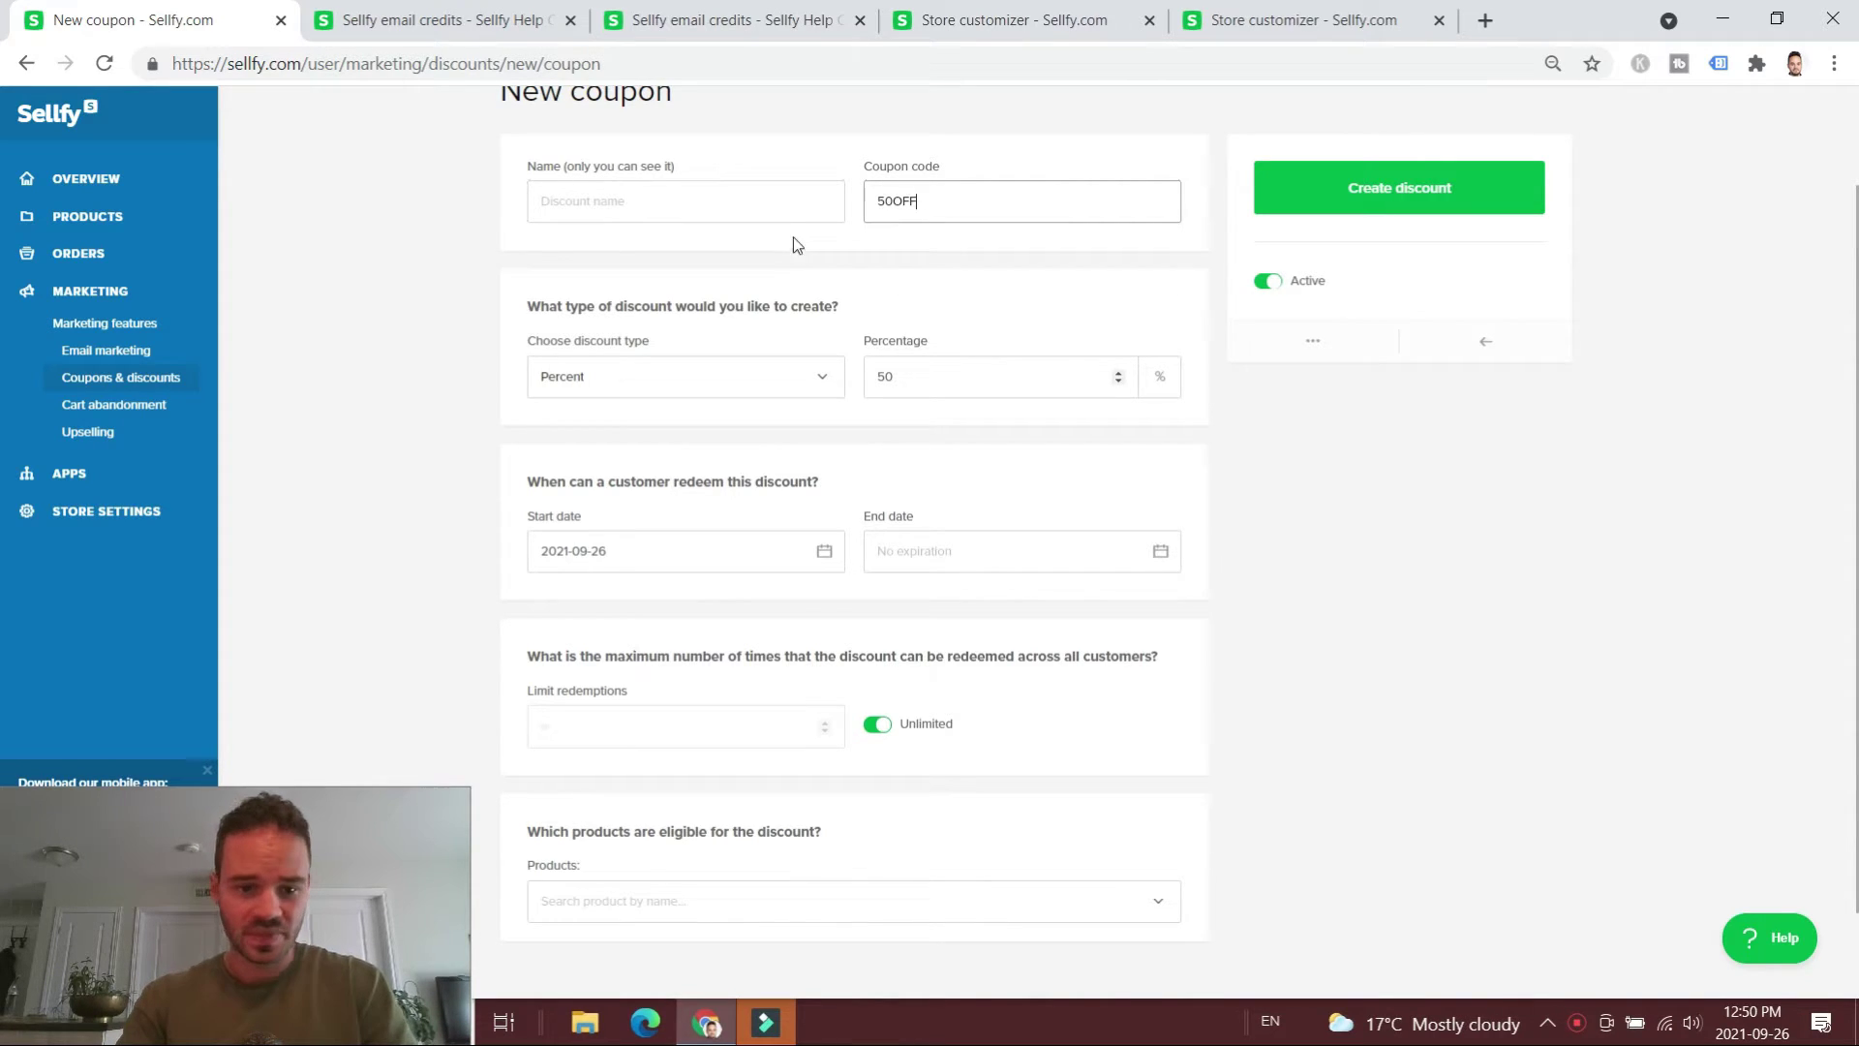
# - Set the coupon's end date to 2021-09-30 and limit redemptions to 50 instead of unlimited
pyautogui.scroll(-1, 921, 369)
pyautogui.click(1056, 448)
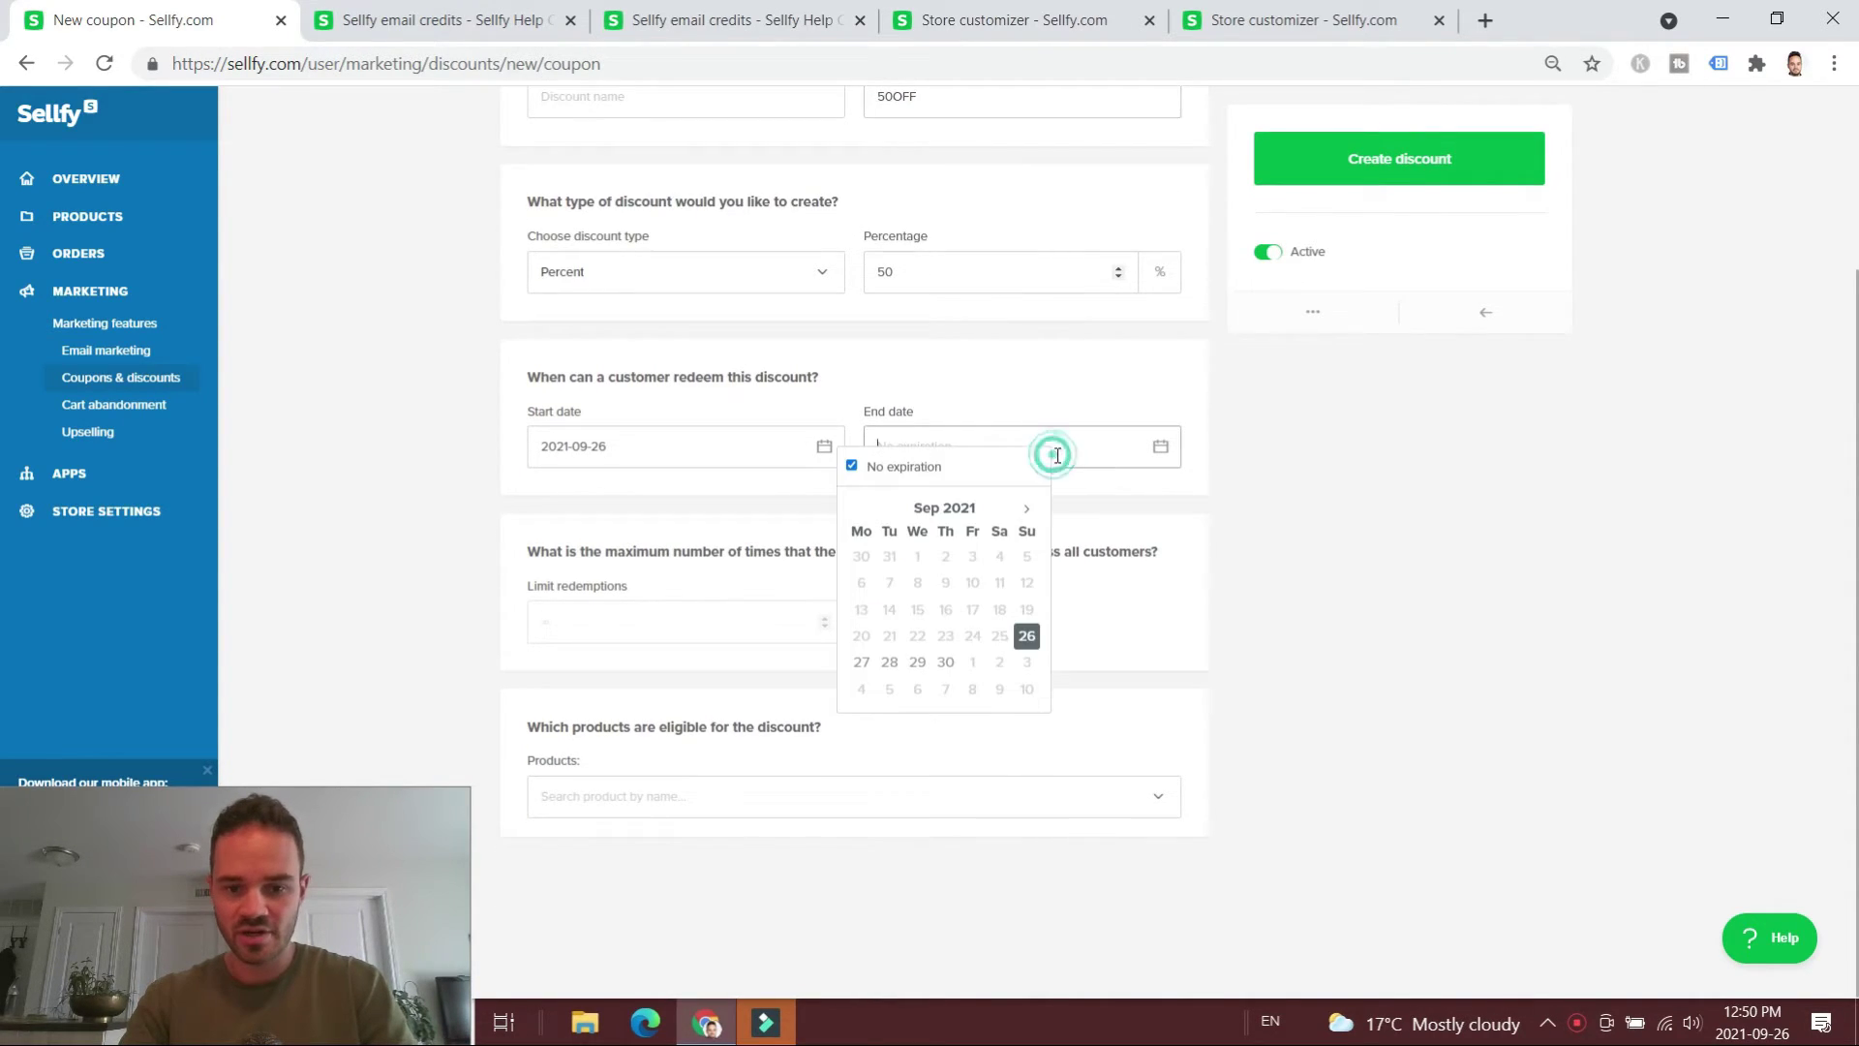
pyautogui.click(947, 659)
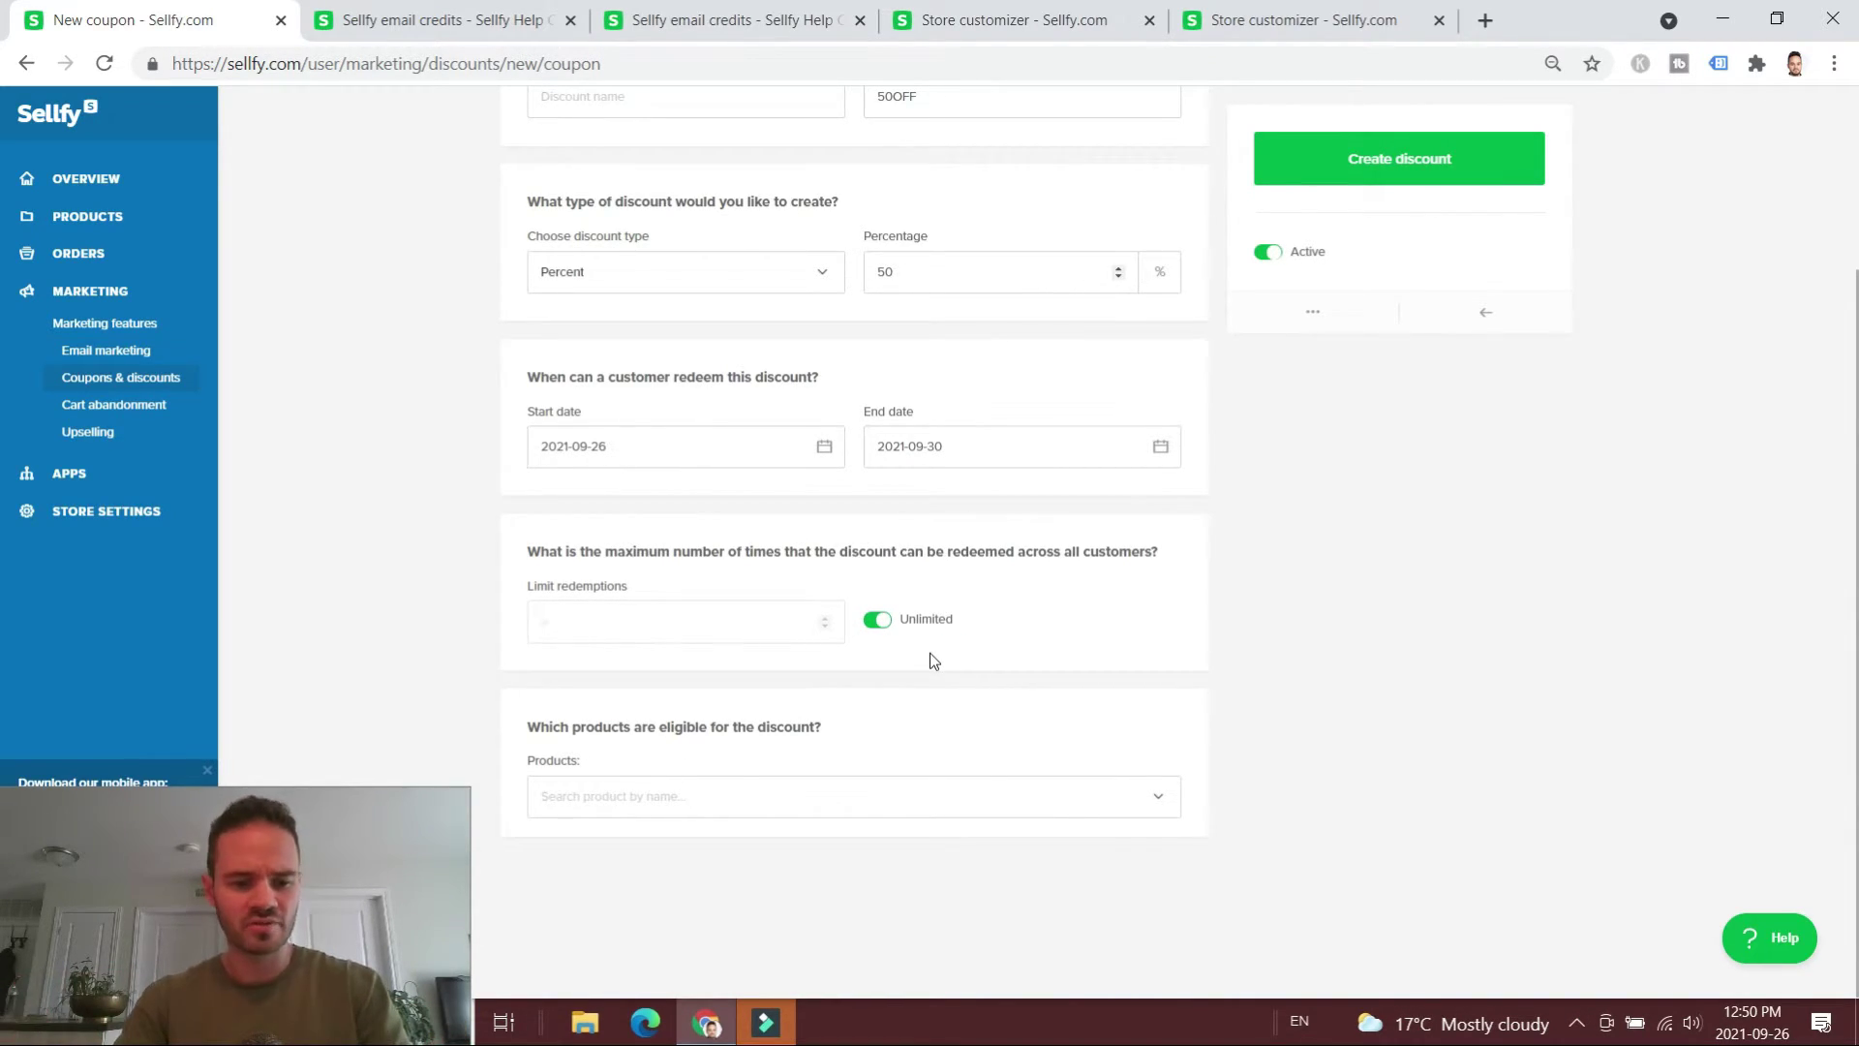
pyautogui.click(894, 625)
pyautogui.click(739, 619)
pyautogui.press('BackSpace')
pyautogui.write('50')
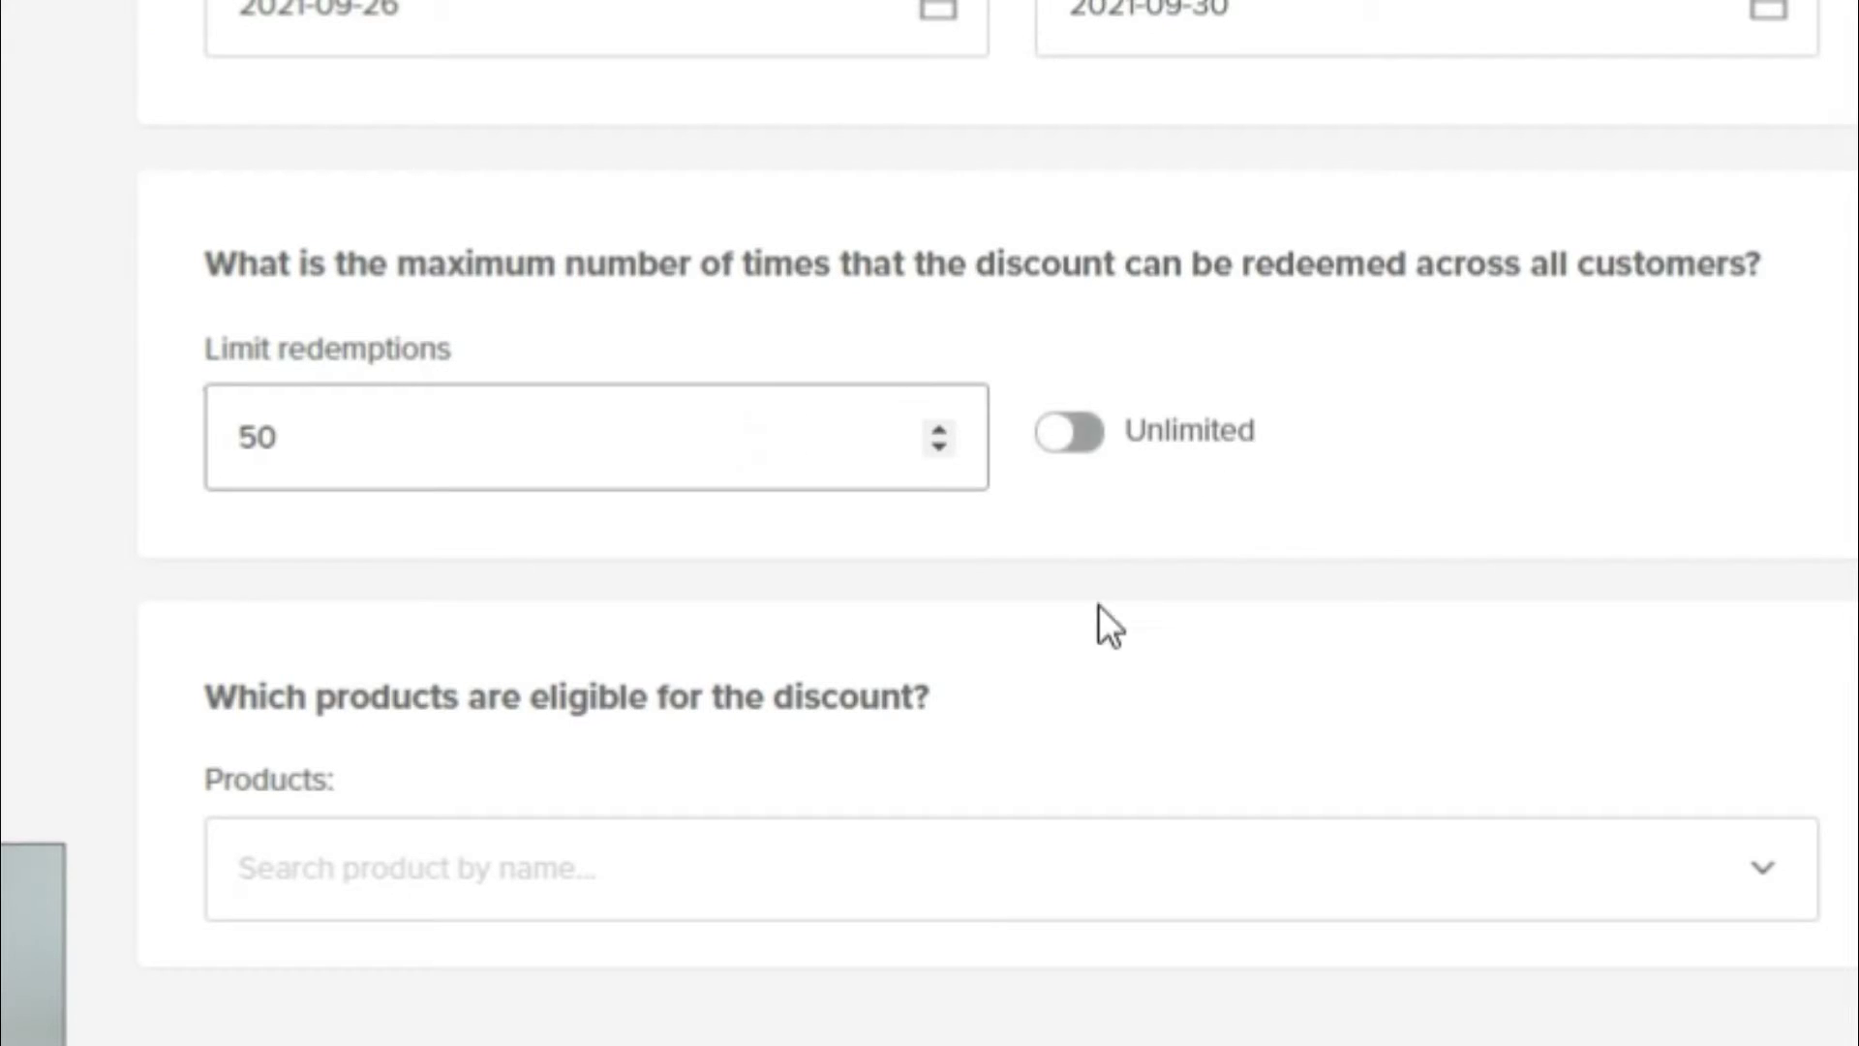
# - Make all products eligible for the coupon discount
pyautogui.click(933, 761)
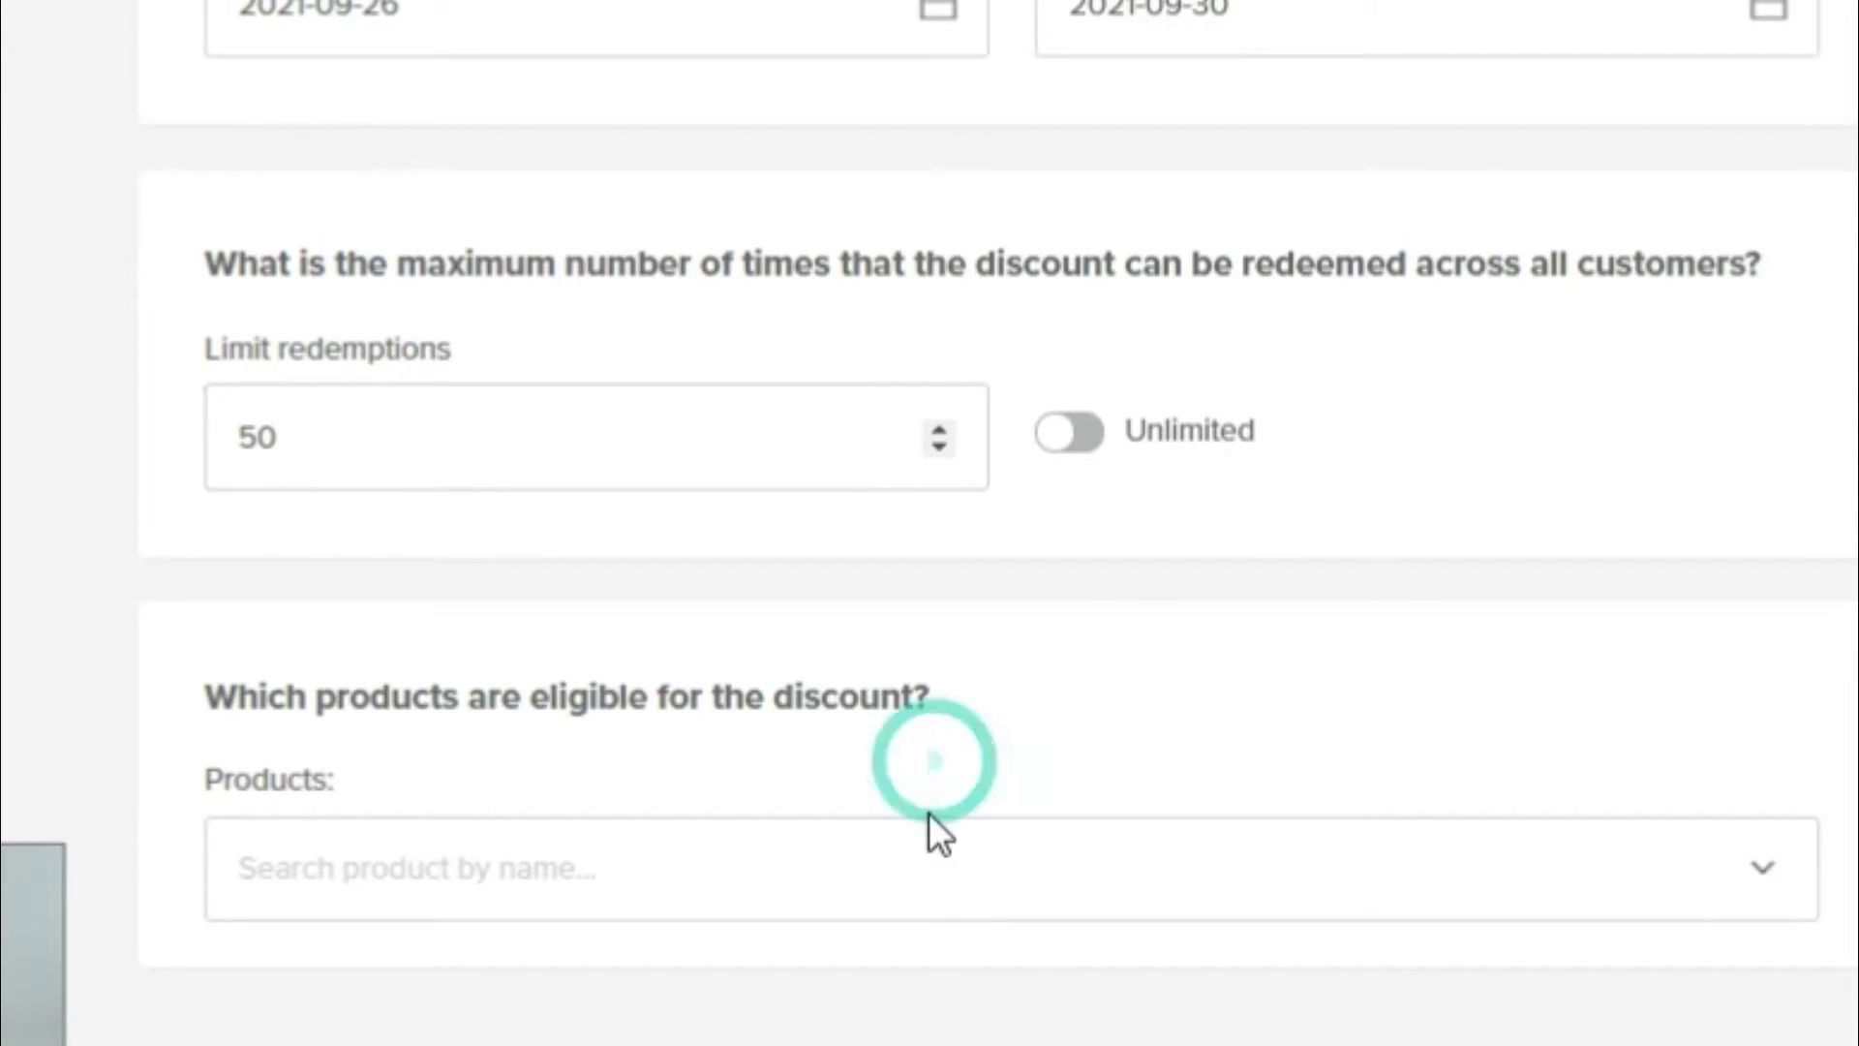
pyautogui.click(947, 879)
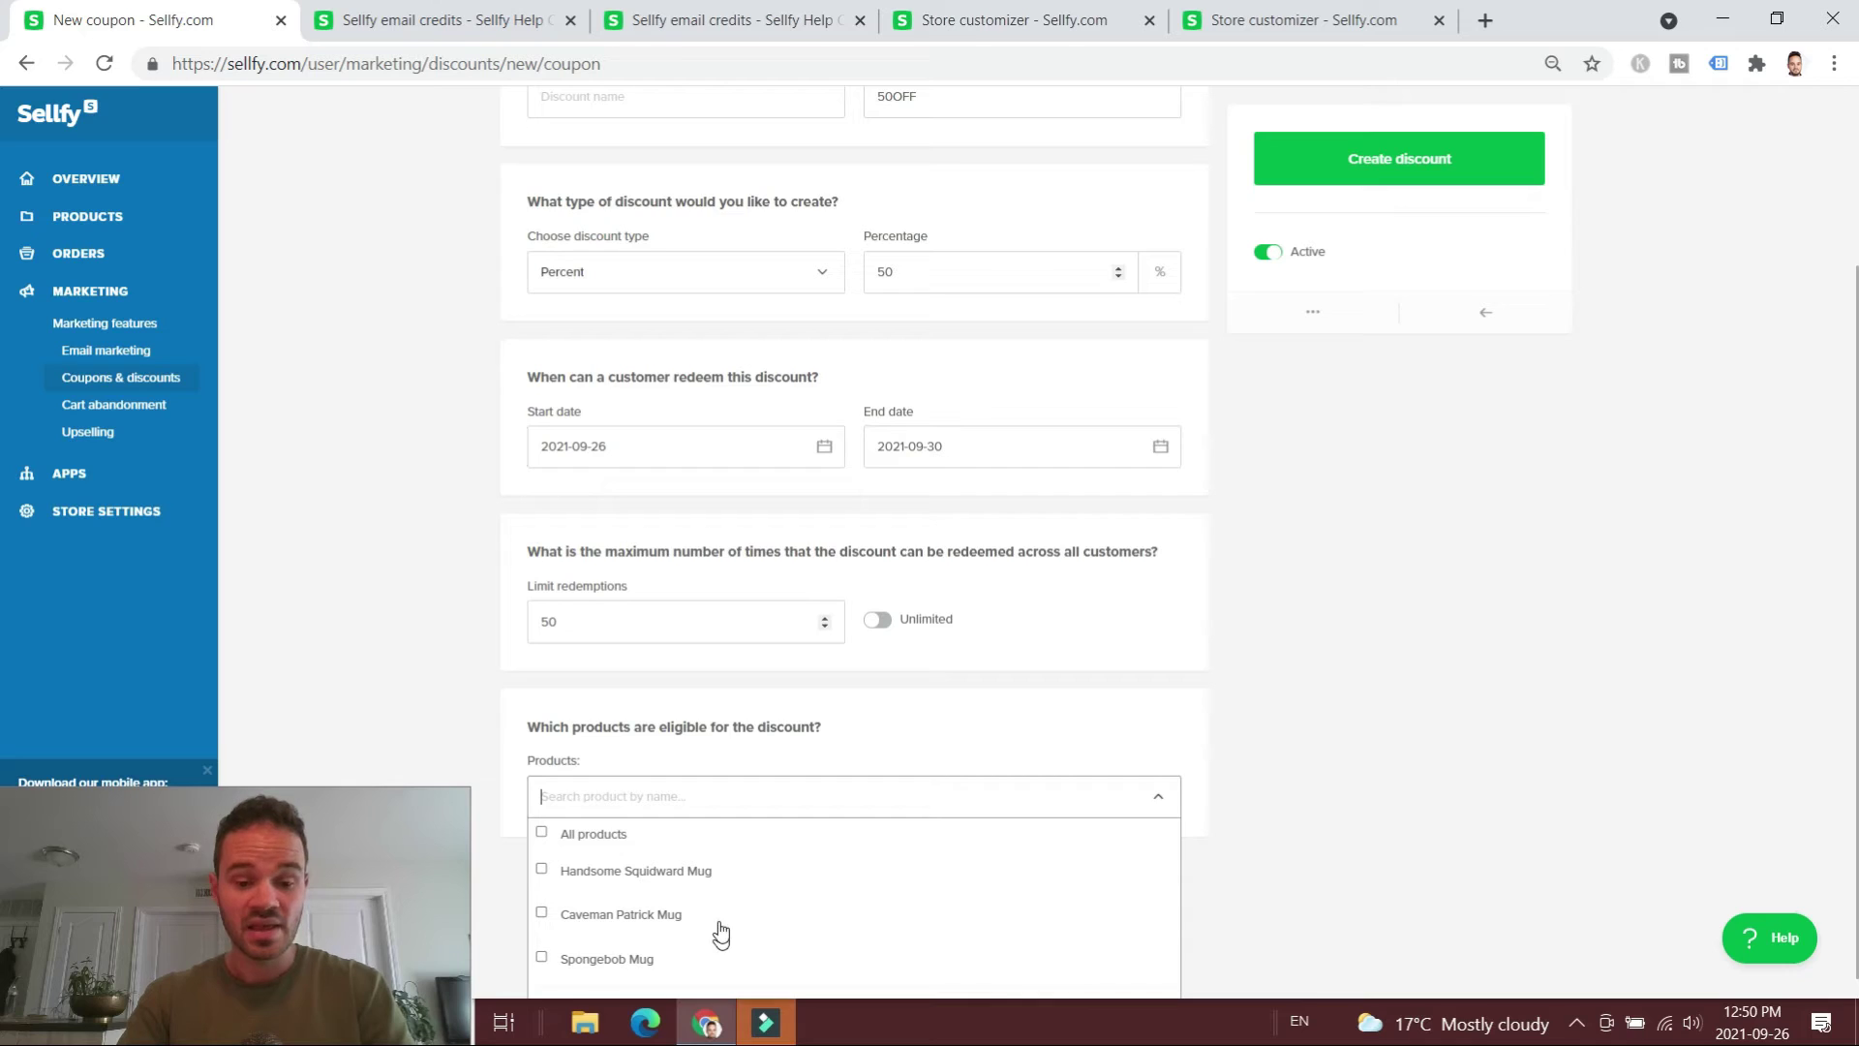
pyautogui.scroll(-1, 714, 930)
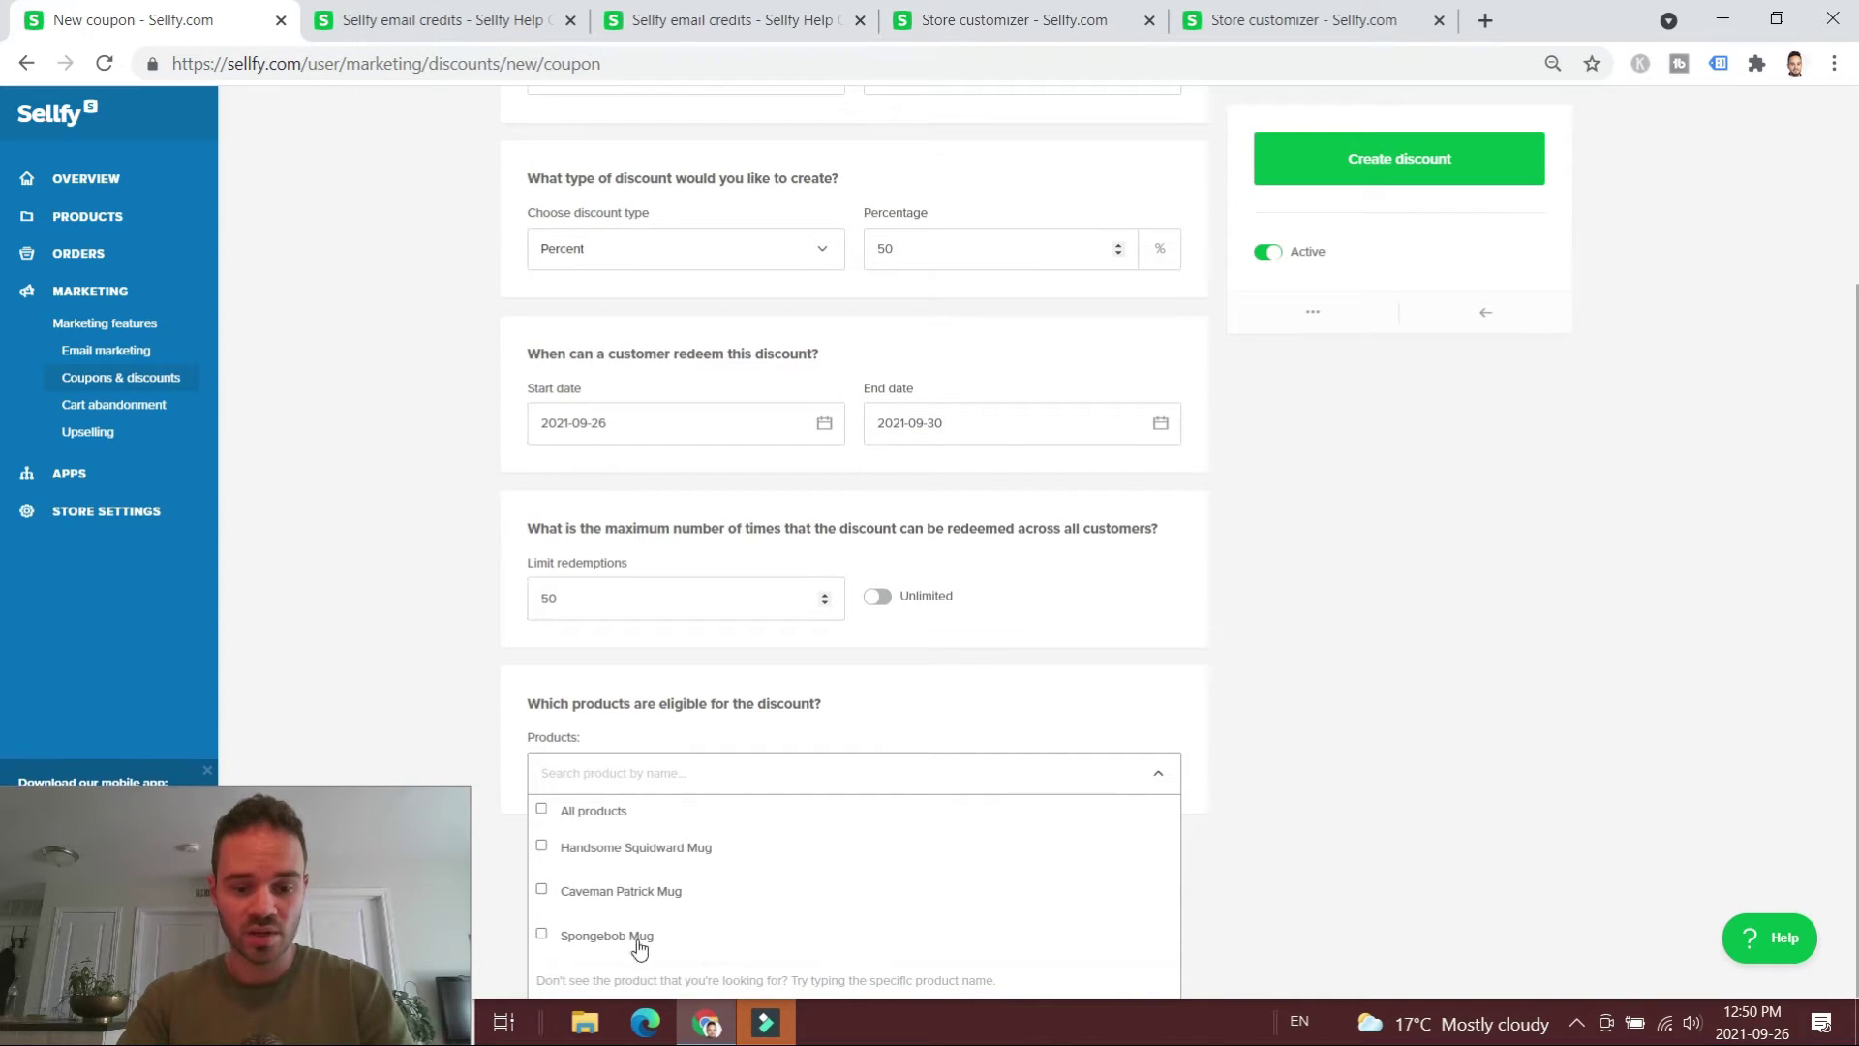
pyautogui.click(541, 810)
pyautogui.click(1287, 700)
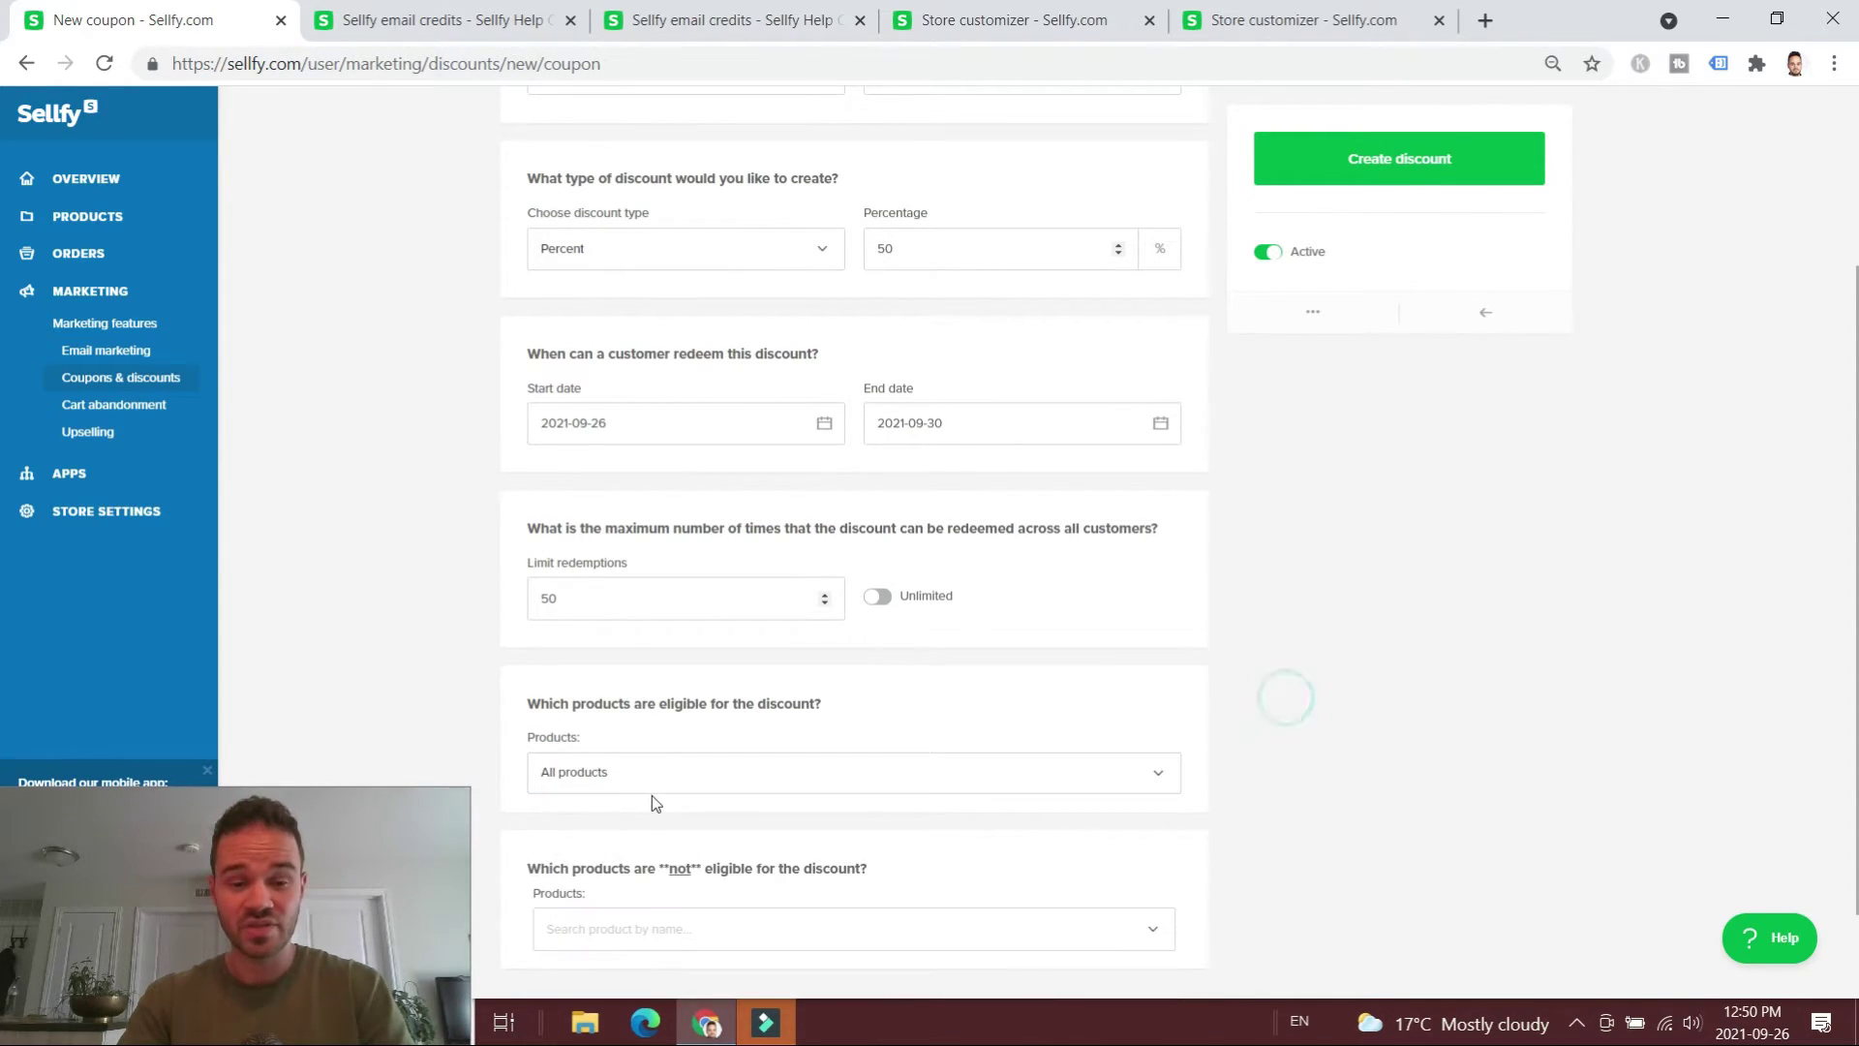
# - Name the coupon "Mug Sale" and create the discount
pyautogui.scroll(-1, 639, 790)
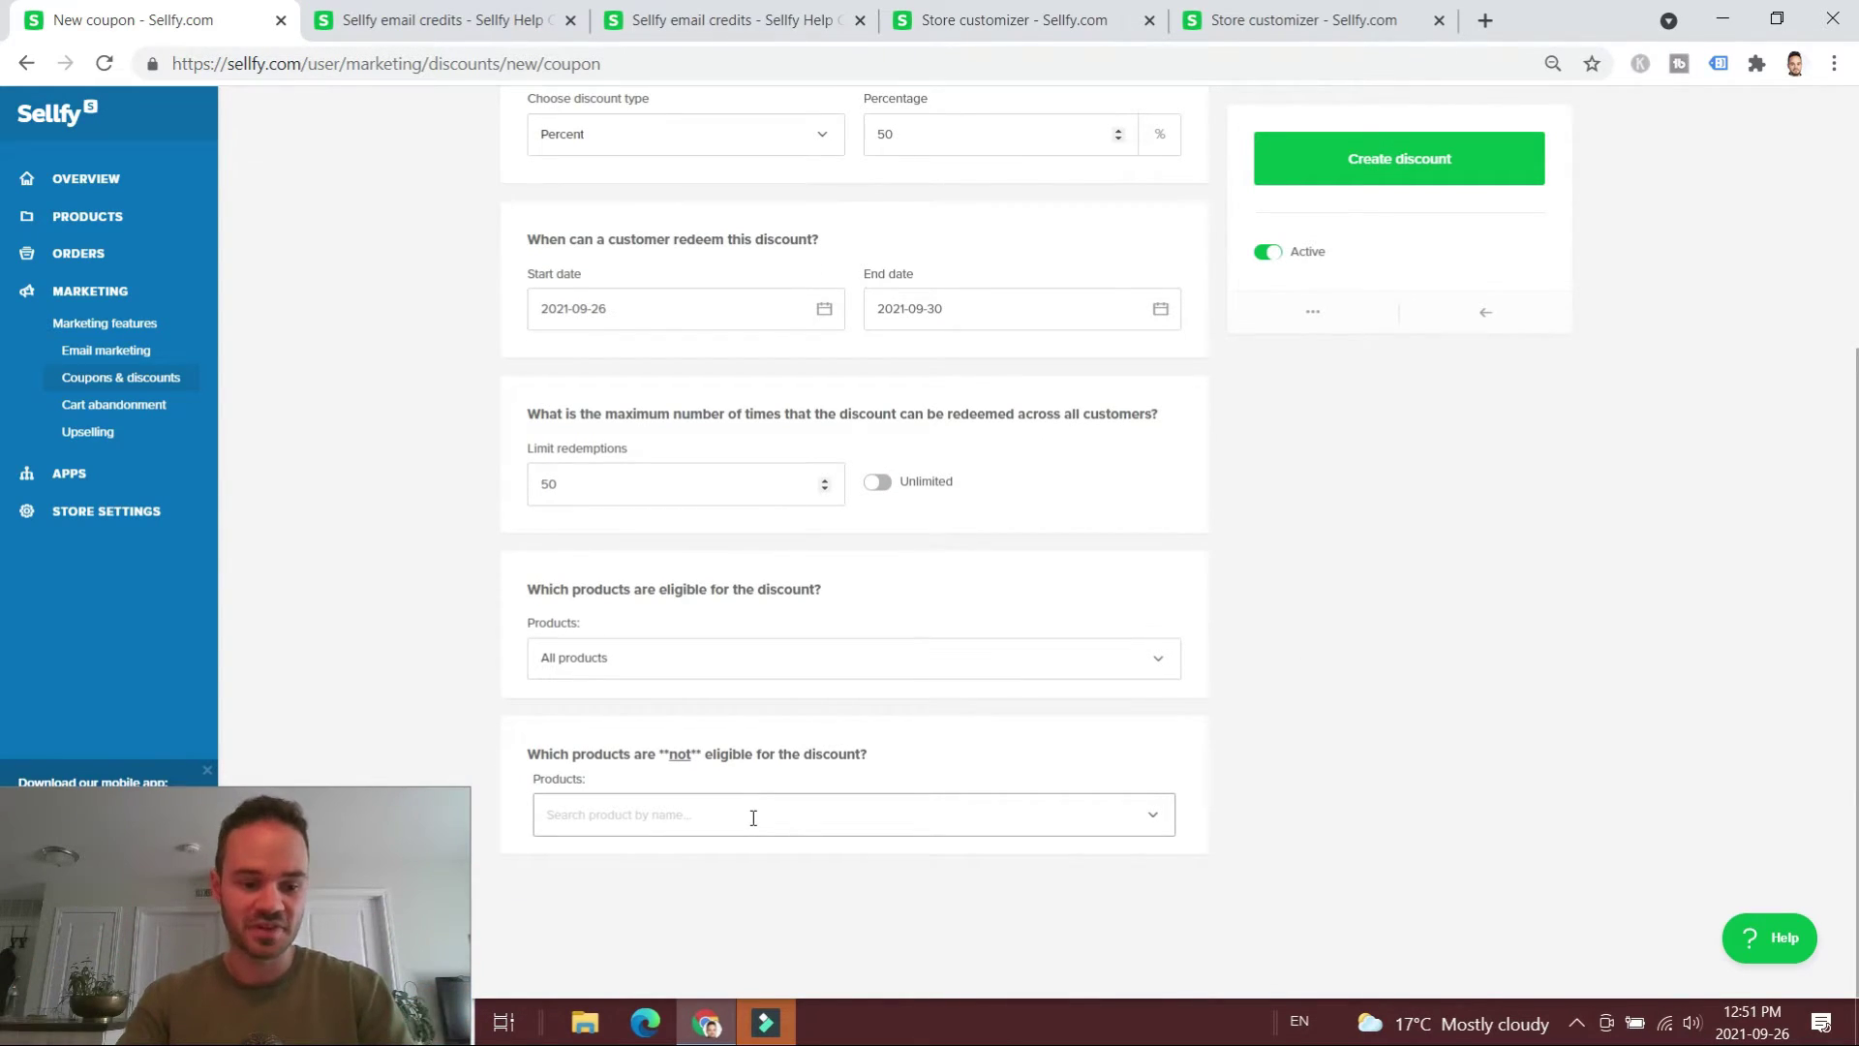
pyautogui.scroll(4, 754, 818)
pyautogui.click(637, 324)
pyautogui.write('Mug Sale')
pyautogui.click(1354, 312)
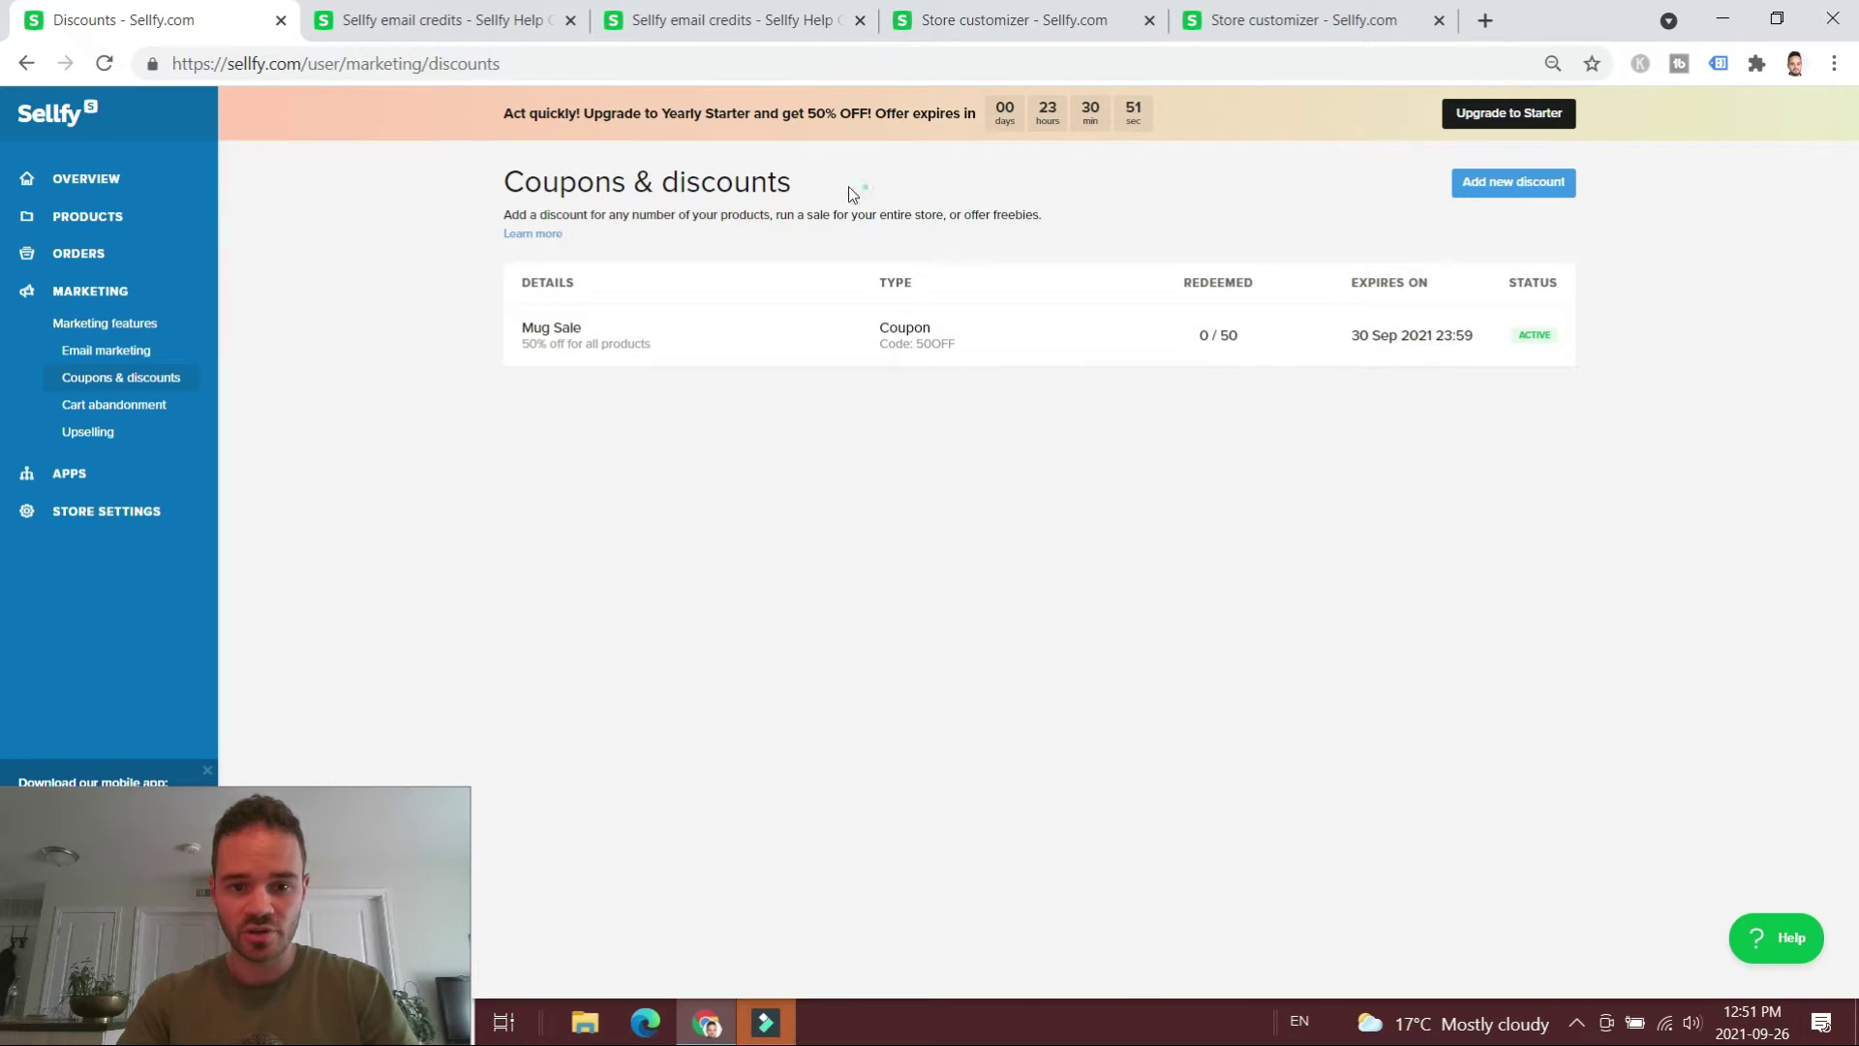
pyautogui.moveTo(863, 195); pyautogui.dragTo(502, 164)
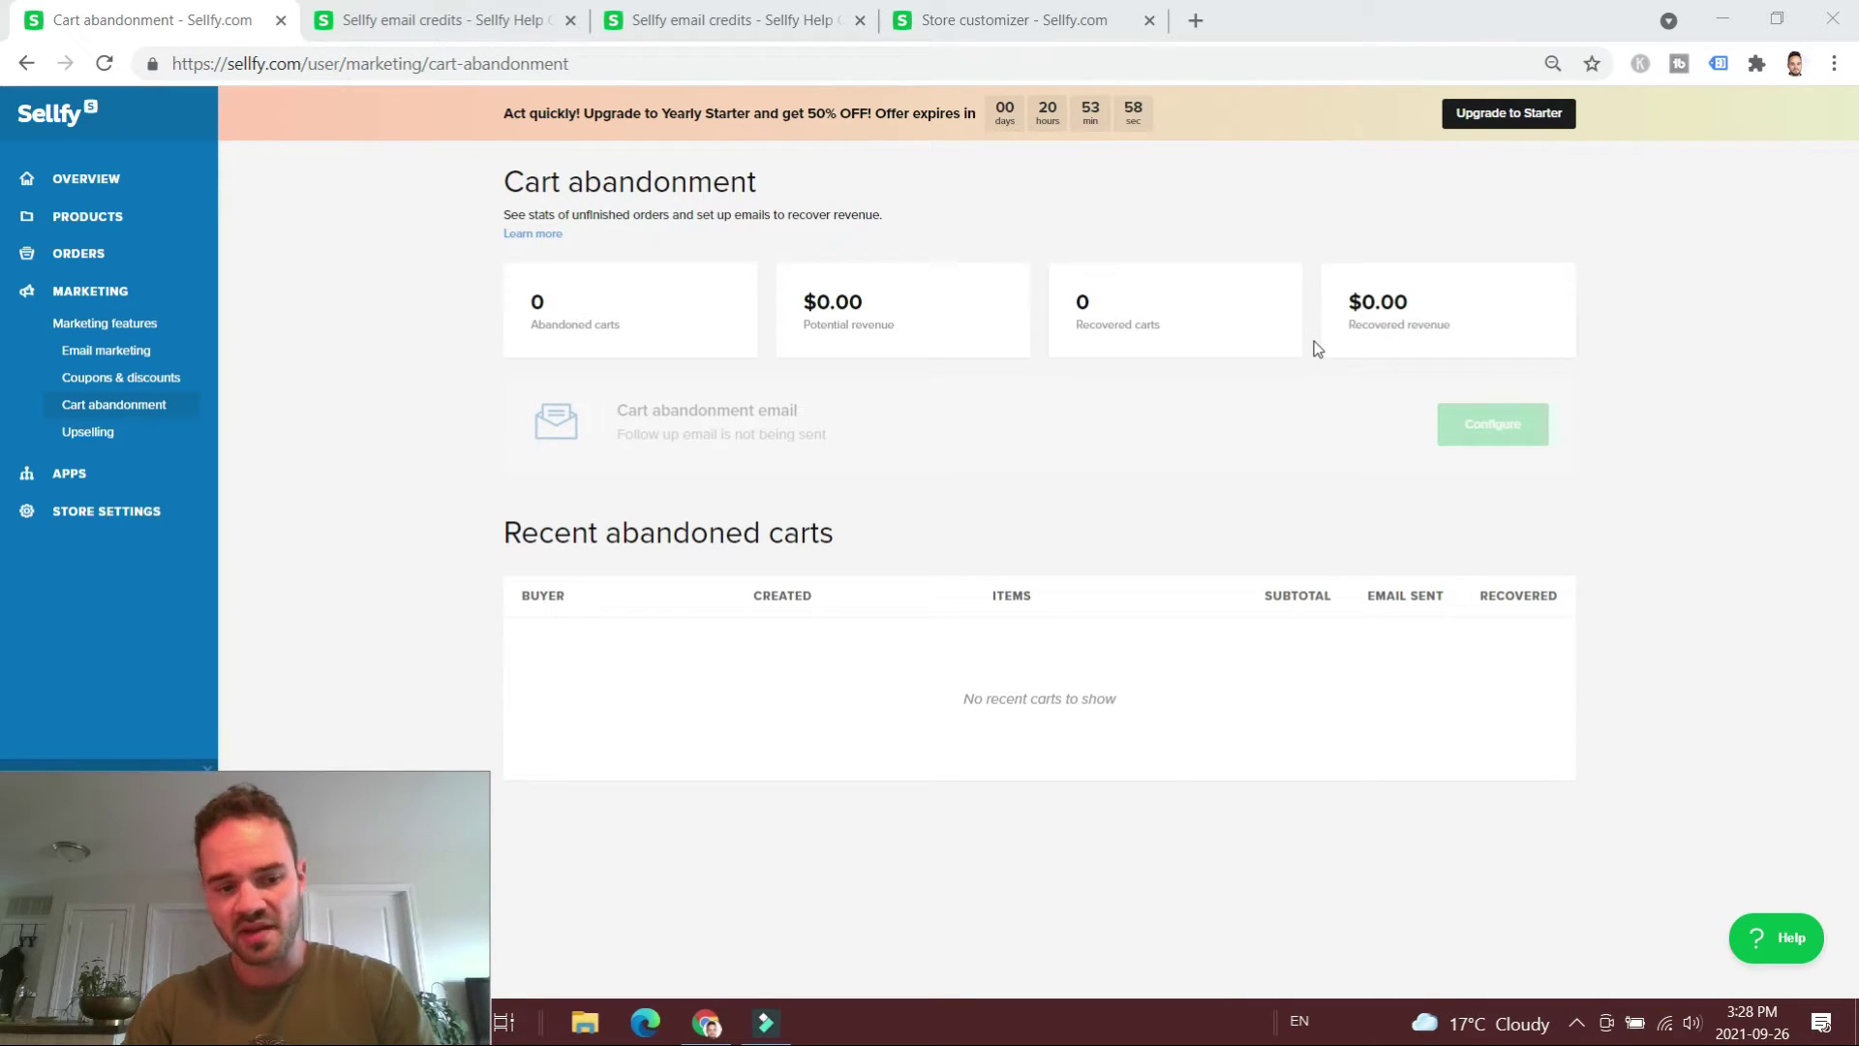
# - Go to the store's upselling section and start a new upsell offer named "Patrick Mug Upsell"
pyautogui.click(87, 432)
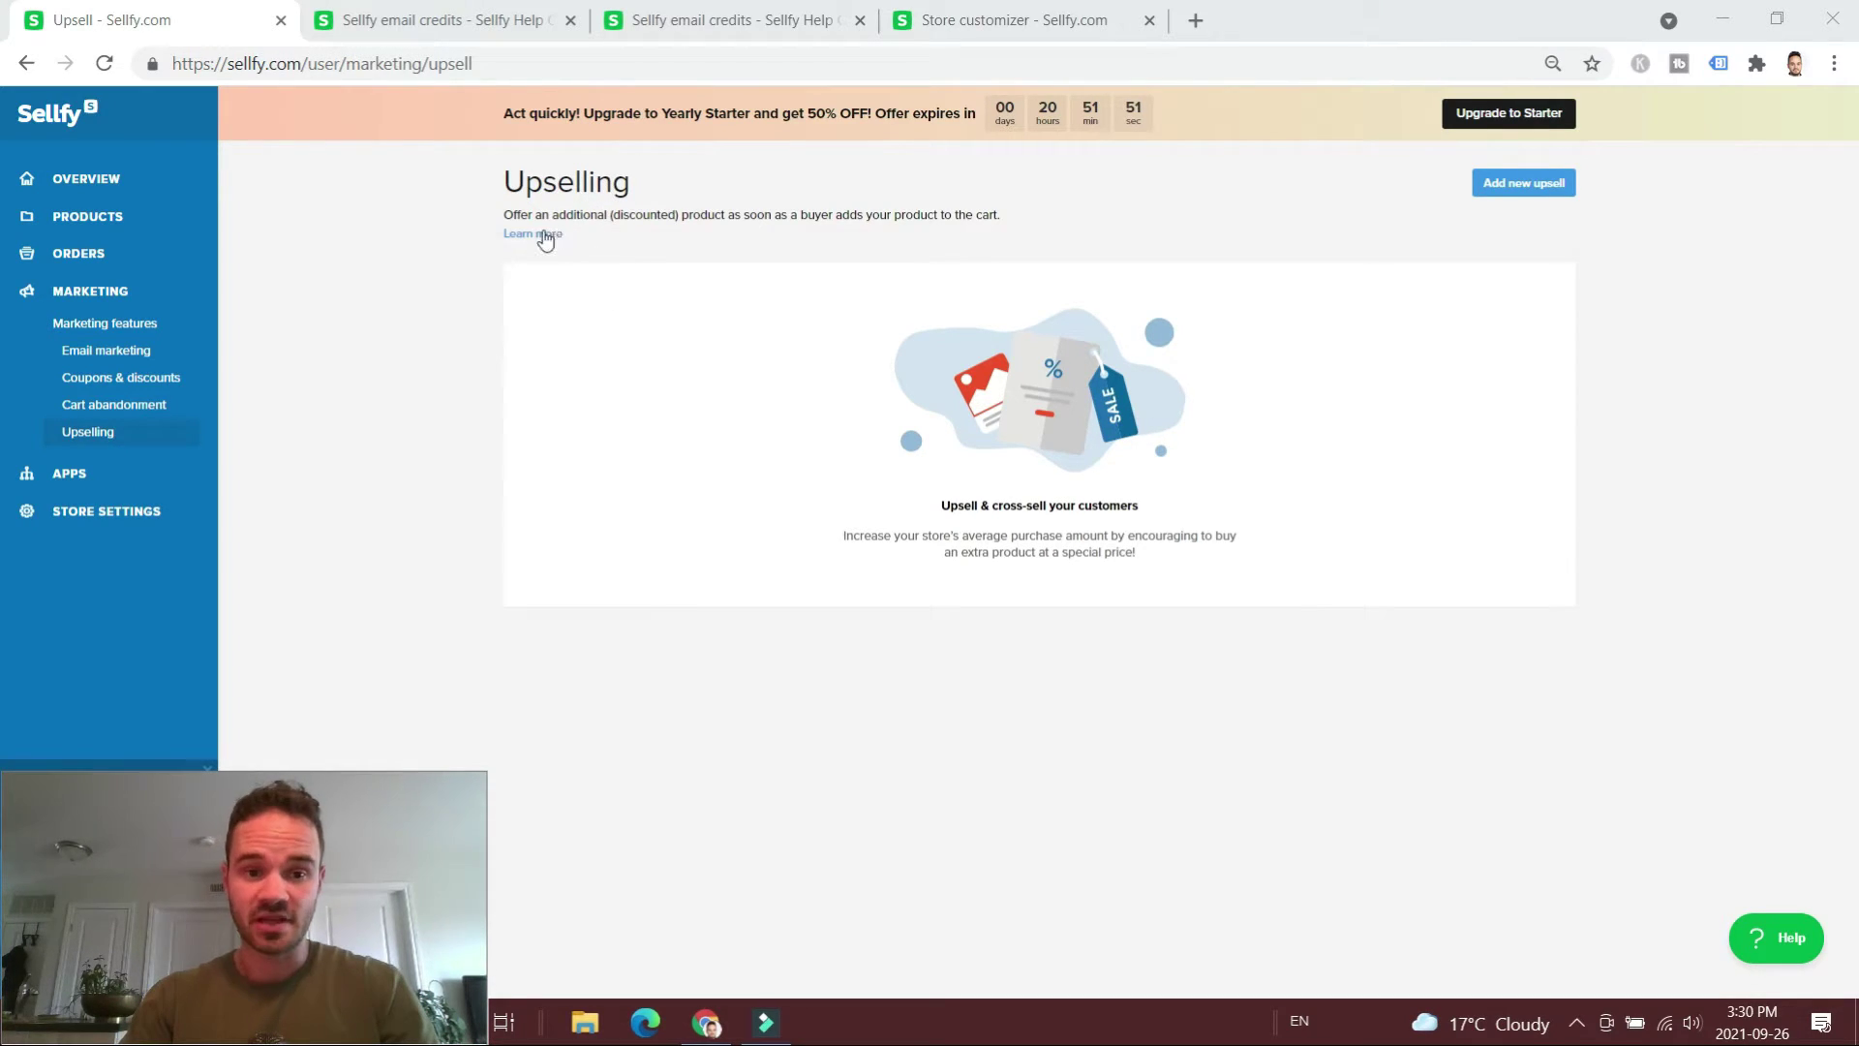
pyautogui.moveTo(505, 214); pyautogui.dragTo(999, 216)
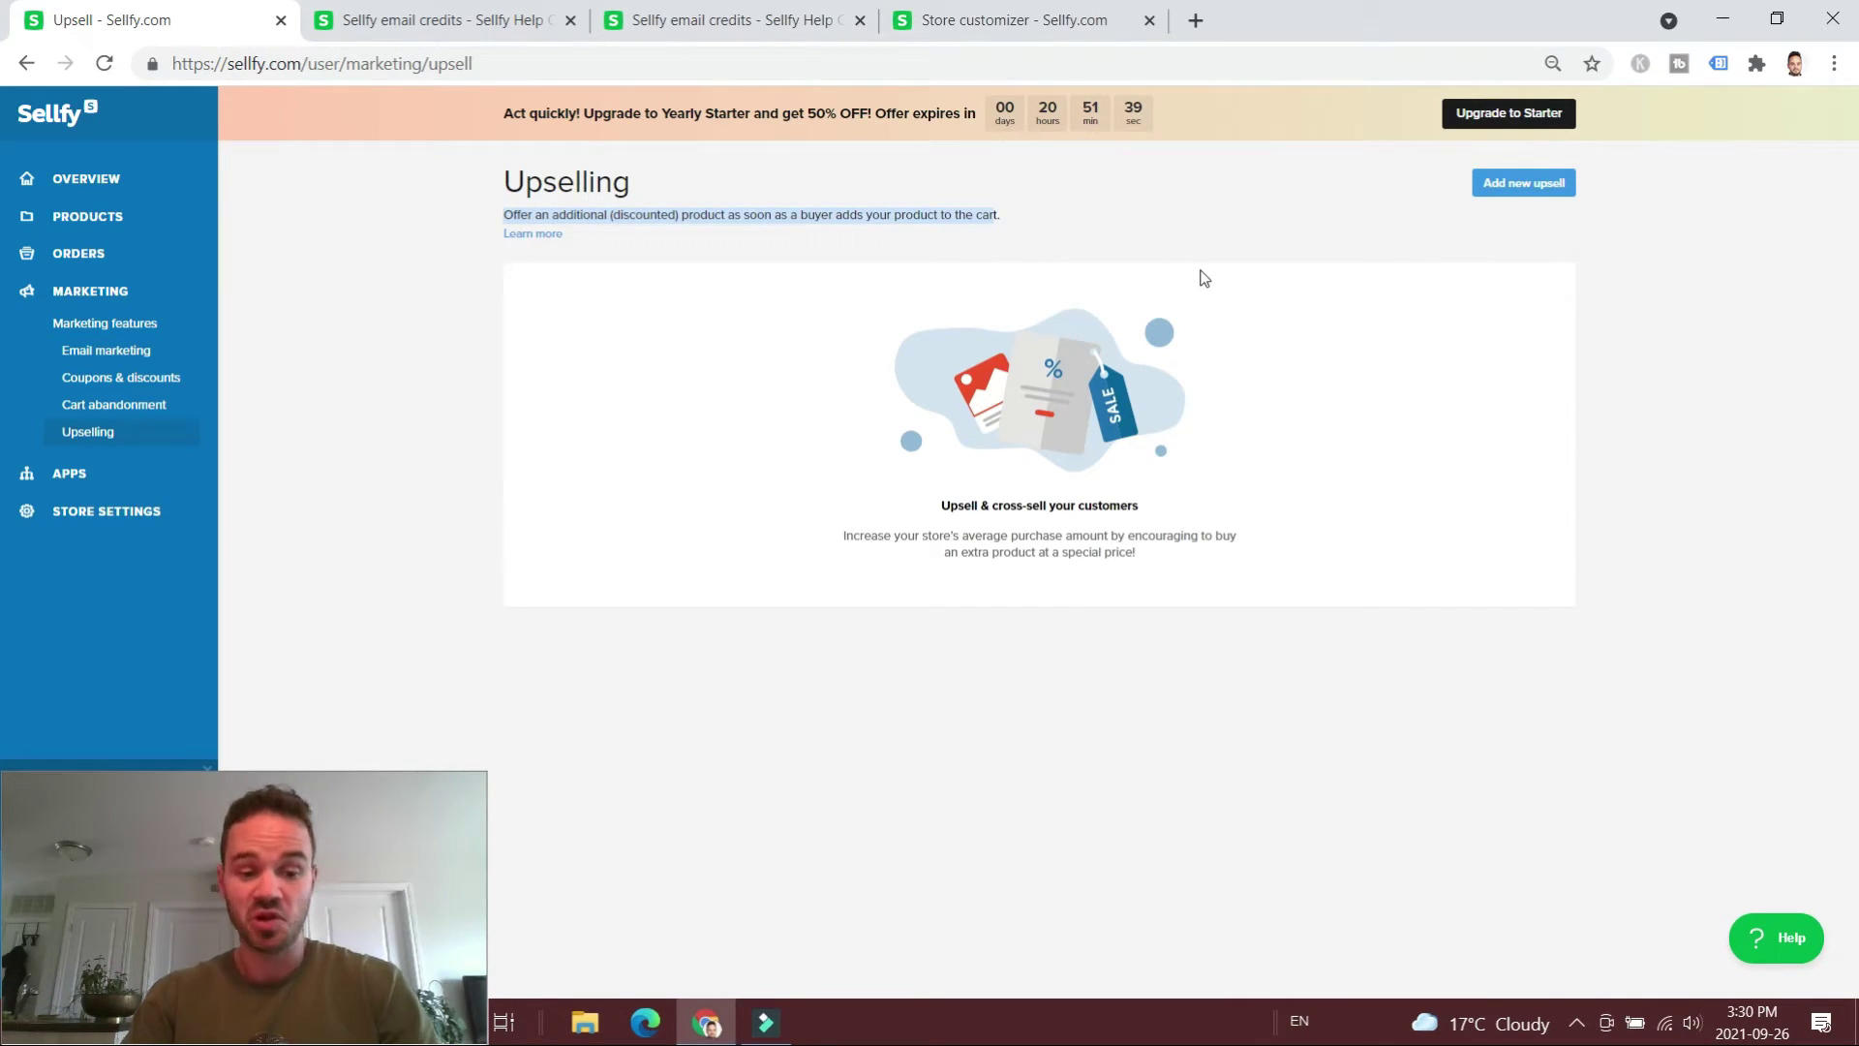
pyautogui.click(1544, 199)
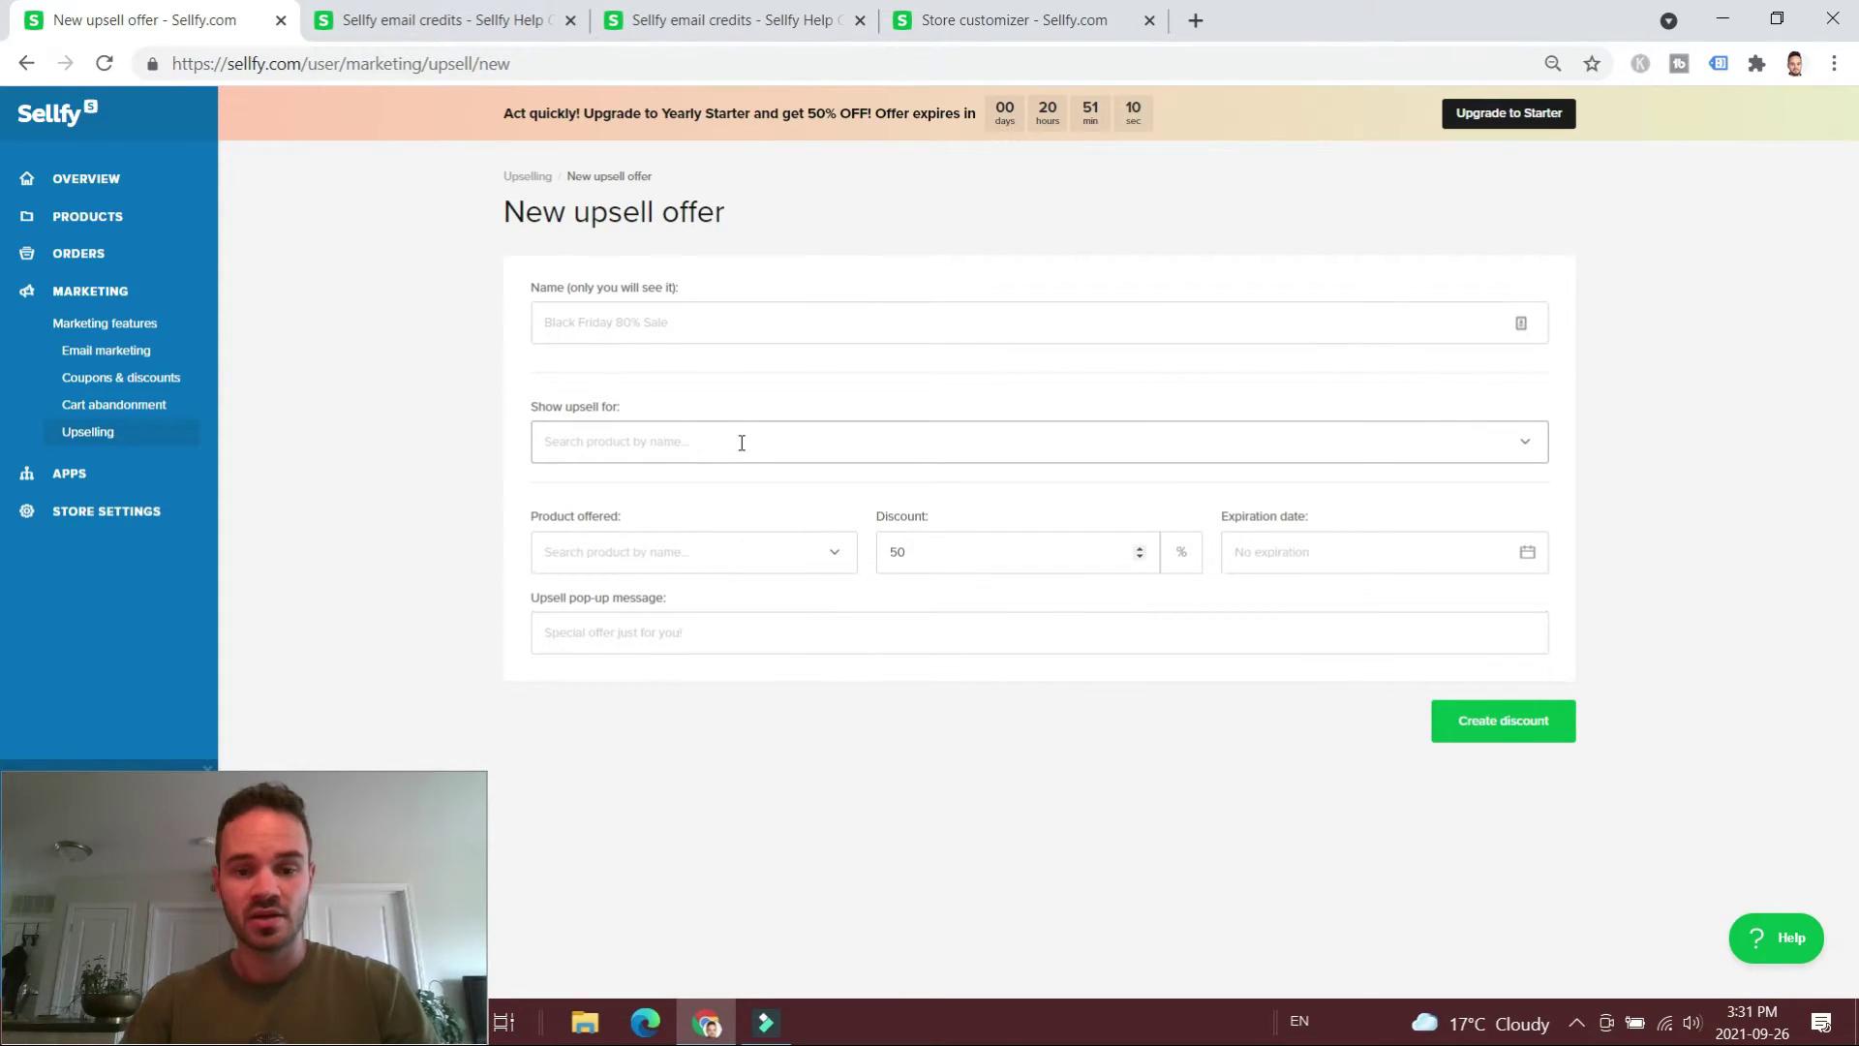
pyautogui.click(789, 318)
pyautogui.write('Patrick Mug Upsell')
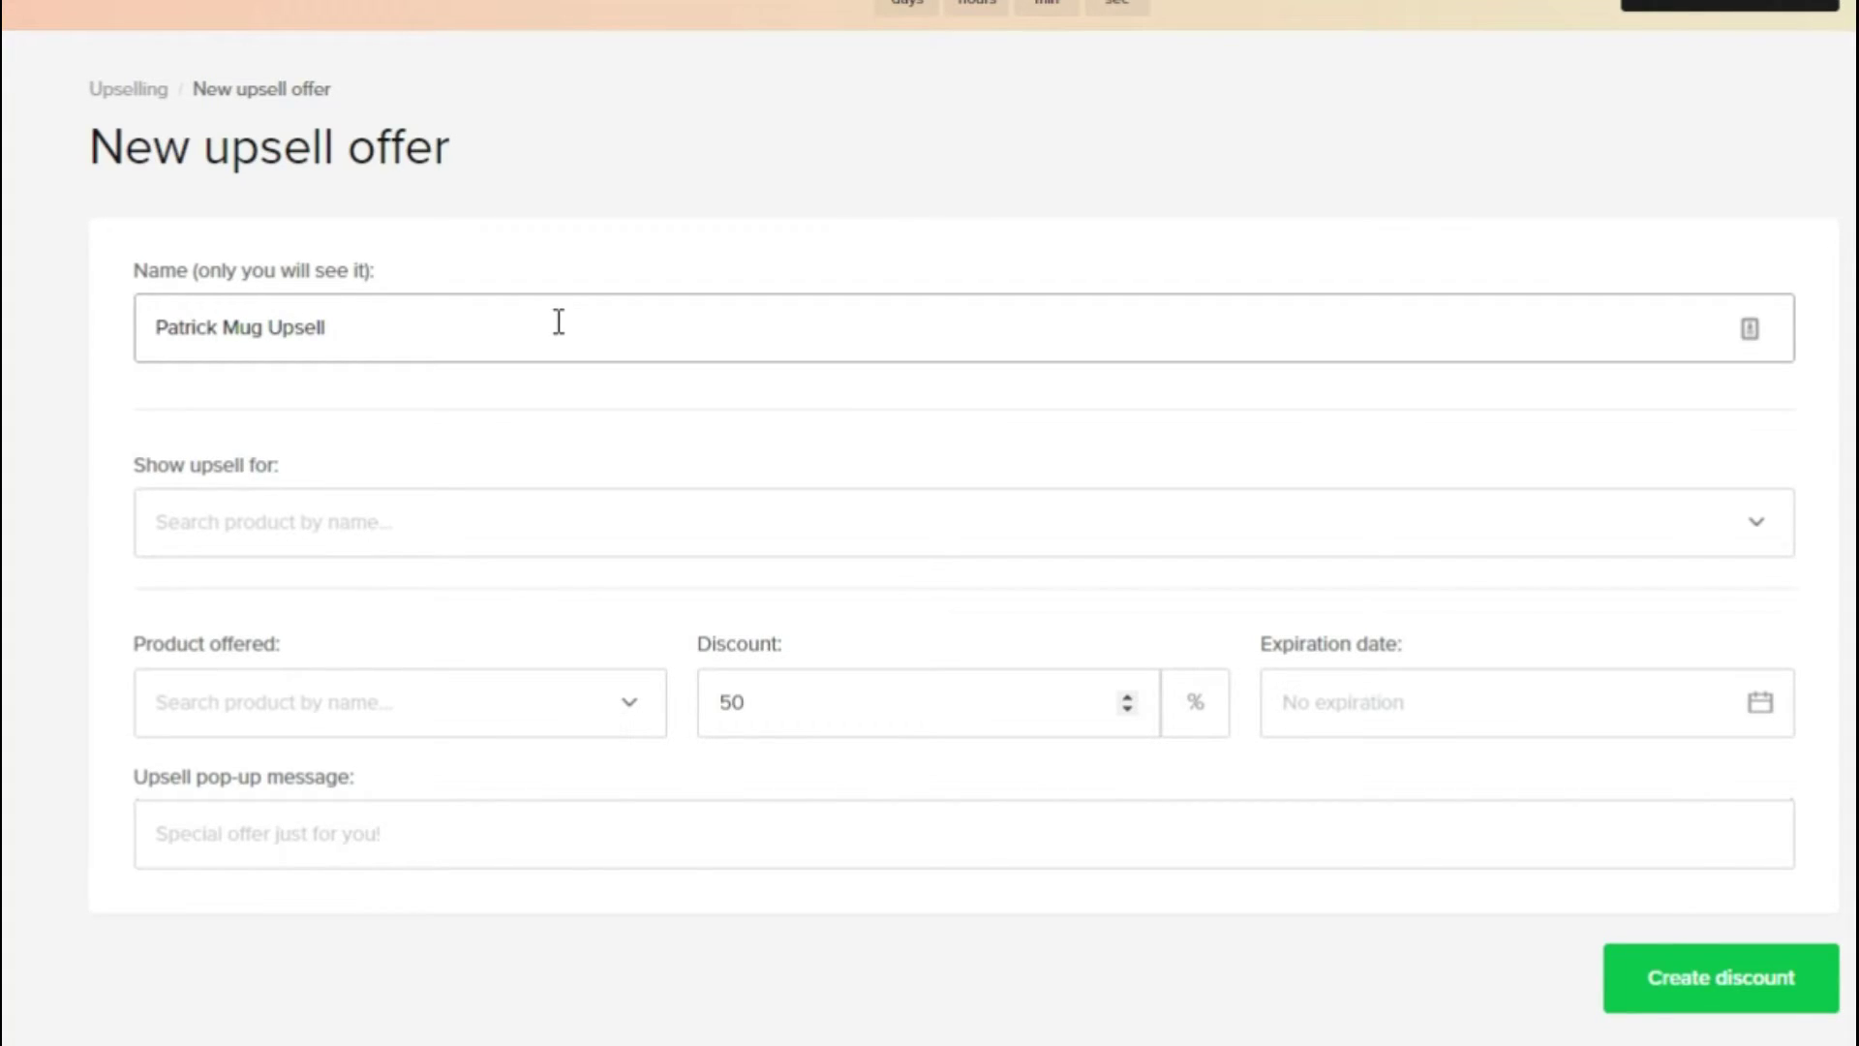
pyautogui.click(316, 518)
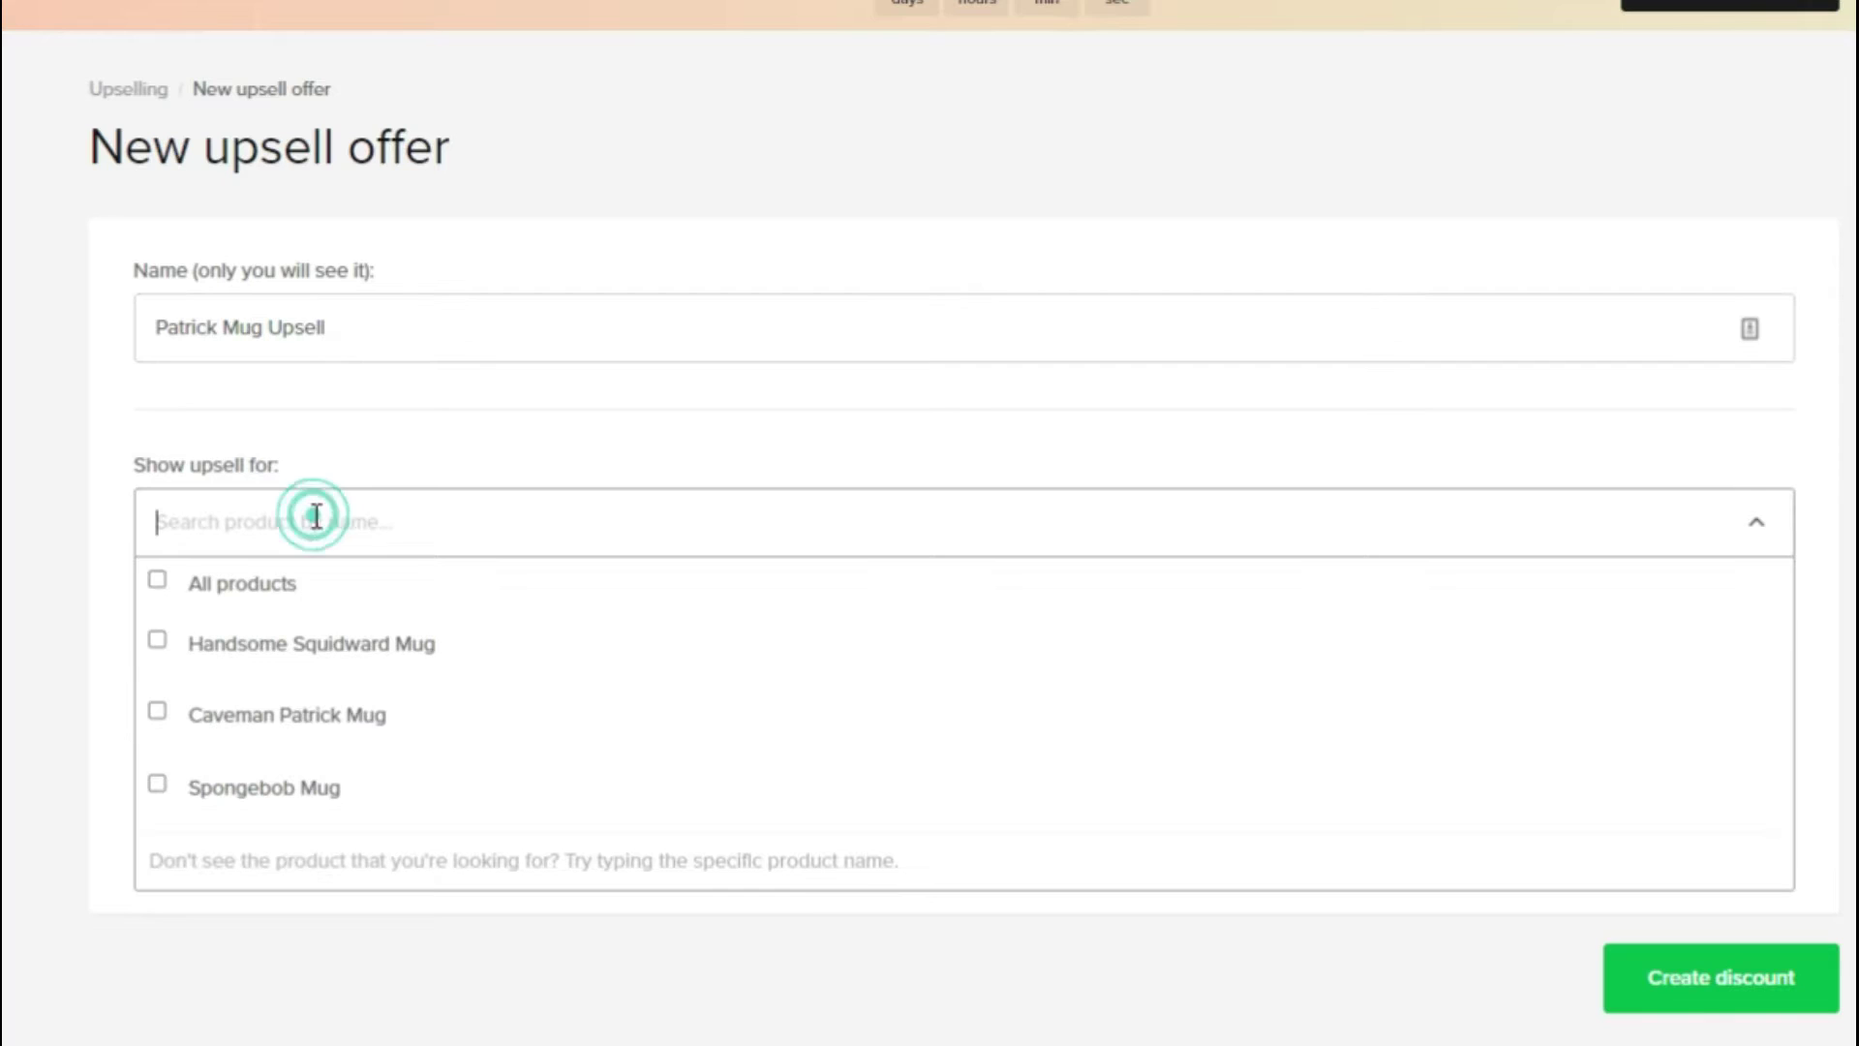
pyautogui.click(250, 807)
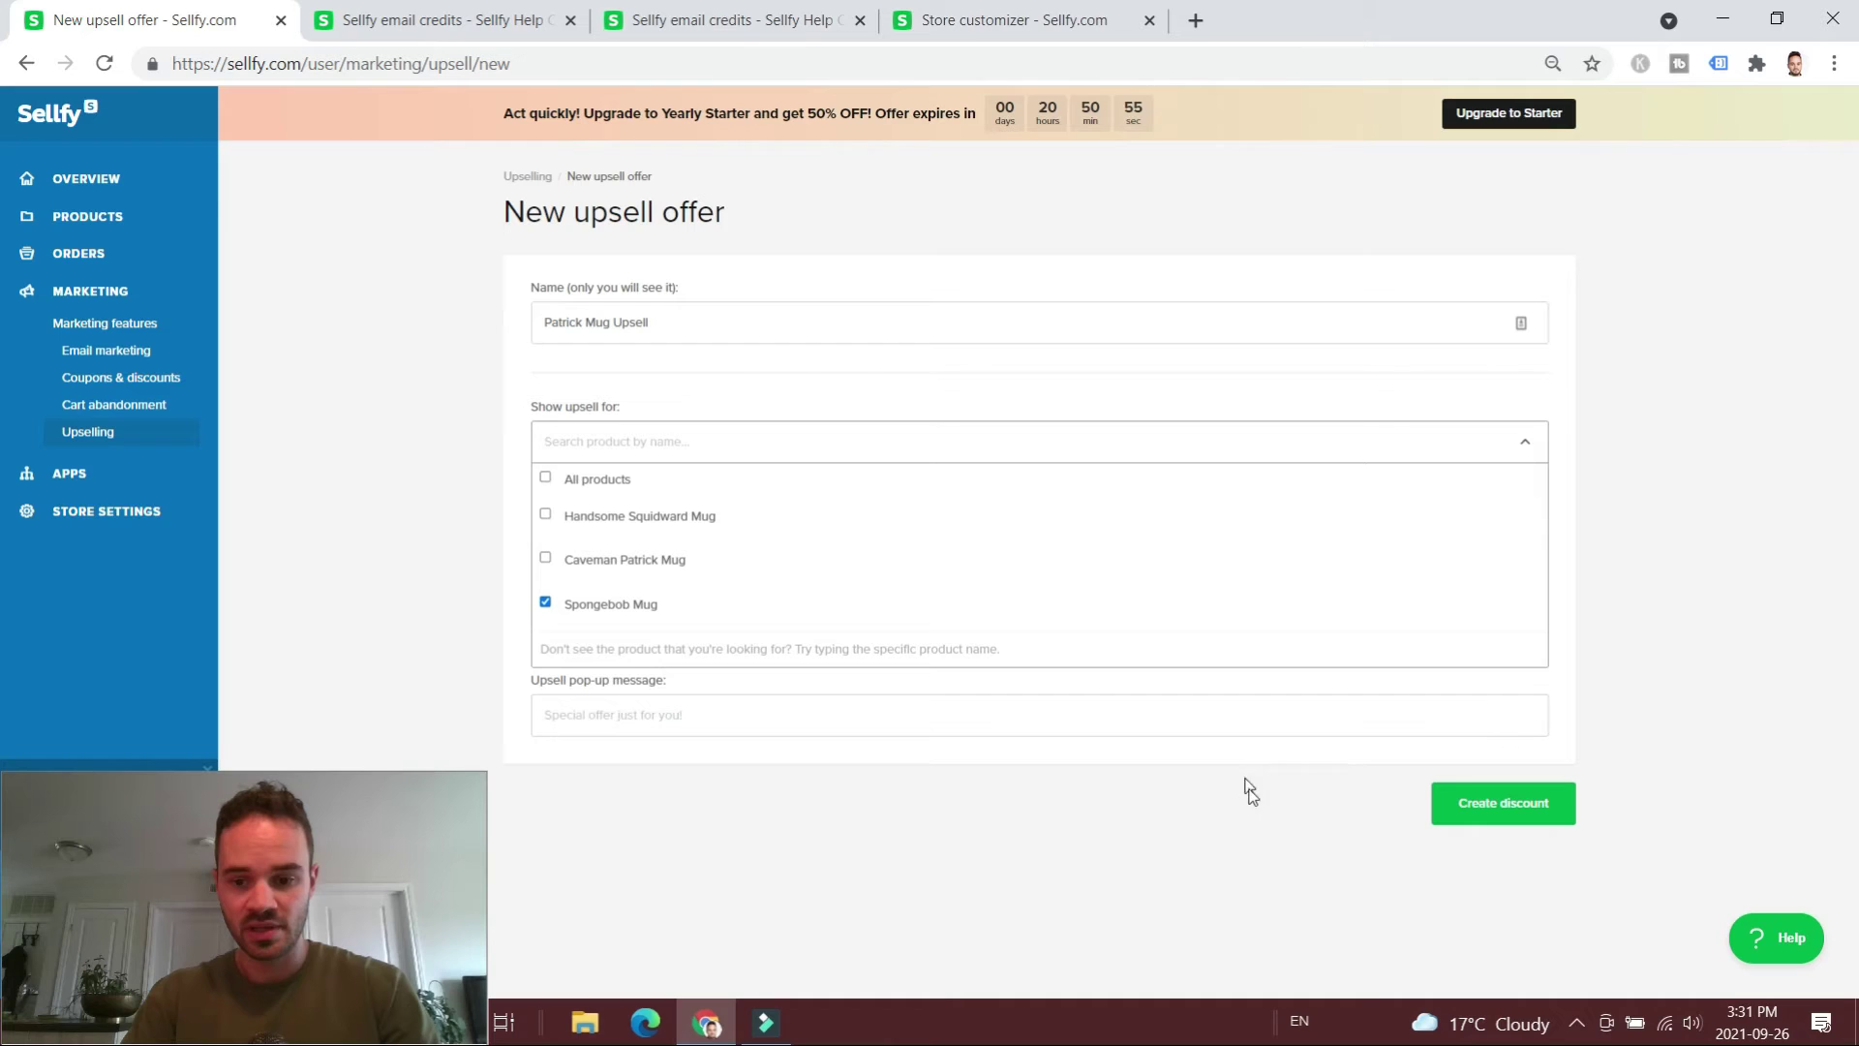
pyautogui.click(412, 606)
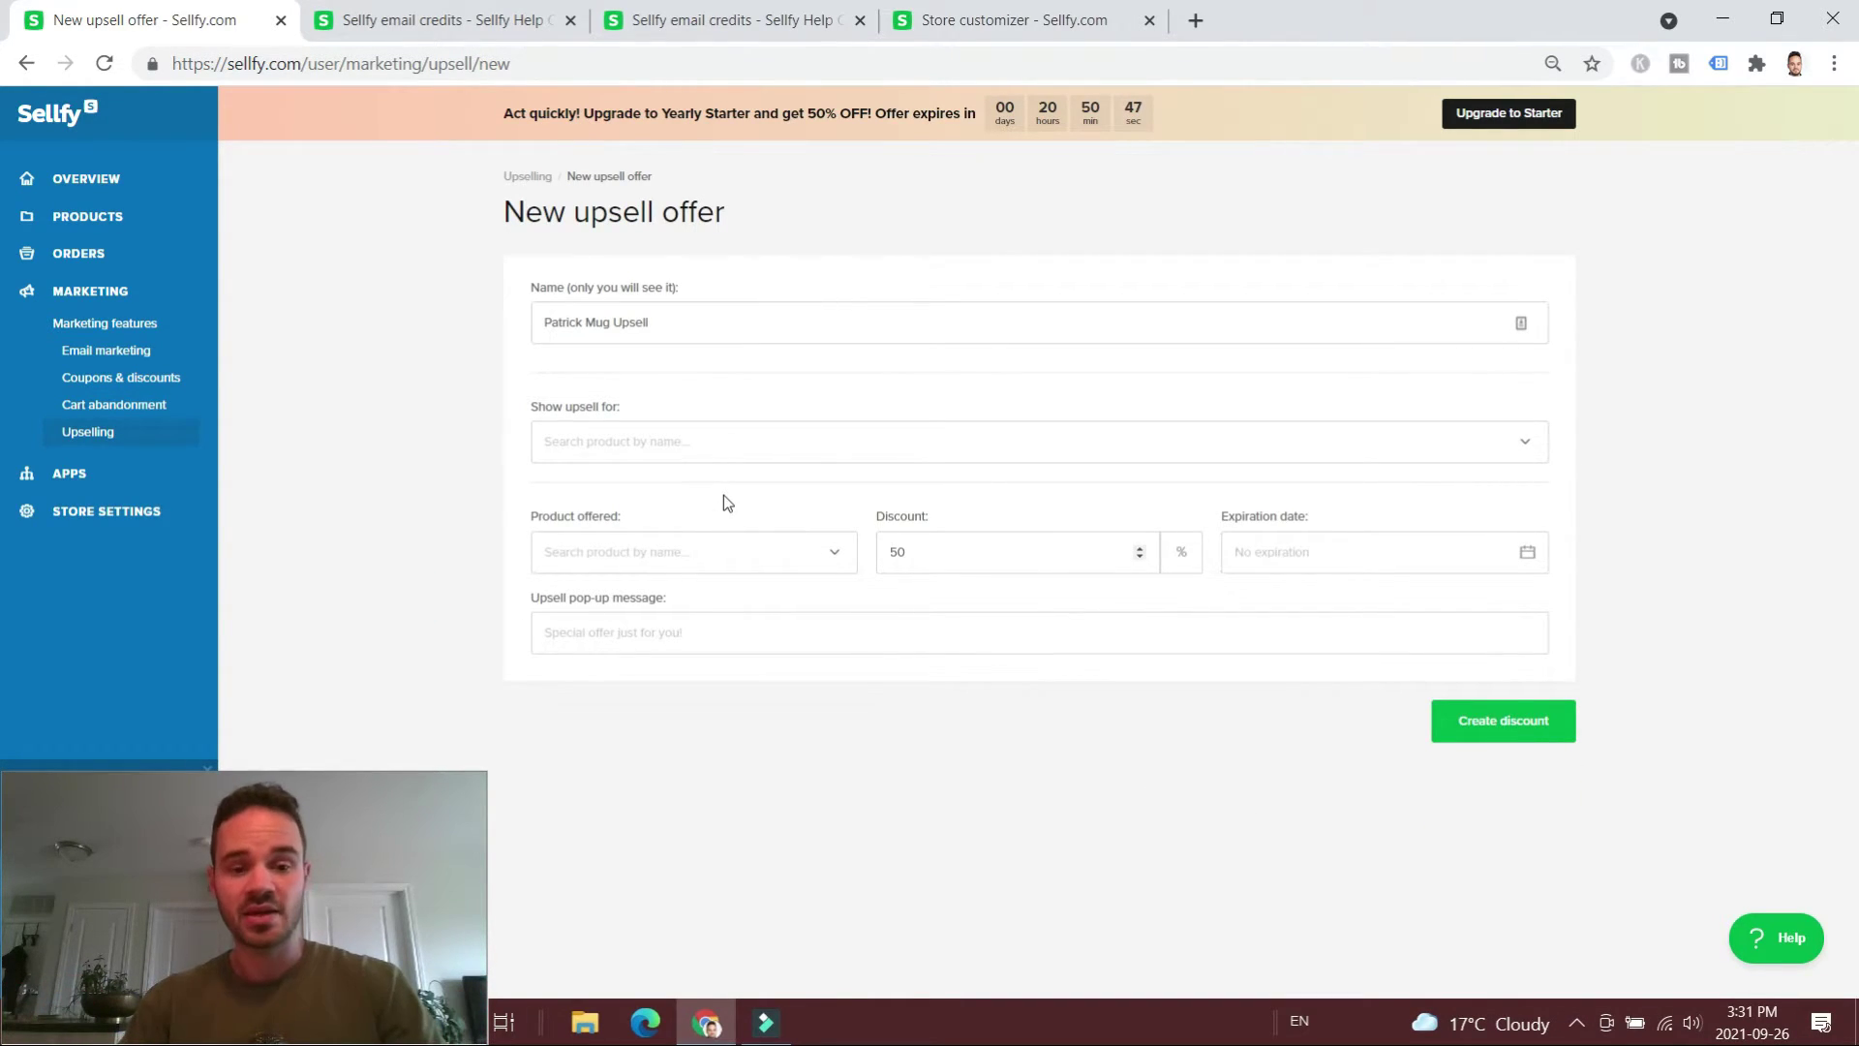
# - Show the upsell for the Handsome Squidward Mug and the Spongebob Mug
pyautogui.click(644, 441)
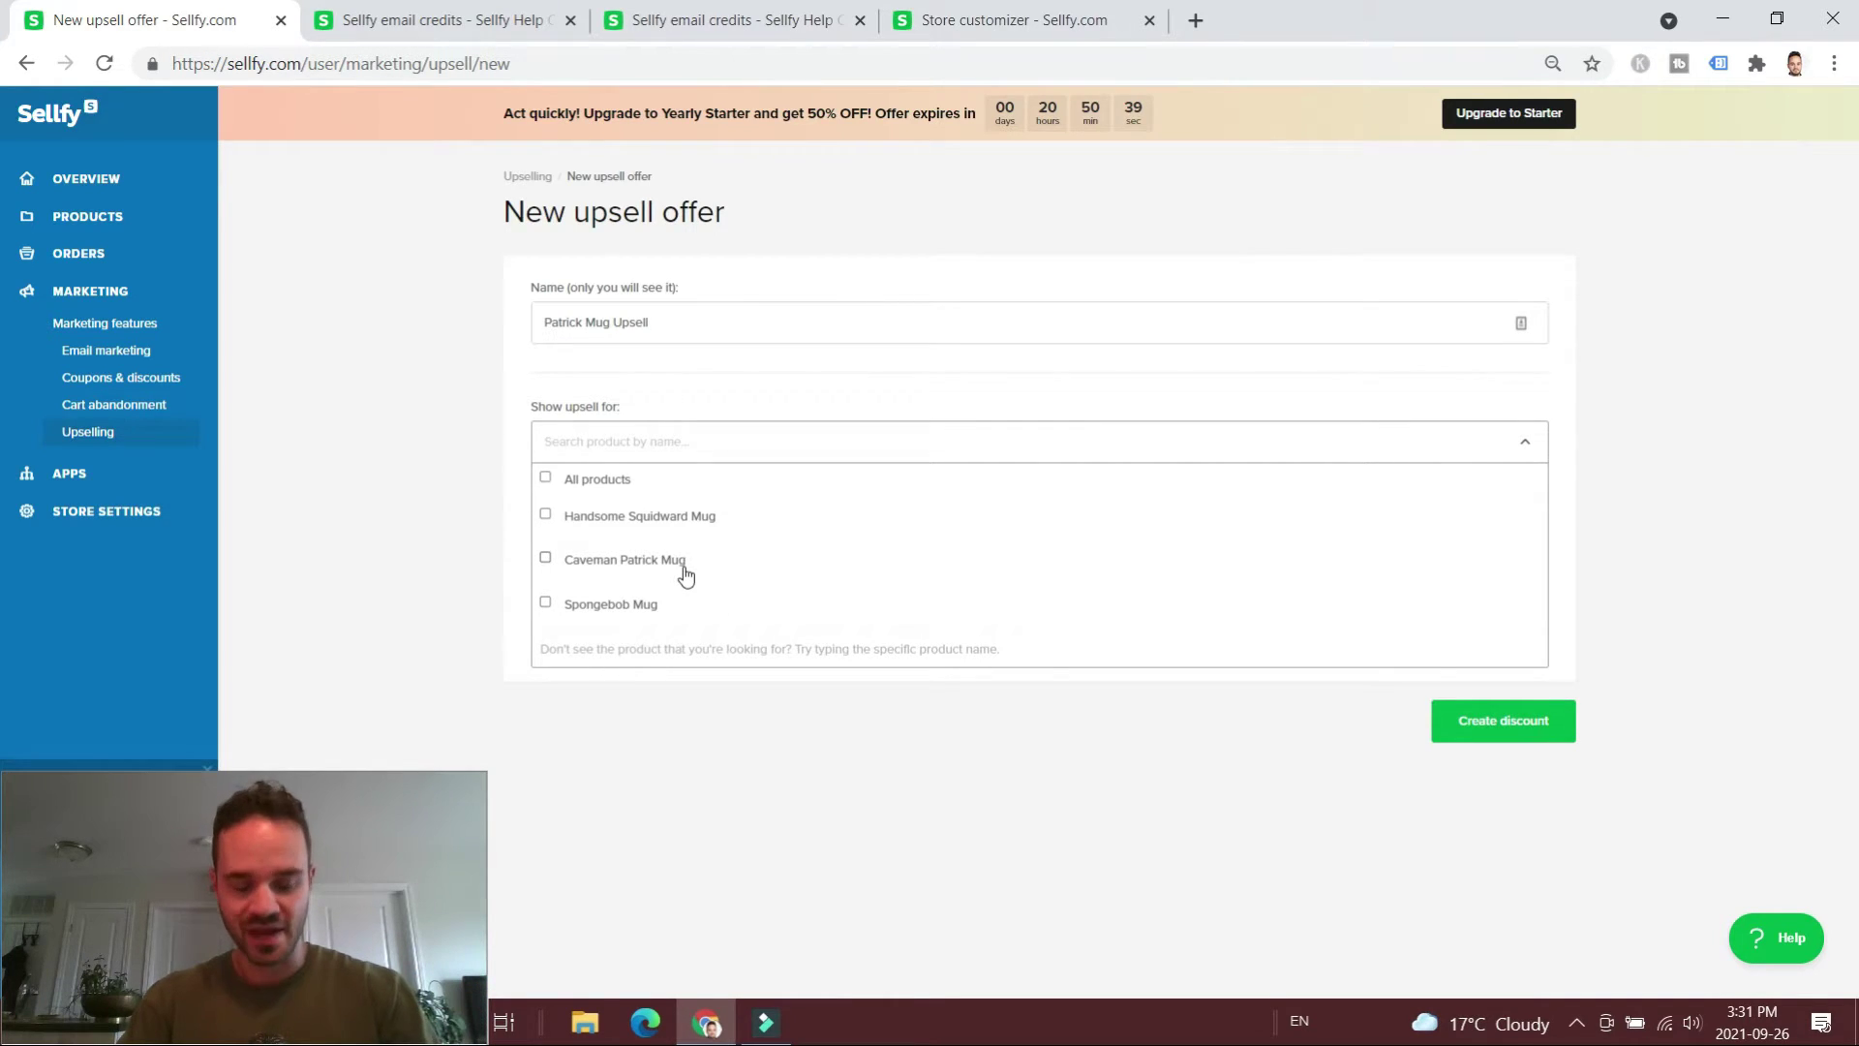
pyautogui.click(546, 514)
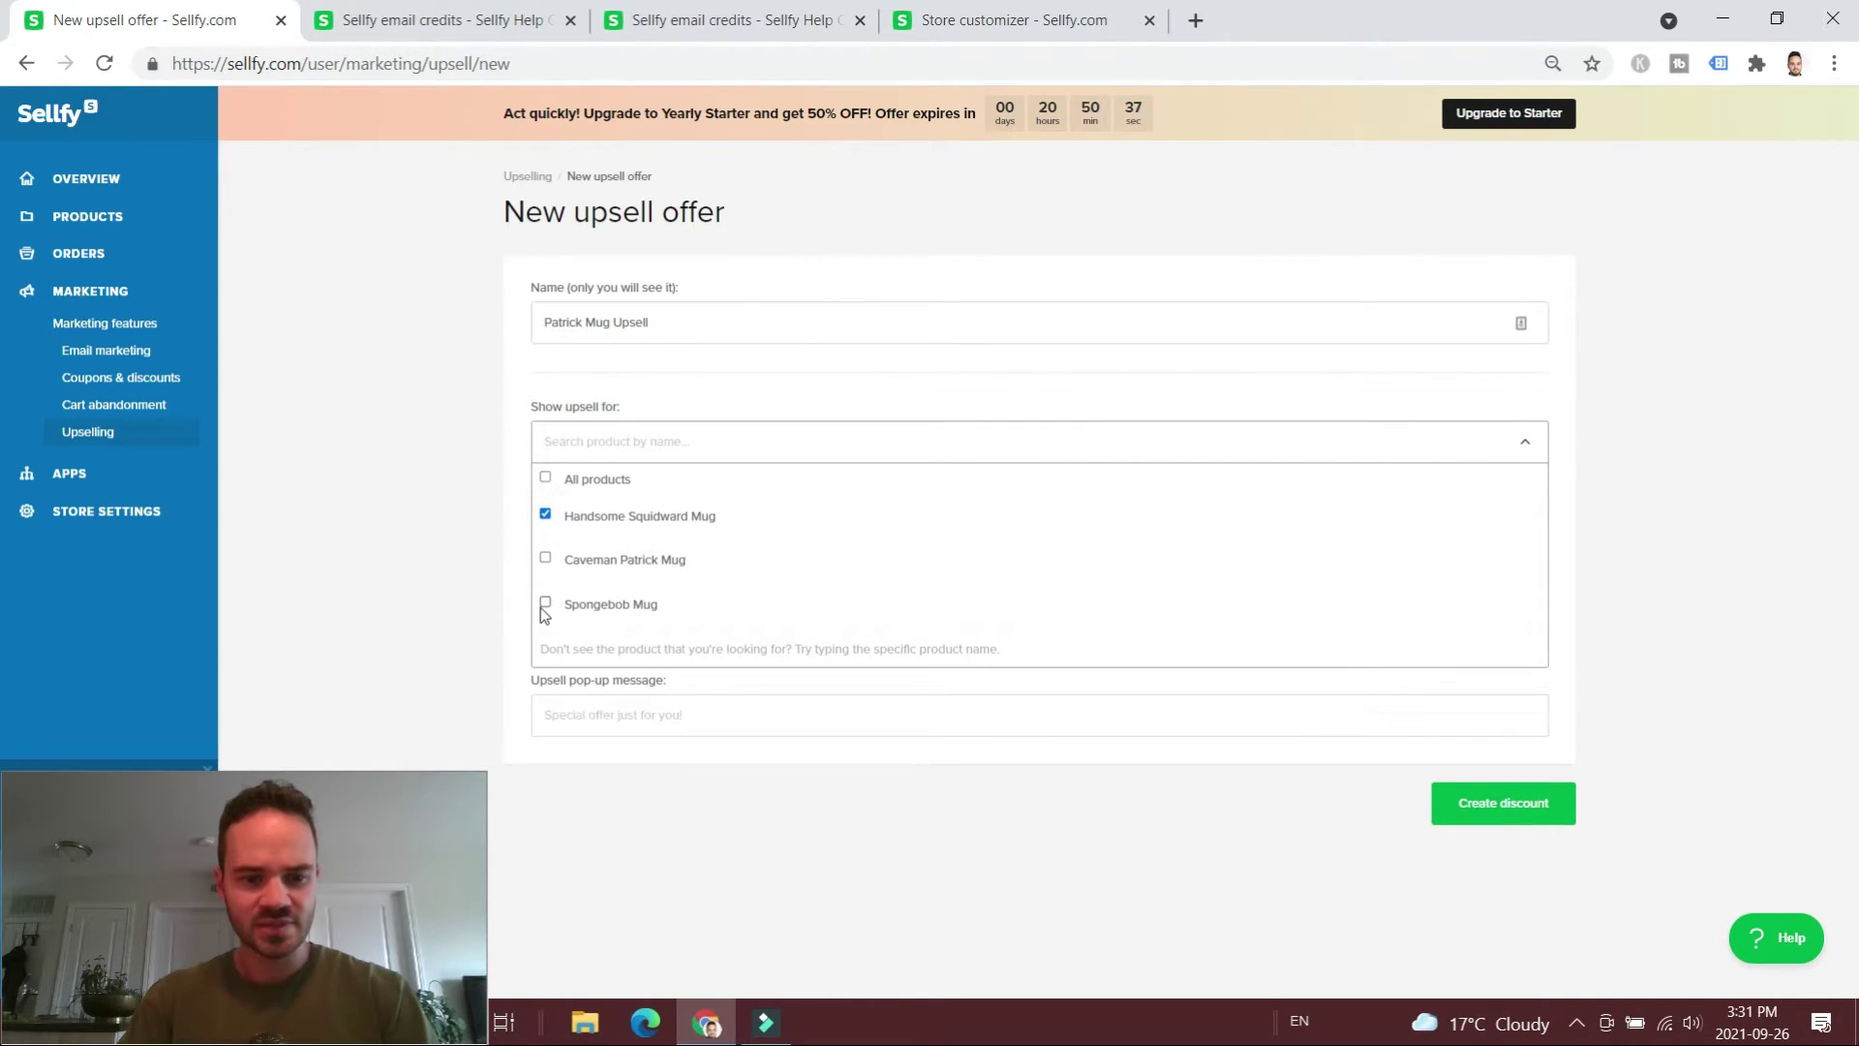
pyautogui.click(543, 602)
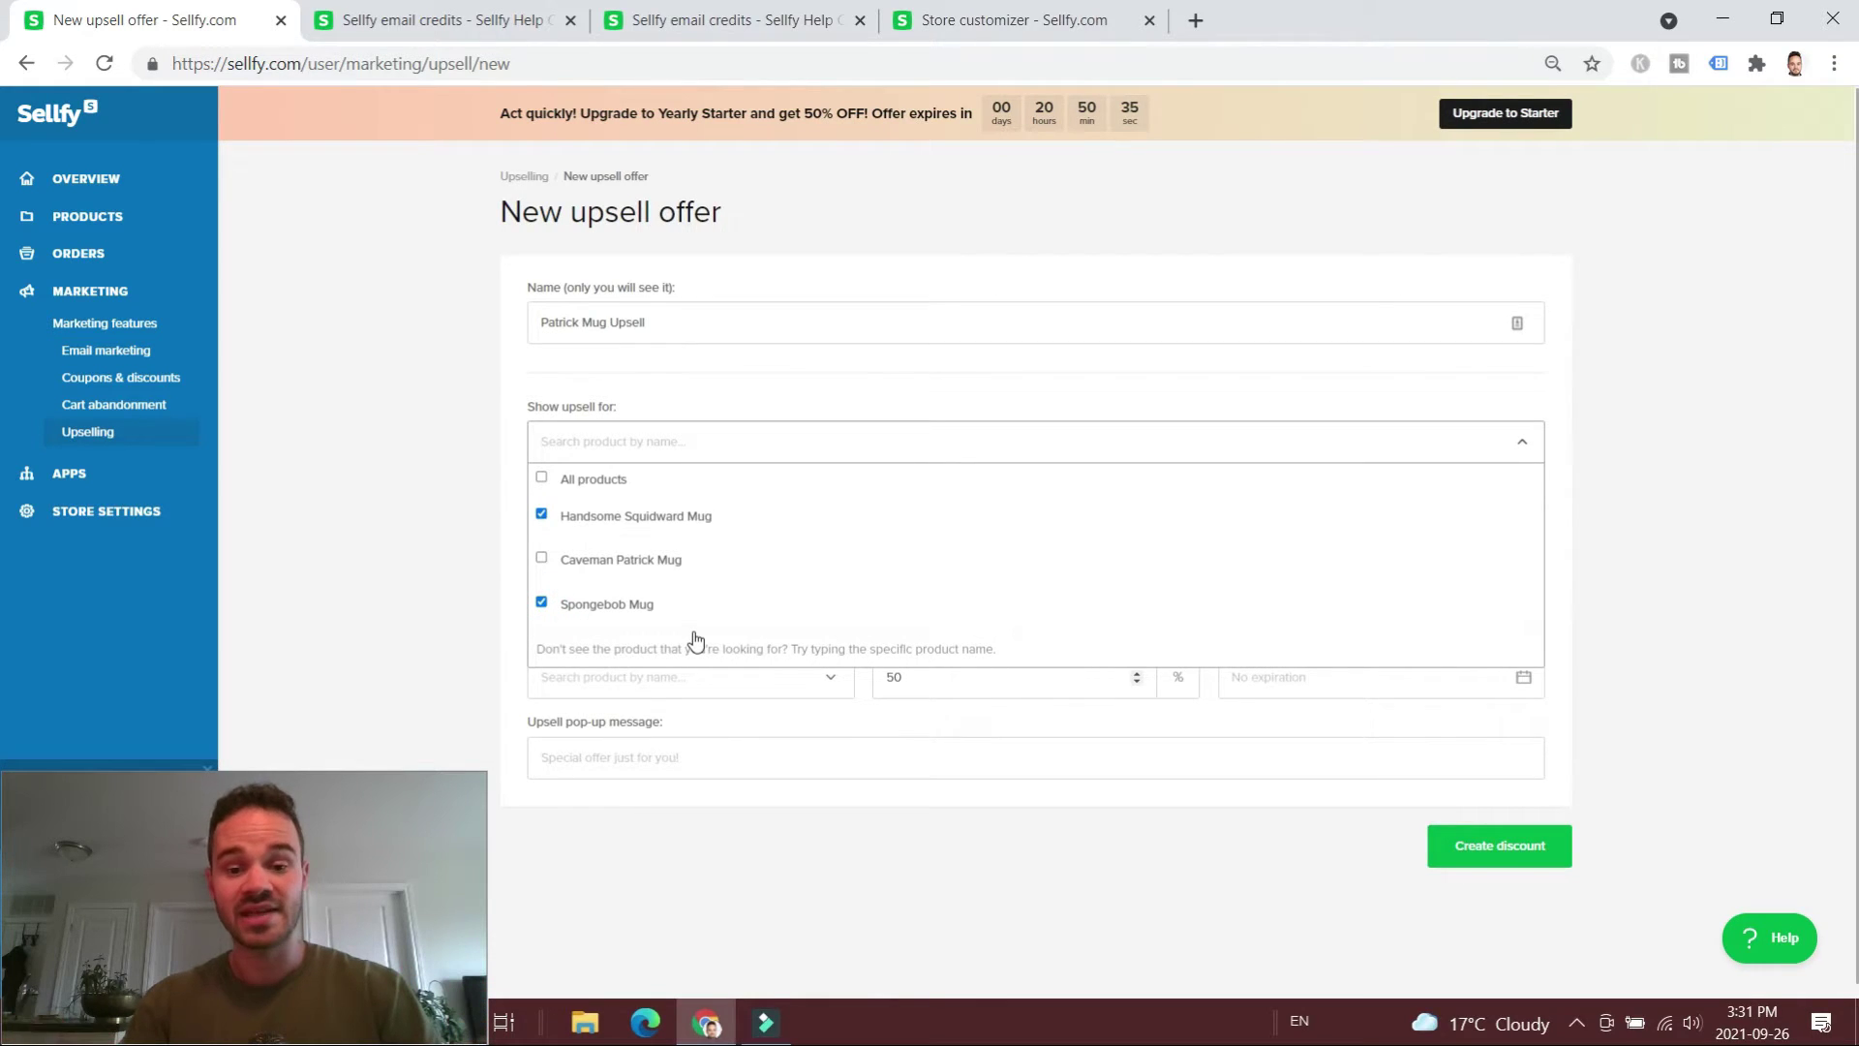
pyautogui.click(1611, 629)
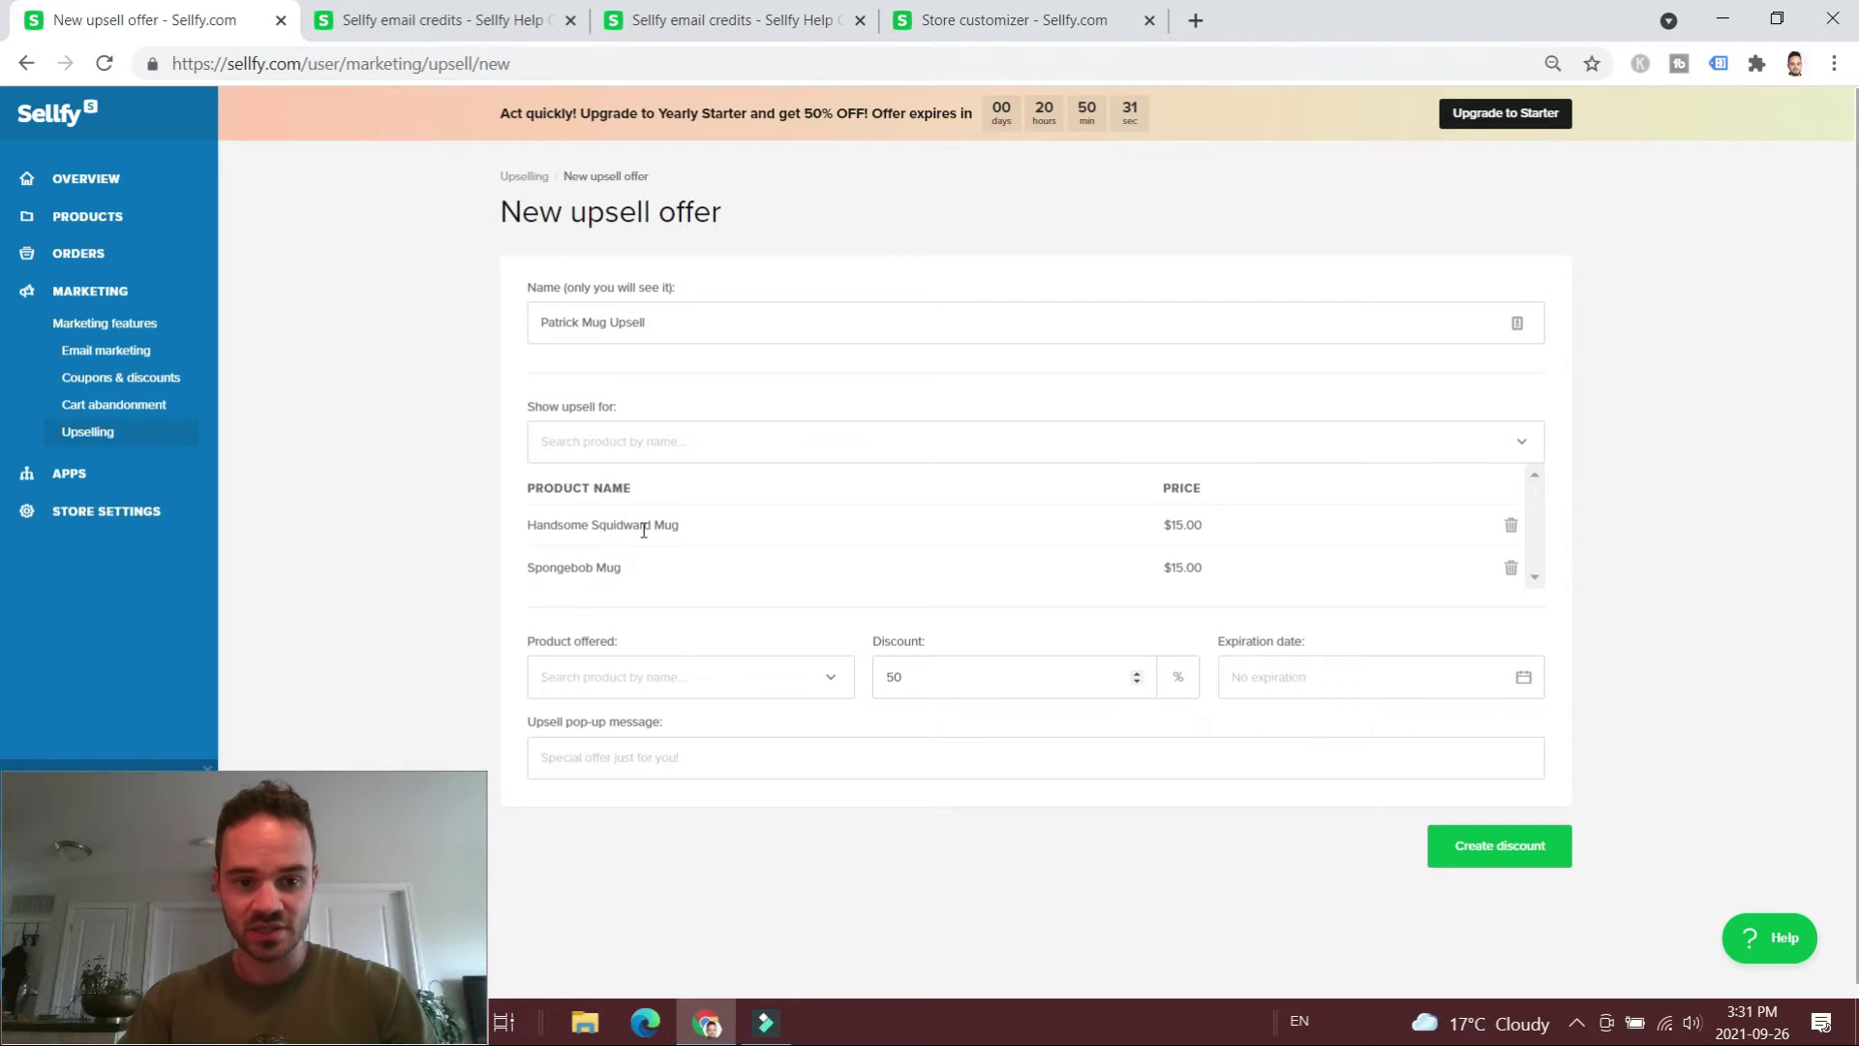
# - Set the Caveman Patrick Mug as the offered product with a 15% discount and submit the upsell offer
pyautogui.scroll(-1, 679, 597)
pyautogui.click(764, 675)
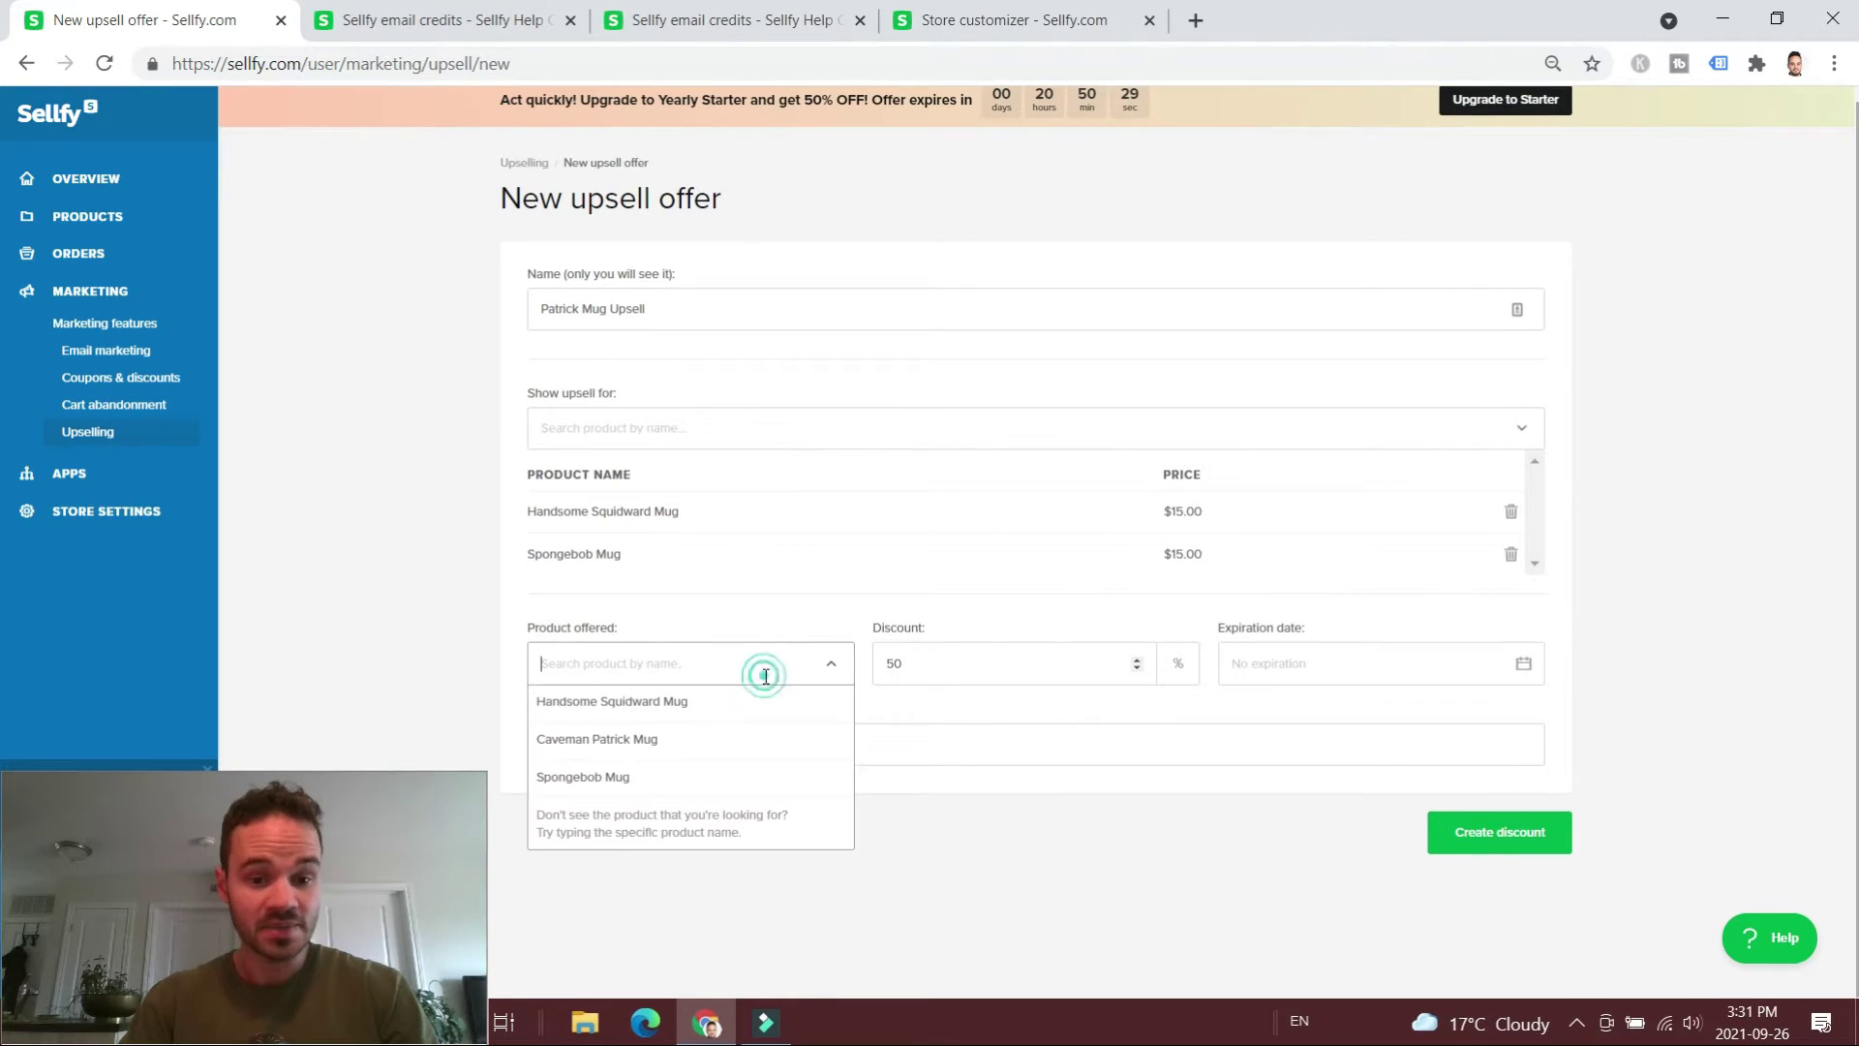
pyautogui.click(667, 738)
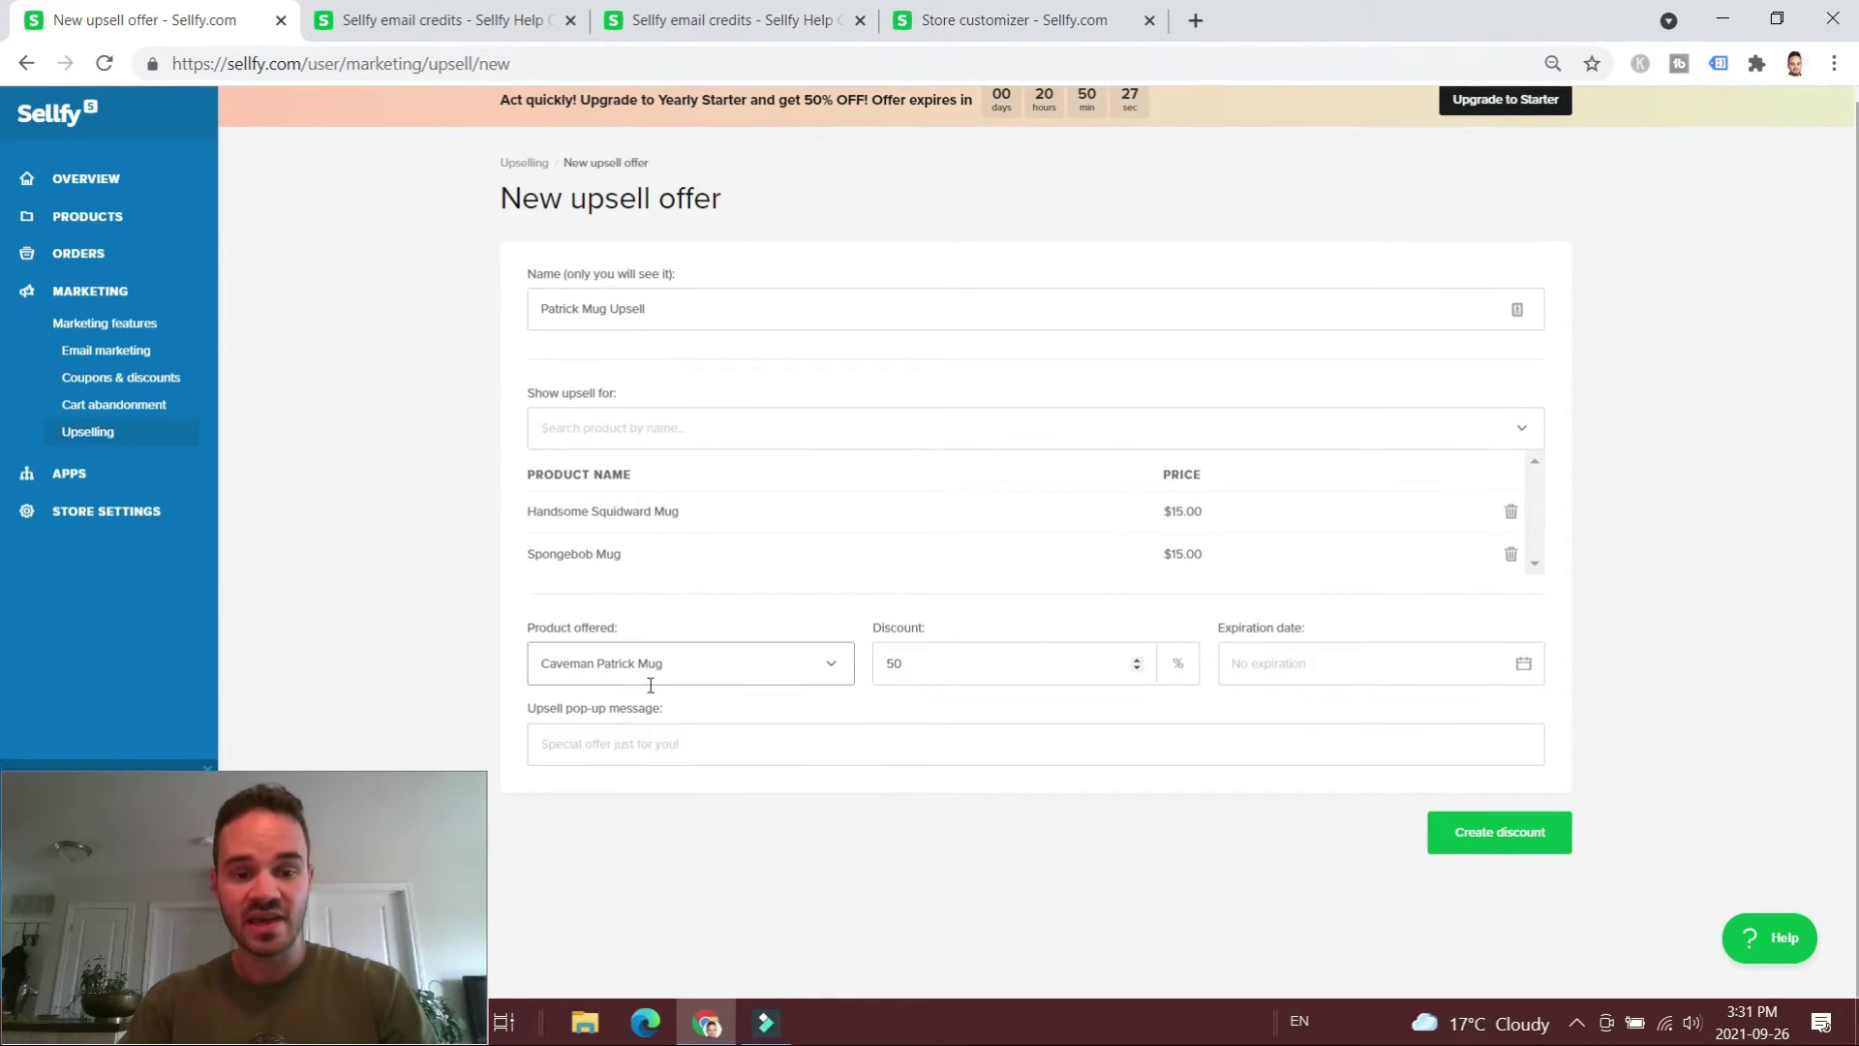
pyautogui.click(895, 666)
pyautogui.doubleClick(889, 664)
pyautogui.write('10')
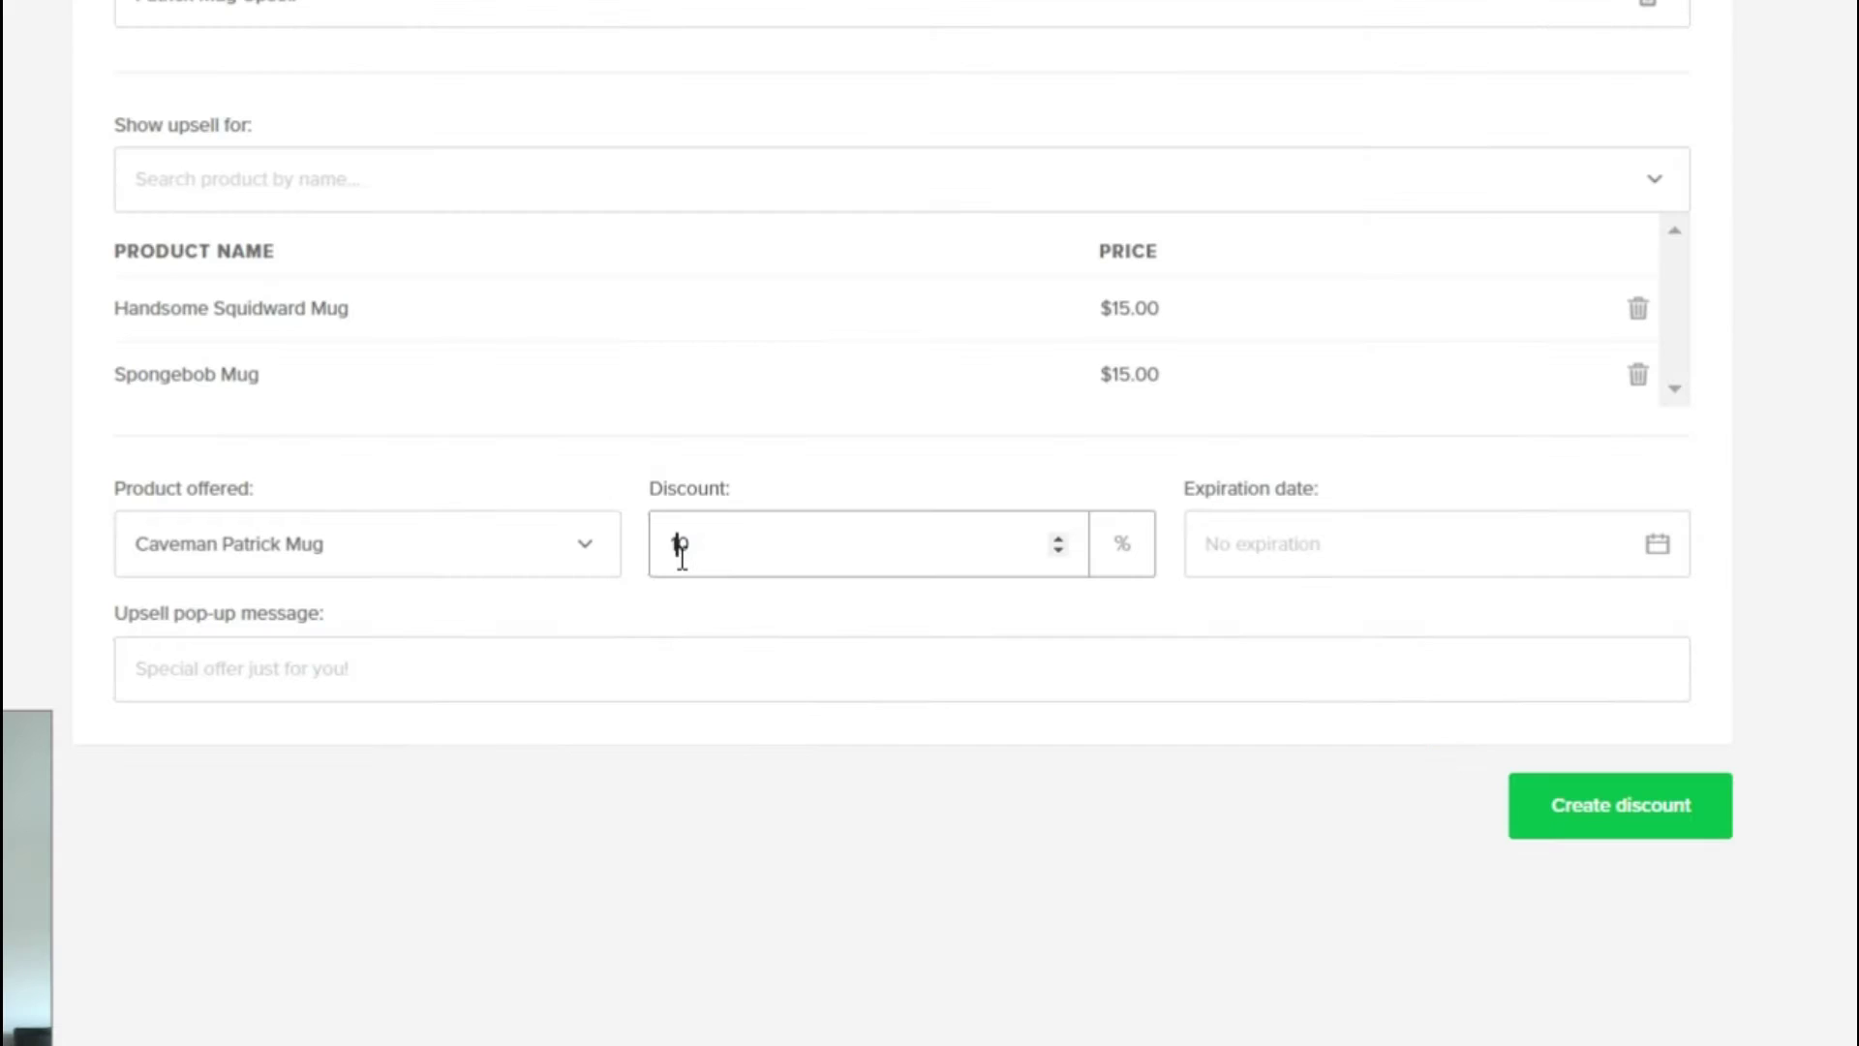
pyautogui.press('BackSpace')
pyautogui.write('5')
pyautogui.click(773, 653)
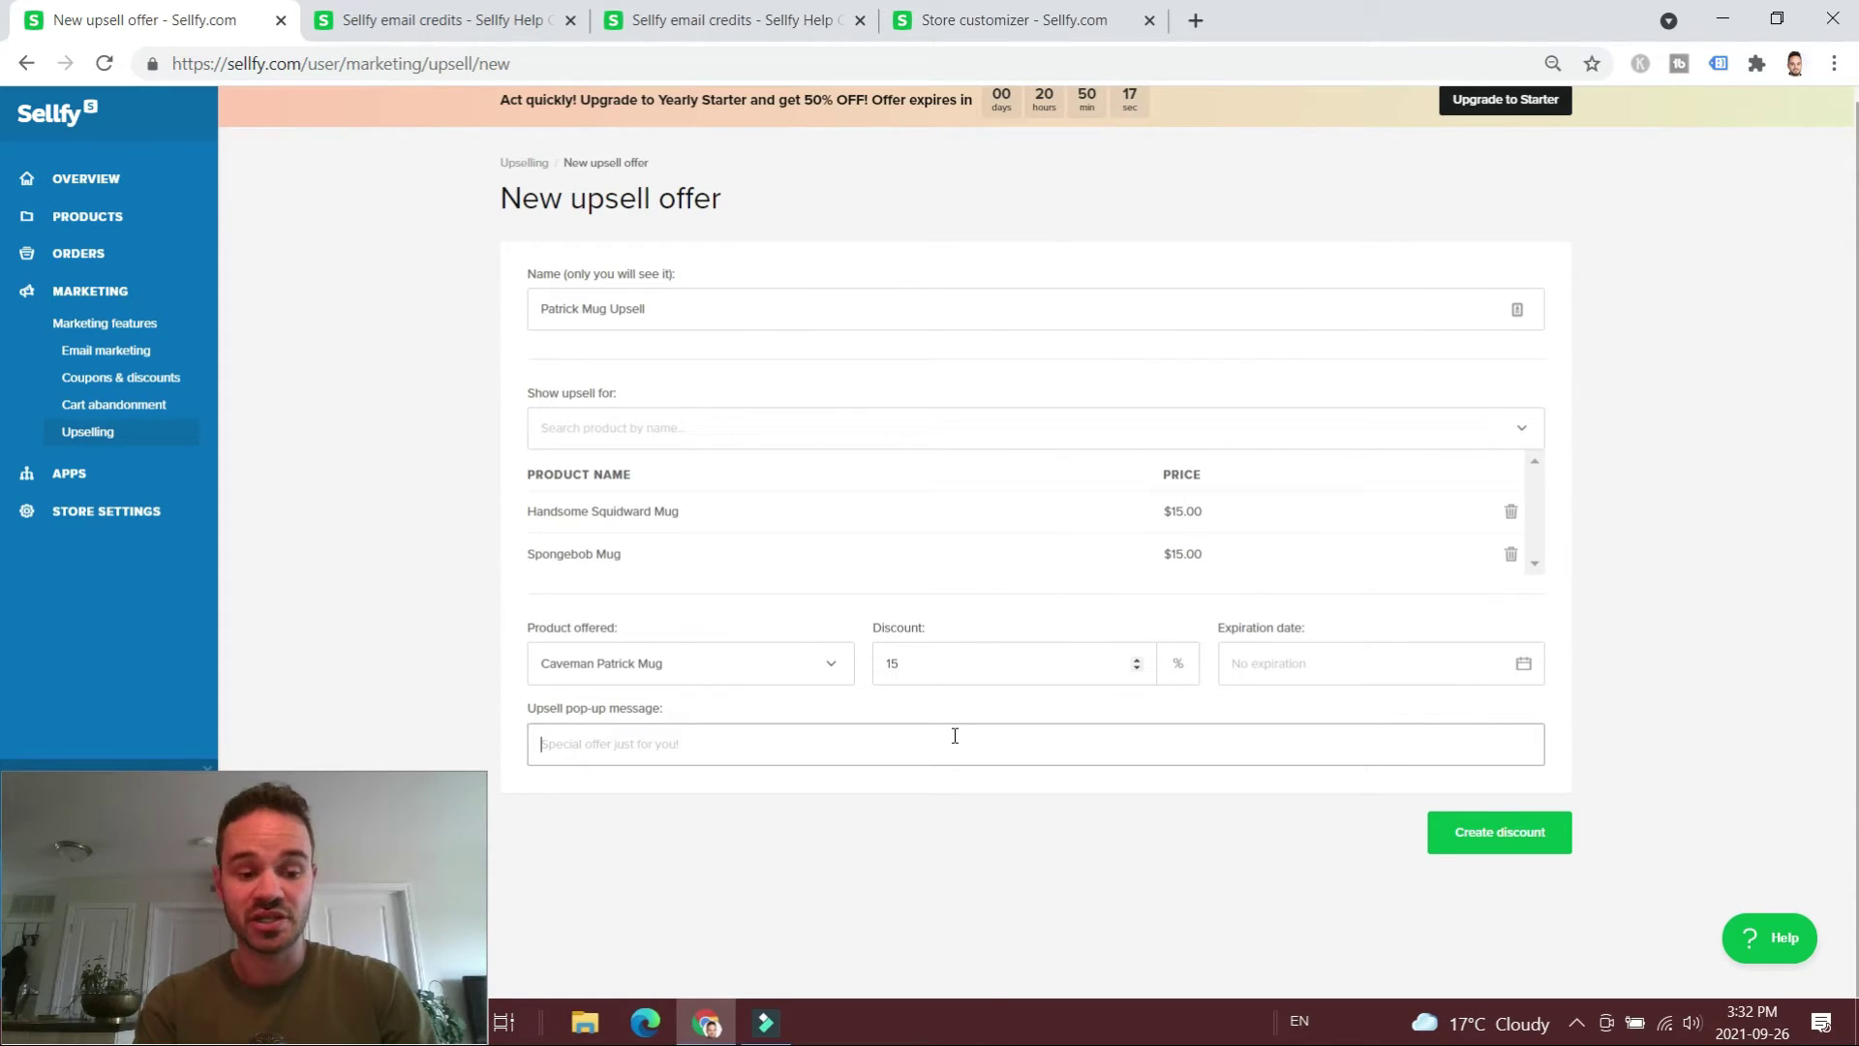
pyautogui.press('Return')
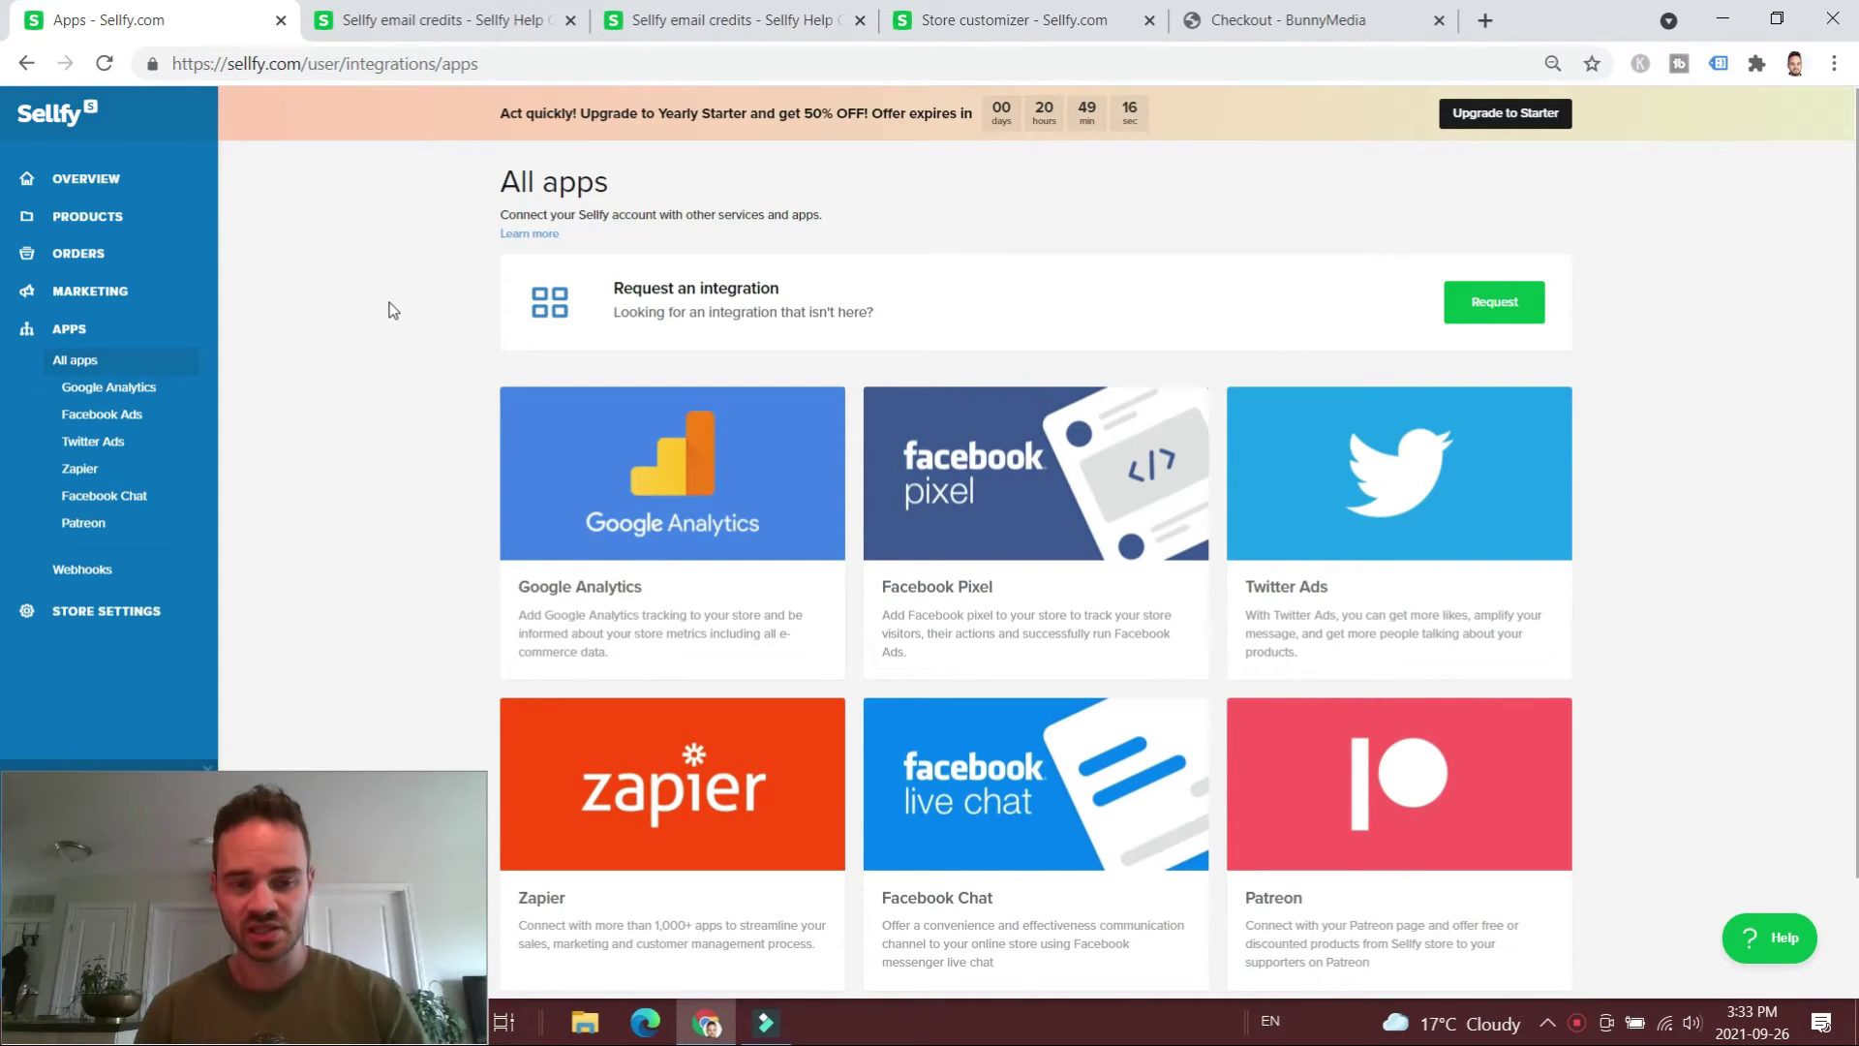
# - Look through the available app integrations and examine the automations offered for Zapier
pyautogui.scroll(-1, 456, 287)
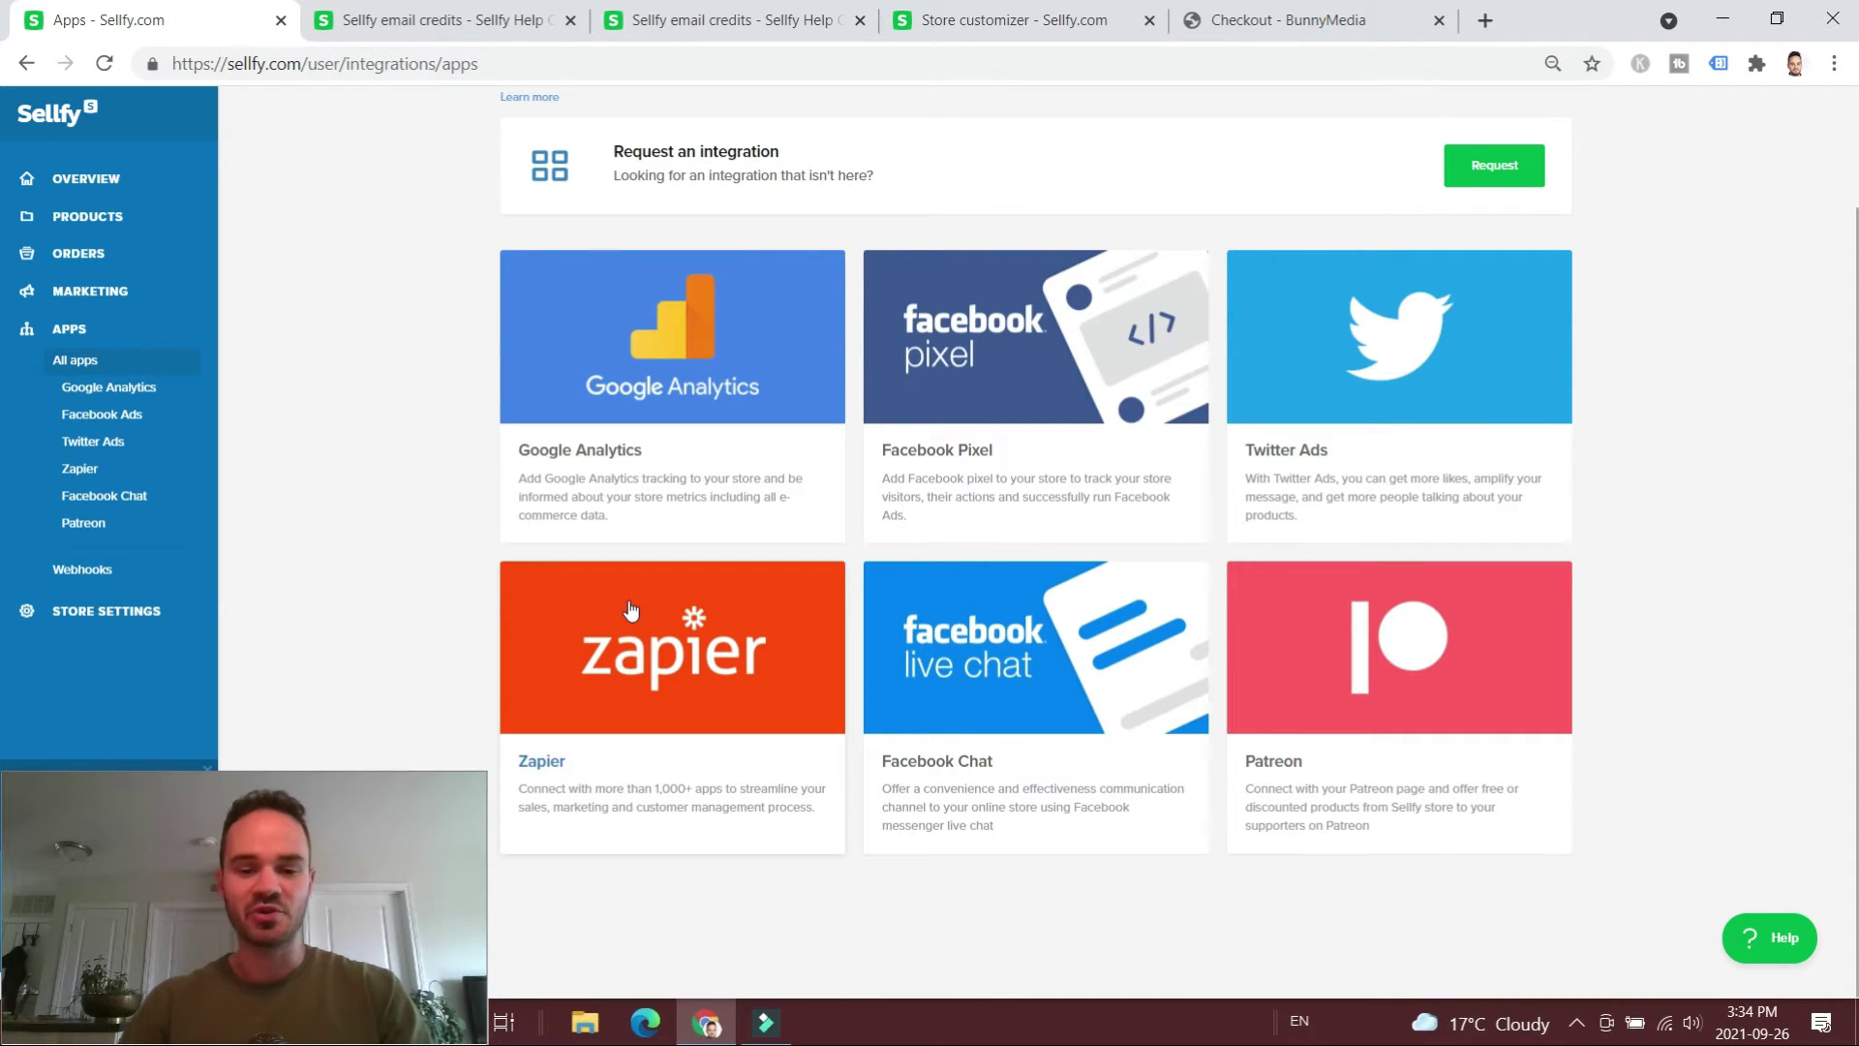
pyautogui.click(761, 689)
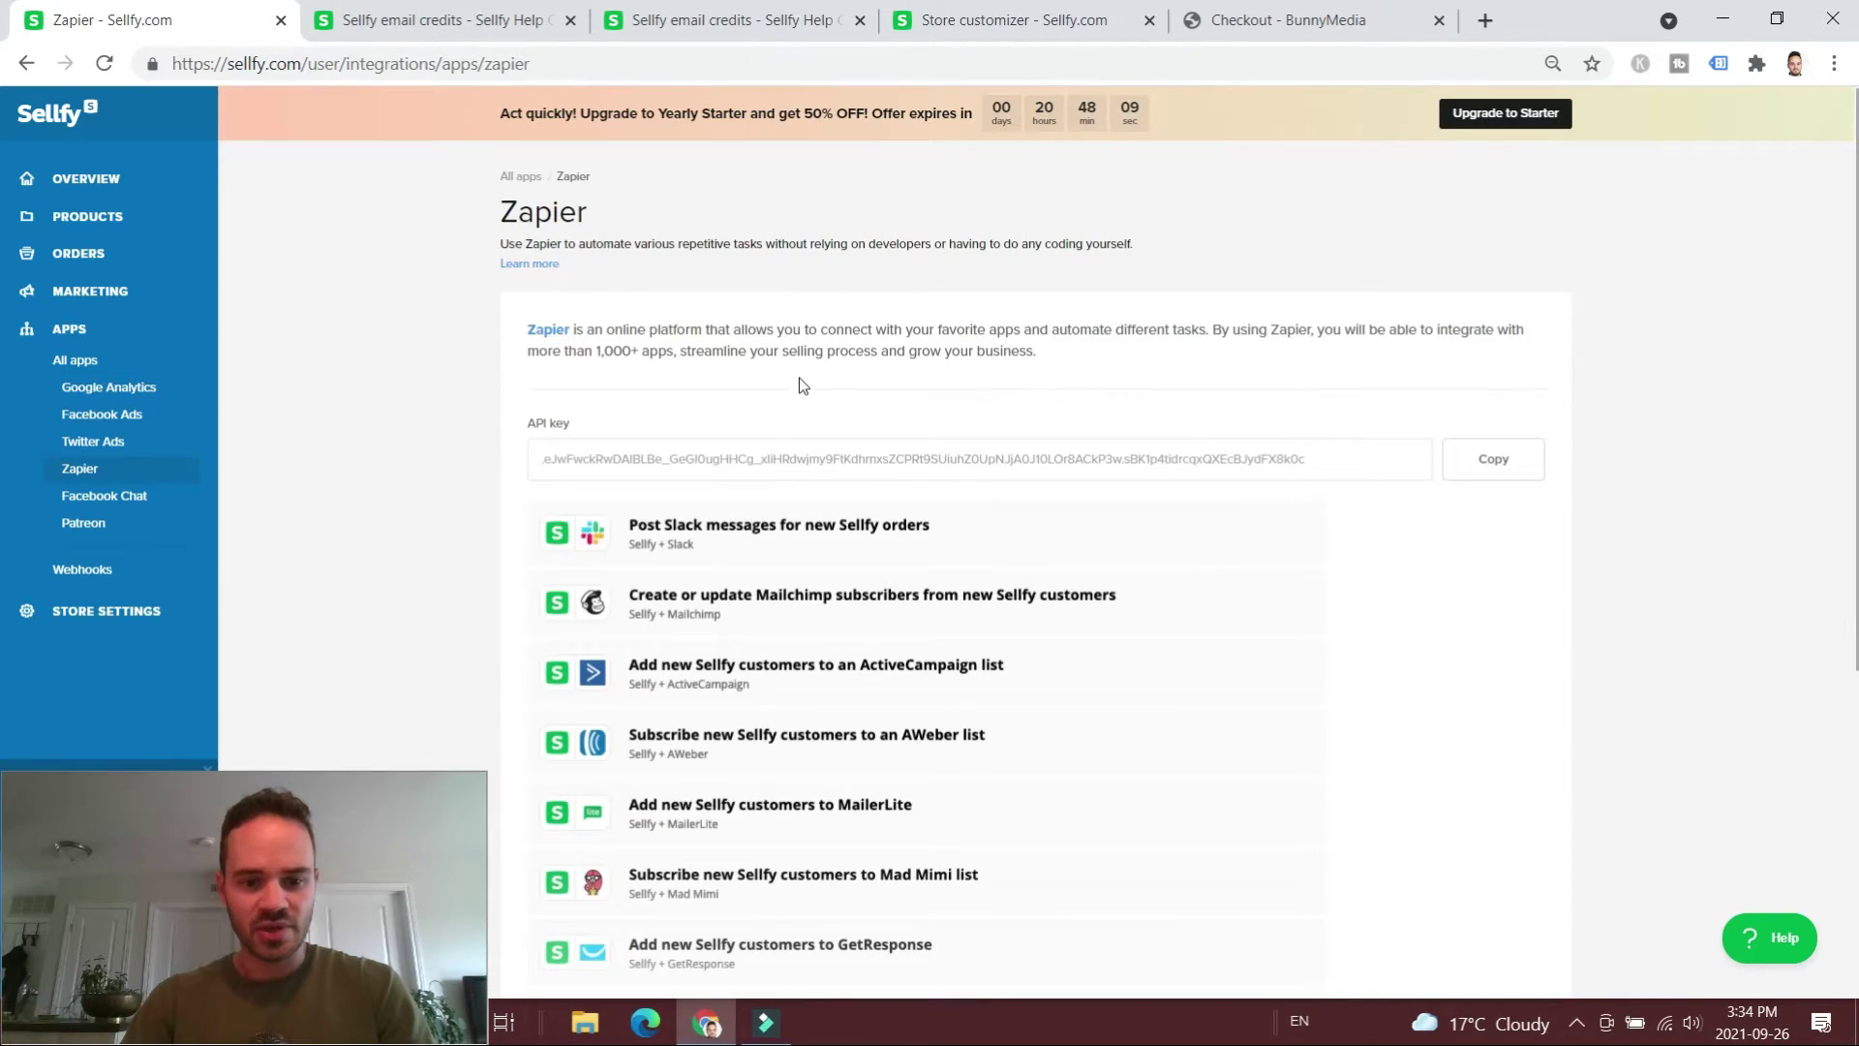
pyautogui.scroll(-2, 834, 380)
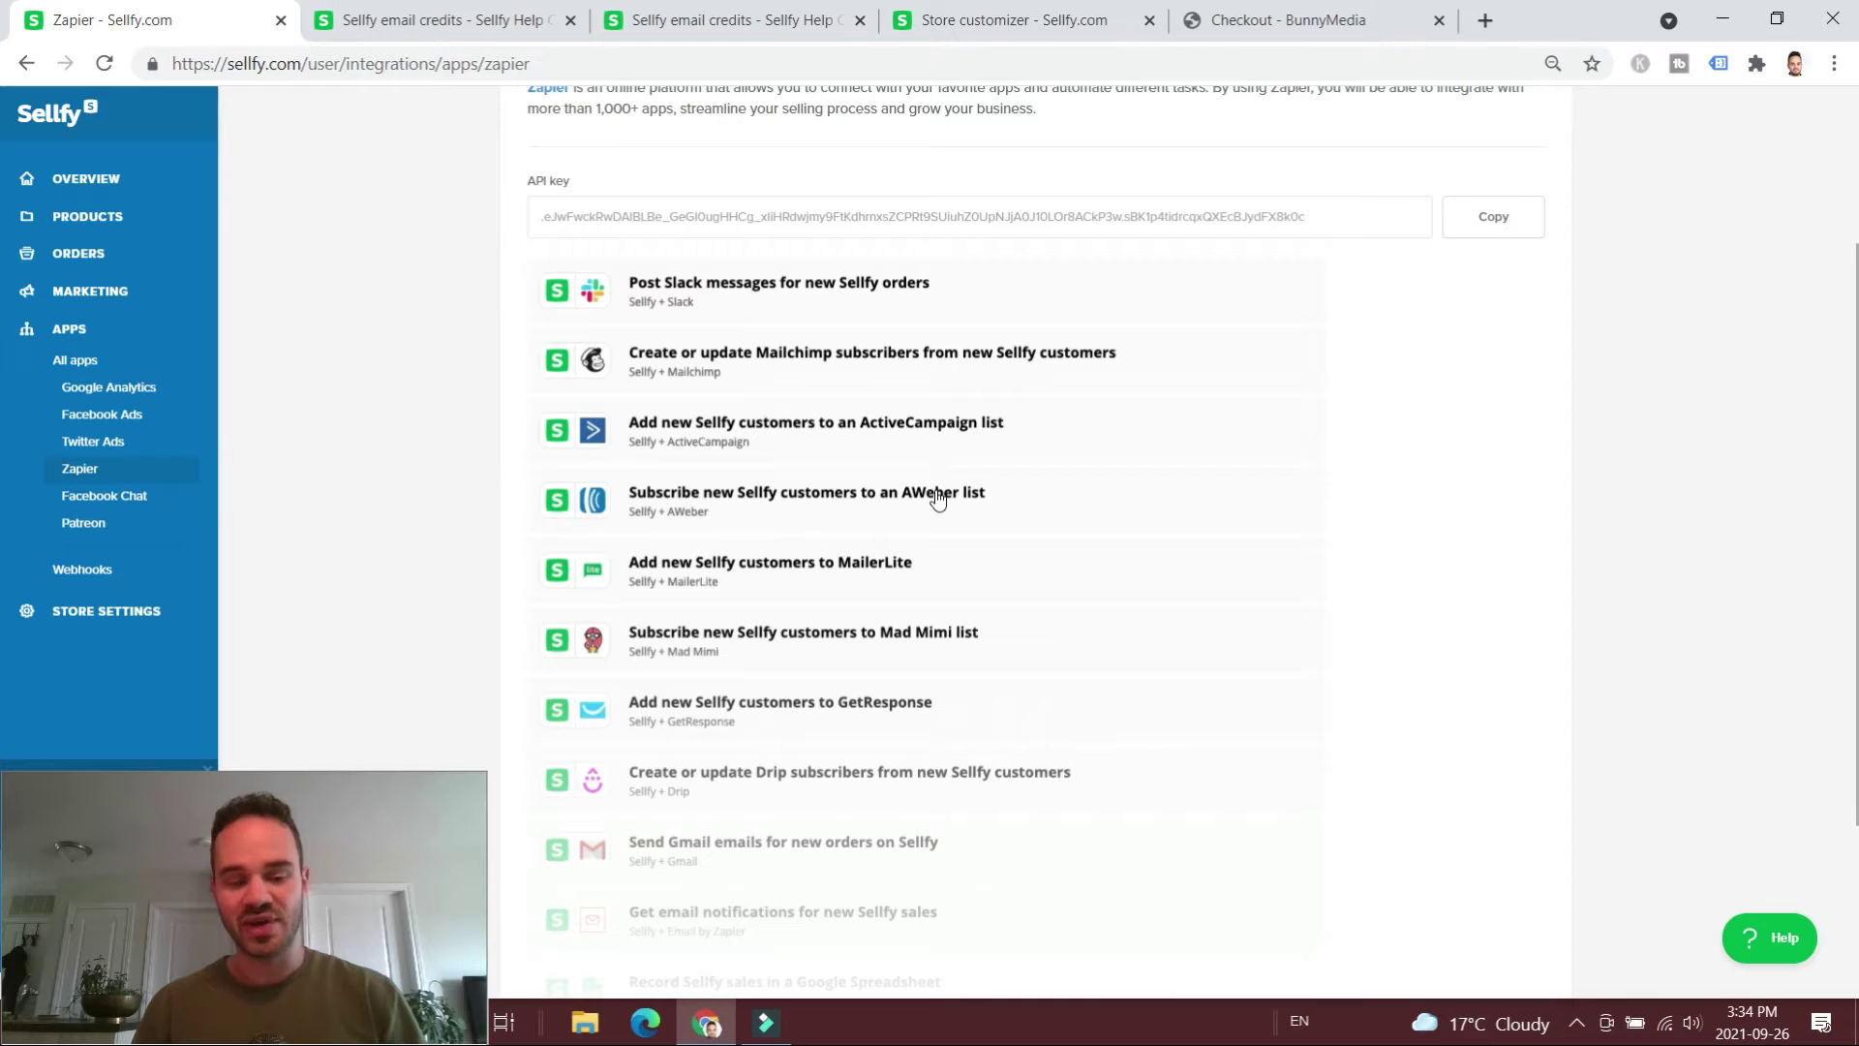
pyautogui.scroll(-1, 830, 486)
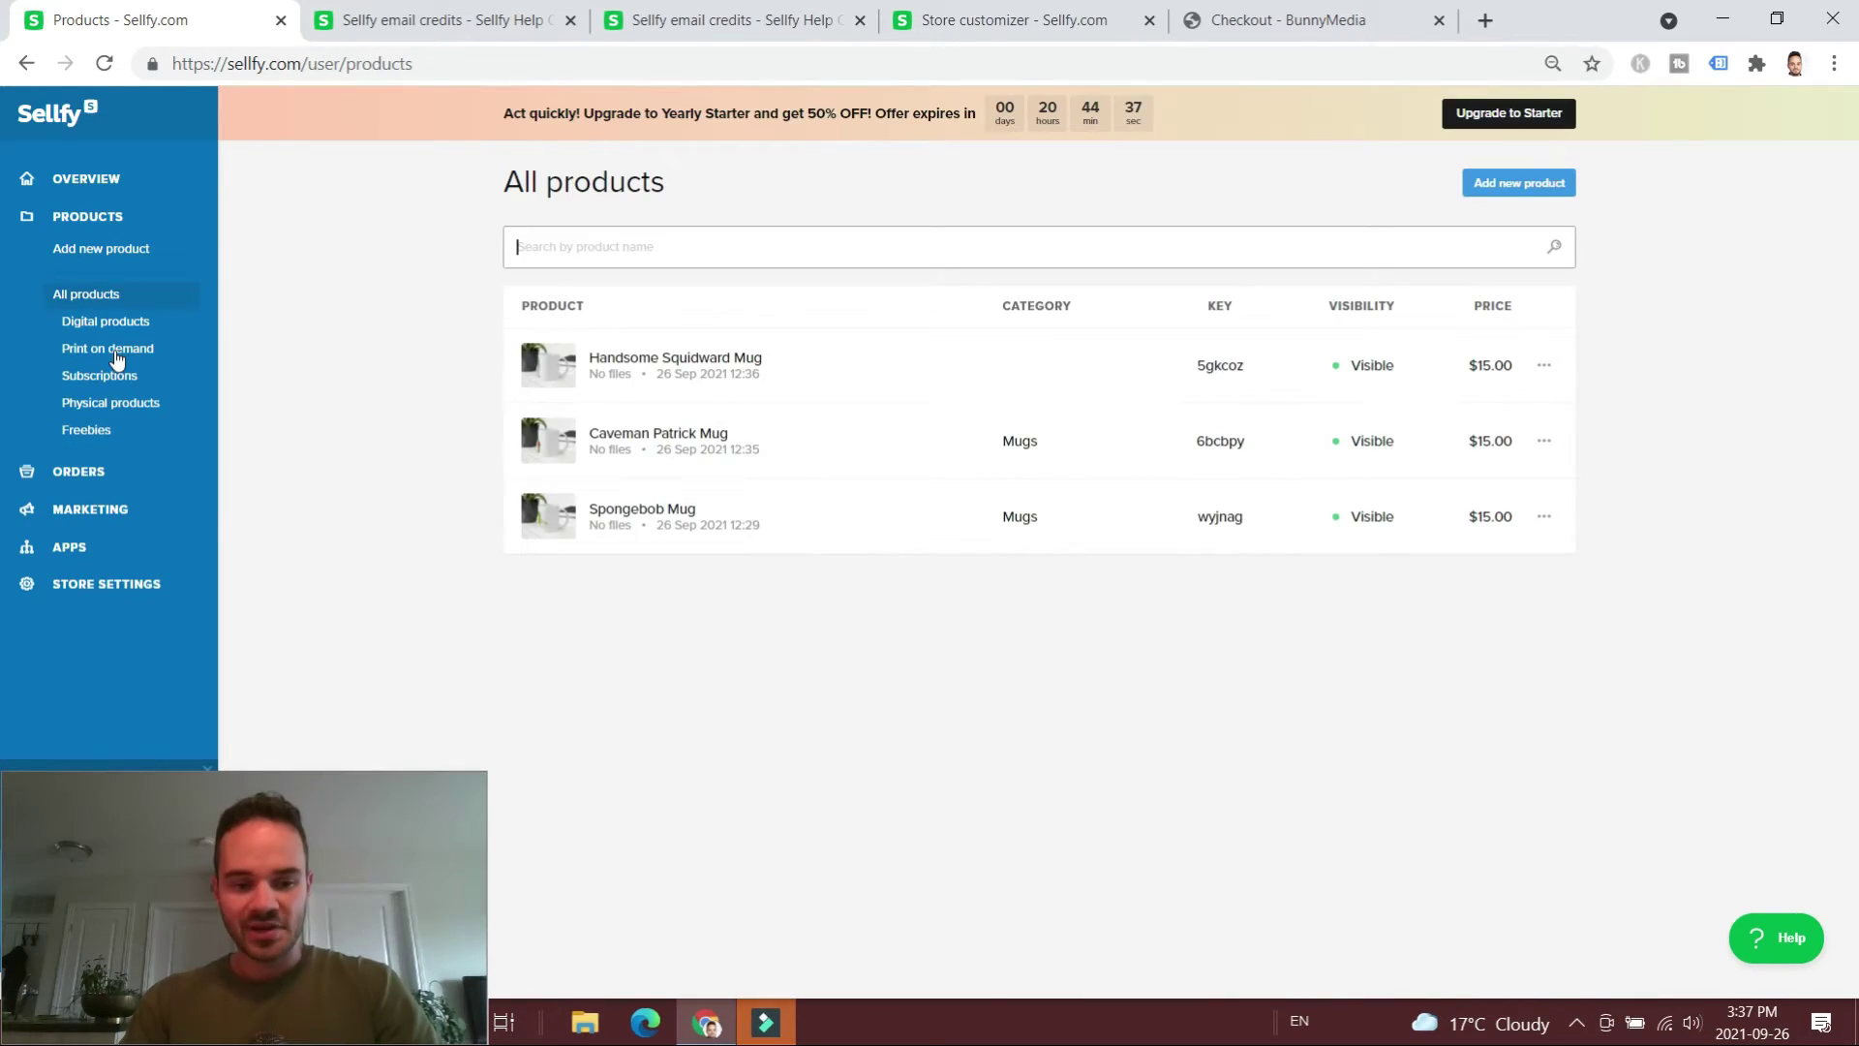
# - Go to the digital products section, open a new product form and examine its file, details, price, stock and variant settings
pyautogui.click(117, 328)
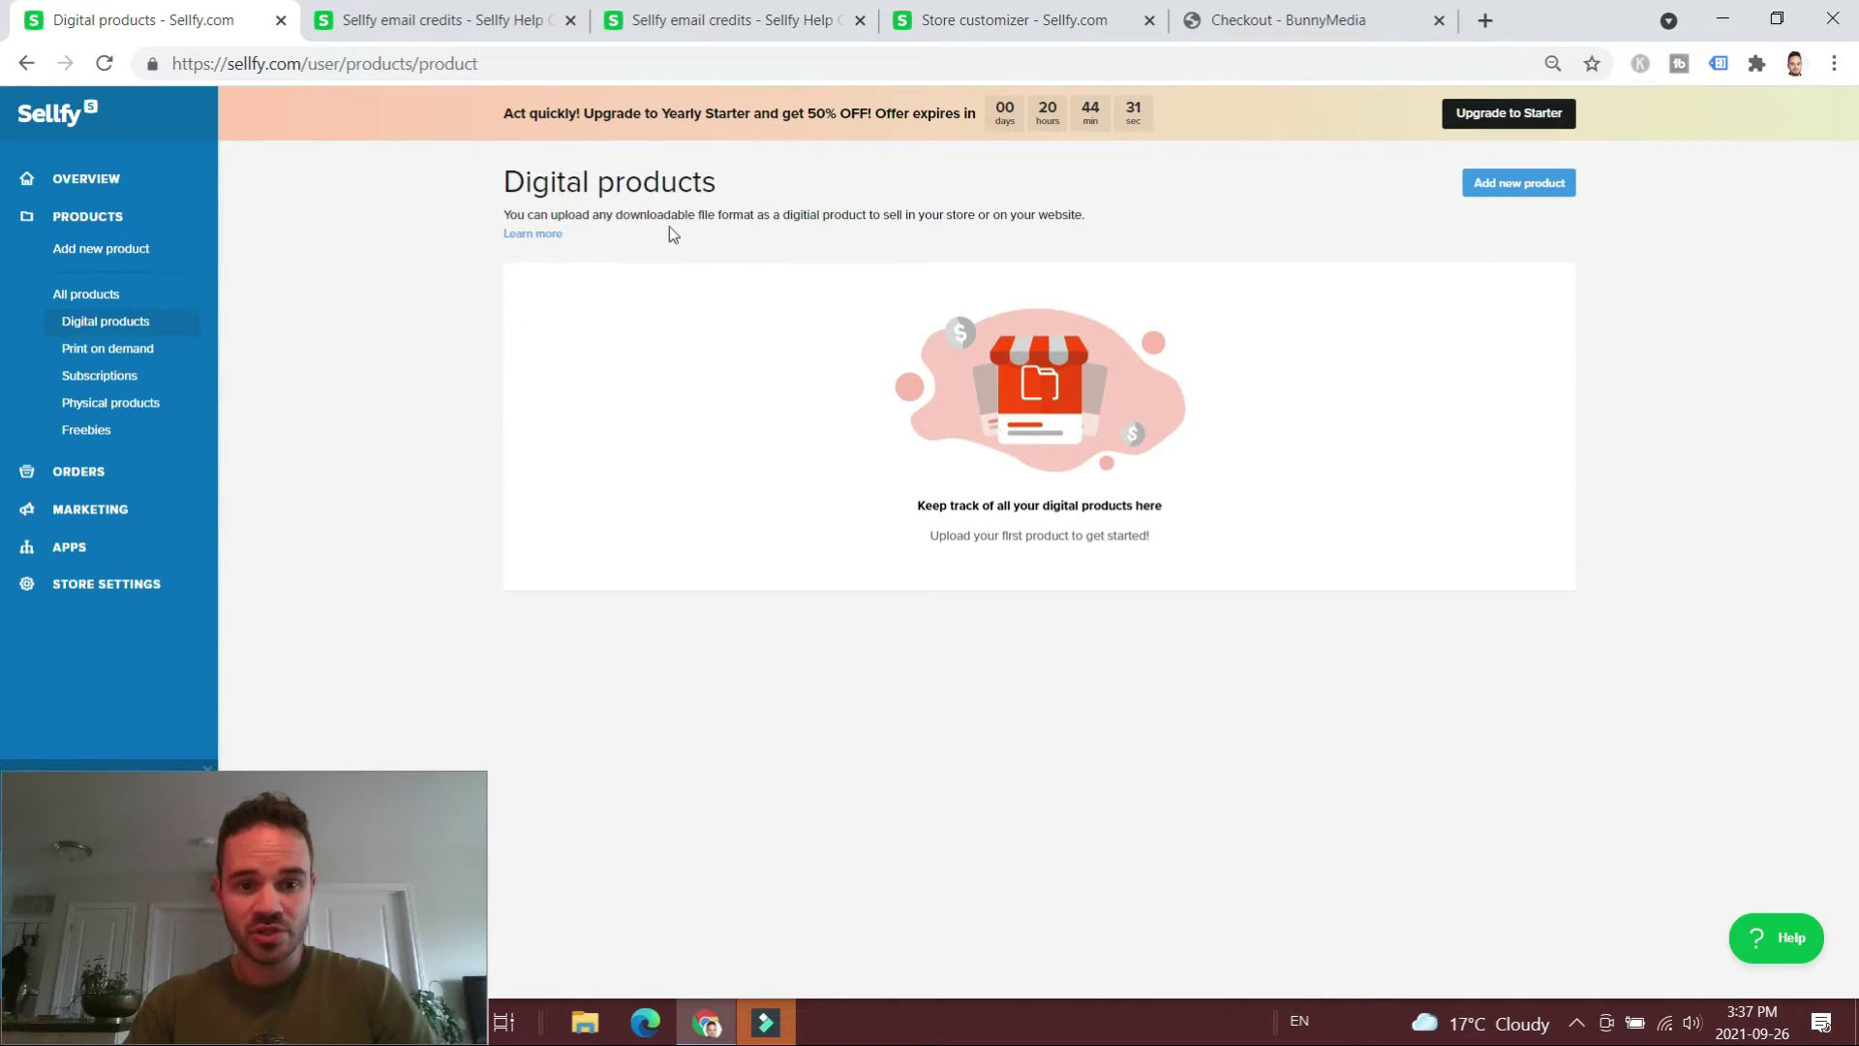
pyautogui.click(507, 181)
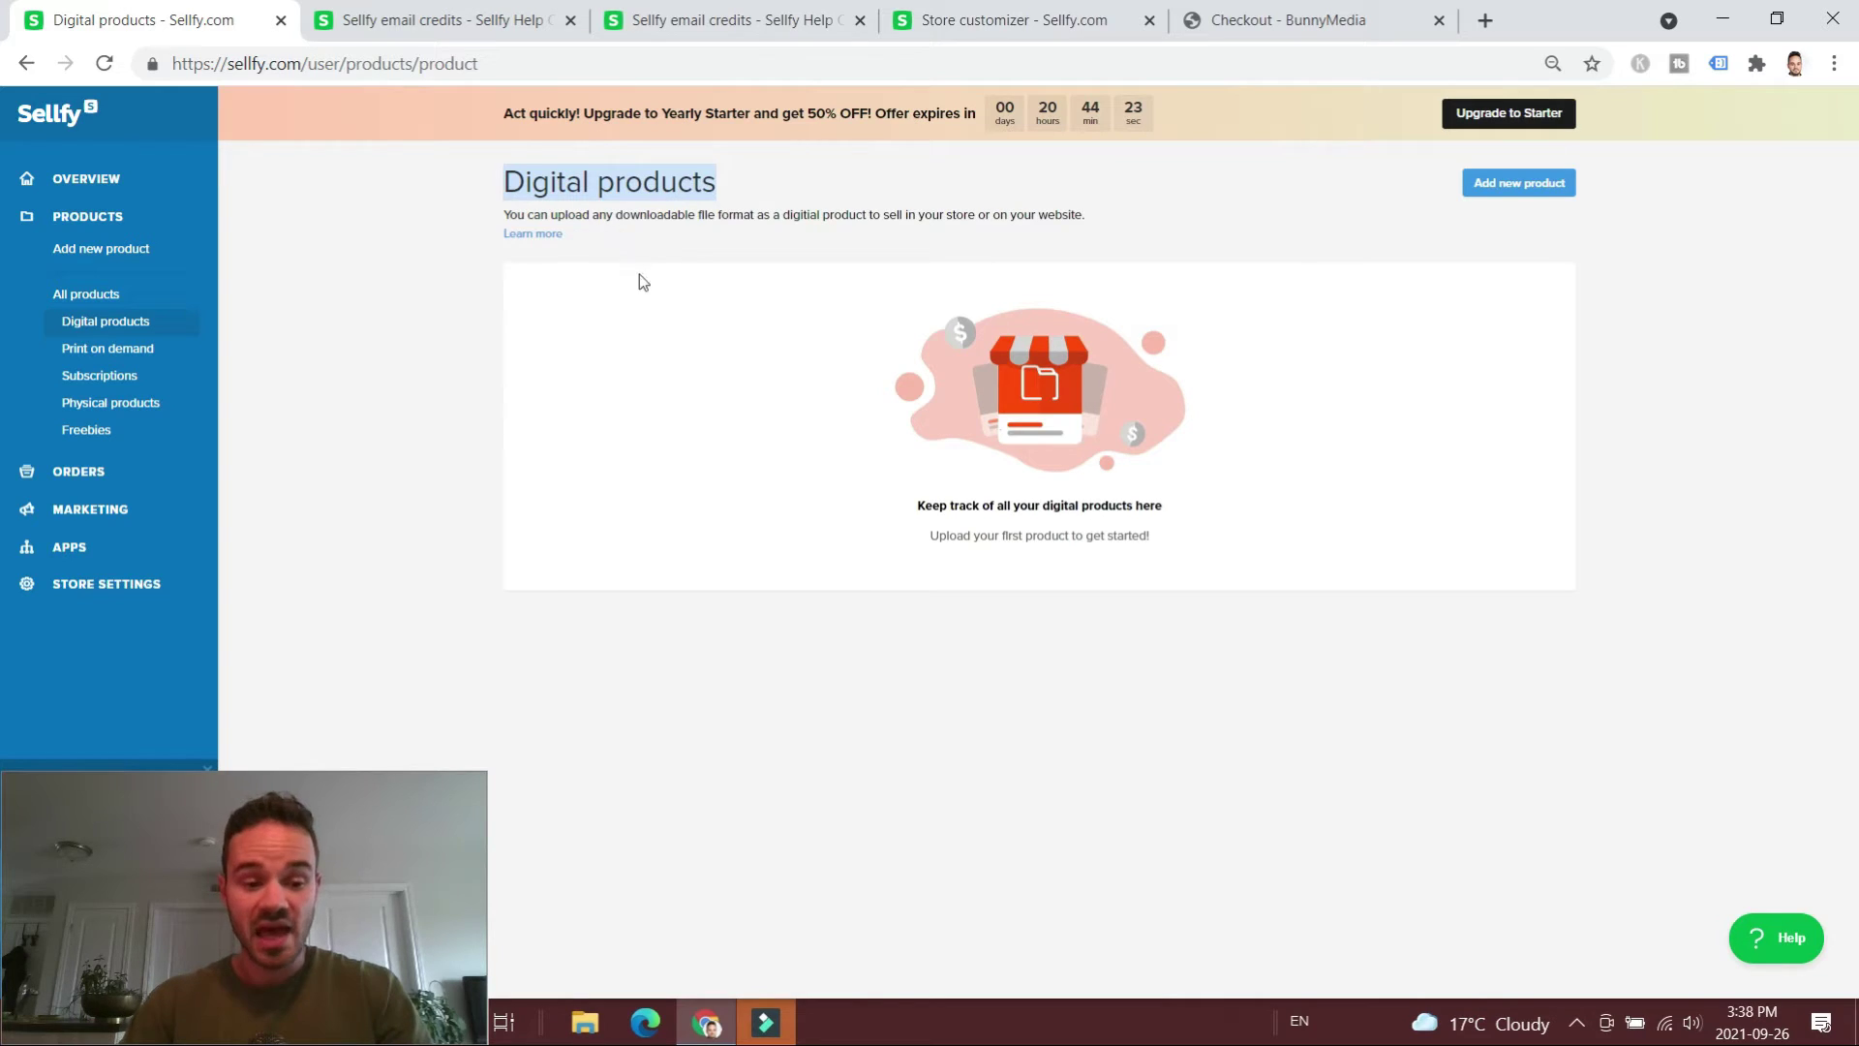
pyautogui.click(1546, 186)
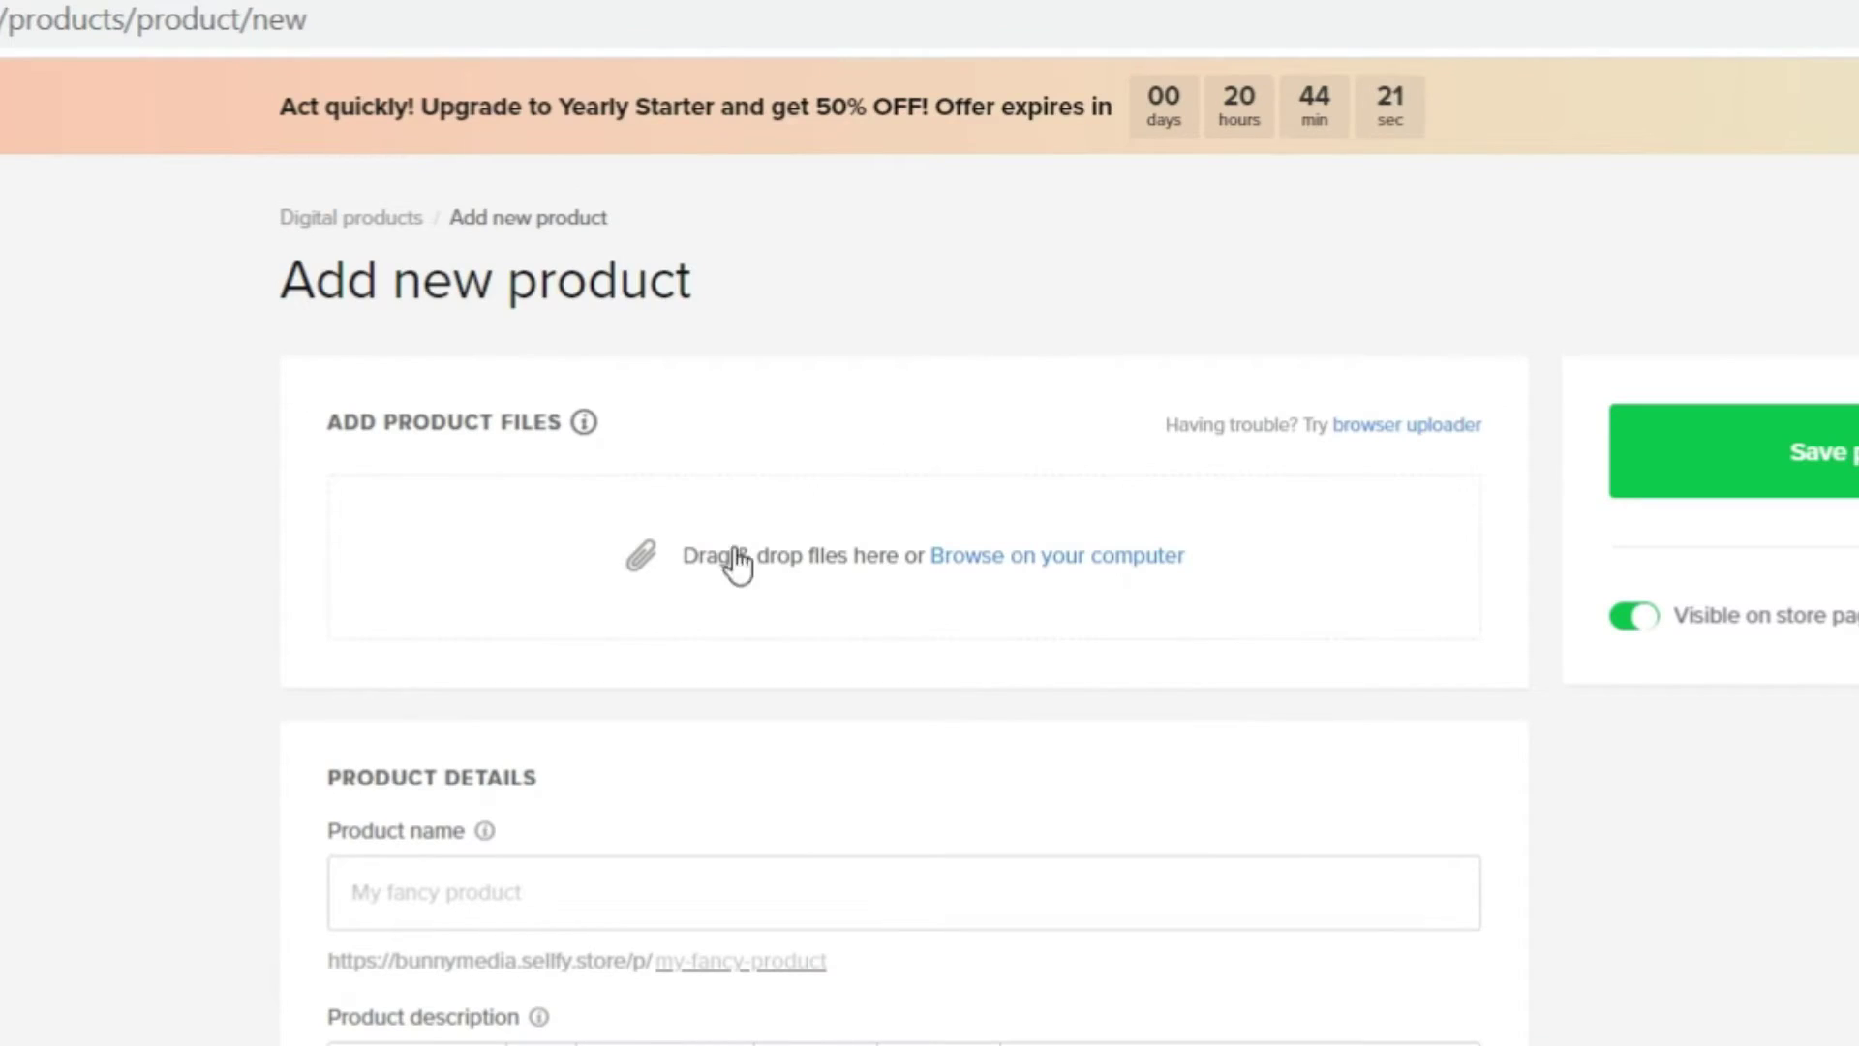
pyautogui.scroll(-2, 1071, 403)
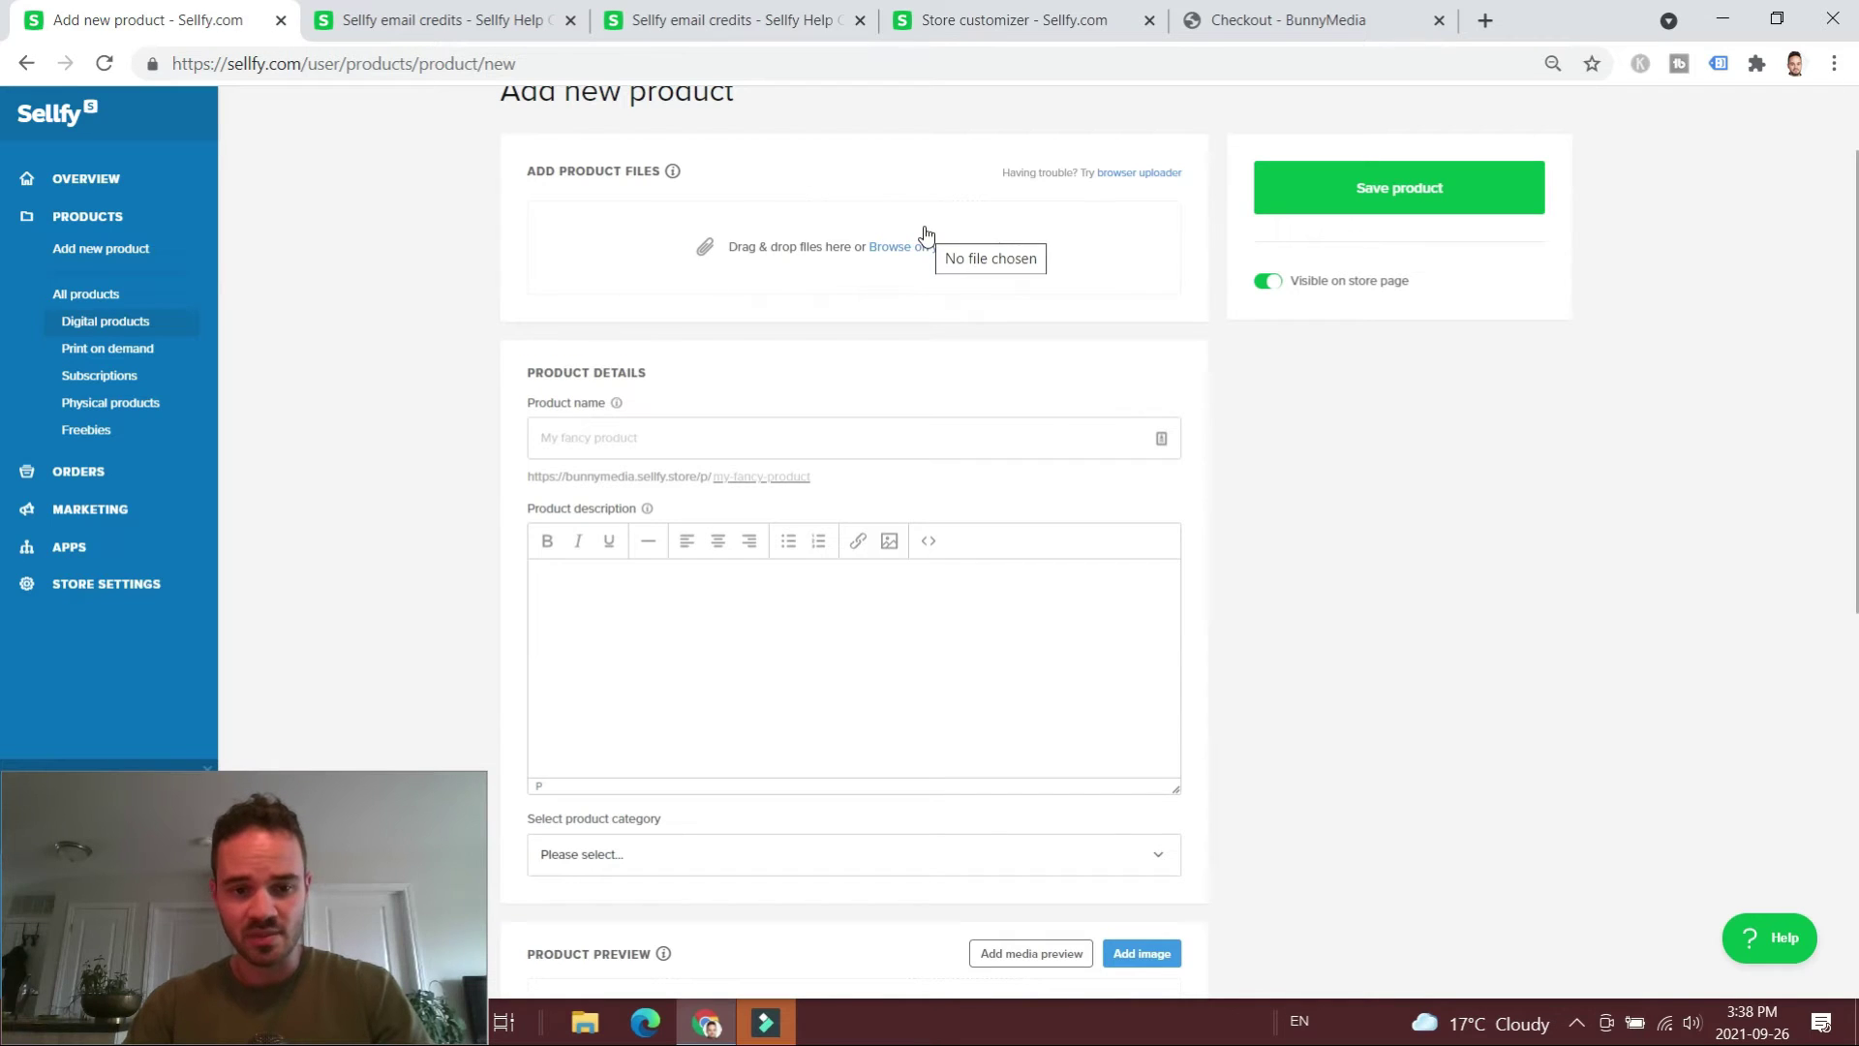
pyautogui.scroll(-2, 1032, 320)
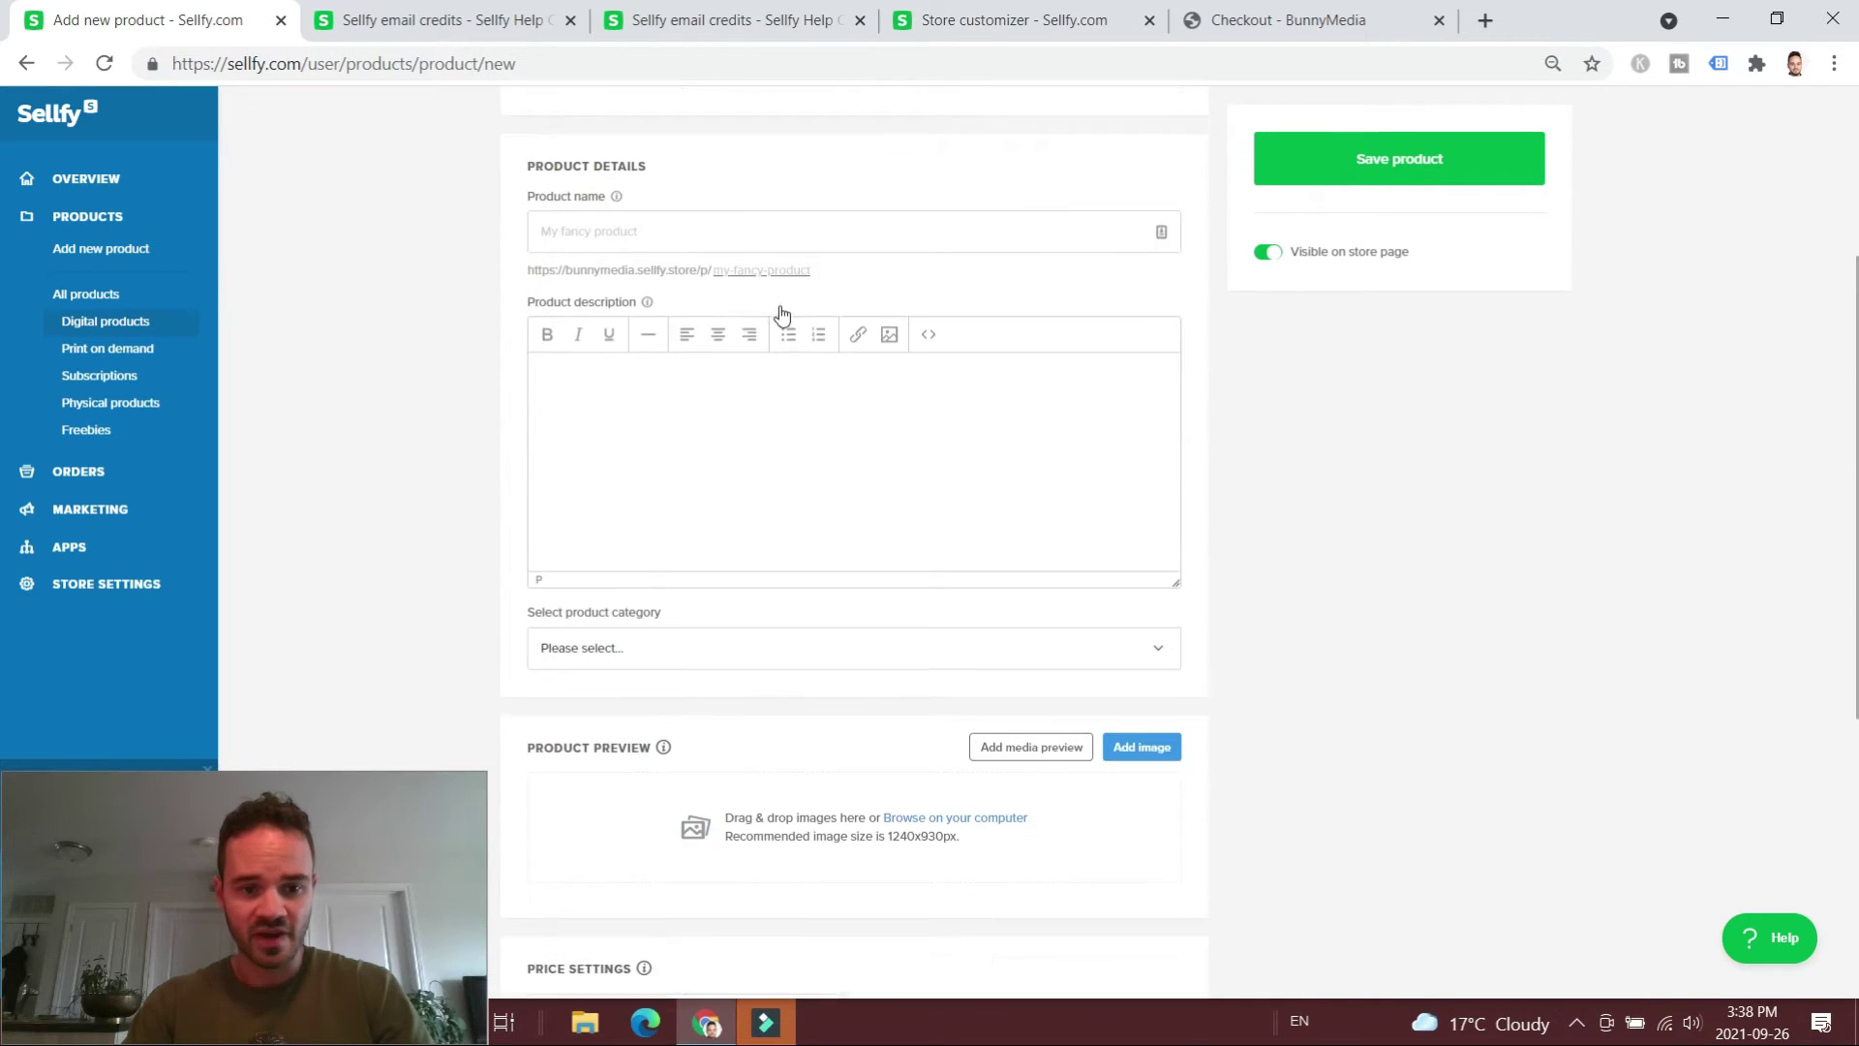
pyautogui.scroll(-5, 664, 386)
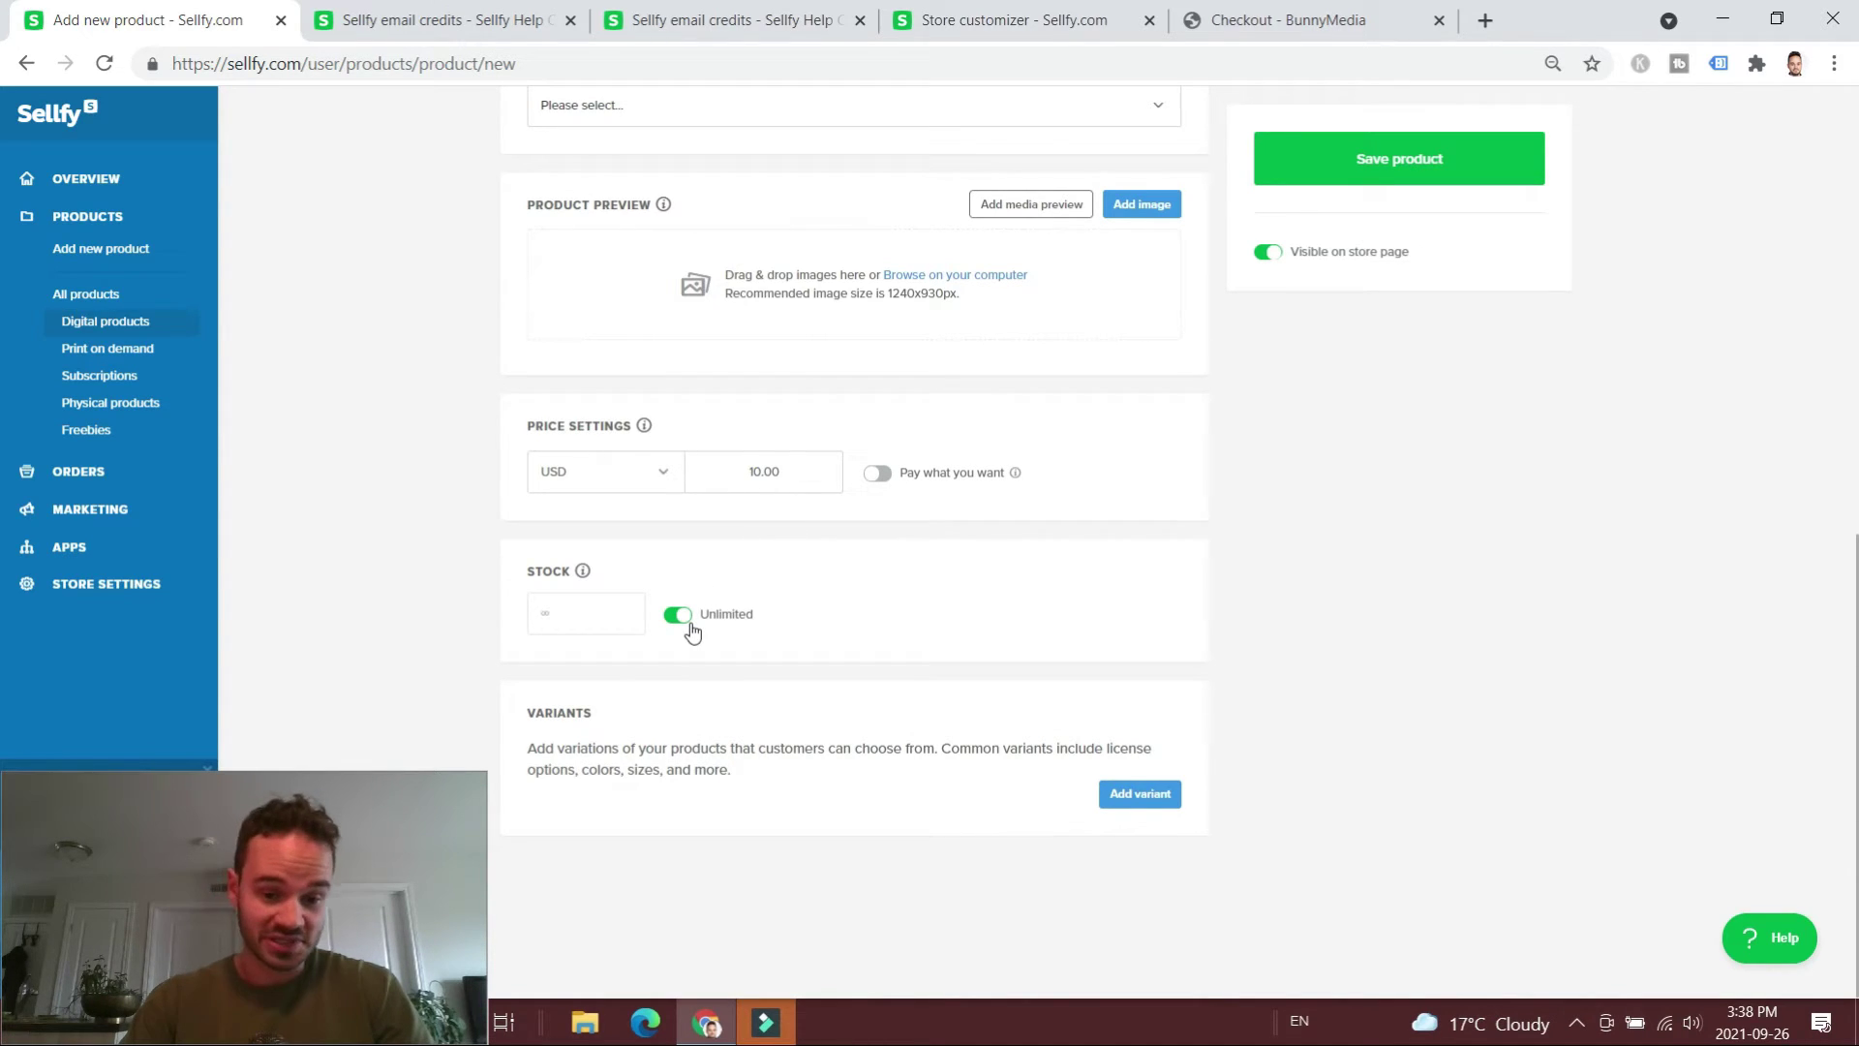
pyautogui.scroll(2, 334, 401)
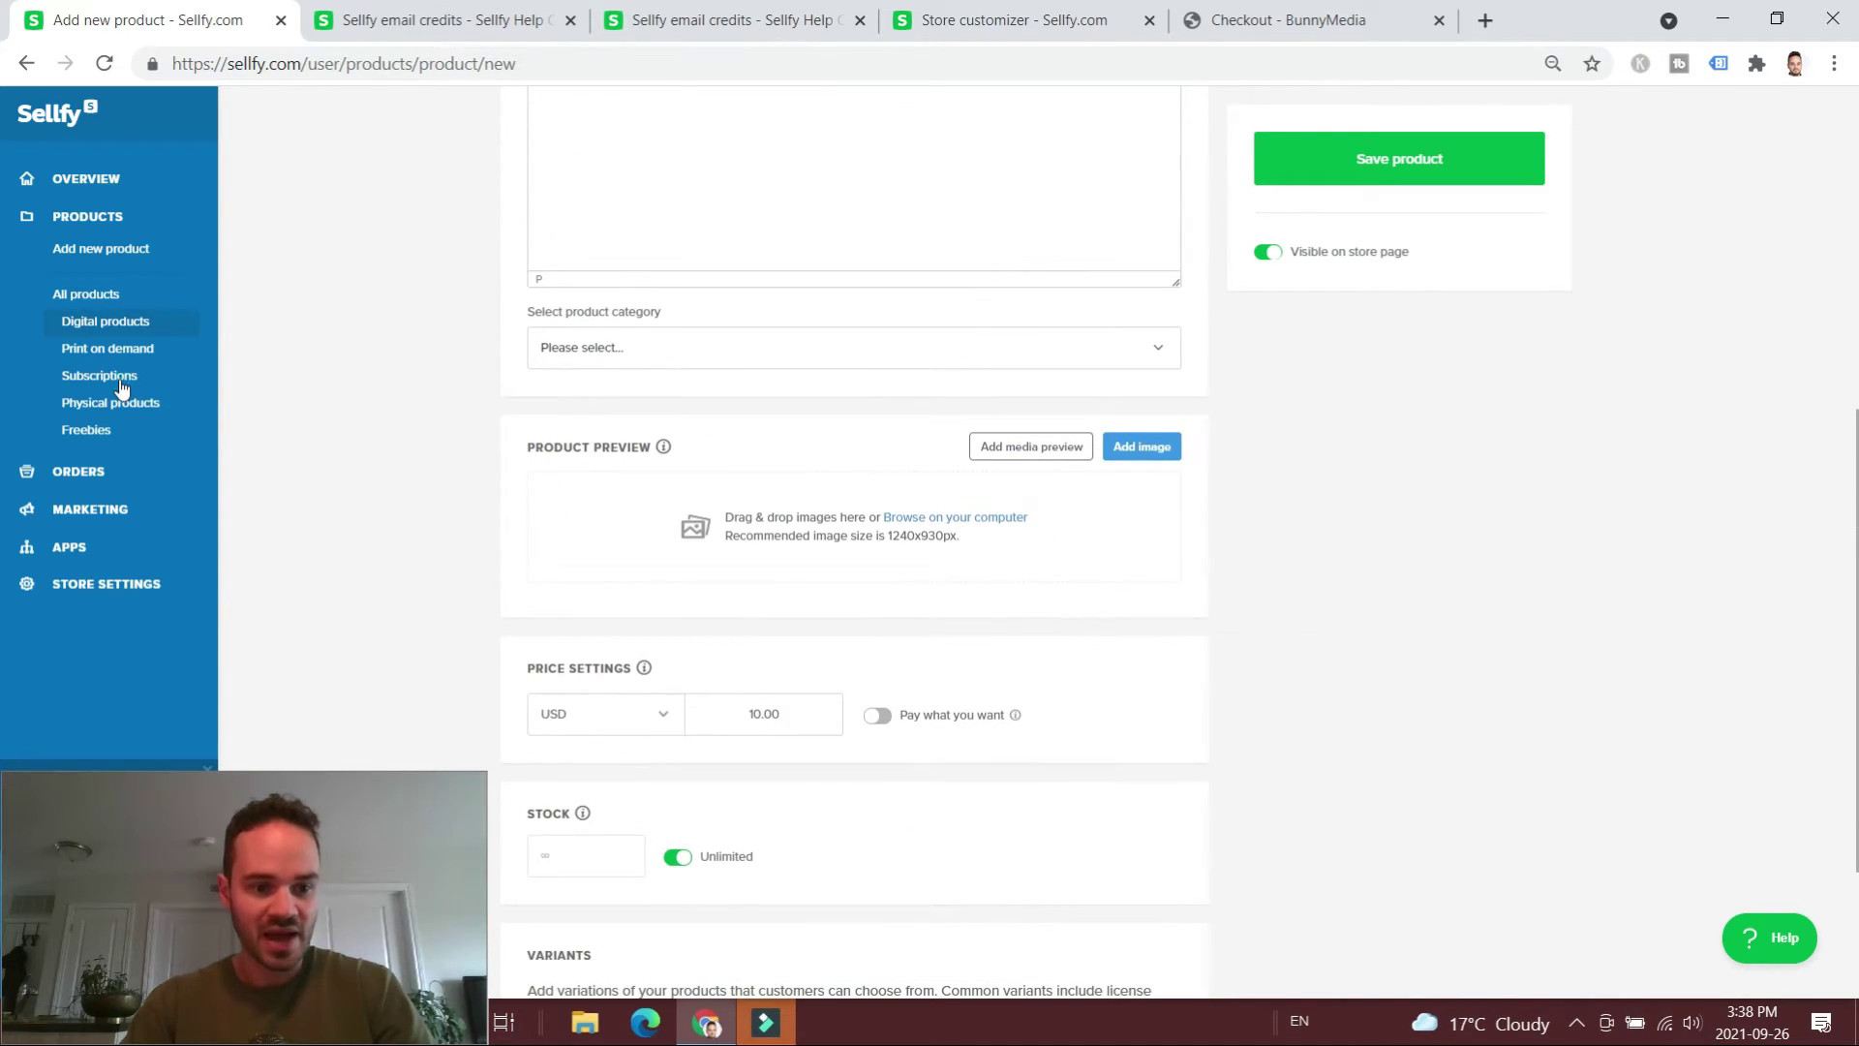
# - Go to the subscriptions section, open a new subscription form and examine its fields and the available billing periods
pyautogui.click(101, 376)
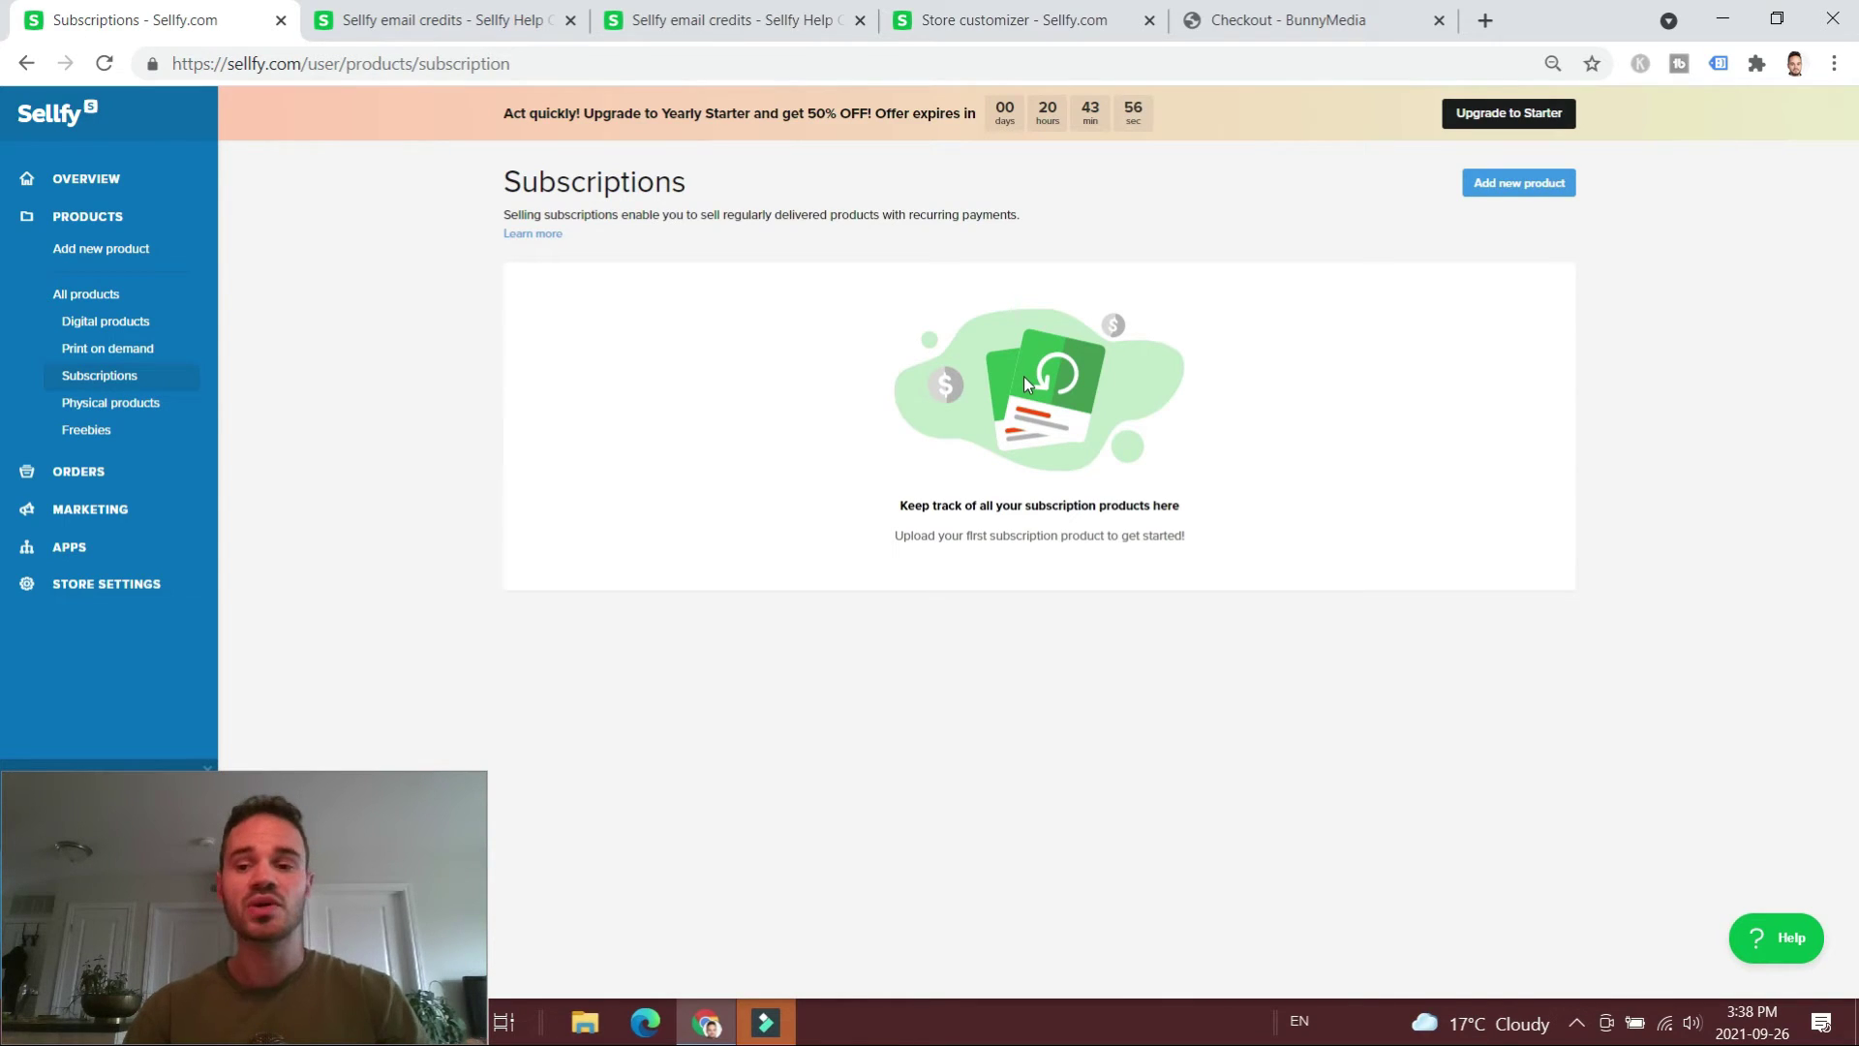
pyautogui.click(1528, 183)
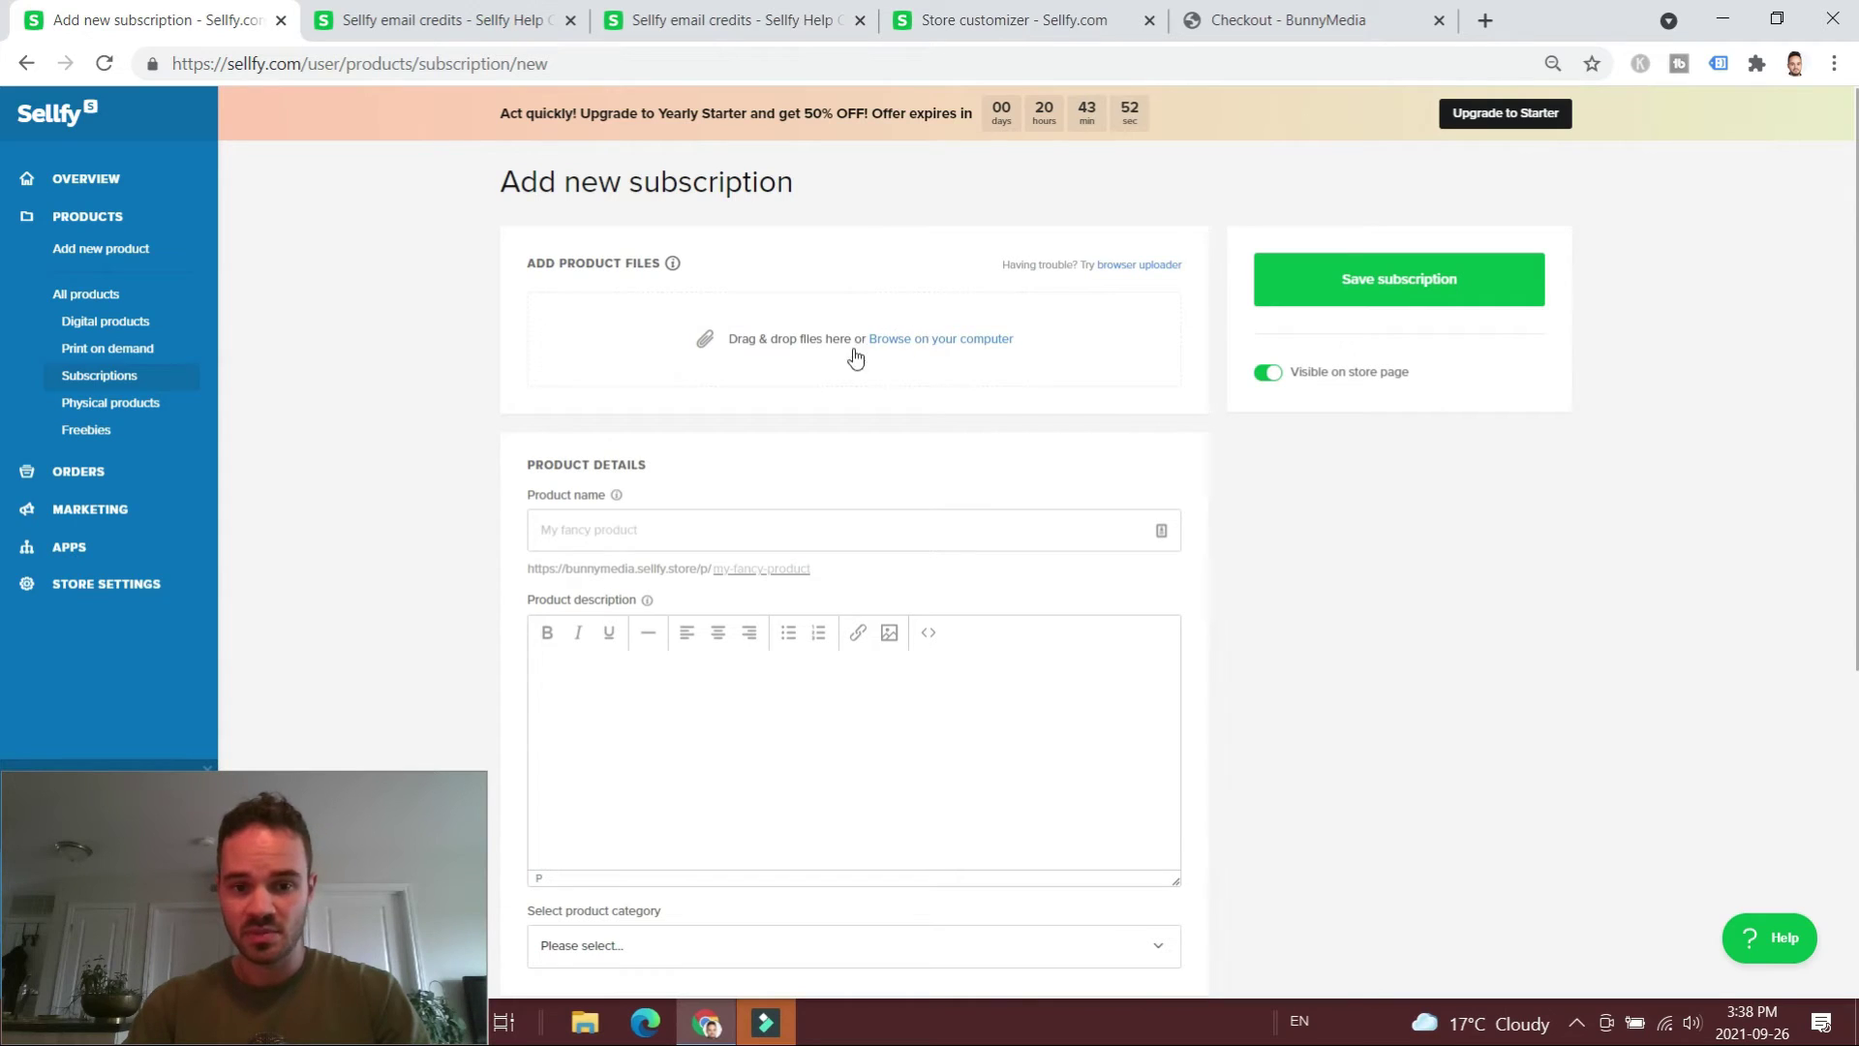
pyautogui.scroll(-1, 857, 360)
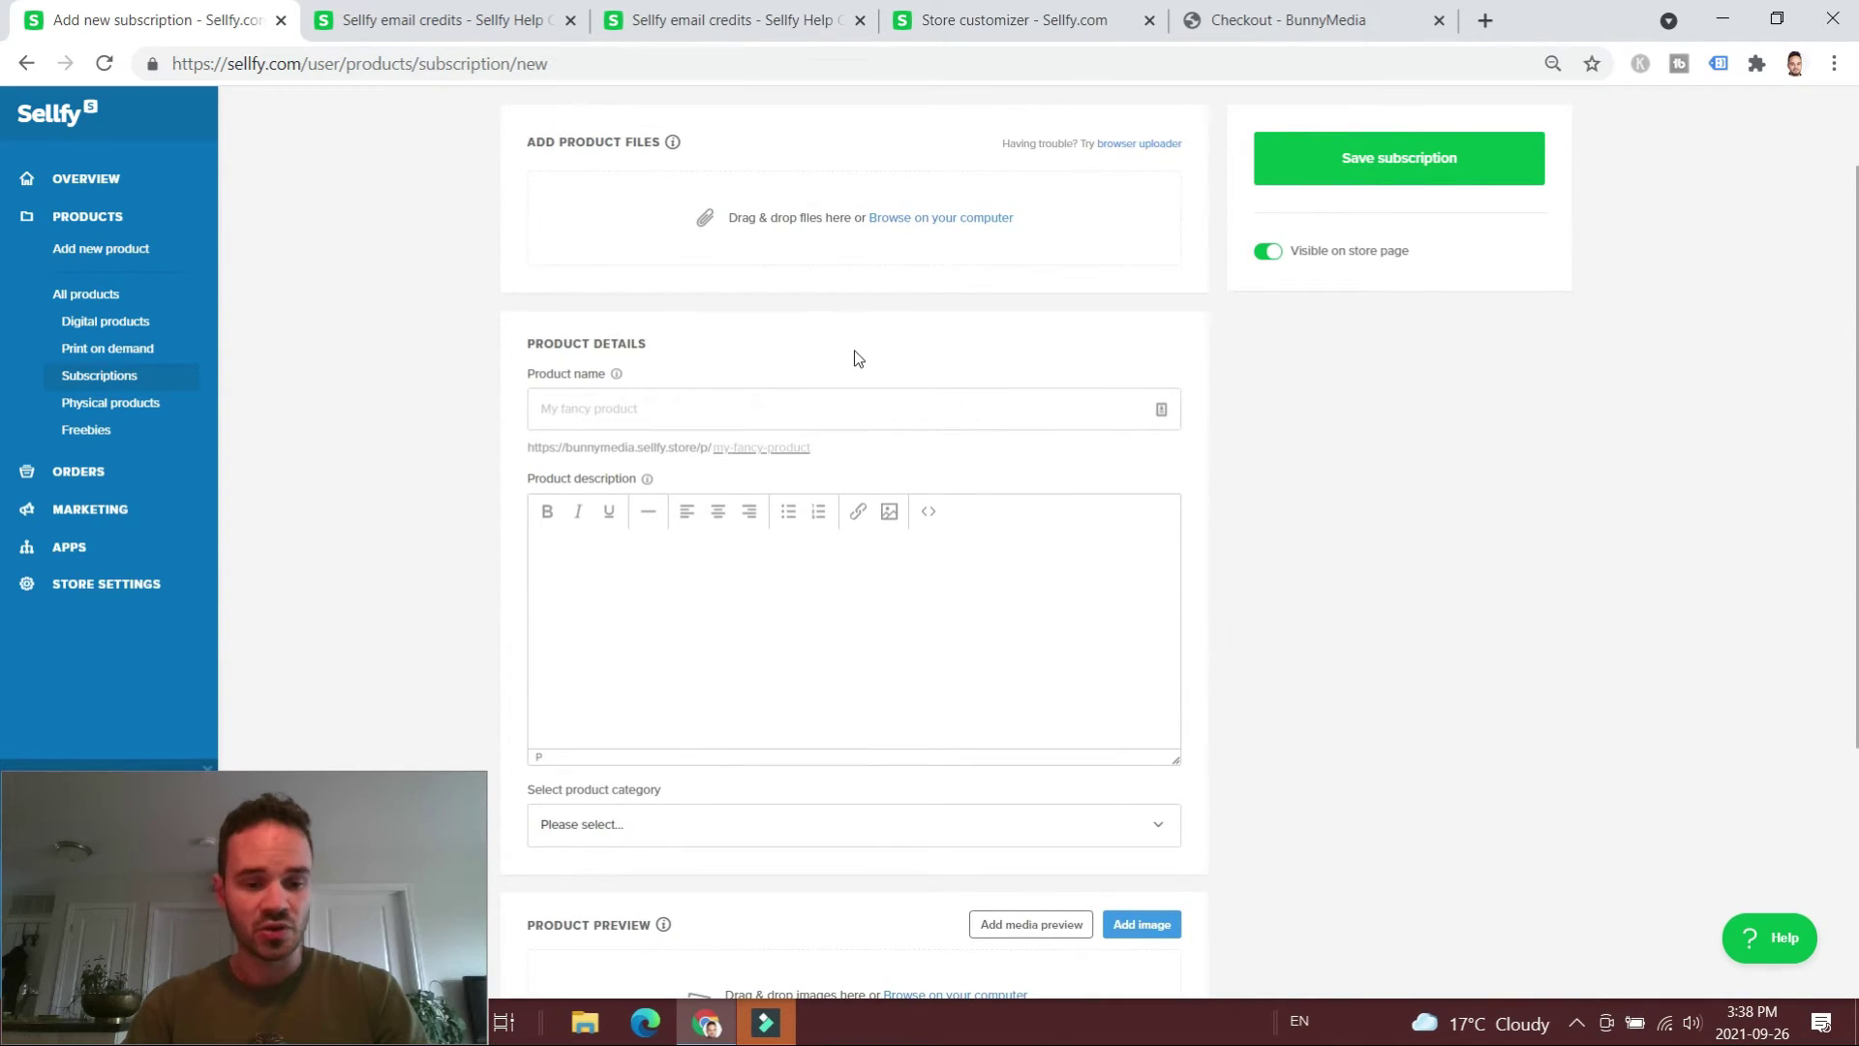
pyautogui.scroll(-1, 857, 361)
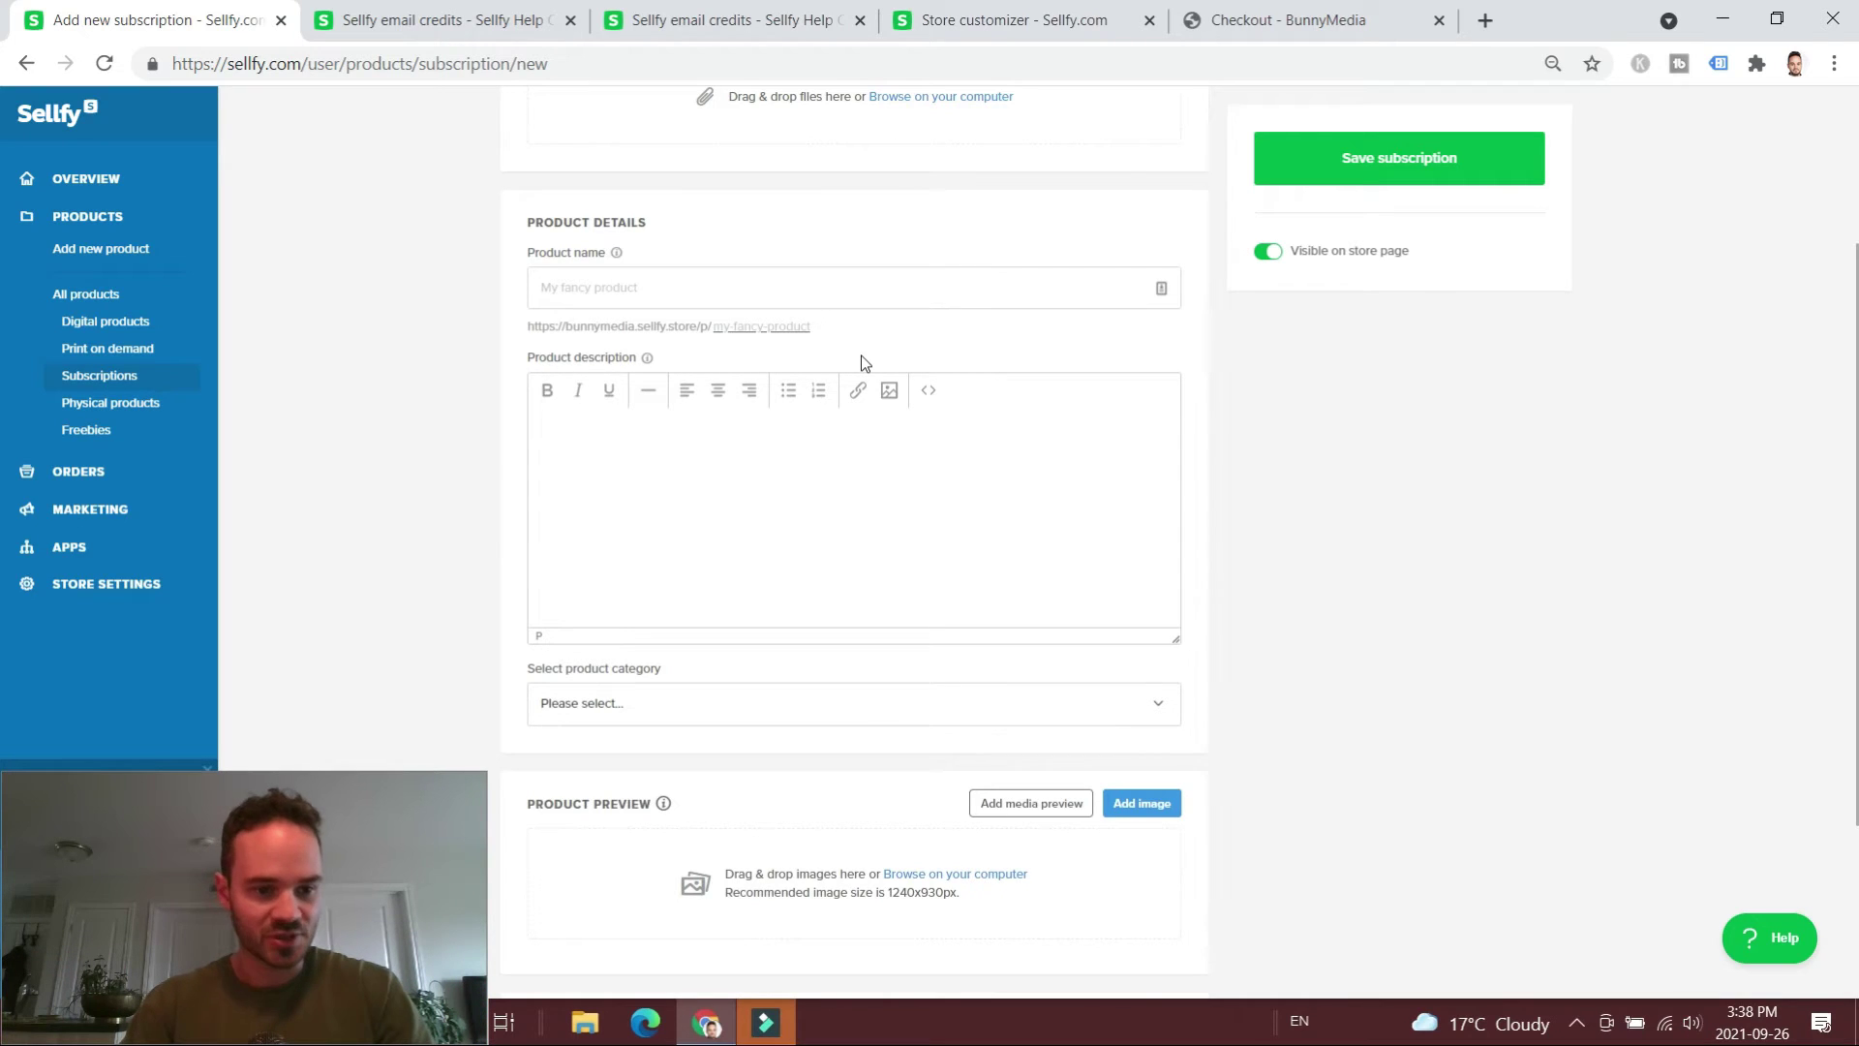
pyautogui.scroll(-2, 926, 394)
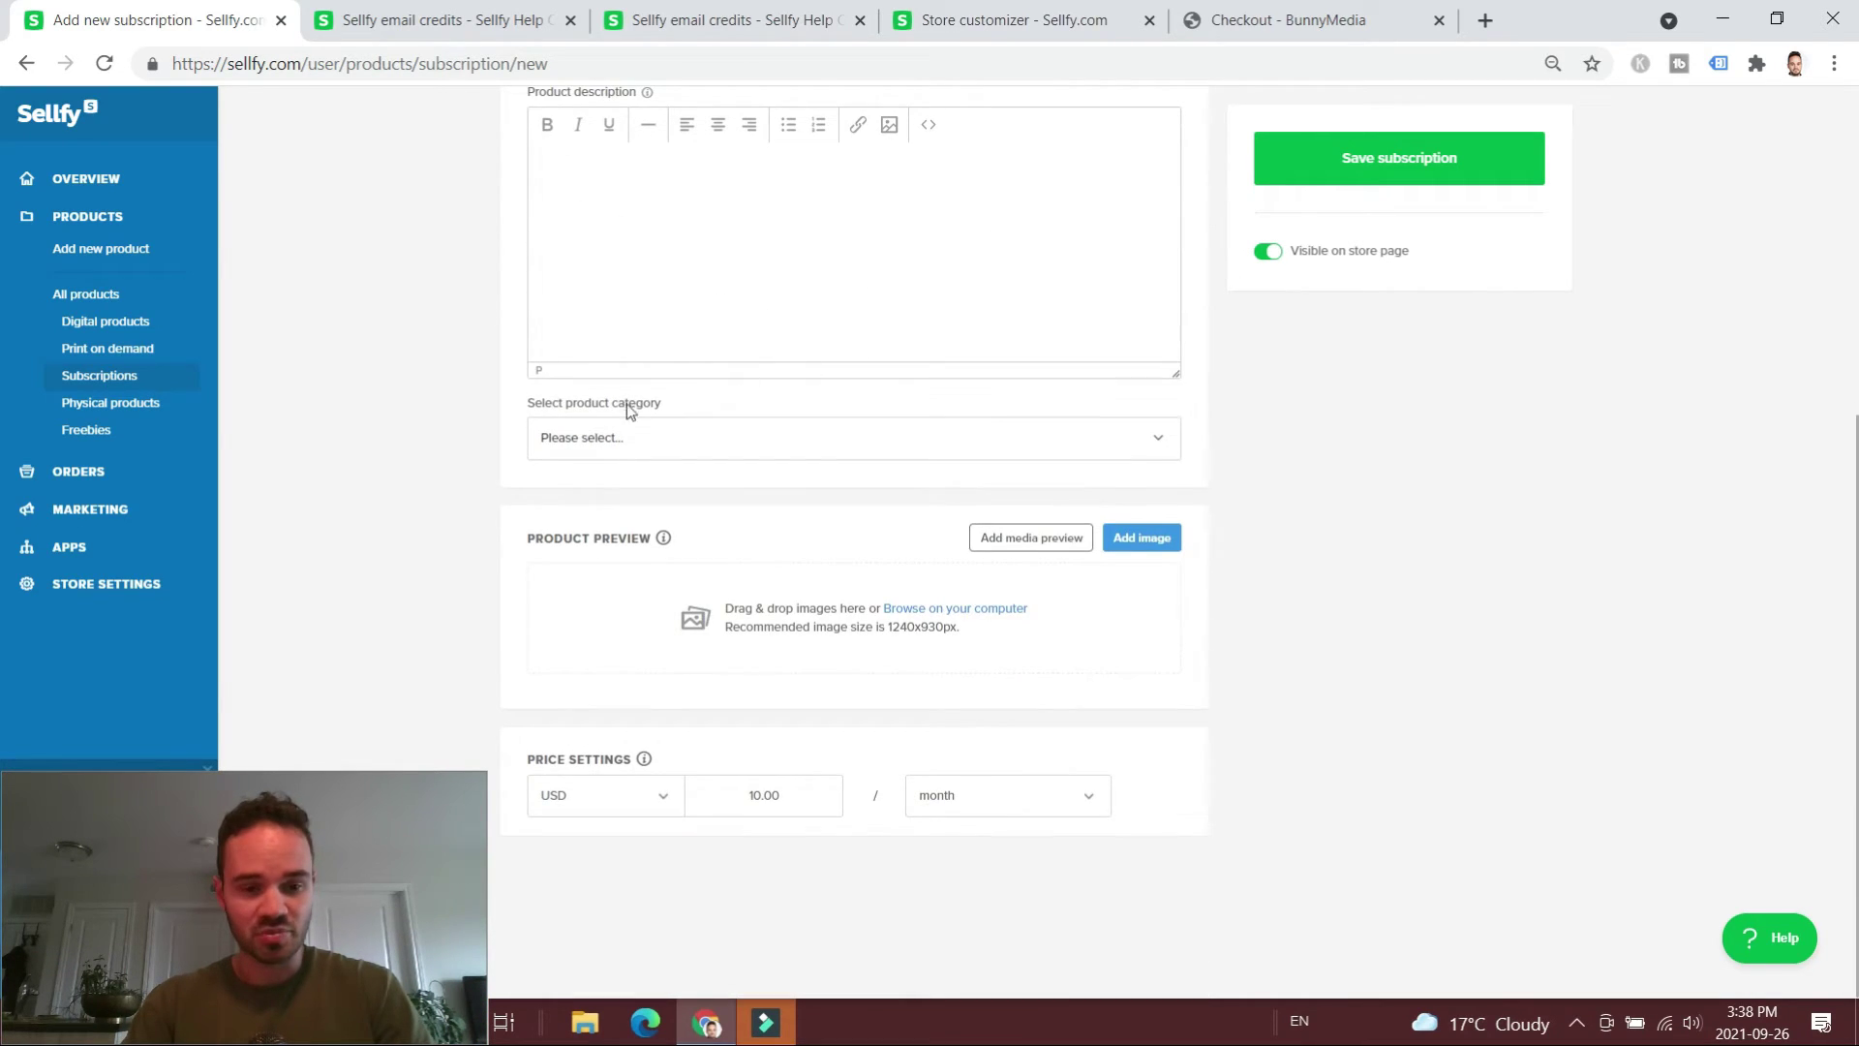
pyautogui.scroll(1, 625, 158)
pyautogui.scroll(-1, 706, 278)
pyautogui.click(1023, 796)
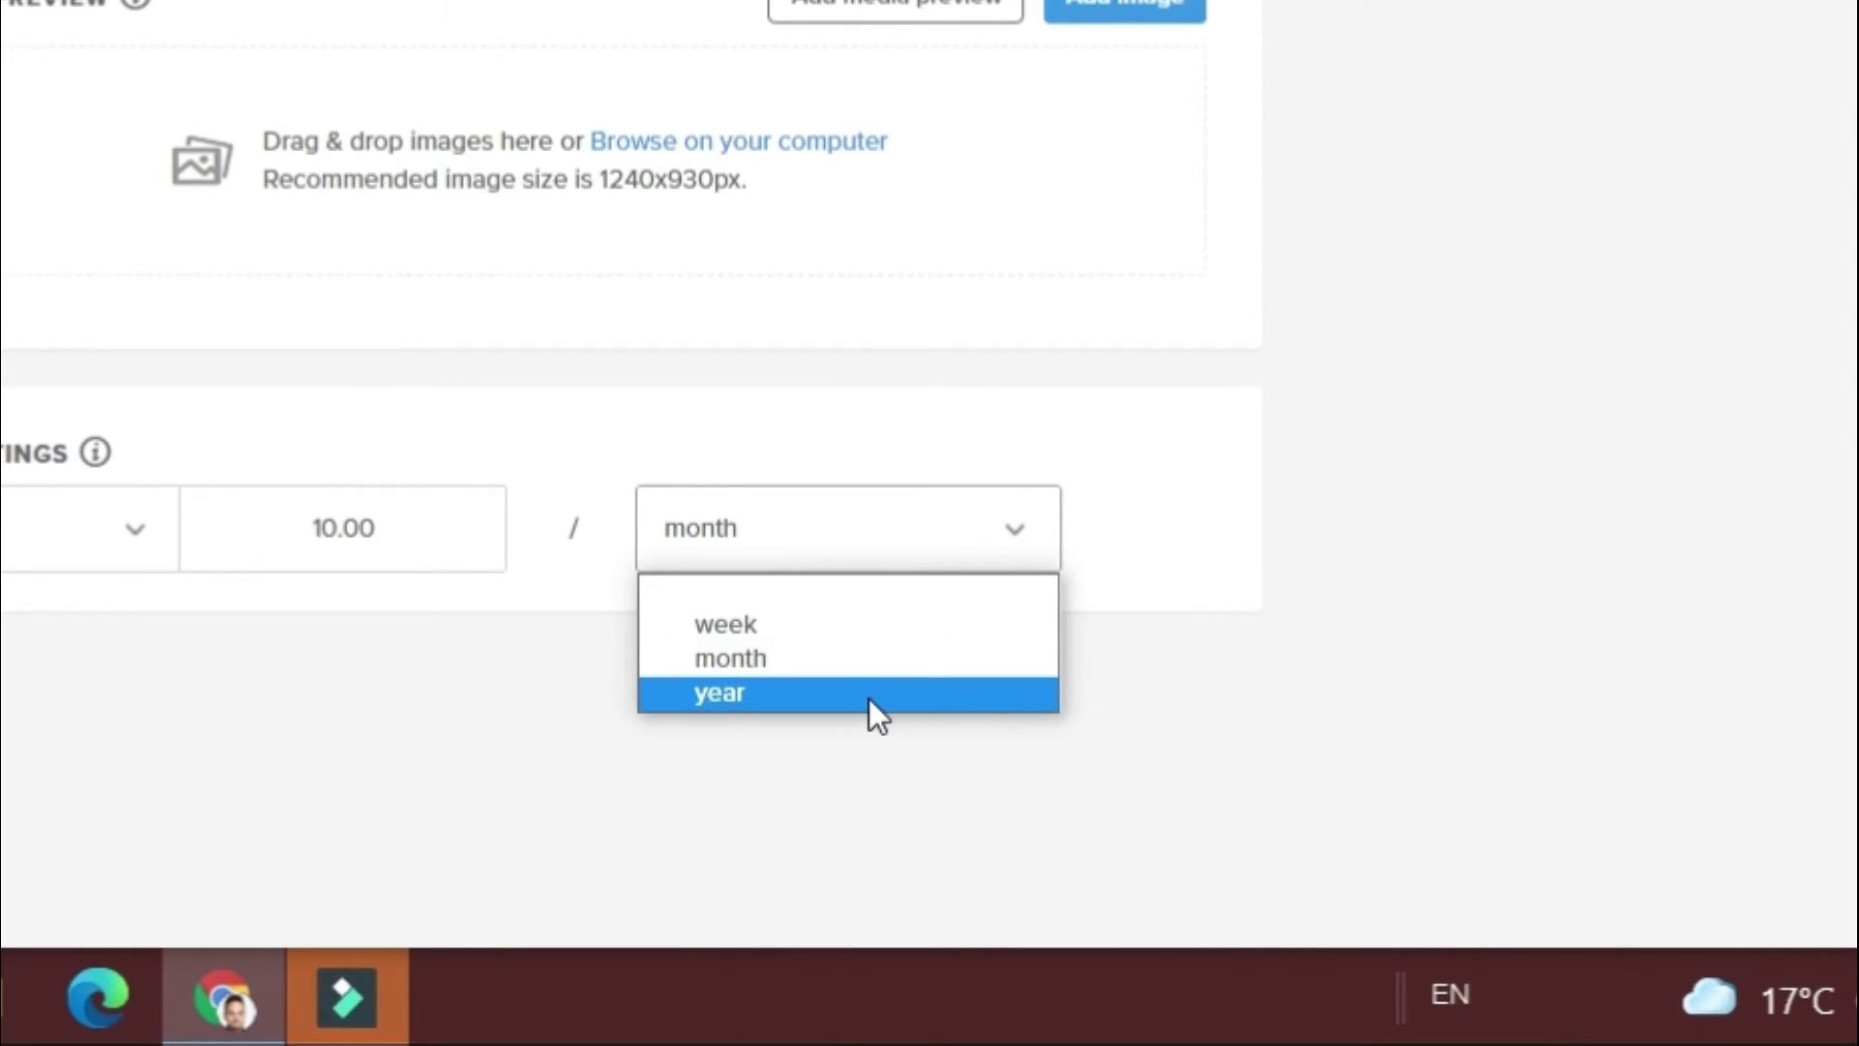
pyautogui.click(1573, 383)
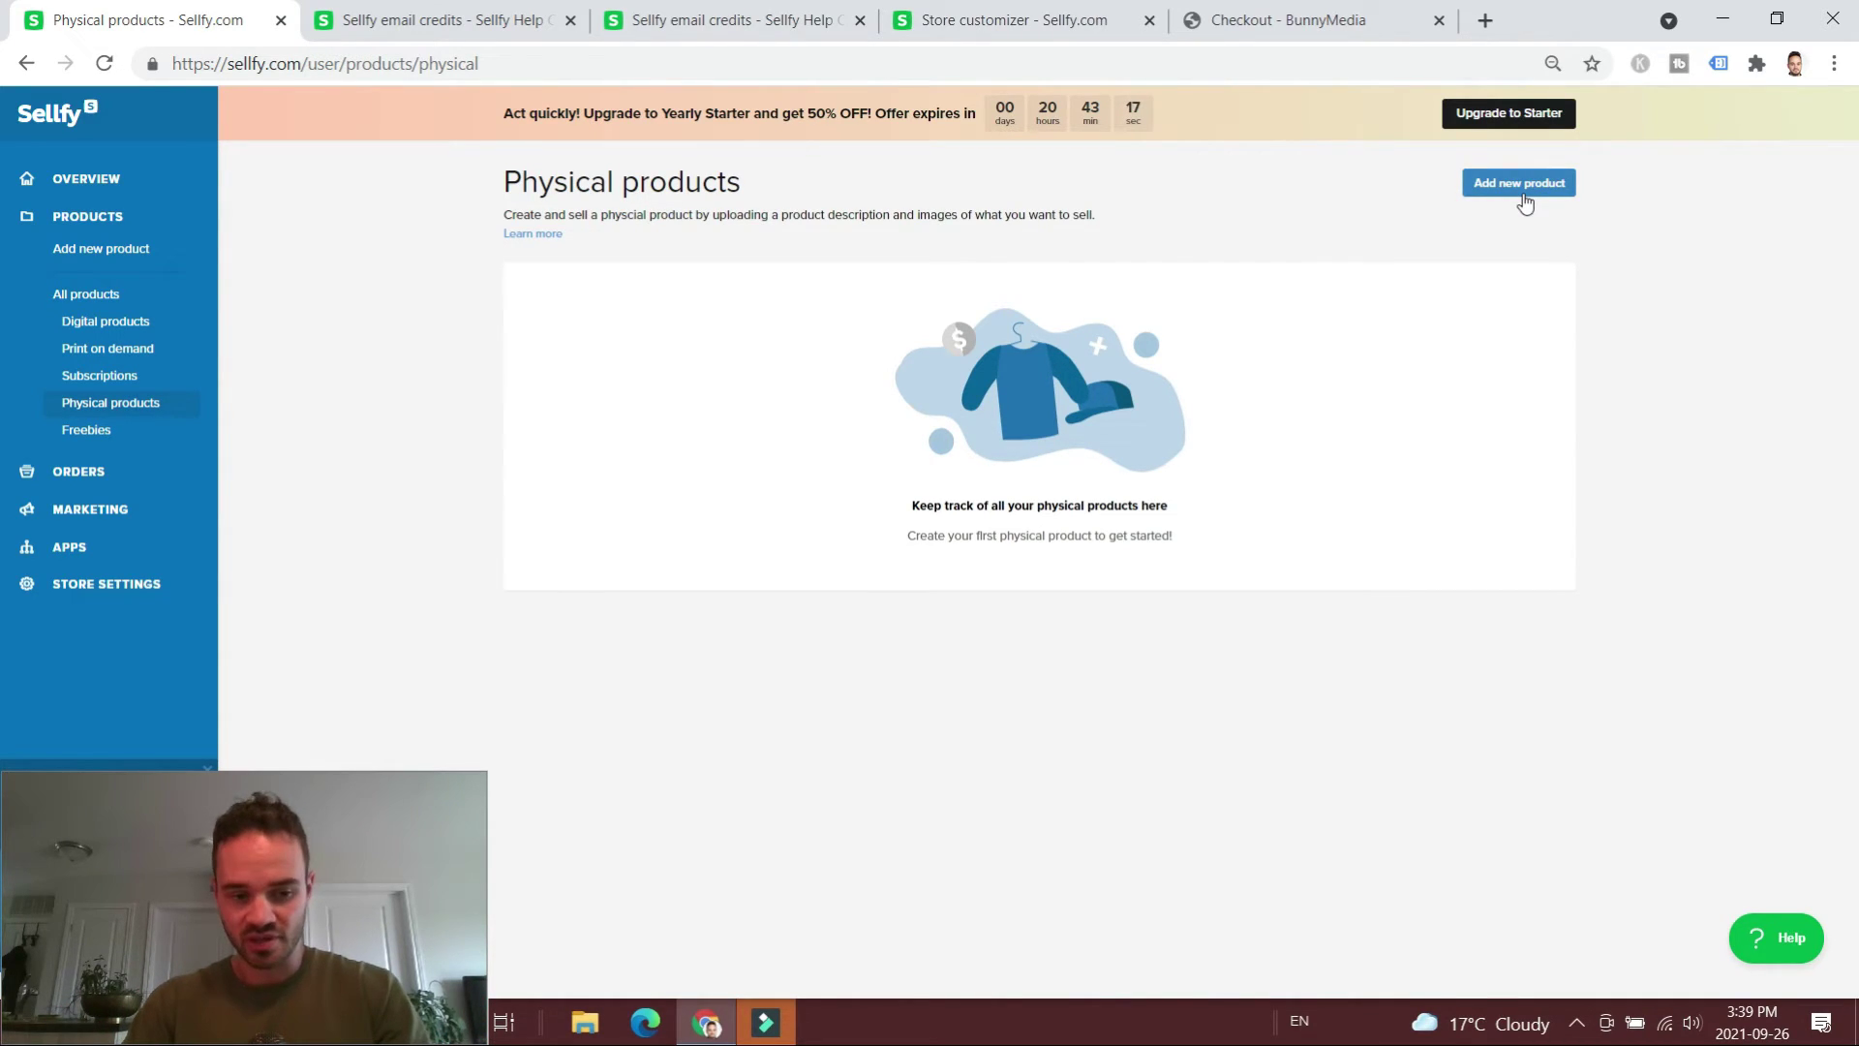
# - Open a new physical product form and look through its details, preview, price, stock and variant settings
pyautogui.click(1524, 201)
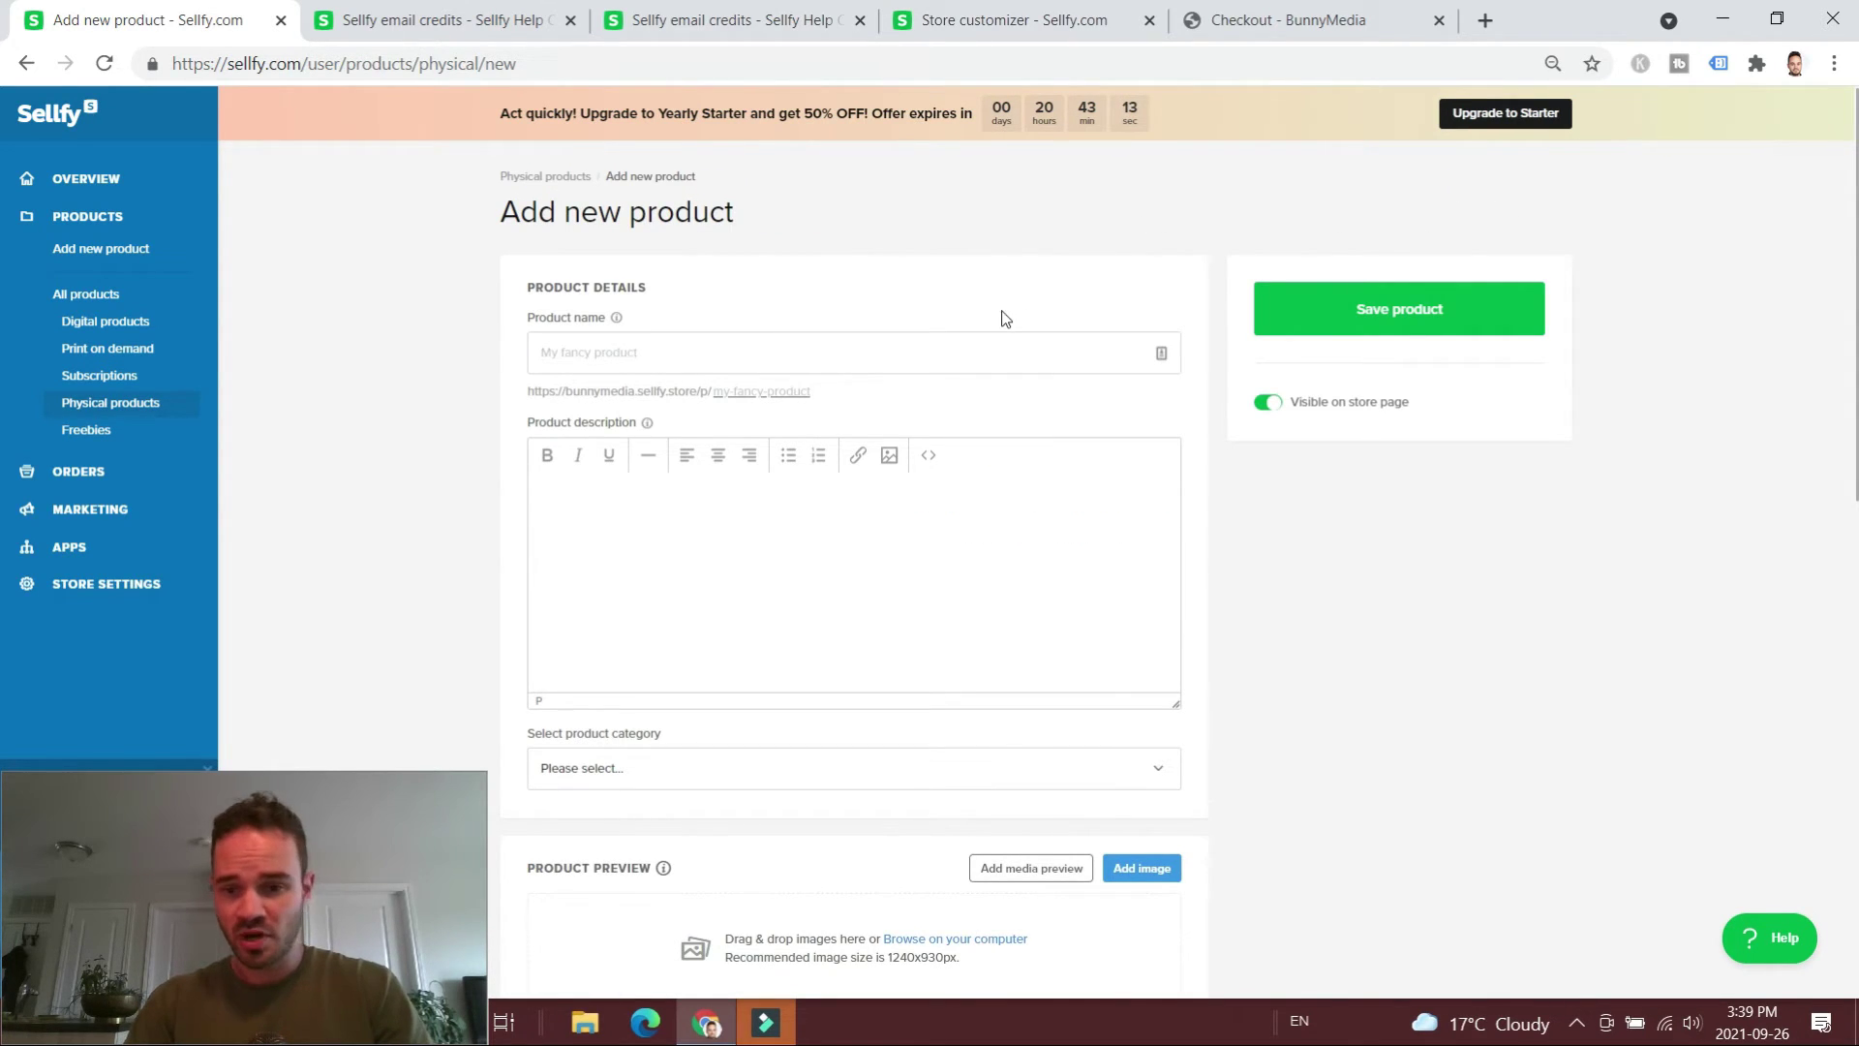
pyautogui.scroll(-7, 747, 321)
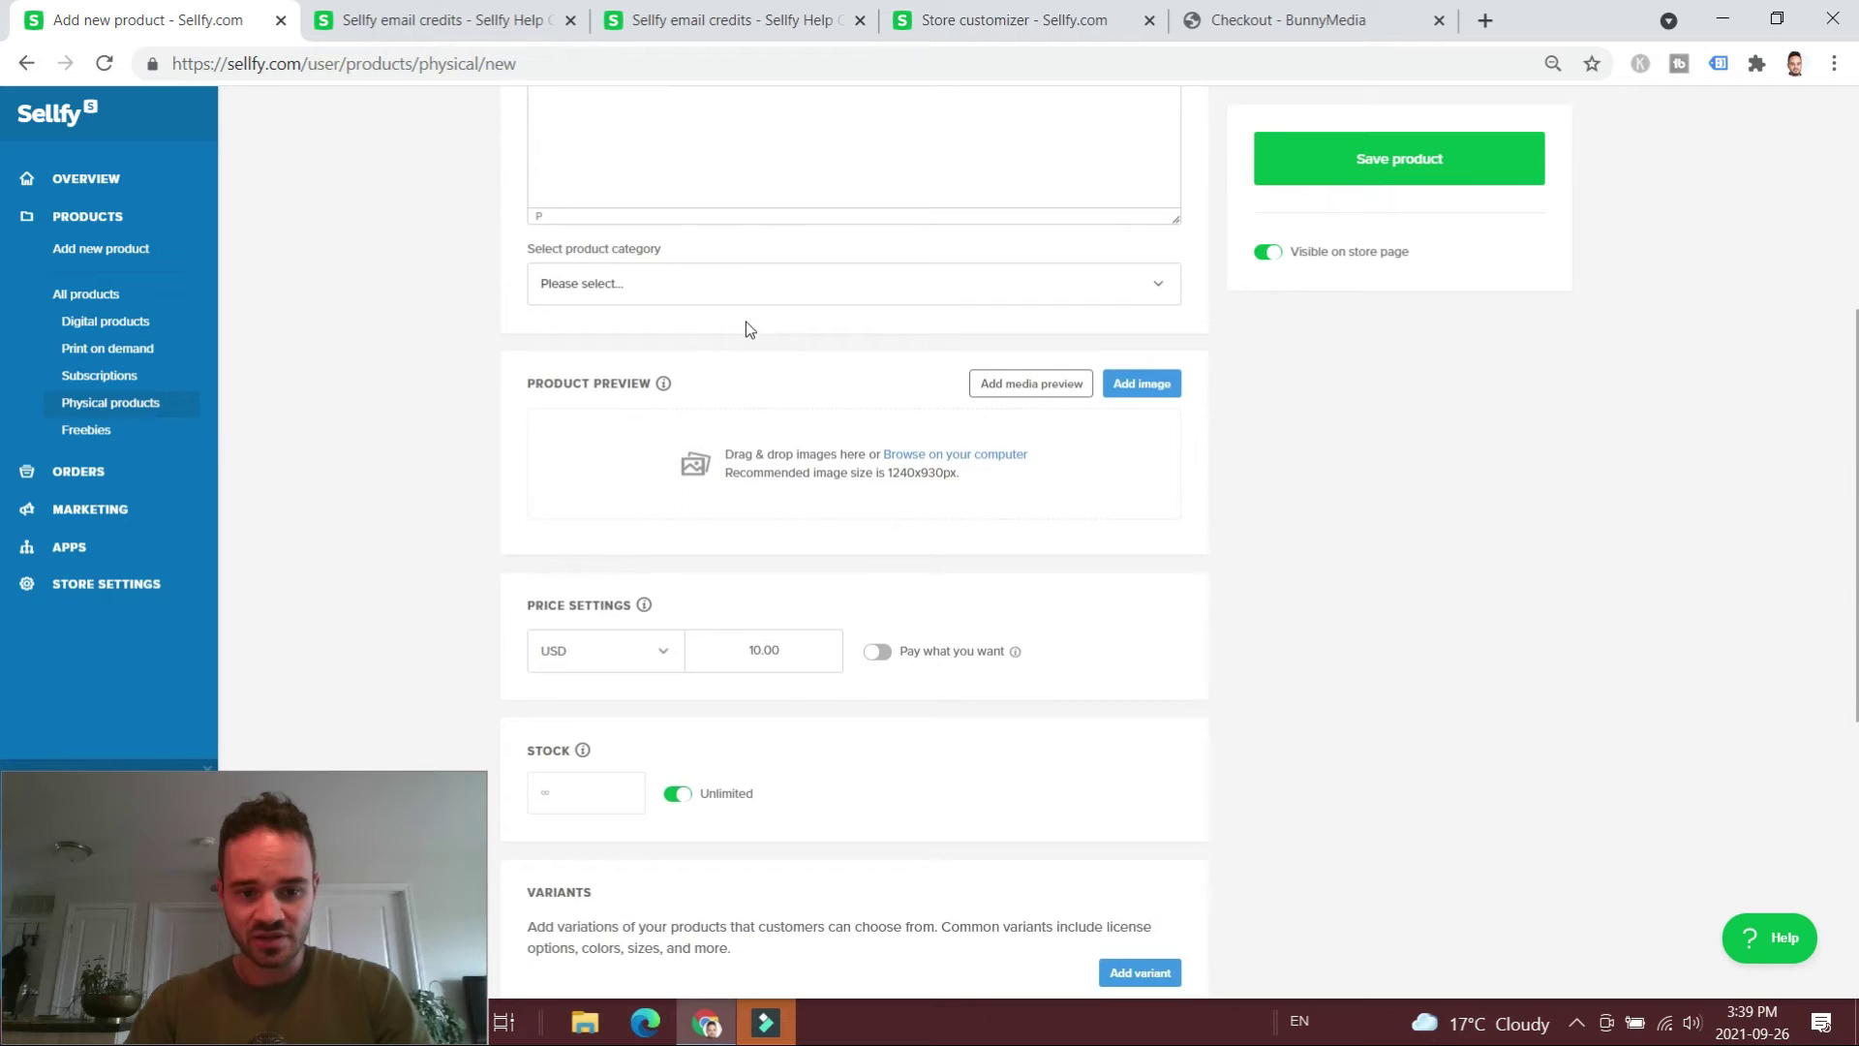
pyautogui.scroll(-1, 770, 392)
pyautogui.scroll(-4, 678, 475)
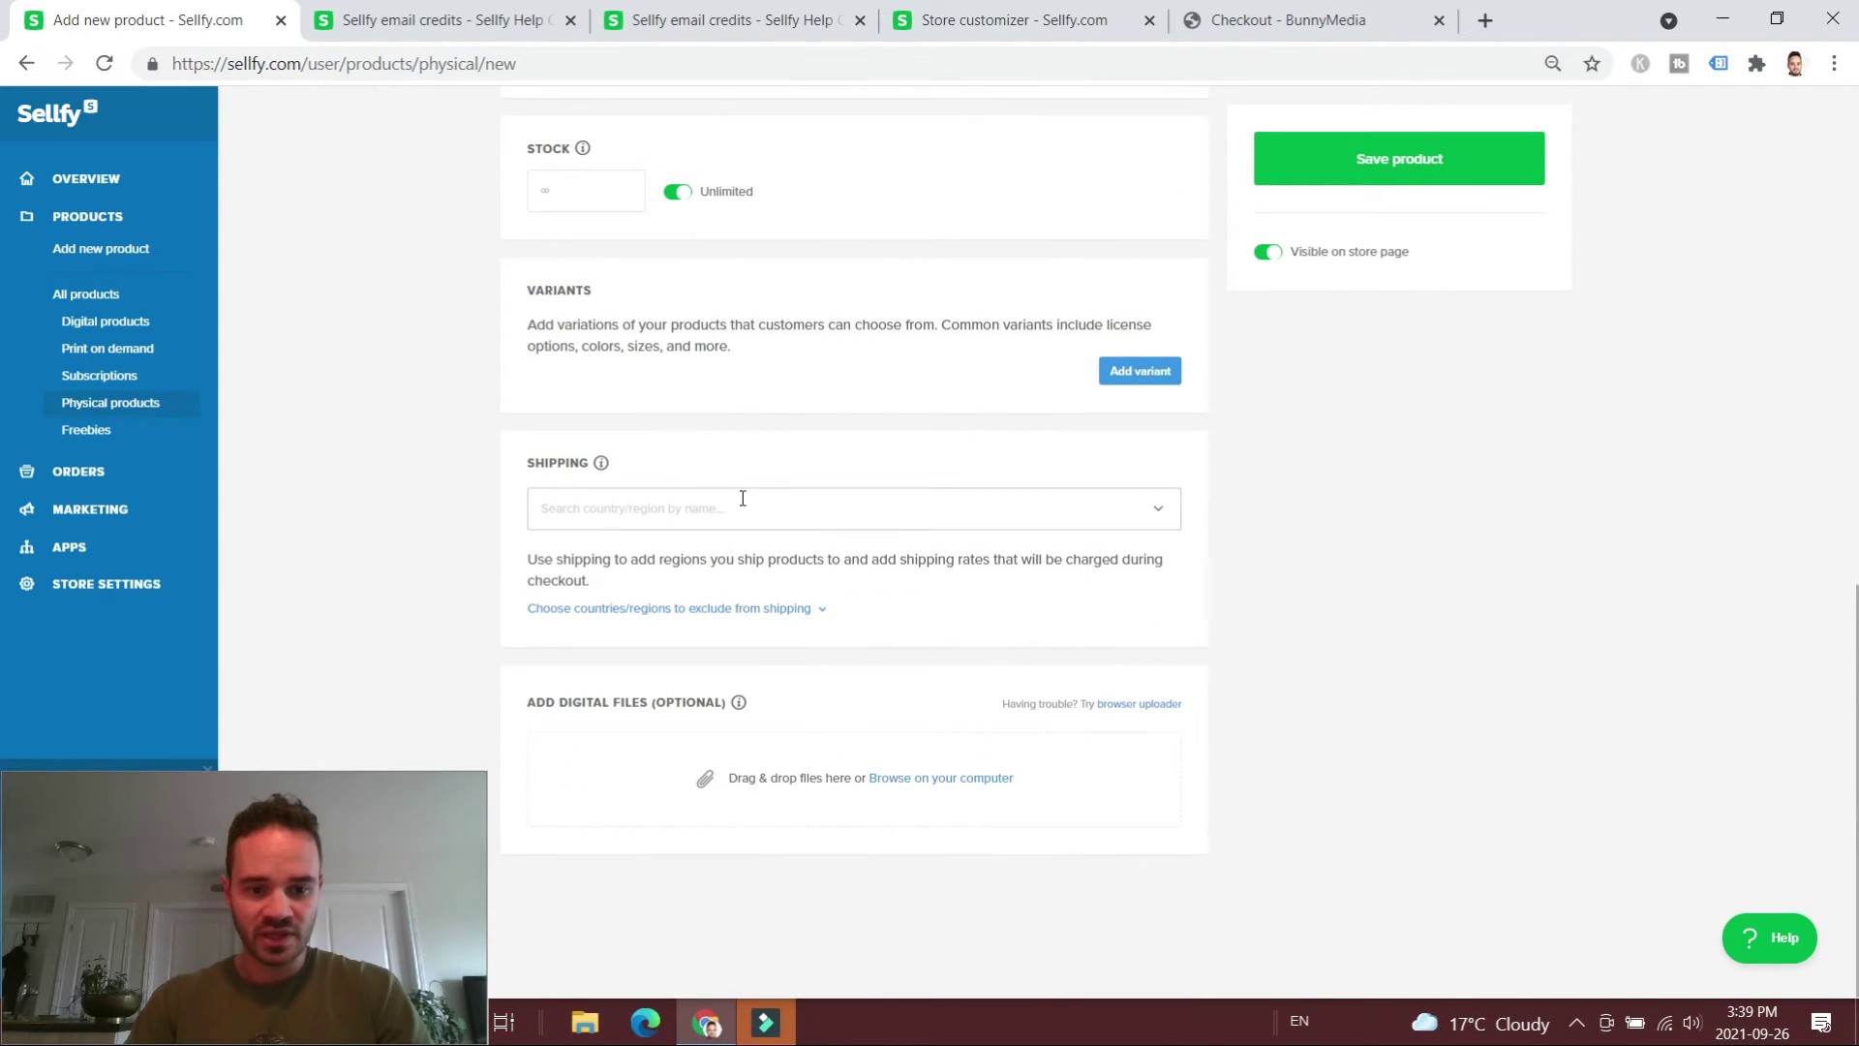
# - Examine the physical product's shipping options, including the list of countries and regions and the choice of regions to exclude
pyautogui.click(679, 518)
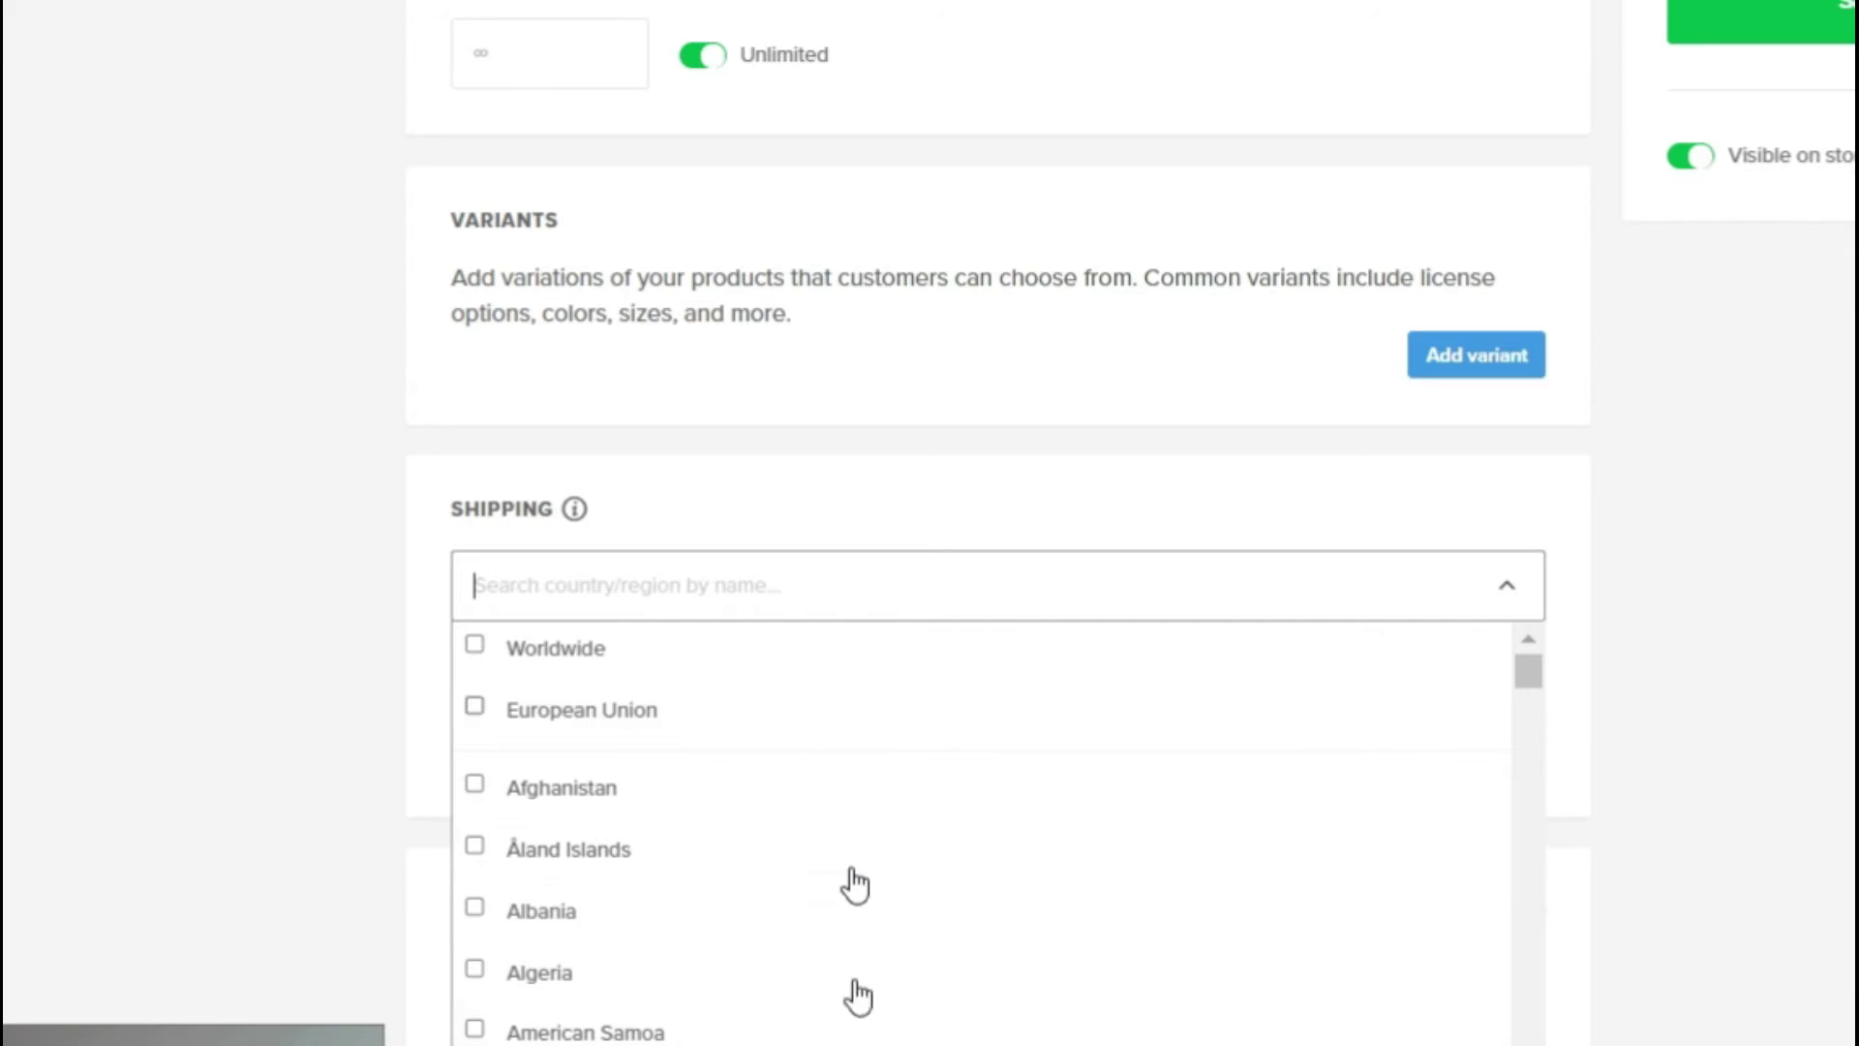
pyautogui.scroll(-10, 630, 826)
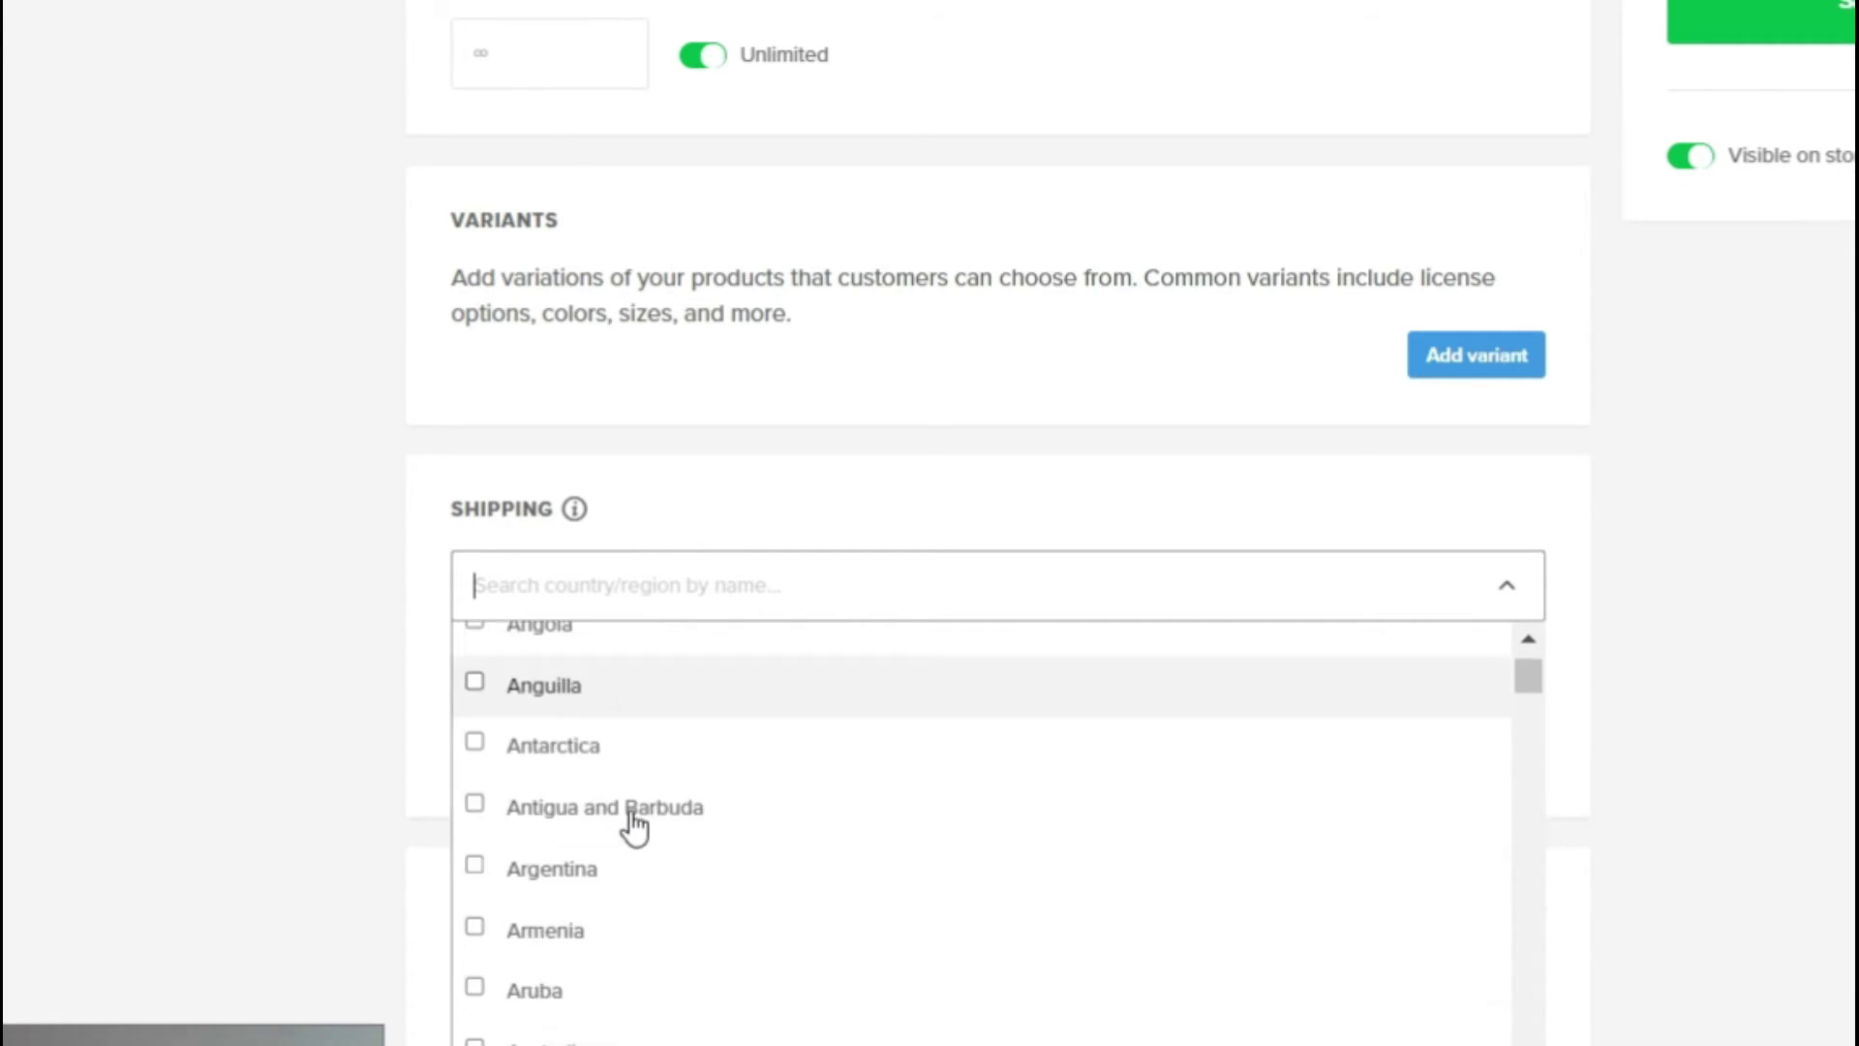
pyautogui.press('Escape')
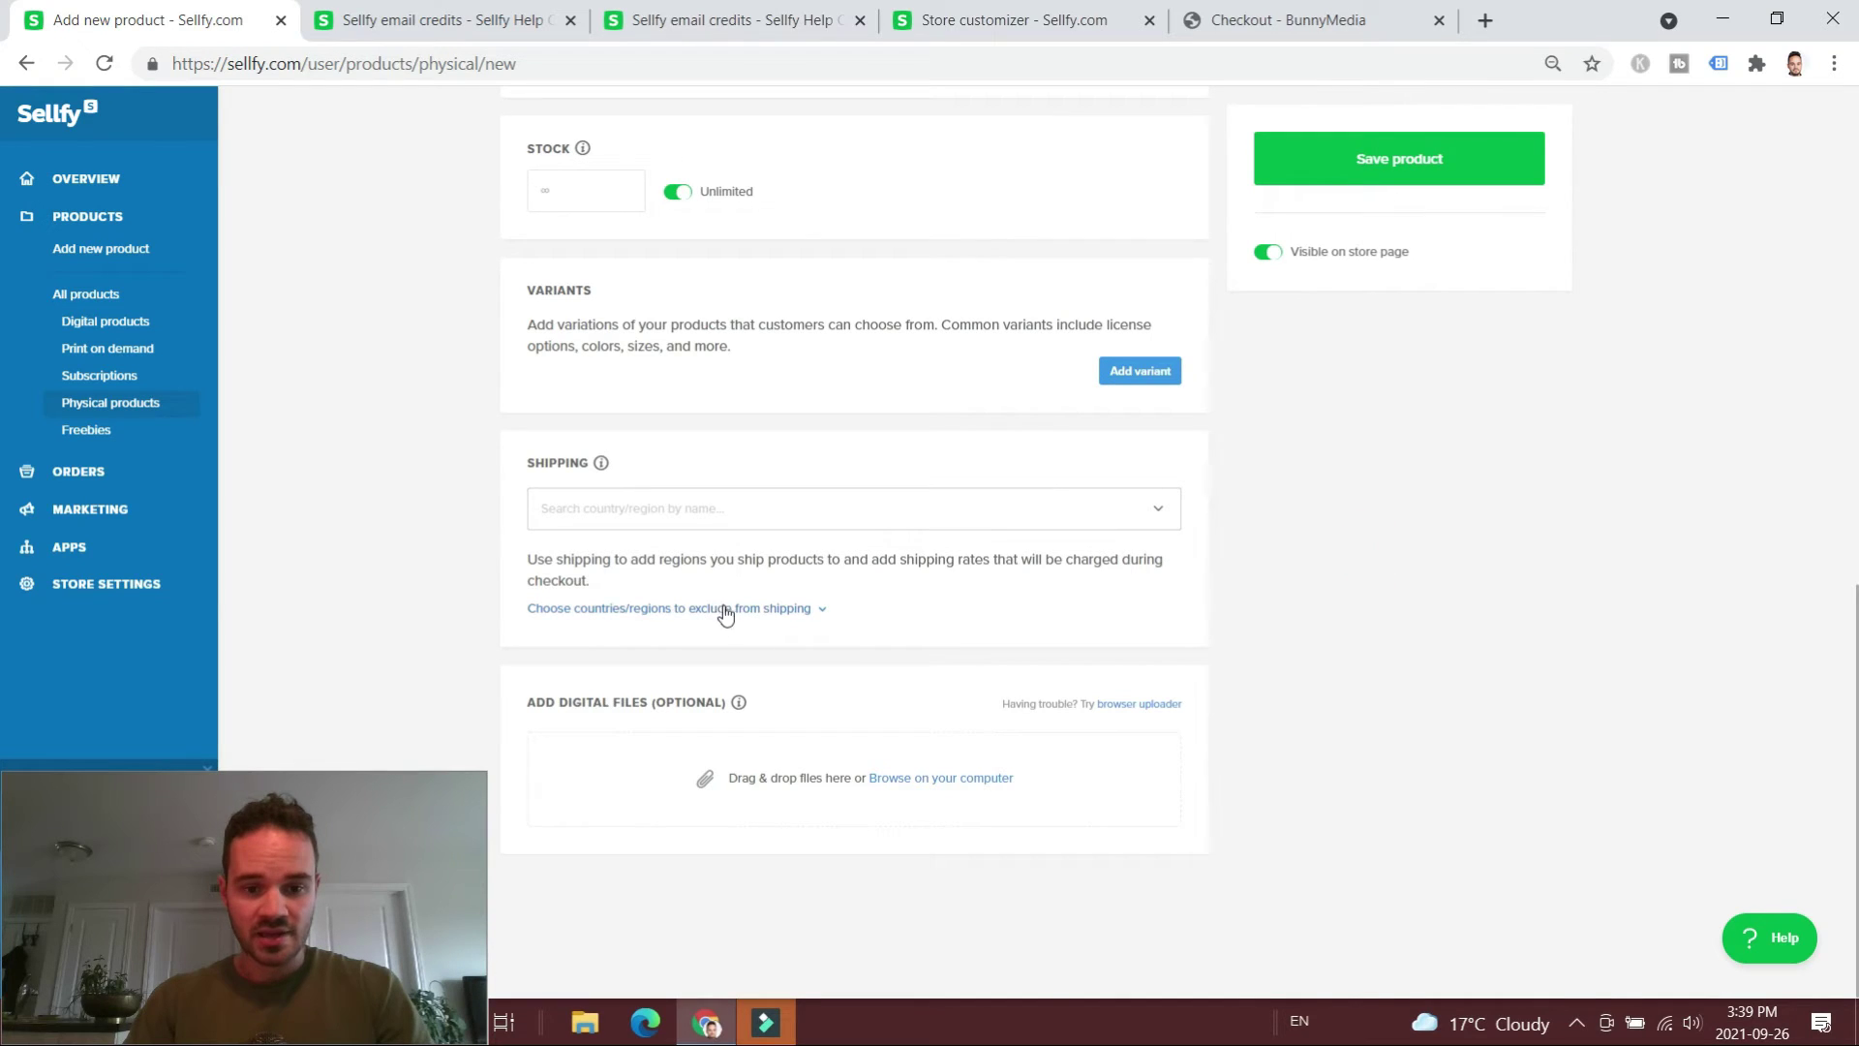
pyautogui.click(800, 609)
pyautogui.scroll(-2, 764, 598)
pyautogui.scroll(2, 815, 608)
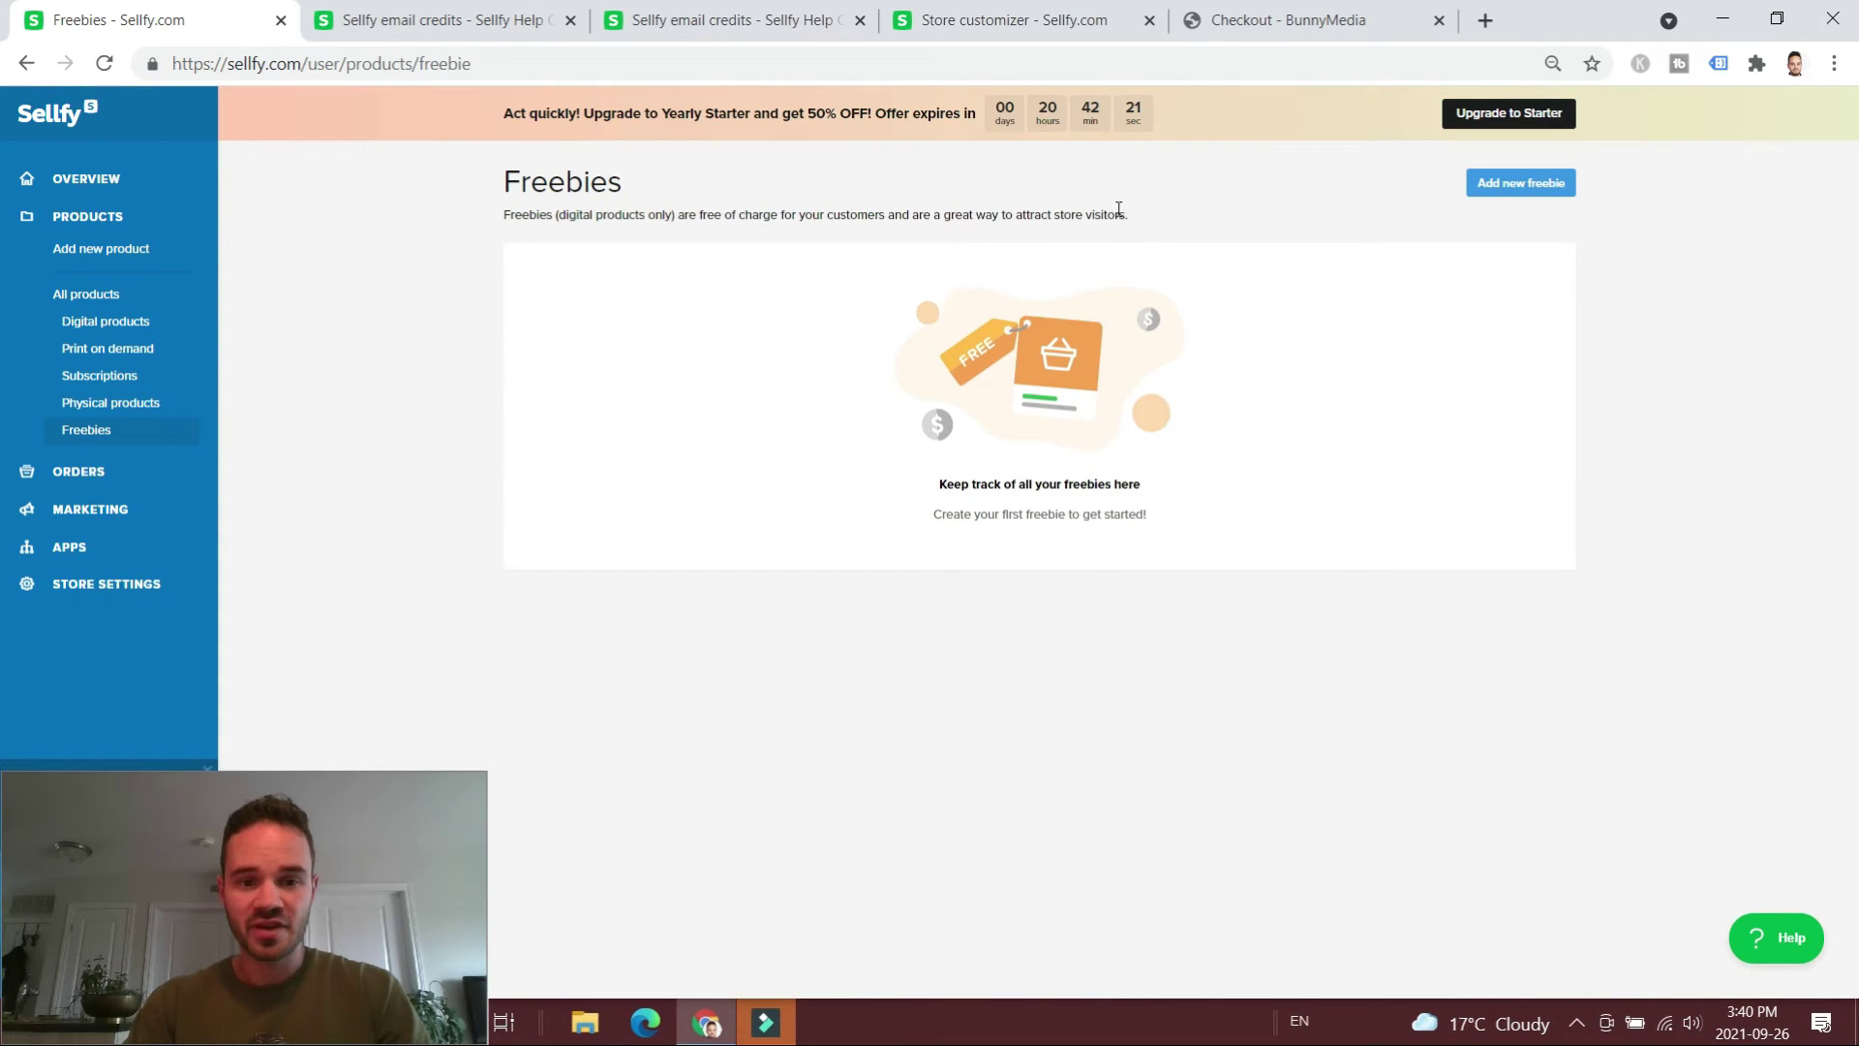
# - Read the description of freebies, open a new freebie form and examine its file, details and preview settings
pyautogui.moveTo(1135, 217); pyautogui.dragTo(525, 217)
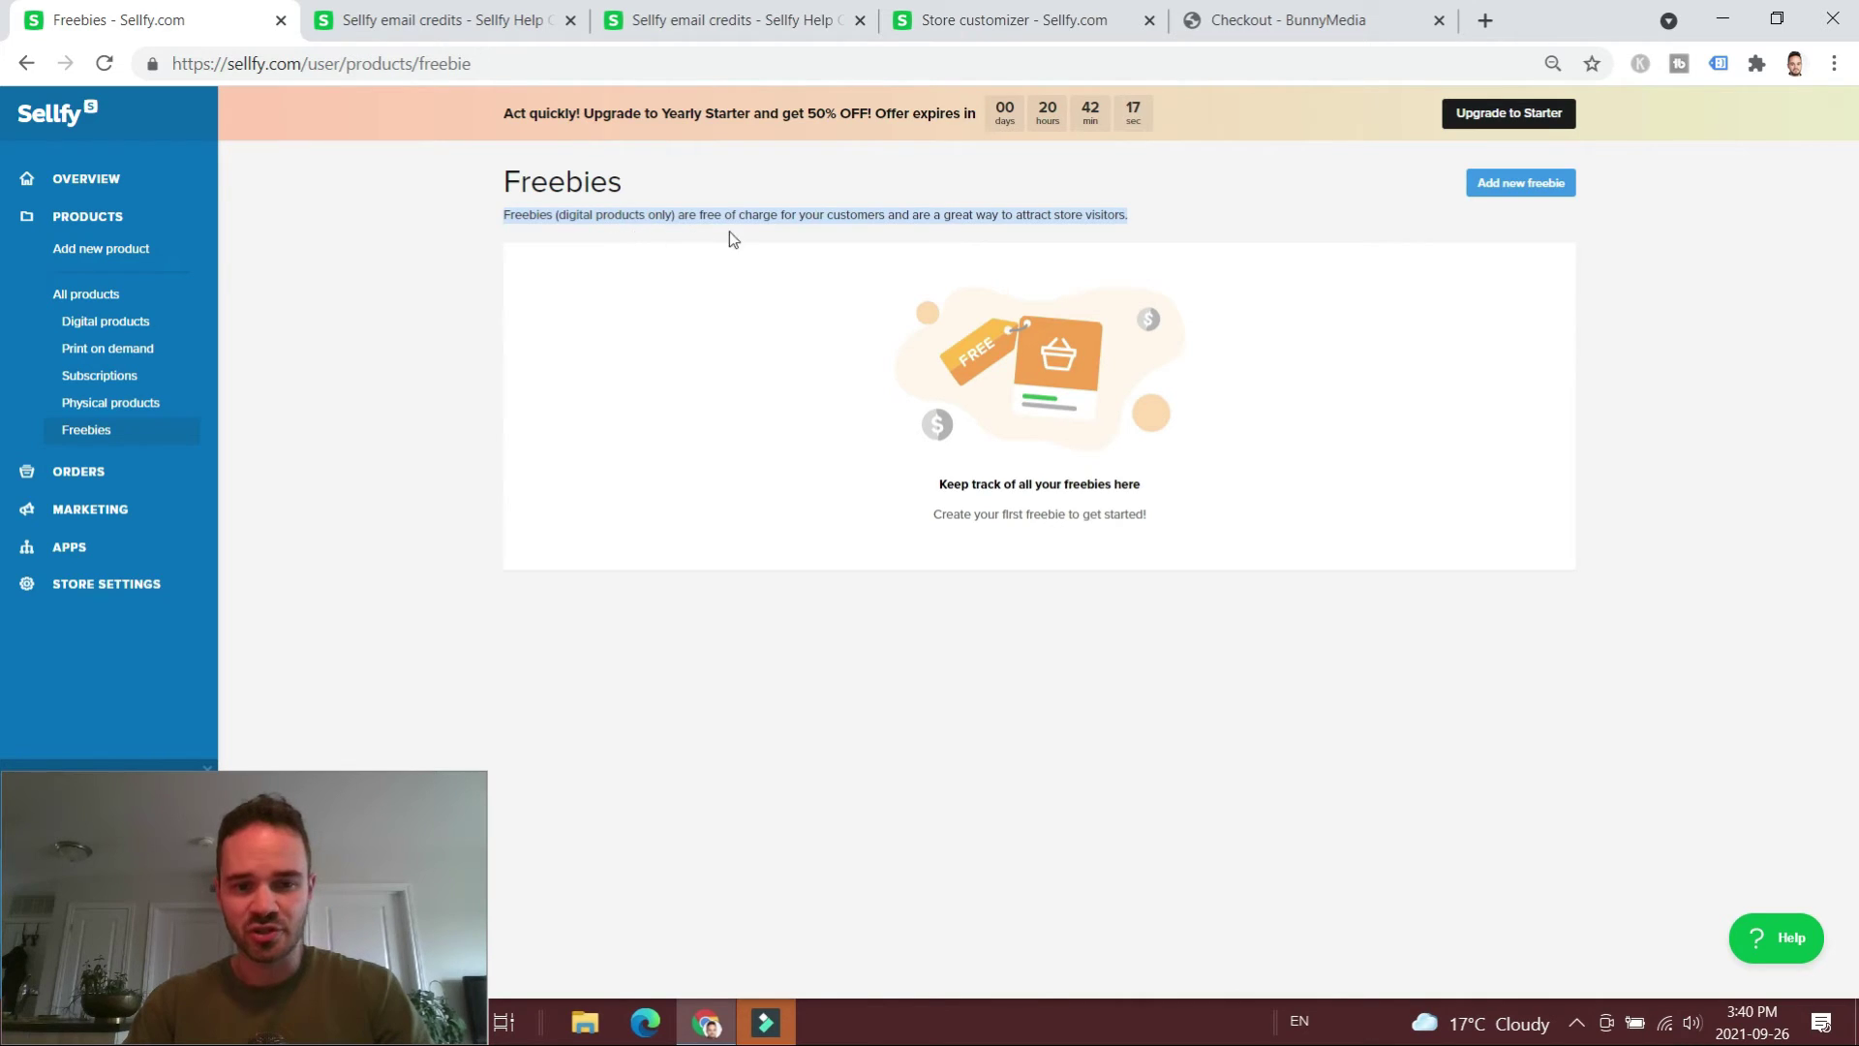
pyautogui.moveTo(826, 213); pyautogui.dragTo(1114, 210)
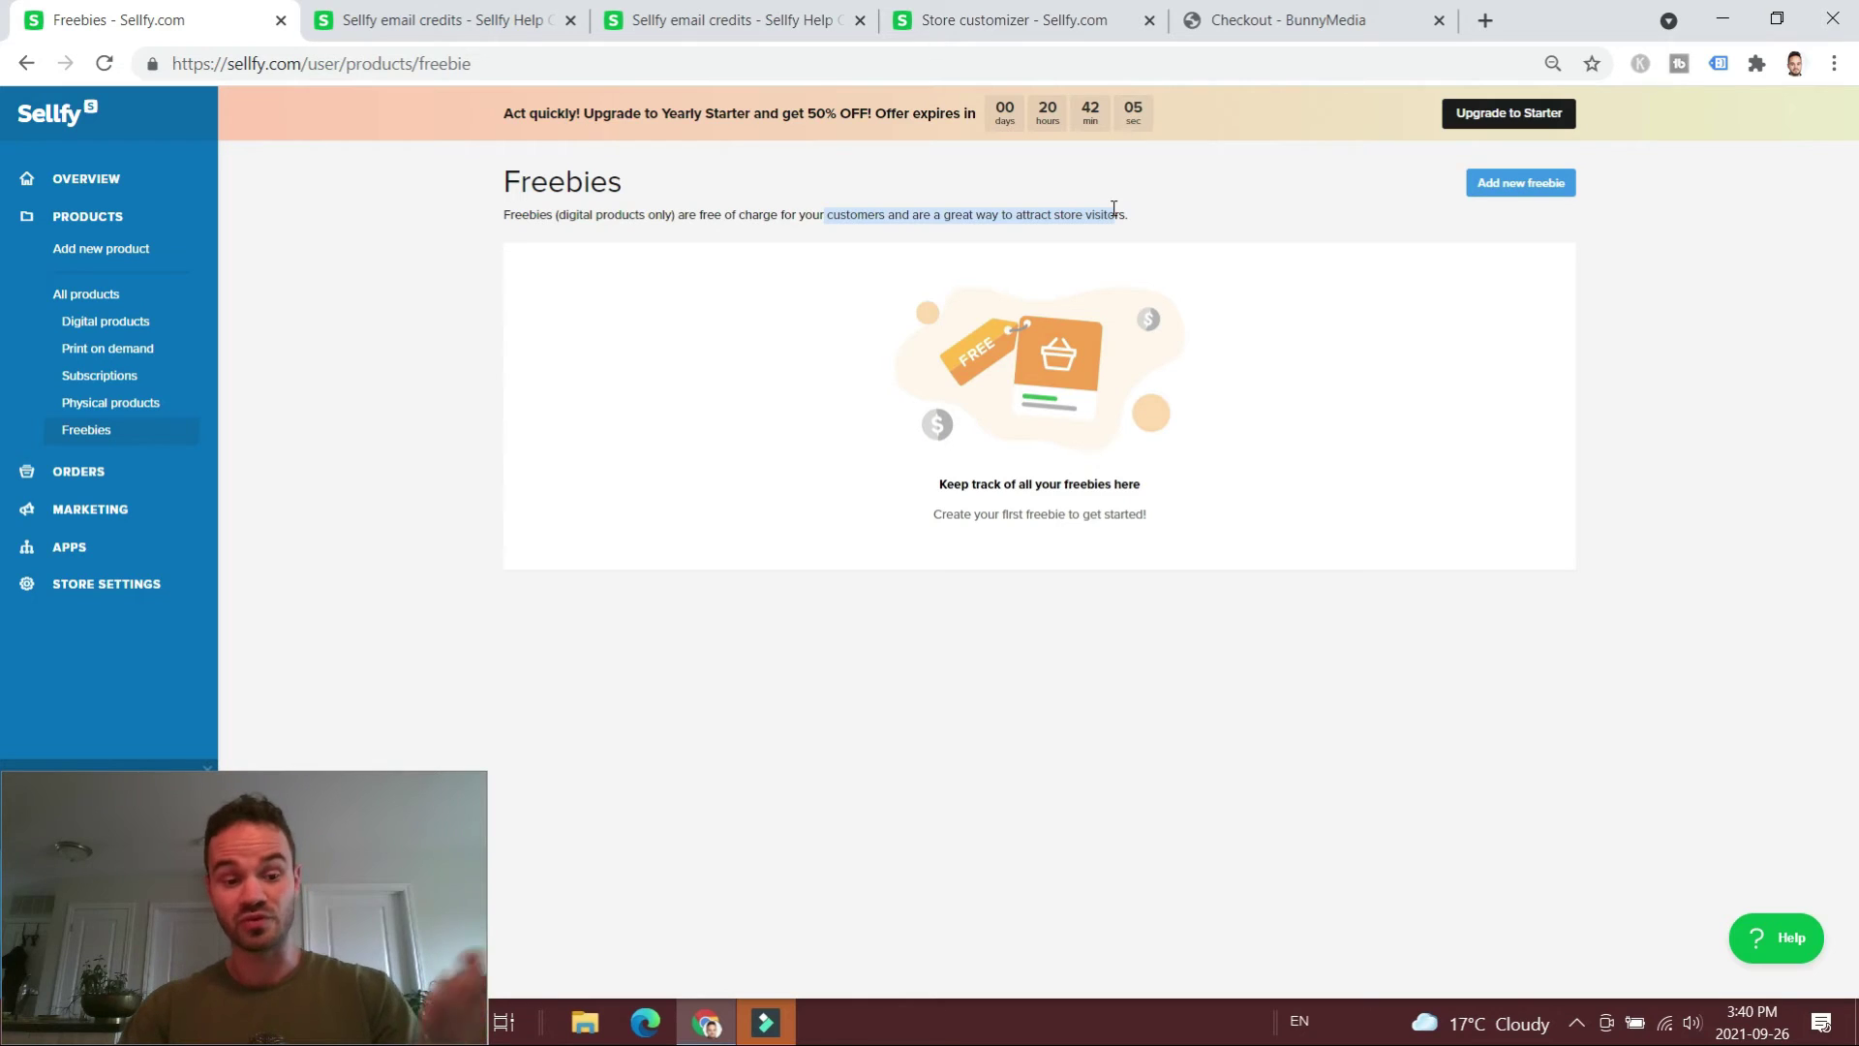
pyautogui.click(1507, 202)
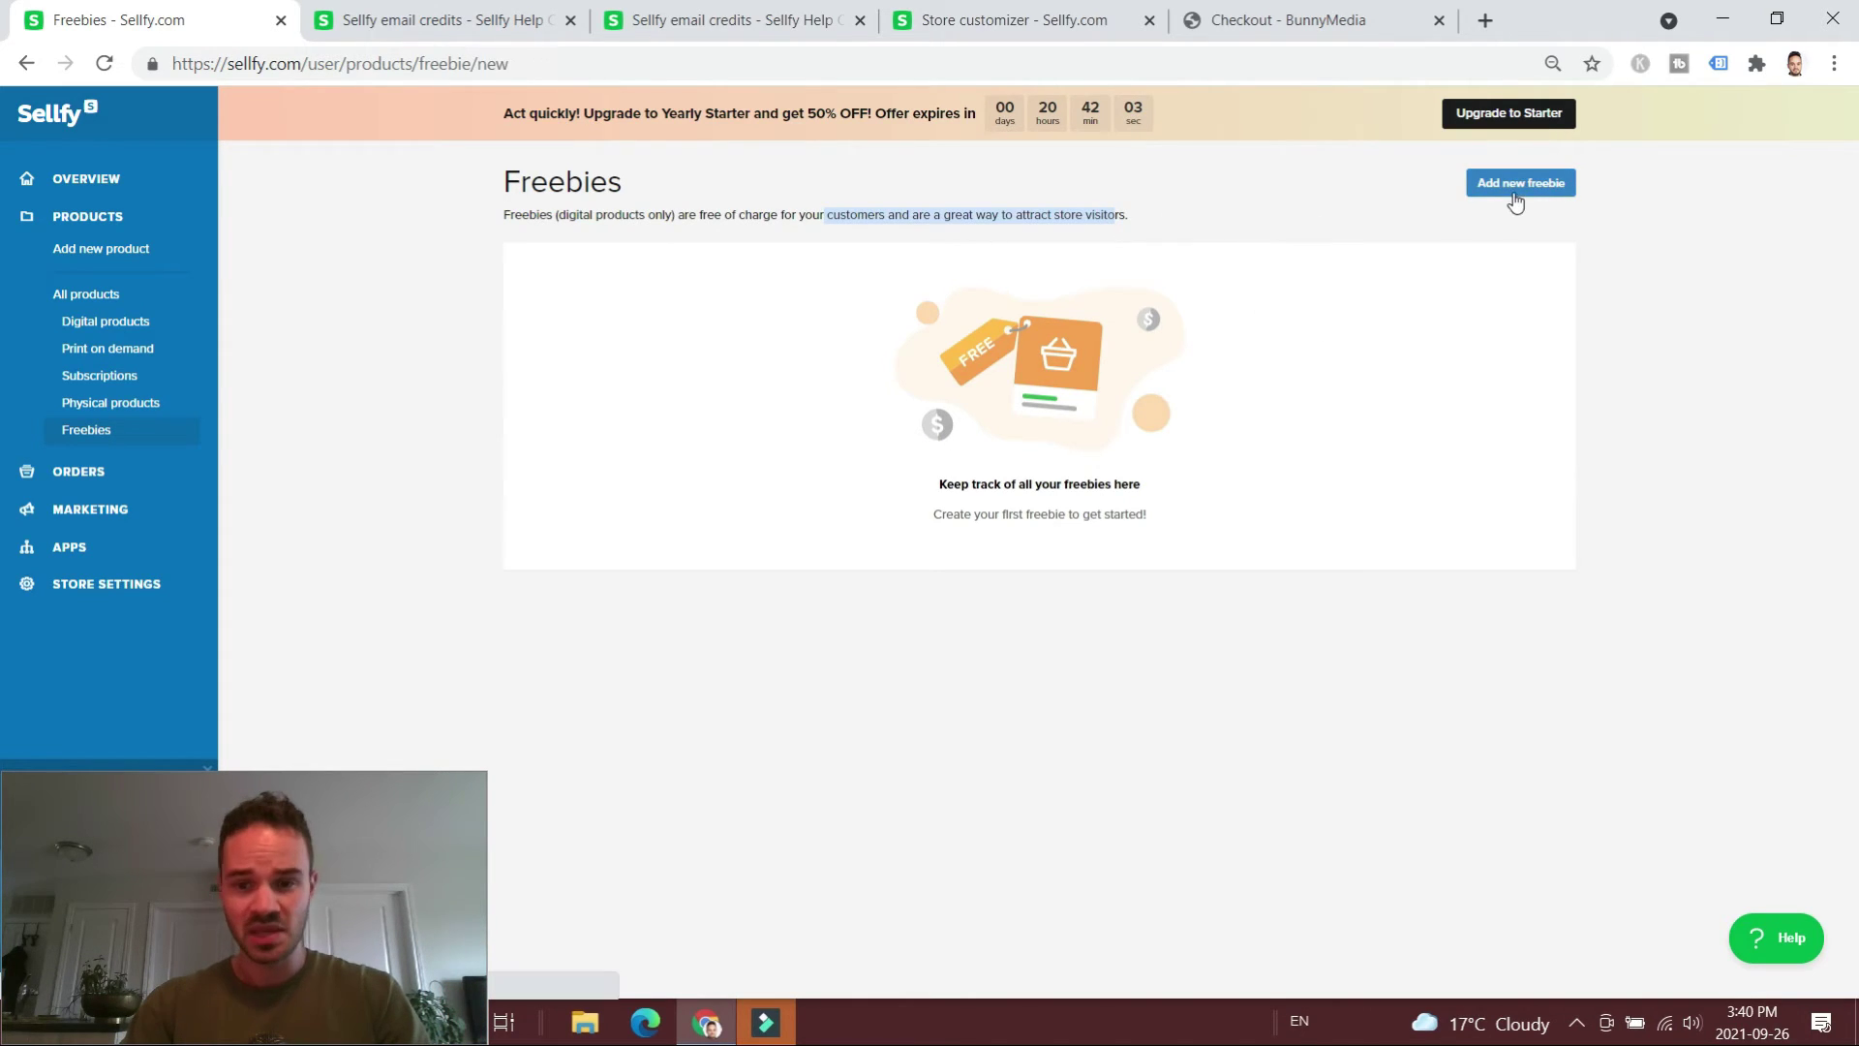
pyautogui.scroll(-3, 893, 259)
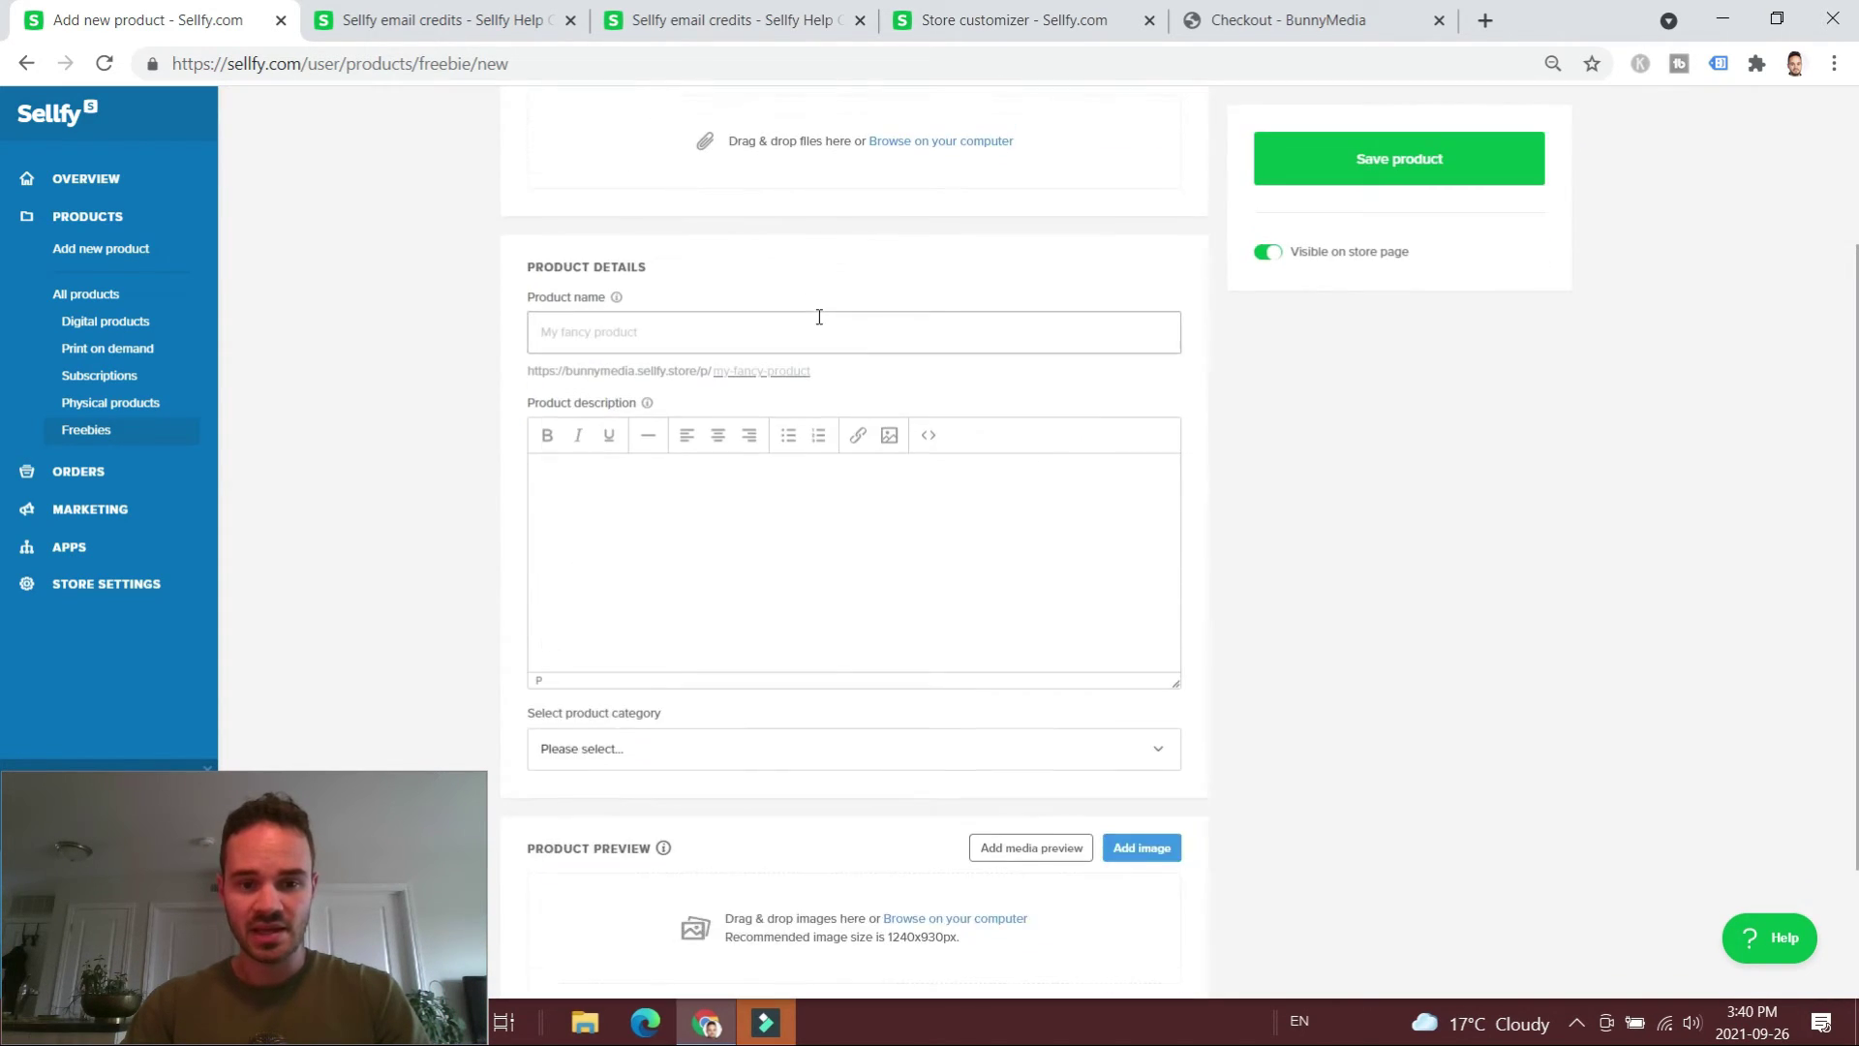
pyautogui.scroll(3, 817, 316)
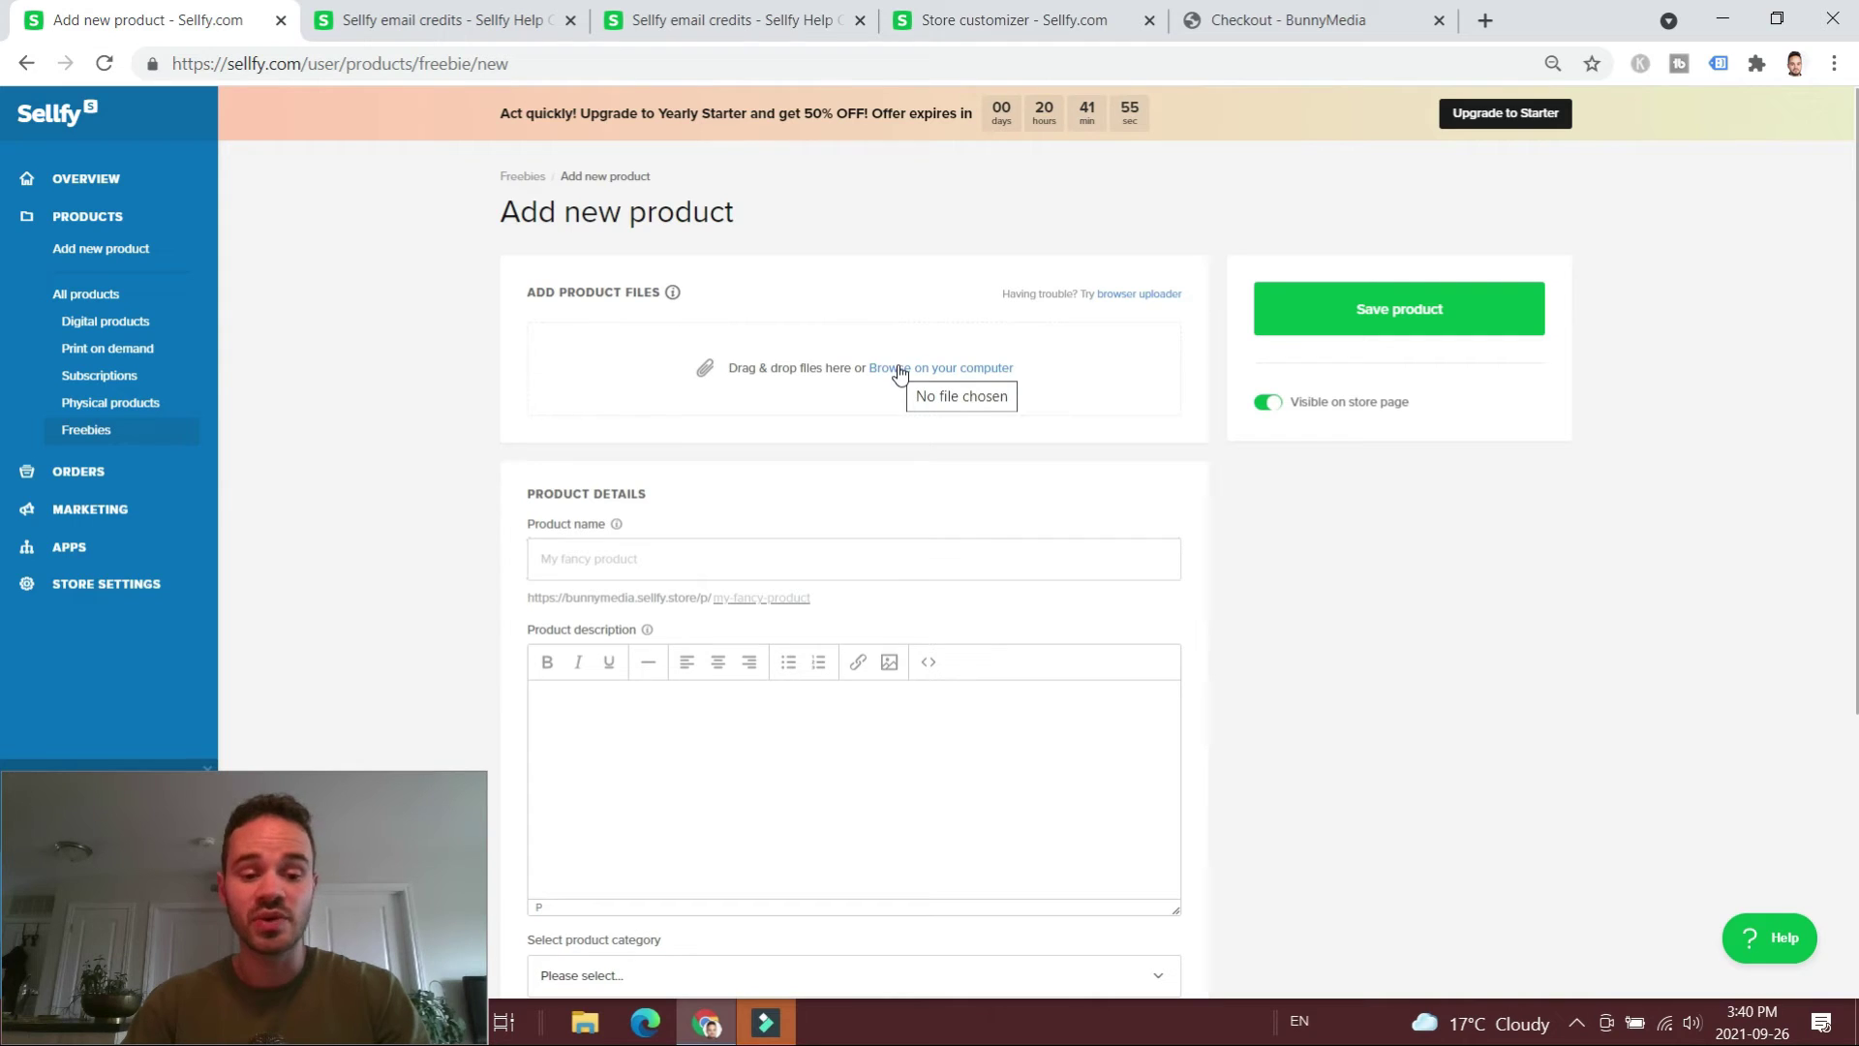
pyautogui.scroll(-3, 717, 451)
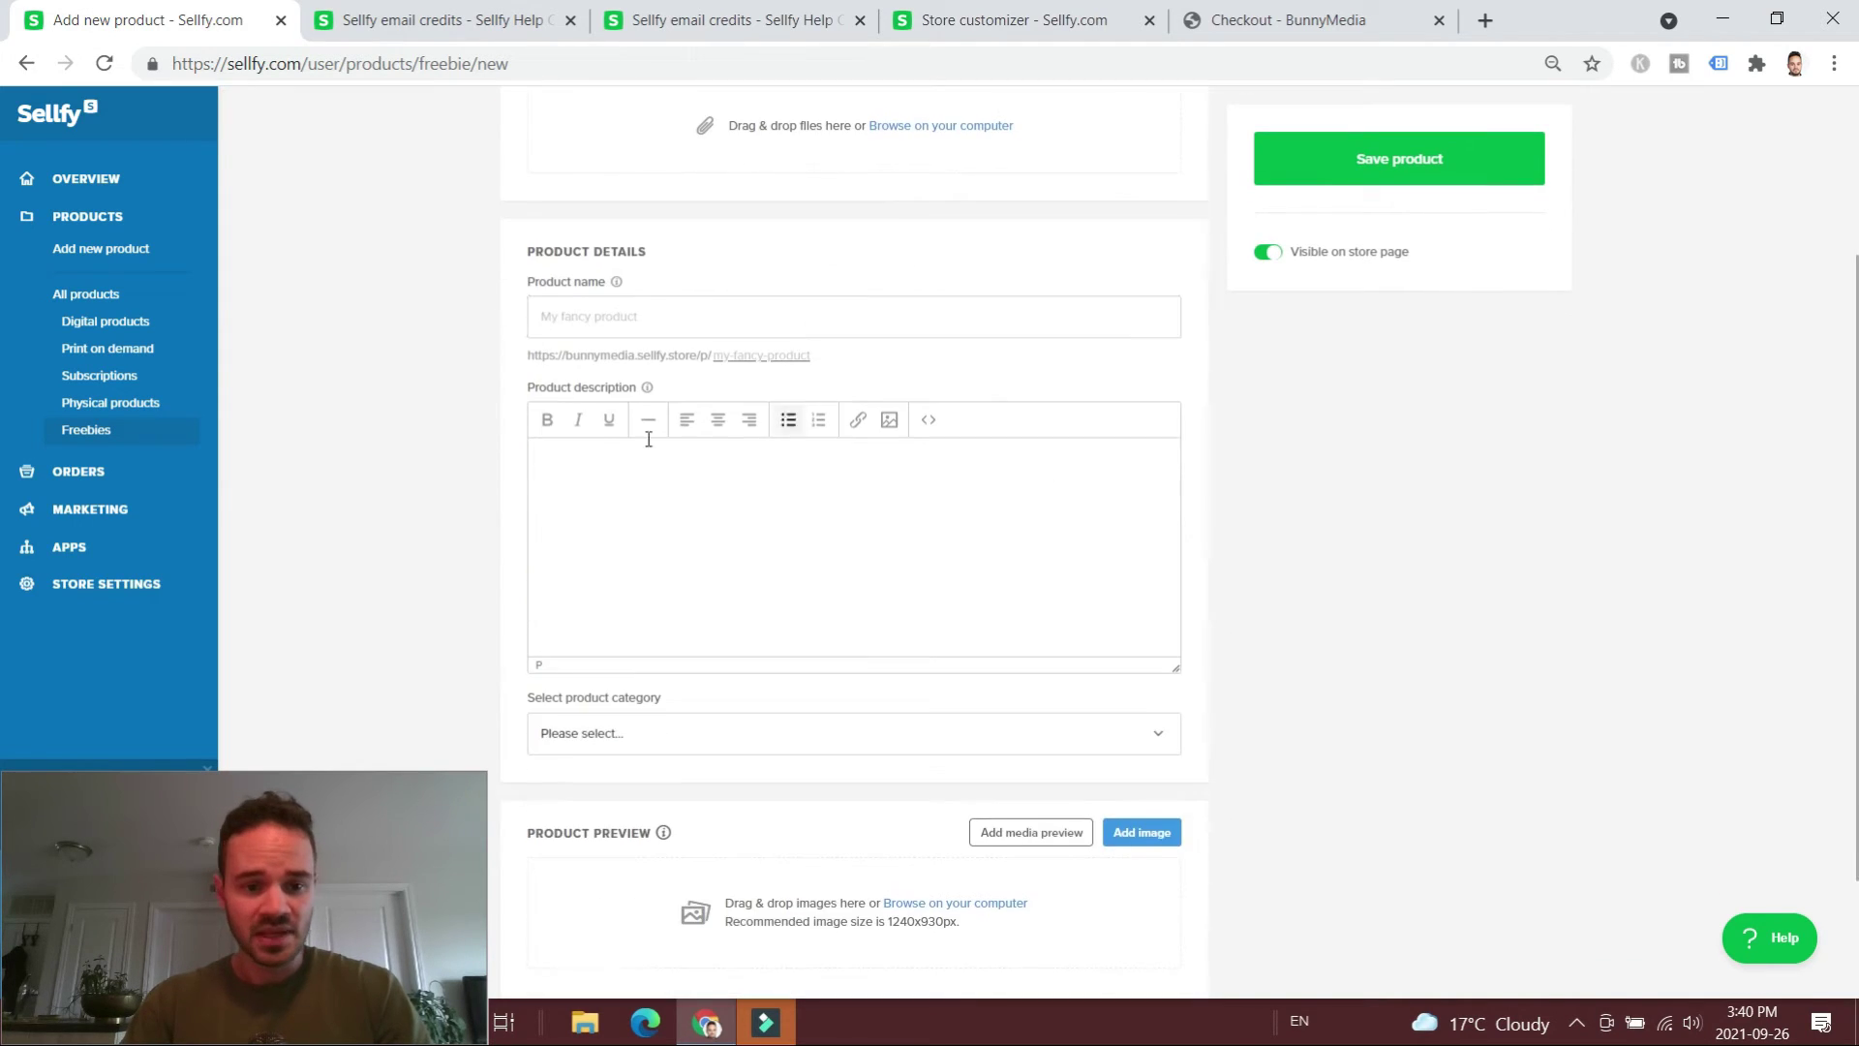
pyautogui.scroll(-1, 678, 440)
pyautogui.scroll(-1, 726, 484)
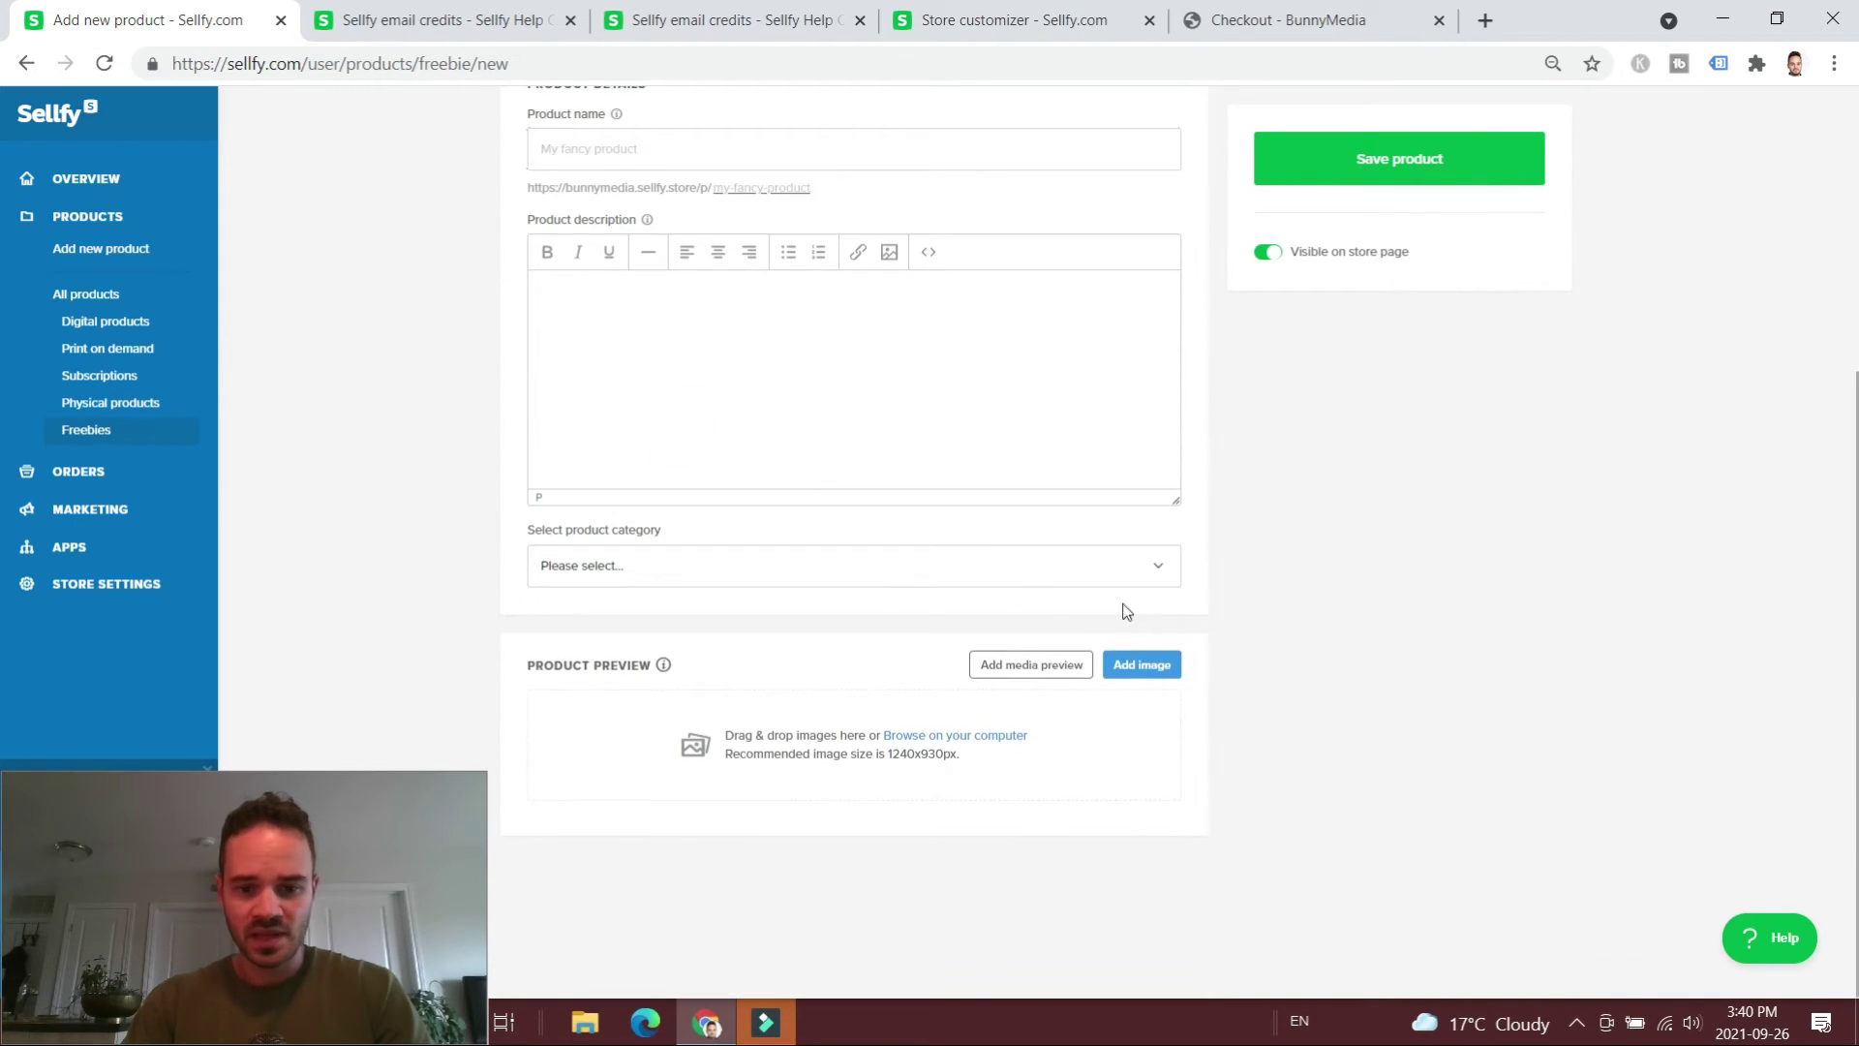
pyautogui.scroll(5, 1211, 465)
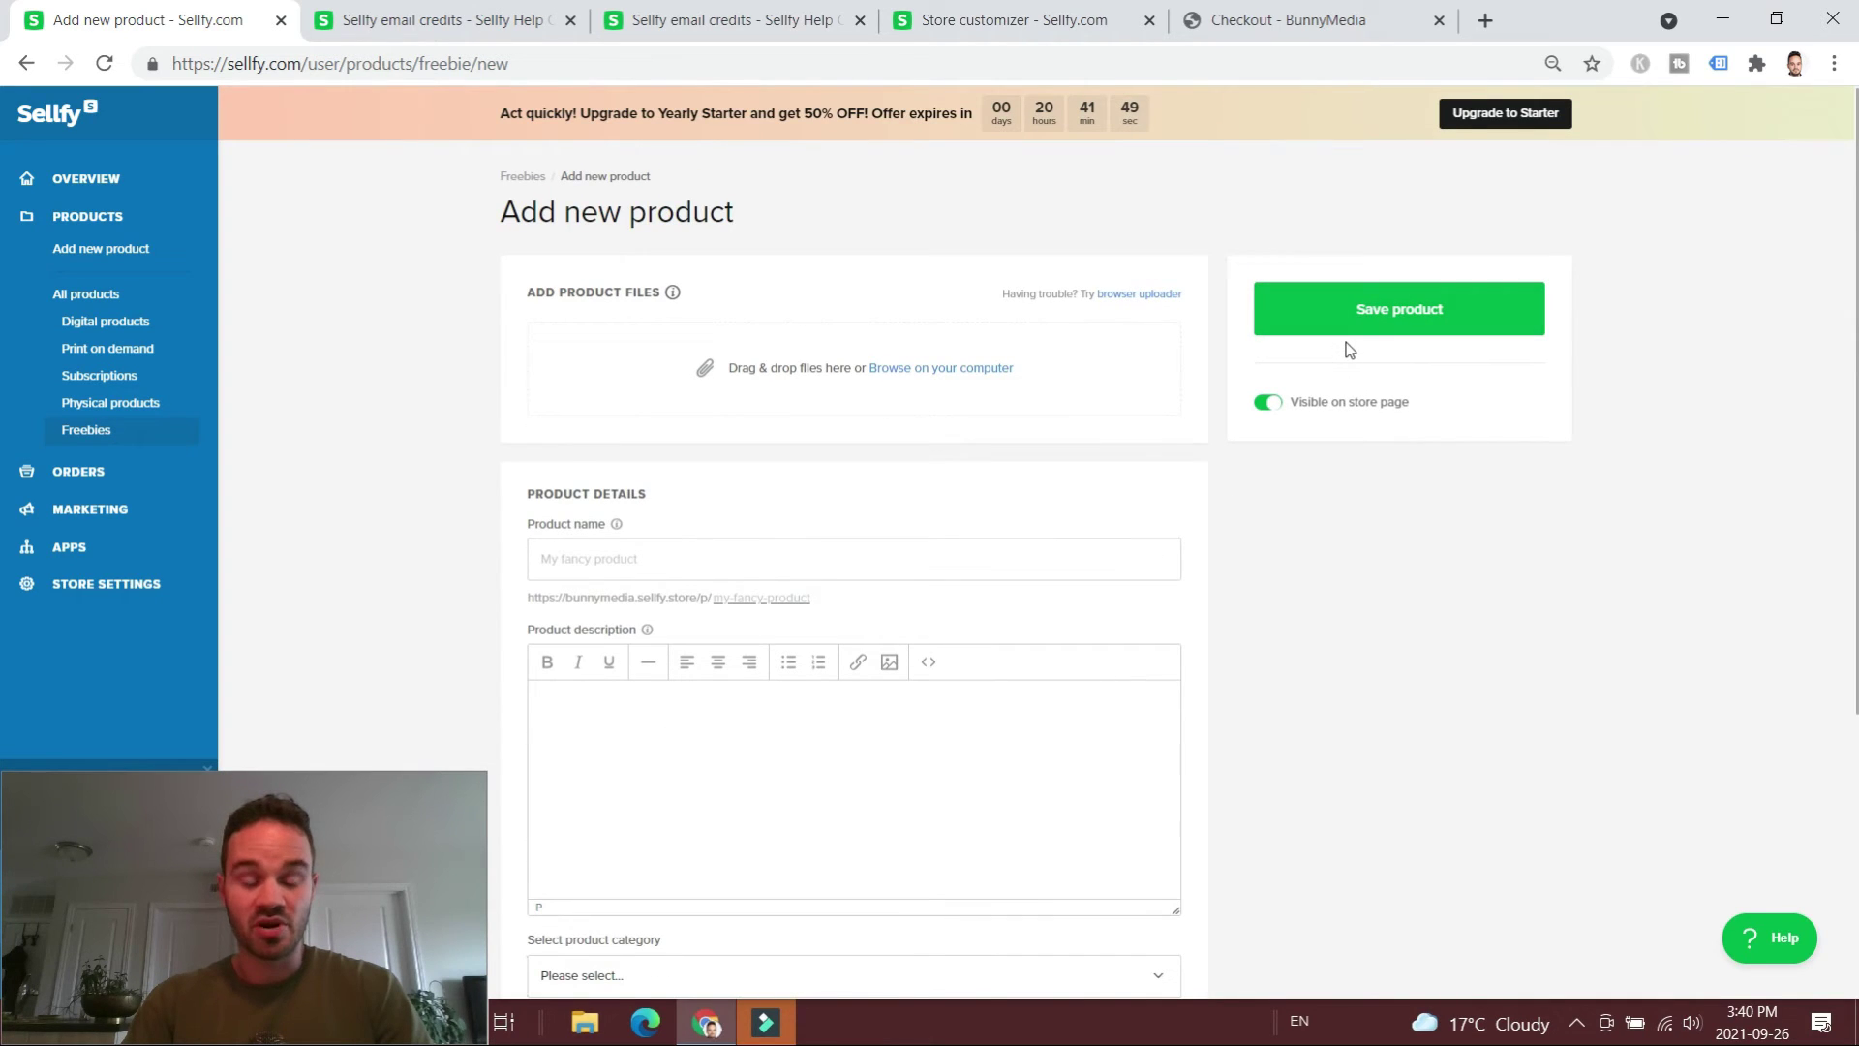